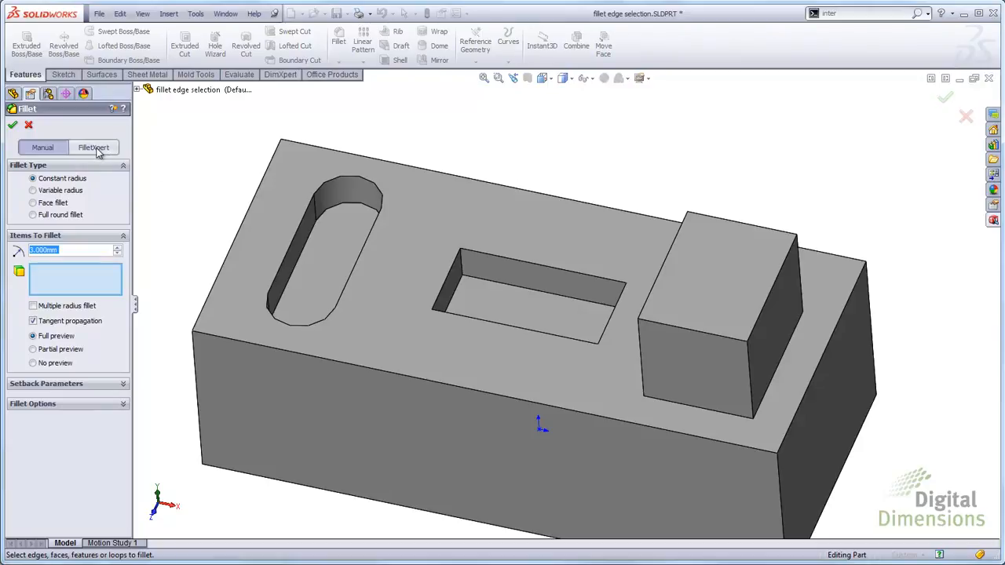
- Fillet the top and bottom edges of the rounded slot pocket with a constant 3 mm radius using the edge selection toolbar
left_click(330, 186)
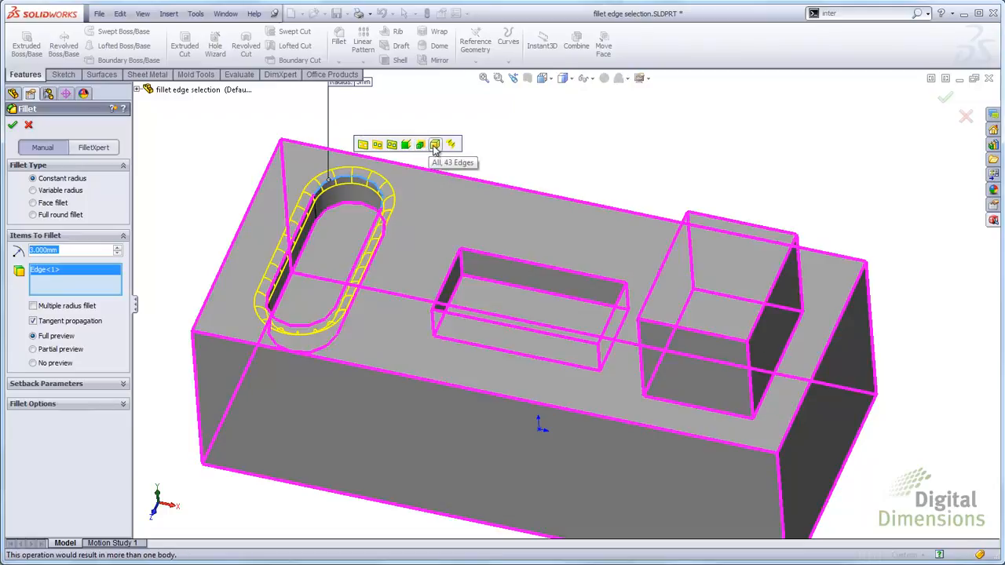
left_click(392, 146)
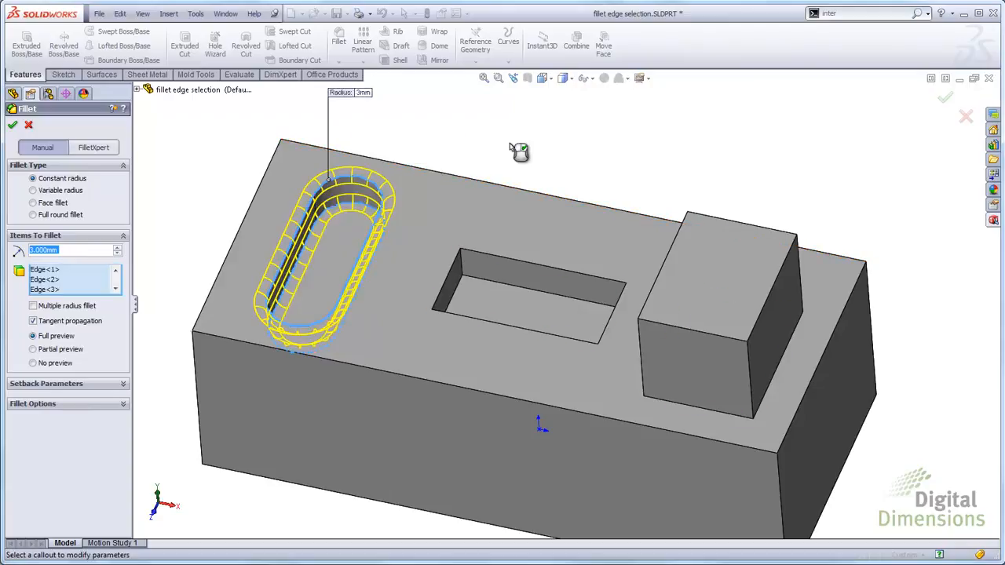
left_click(14, 126)
- Fillet the rectangular pocket's top edges and the raised block's base edges together with a constant 3 mm radius
mouse_move(191, 218)
middle_mouse_down()
mouse_move(207, 215)
mouse_move(222, 298)
mouse_move(247, 315)
mouse_move(213, 296)
mouse_move(193, 231)
middle_mouse_up()
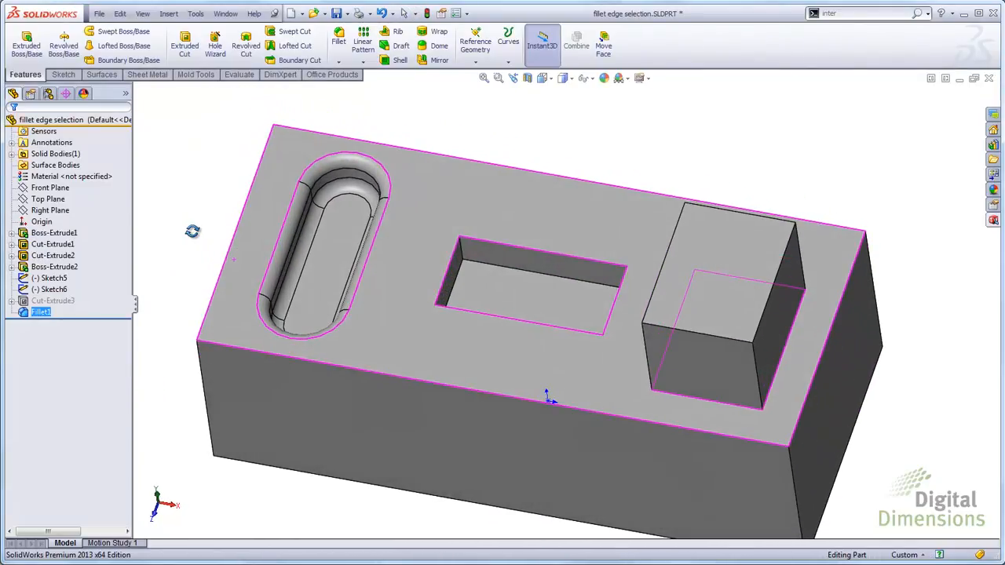
scroll(540, 283, "down", 2)
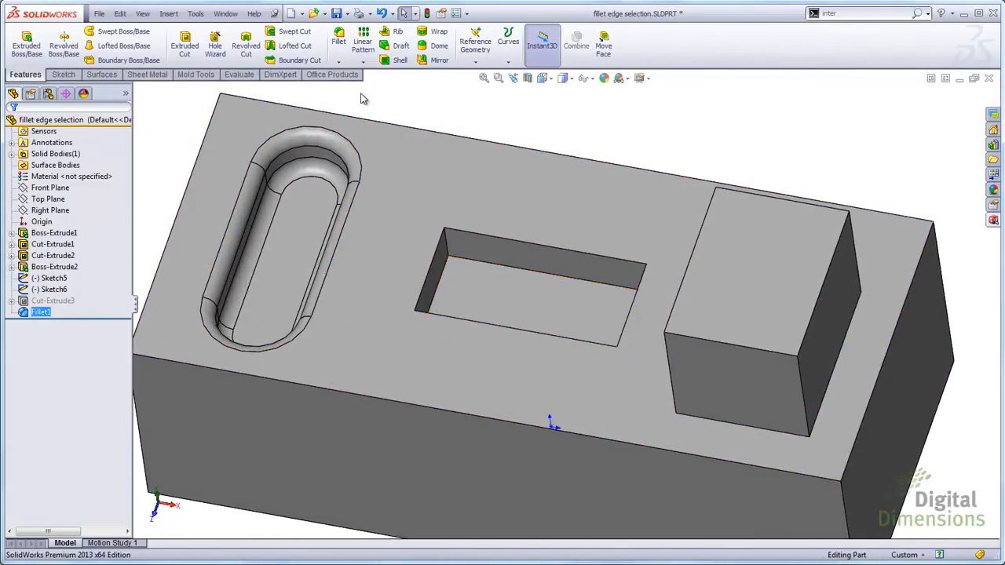
left_click(338, 62)
left_click(355, 75)
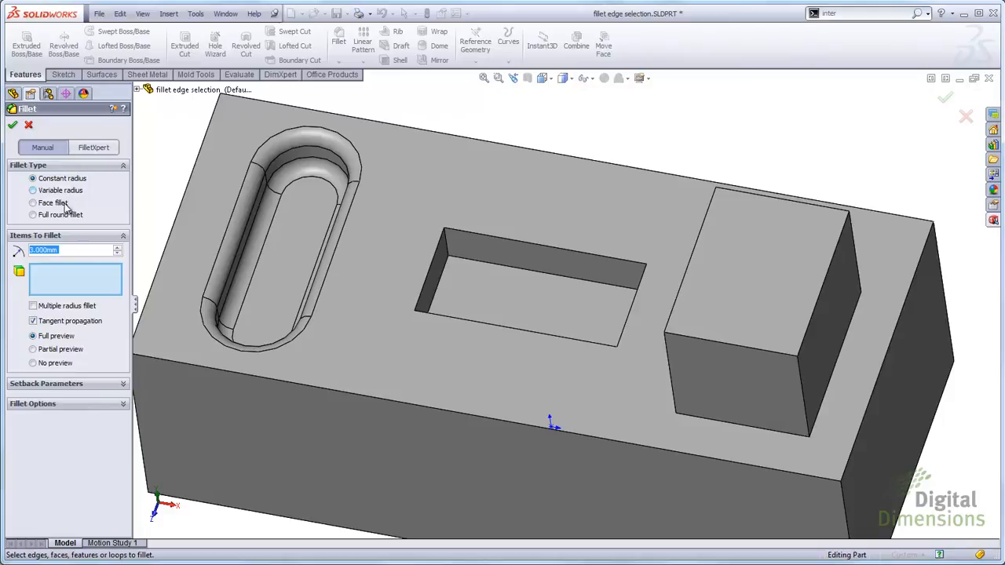
left_click(545, 247)
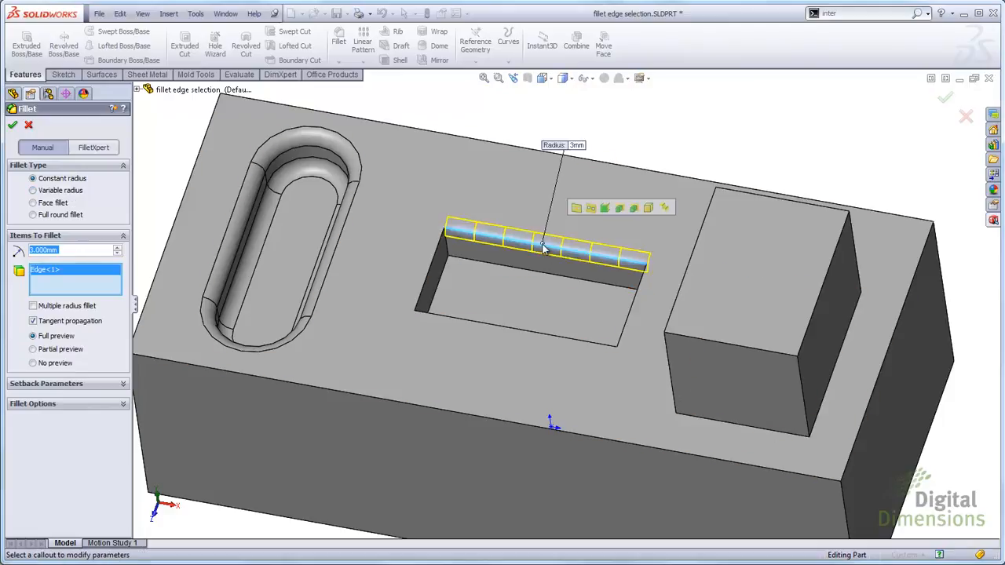
left_click(593, 213)
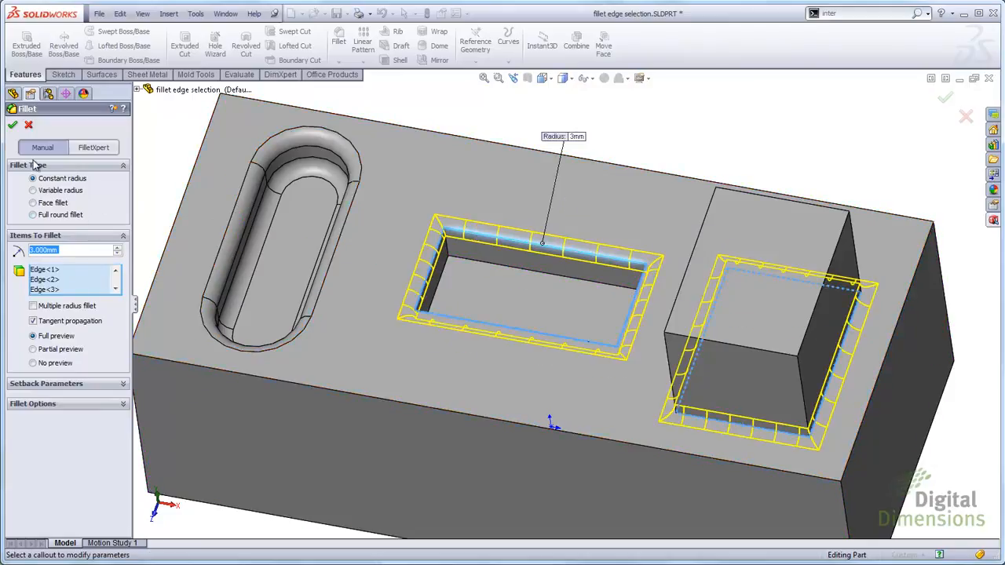
left_click(13, 126)
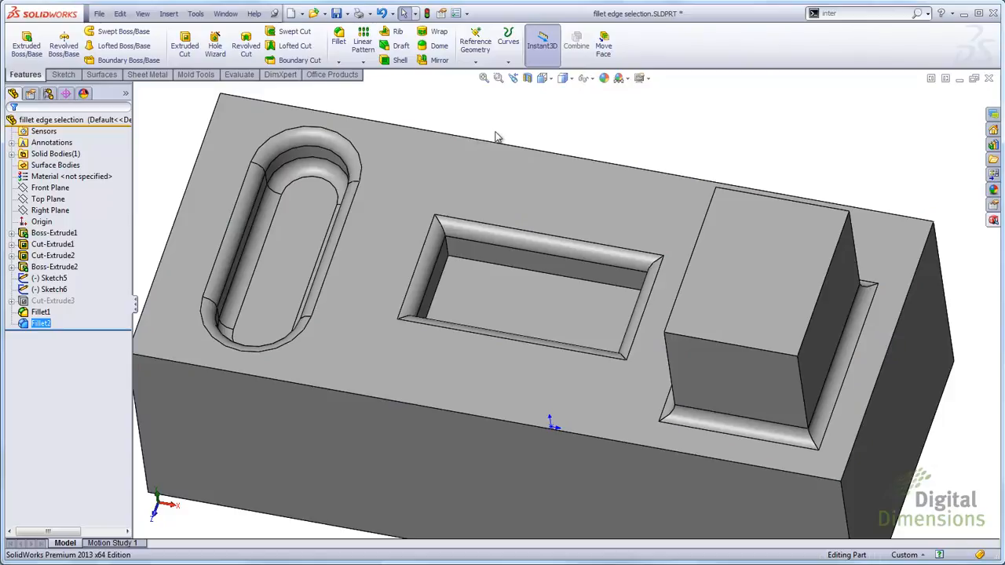
- Switch to the open part multiplecontourthins
key("alt+Tab")
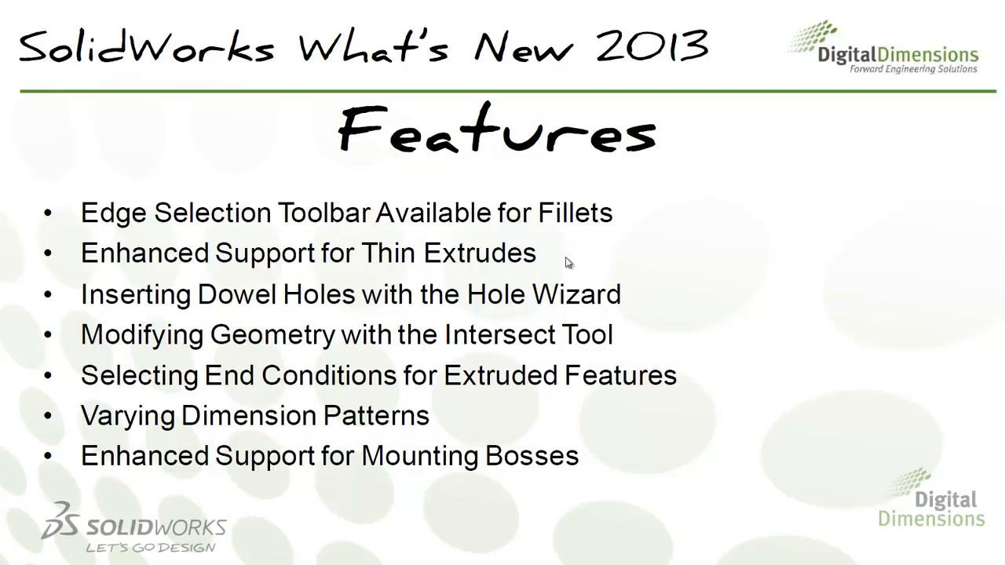
key("alt+Tab")
key("ctrl+Tab")
key("ctrl+Tab")
- Set up a 10 mm blind thin extrusion of the T's crossbar line with a 10 mm Mid-Plane wall
mouse_move(654, 381)
middle_mouse_down()
mouse_move(605, 348)
mouse_move(680, 356)
mouse_move(624, 353)
middle_mouse_up()
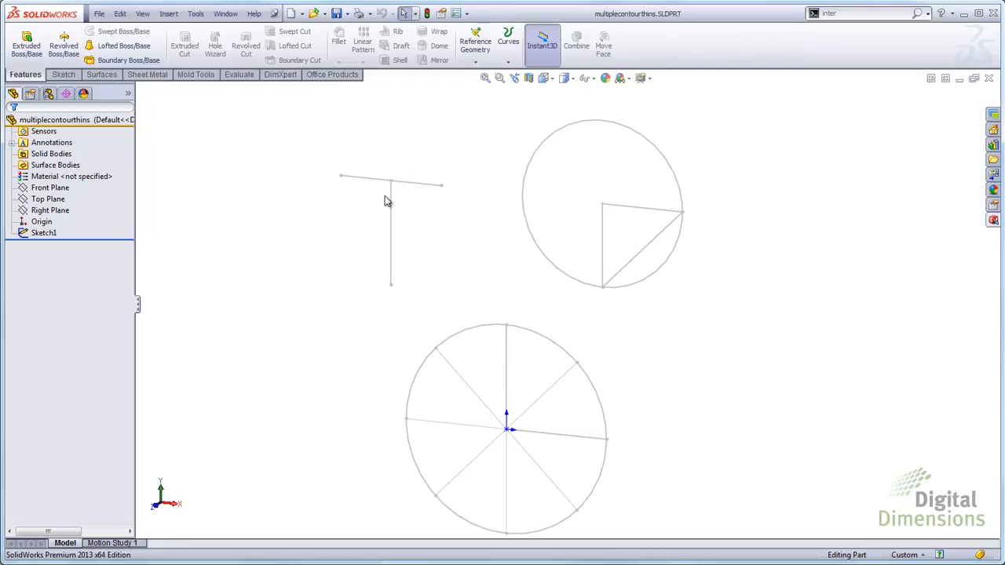
scroll(531, 442, "down", 5)
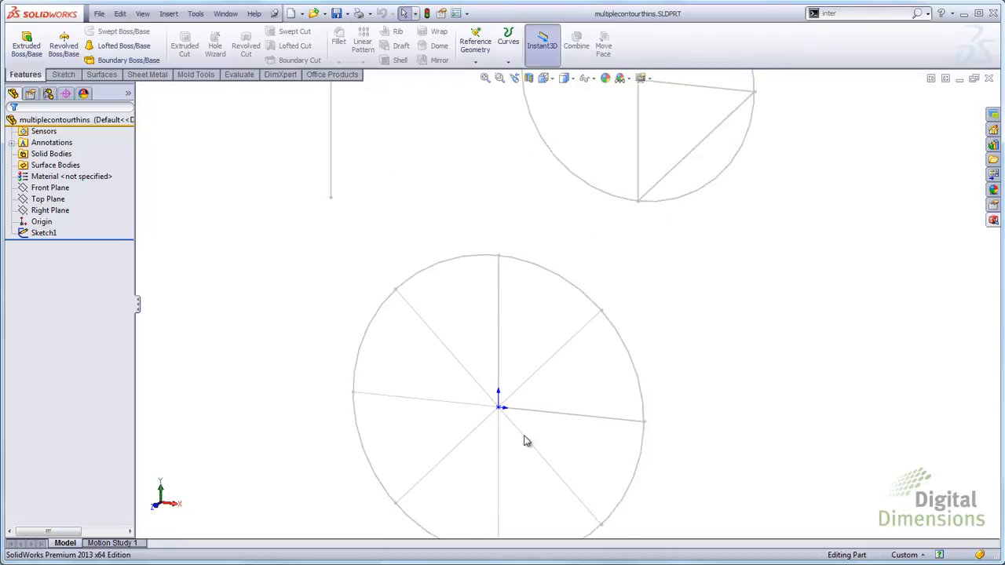
scroll(471, 299, "up", 6)
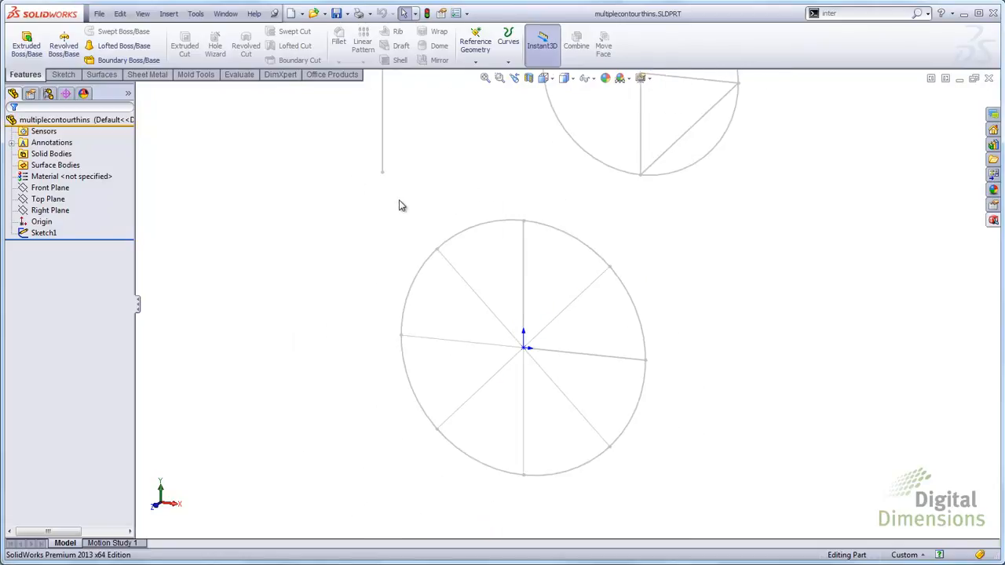
scroll(661, 170, "down", 2)
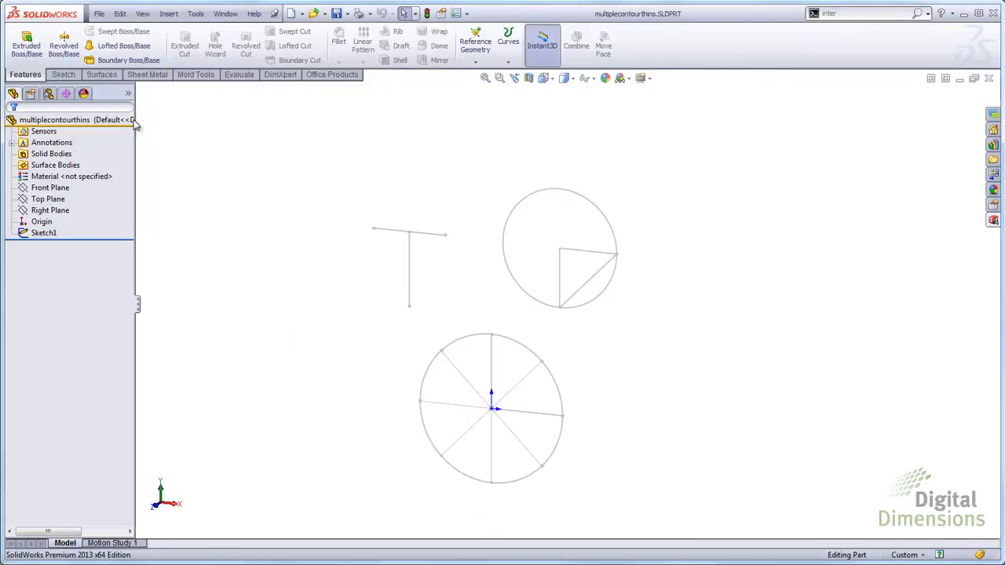
left_click(27, 47)
left_click(431, 235)
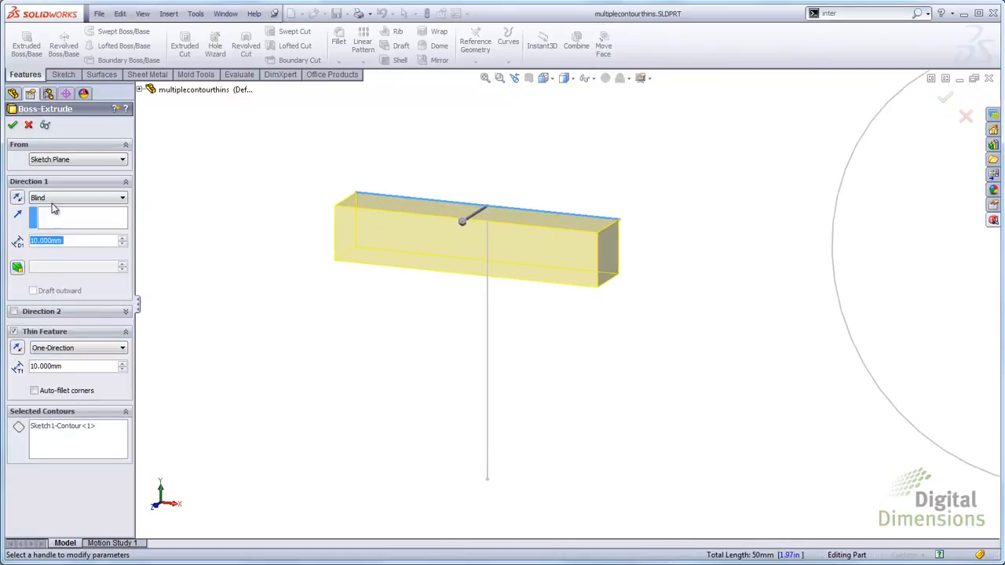
left_click(68, 348)
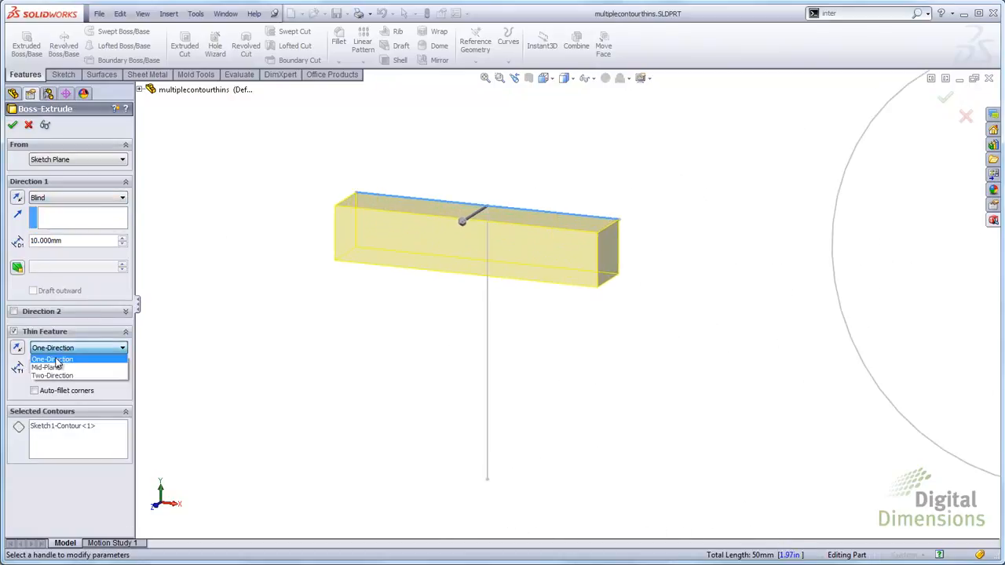
left_click(63, 368)
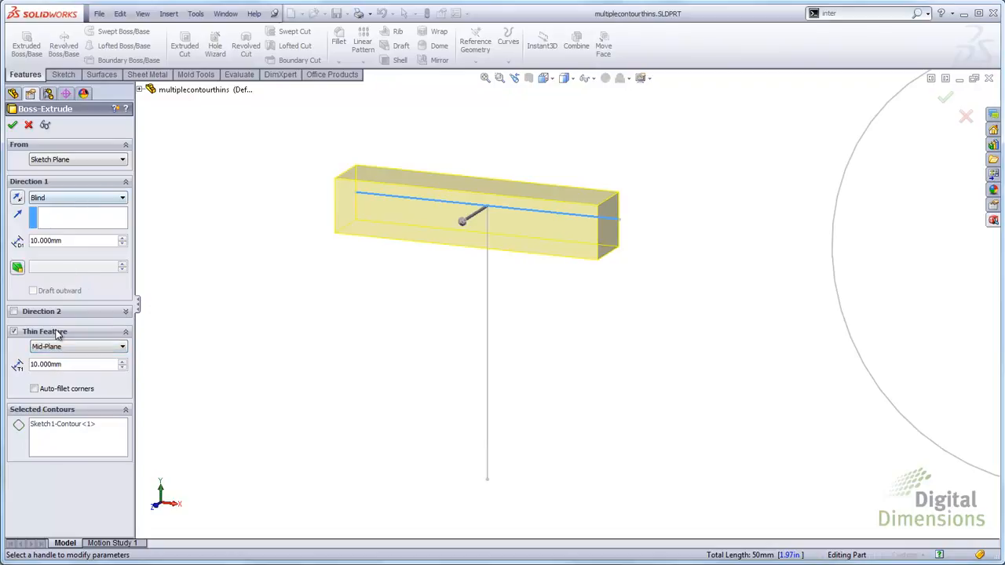
- Add the T's vertical line to the selected contours and complete the thin extrusion
left_click(59, 443)
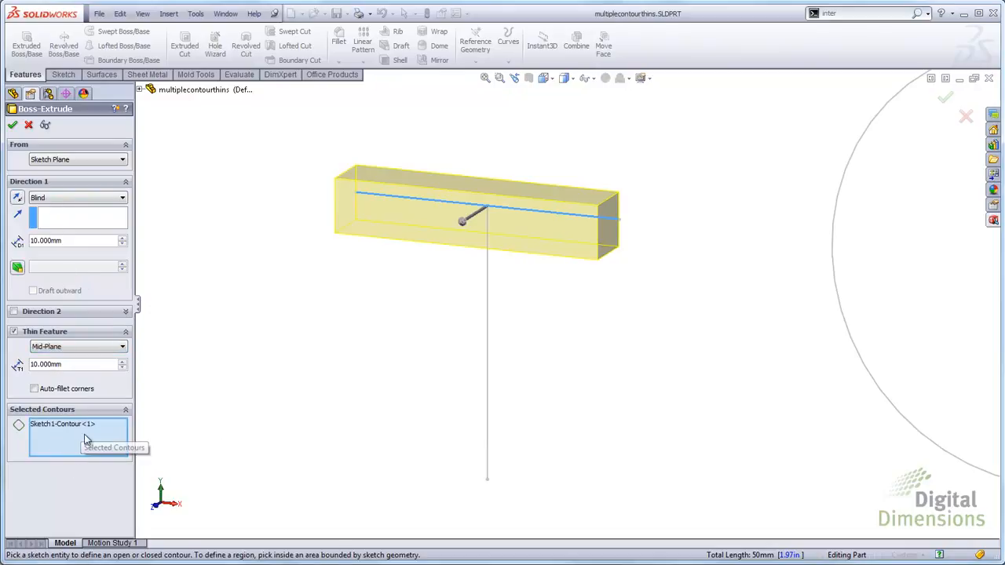
left_click(489, 380)
mouse_move(571, 390)
middle_mouse_down()
mouse_move(603, 359)
mouse_move(570, 359)
mouse_move(566, 372)
middle_mouse_up()
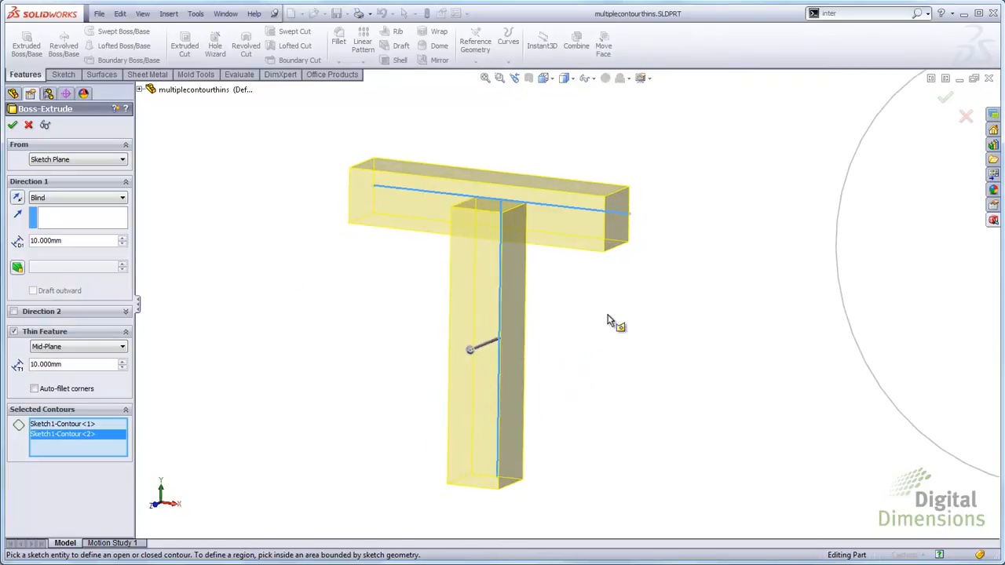
scroll(614, 323, "up", 3)
left_click(12, 126)
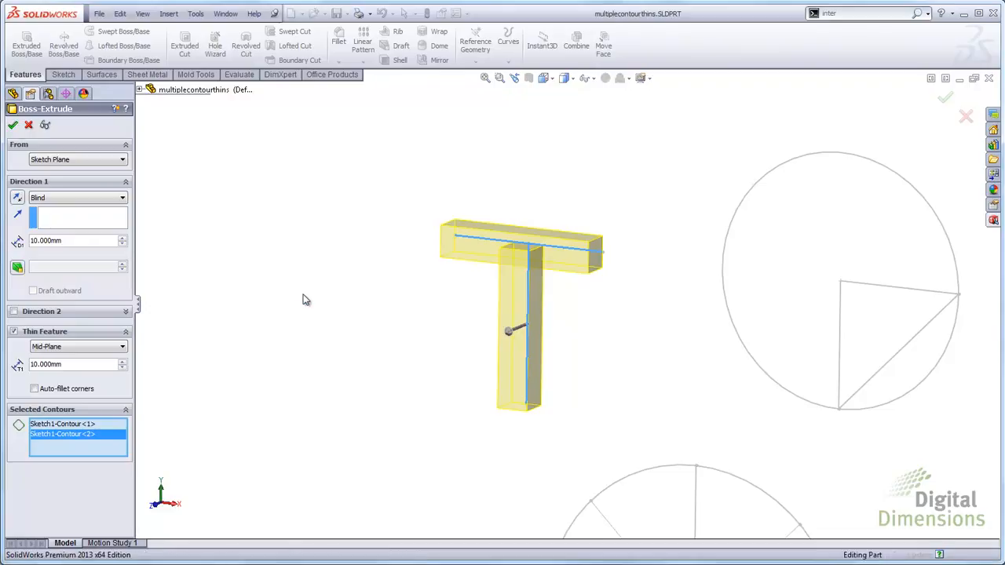
- Set up a 10 mm thin extrusion of the wheel's upper-right, upper-left and lower vertical spokes with a 10 mm Mid-Plane wall
scroll(668, 456, "up", 5)
scroll(613, 337, "down", 4)
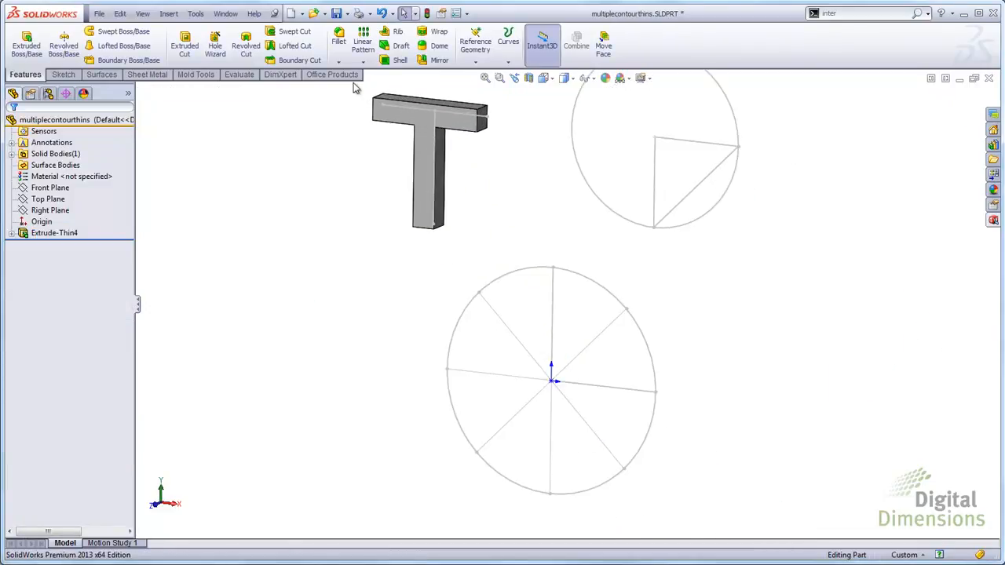
left_click(26, 43)
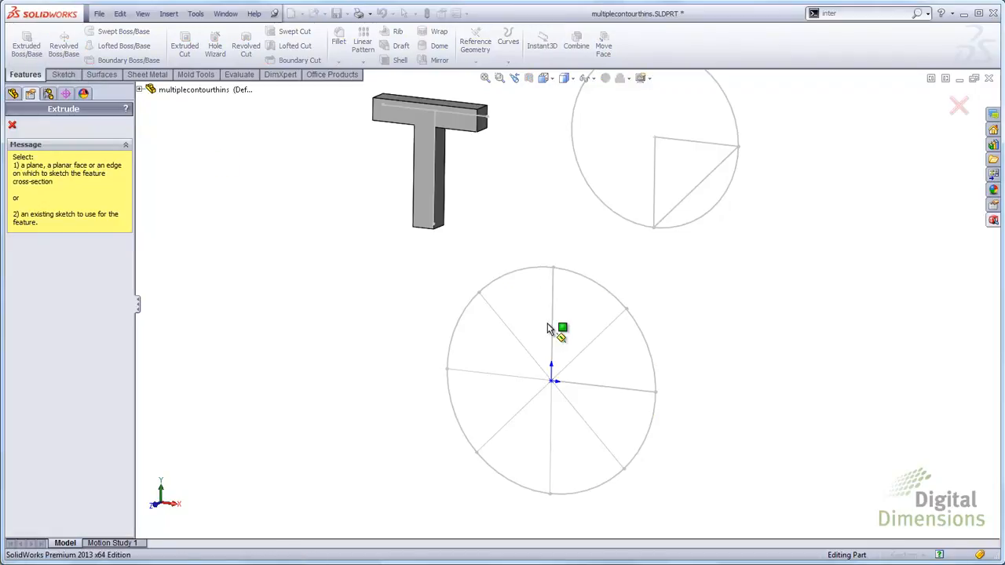
scroll(559, 346, "down", 2)
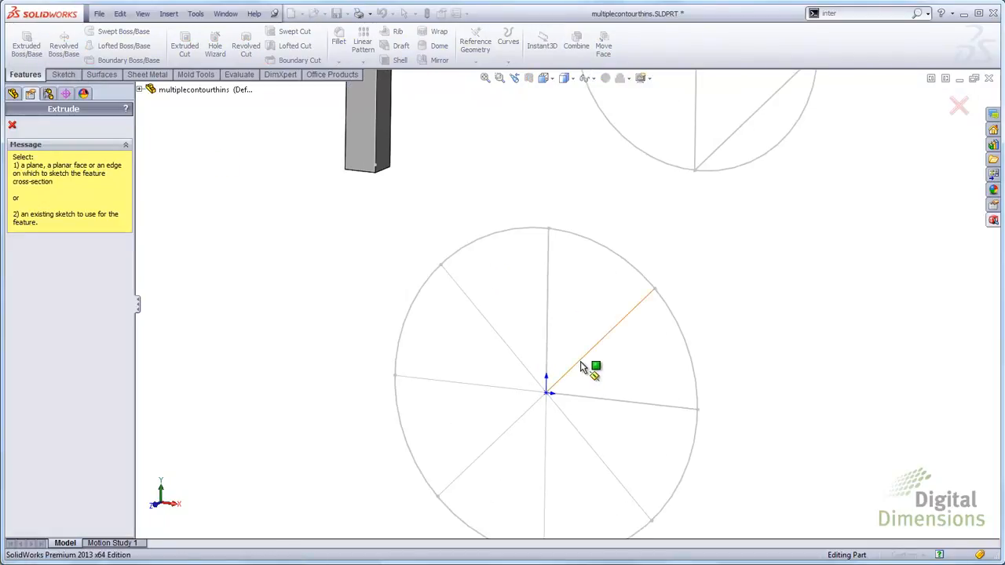
left_click(581, 365)
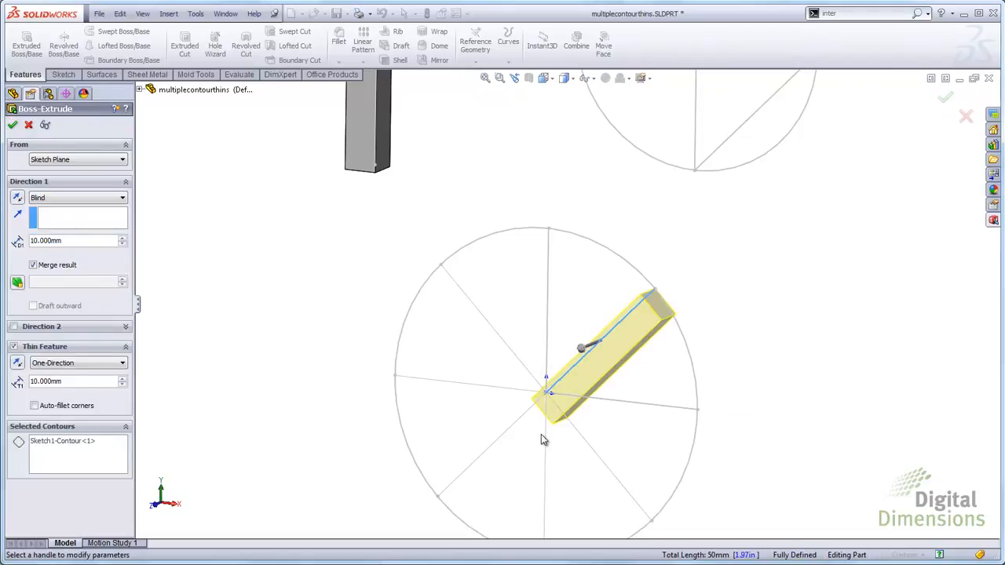
left_click(46, 455)
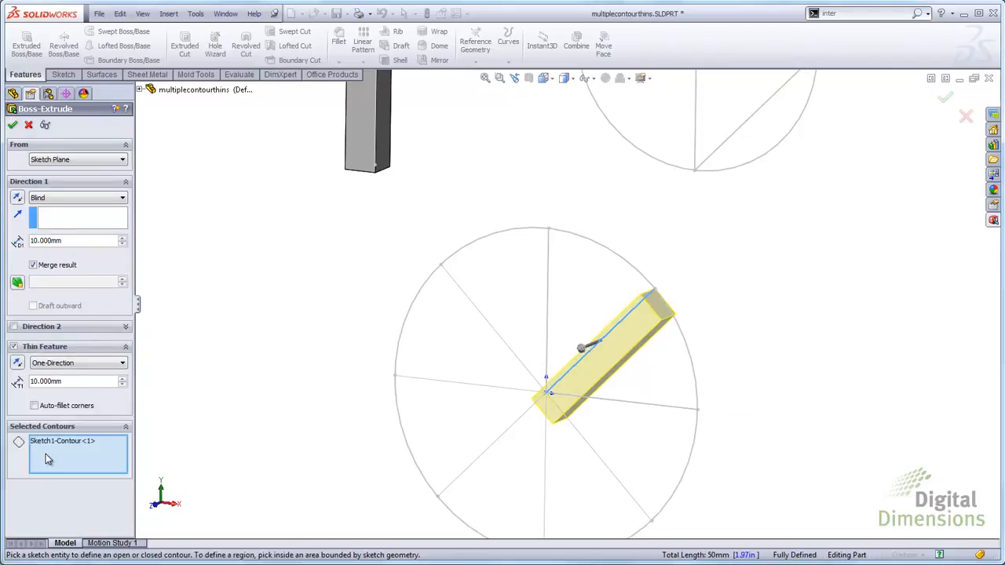
left_click(514, 362)
left_click(549, 457)
middle_click_drag(527, 455, 573, 403)
left_click(57, 365)
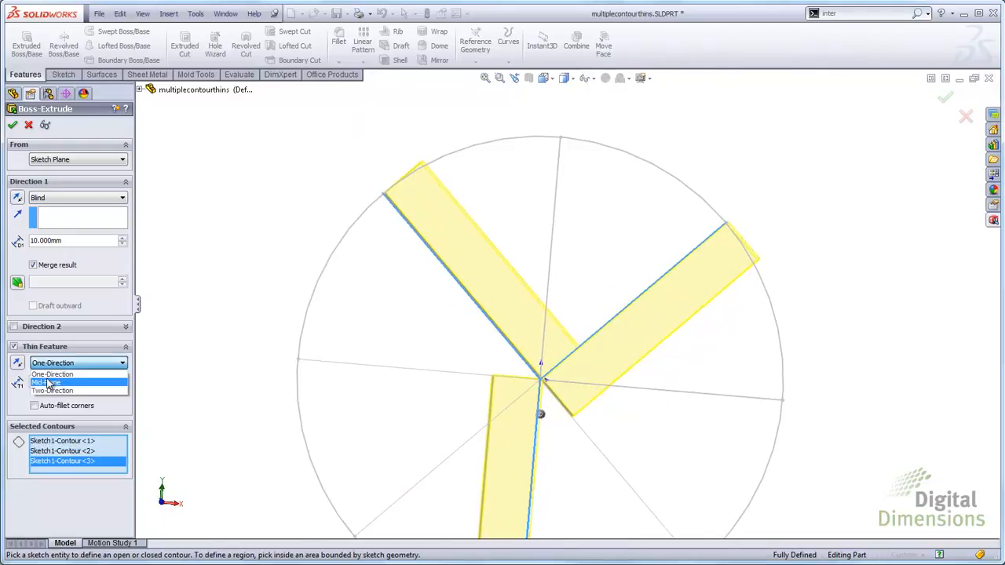
left_click(45, 383)
- Add the wheel's rim and its right, upper vertical and lower-left spokes to the contours, and complete the extrusion
middle_click_drag(325, 410, 547, 399)
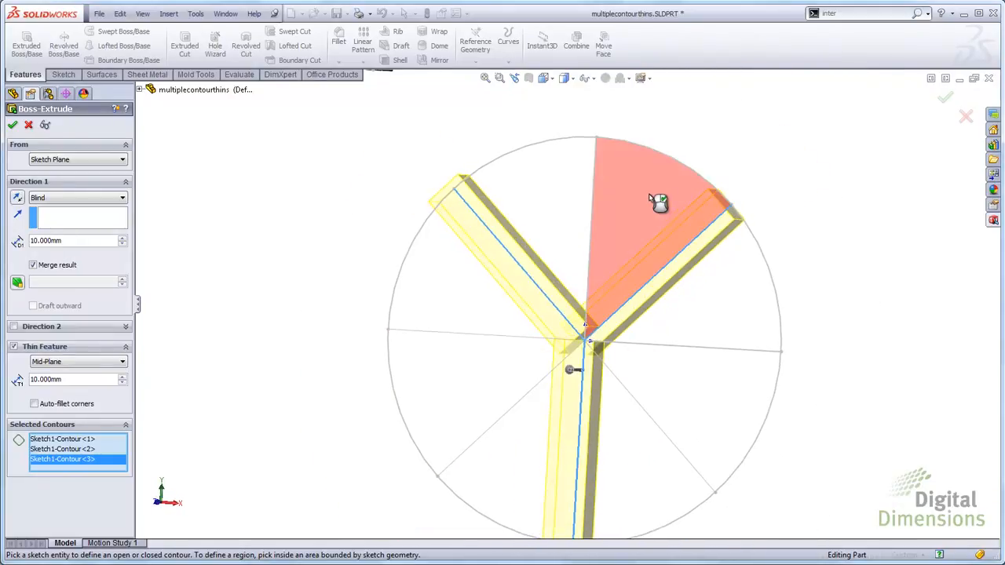
left_click(688, 168)
left_click(684, 350)
left_click(593, 244)
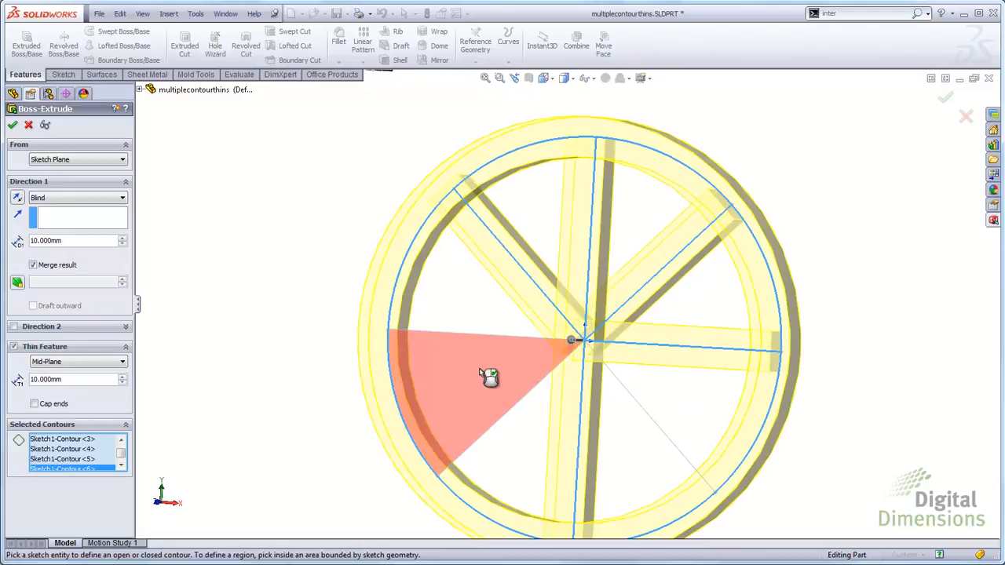
left_click(497, 428)
mouse_move(366, 381)
middle_mouse_down()
mouse_move(386, 371)
mouse_move(369, 383)
middle_mouse_up()
left_click(13, 127)
- Set up a 10 mm blind extrusion of the circle around the triangle as a thin feature
middle_click_drag(559, 334, 577, 321)
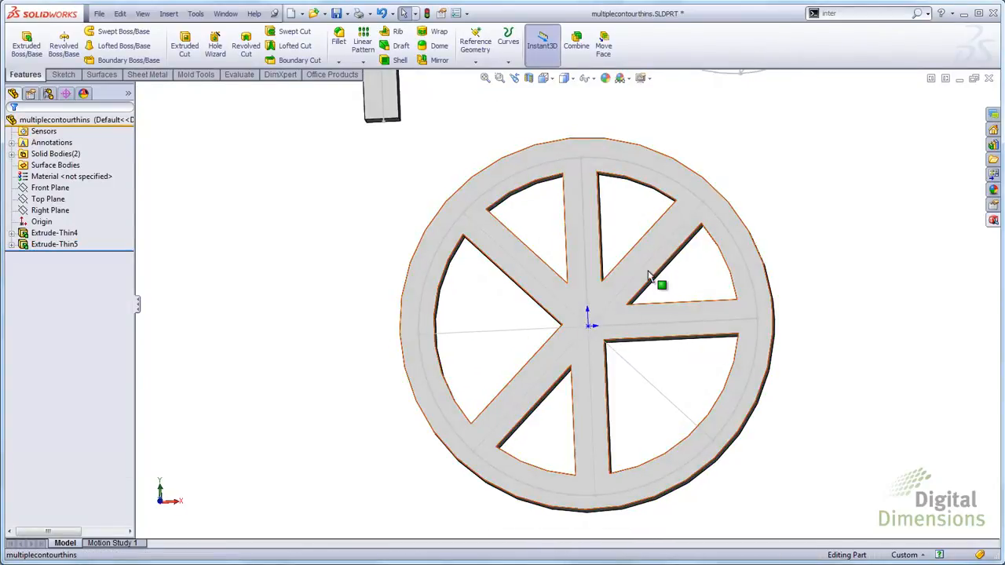
scroll(752, 238, "up", 7)
scroll(686, 131, "down", 3)
middle_click_drag(614, 249, 598, 281)
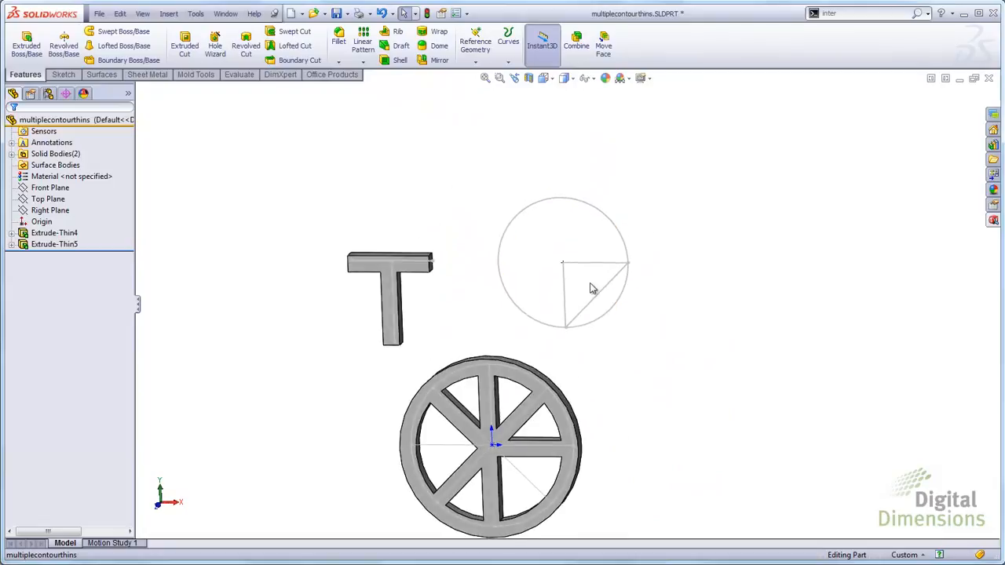
scroll(597, 286, "down", 3)
left_click(27, 43)
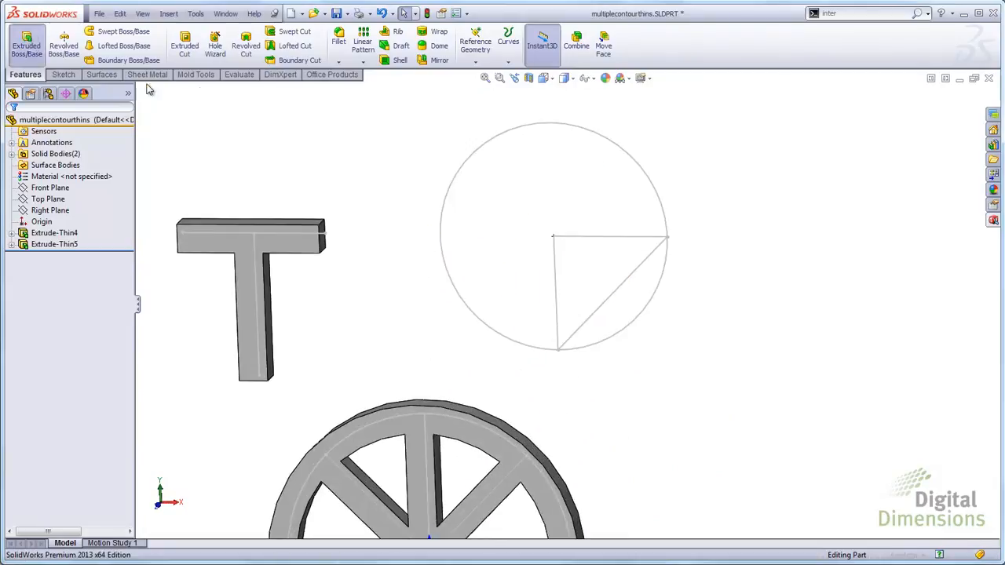
left_click(614, 149)
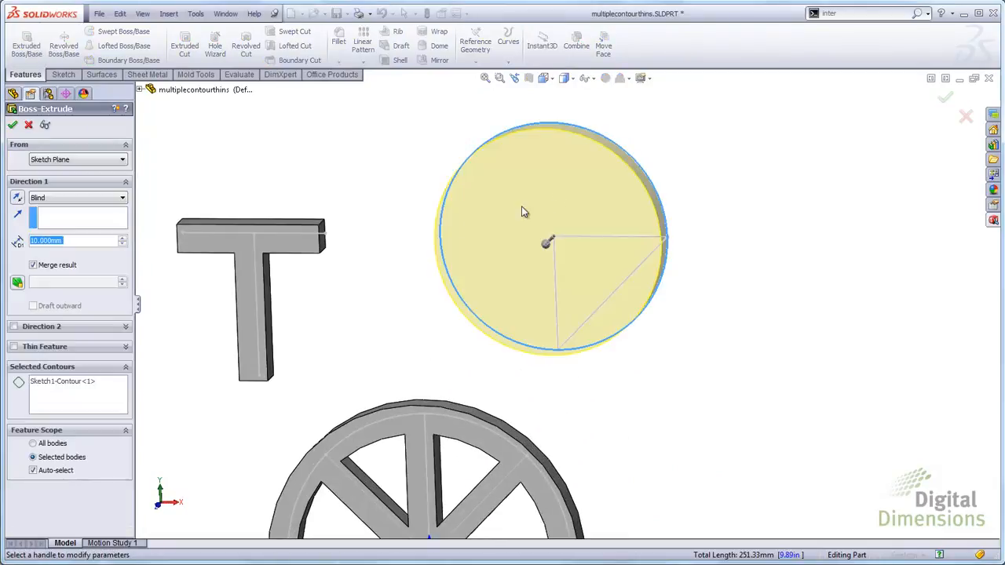
left_click(13, 347)
- Clear the circle from the selected contours and choose the triangle inside it instead
scroll(621, 269, "down", 3)
right_click(48, 441)
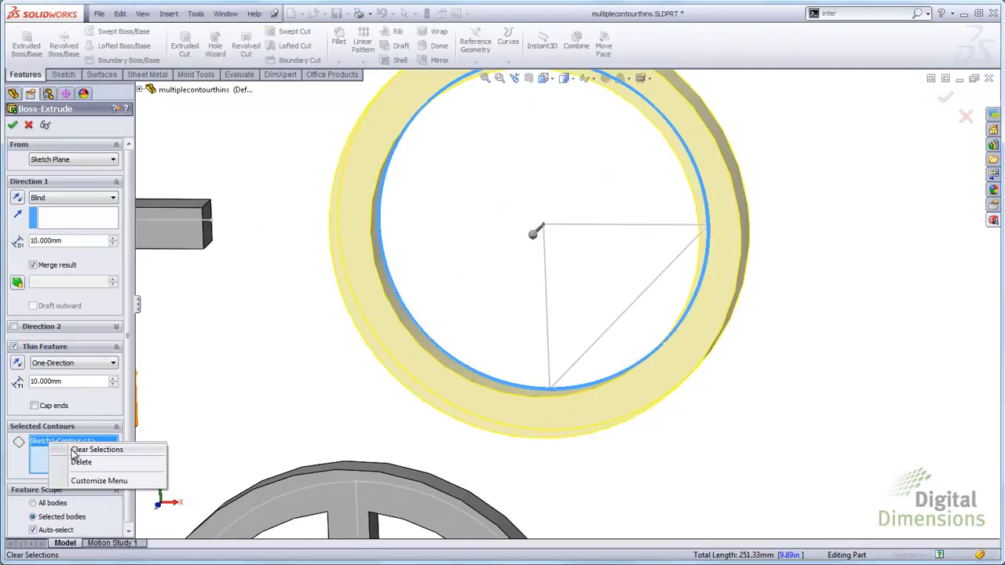
left_click(69, 448)
left_click(629, 323)
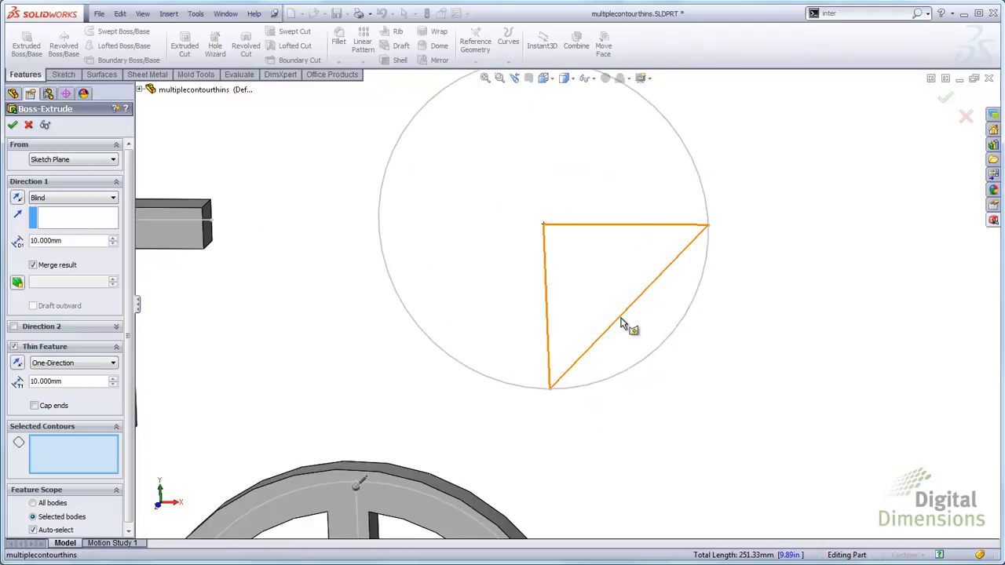
- Set the thin wall type to Mid-Plane and add the circle around the triangle to the selected contours
left_click(67, 364)
left_click(51, 383)
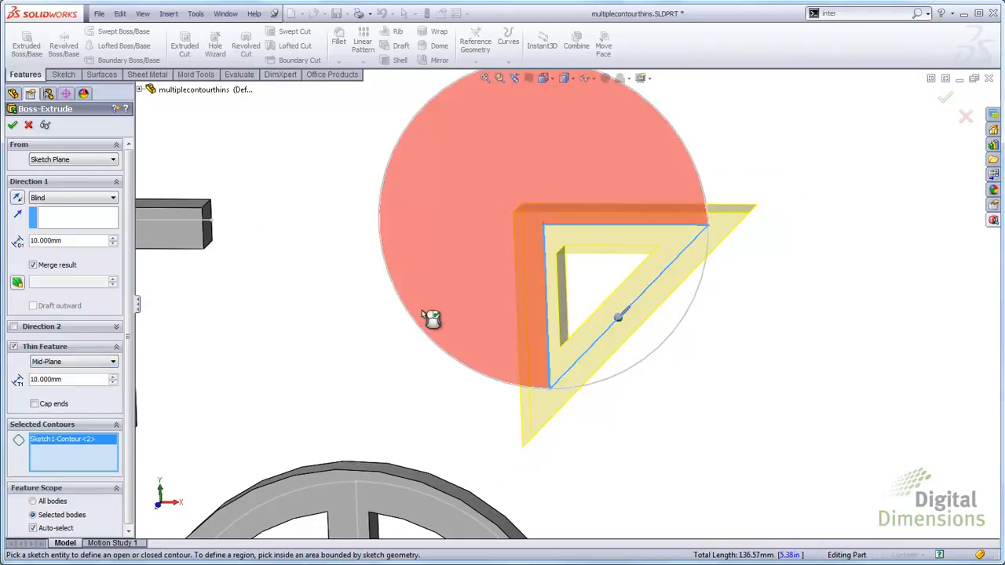
left_click(416, 325)
scroll(657, 282, "down", 5)
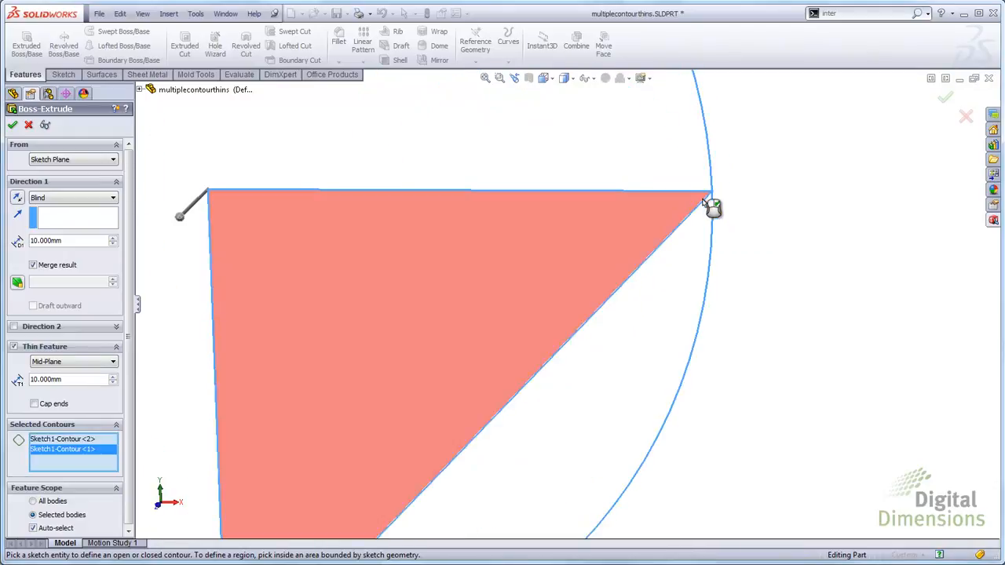
scroll(706, 377, "up", 5)
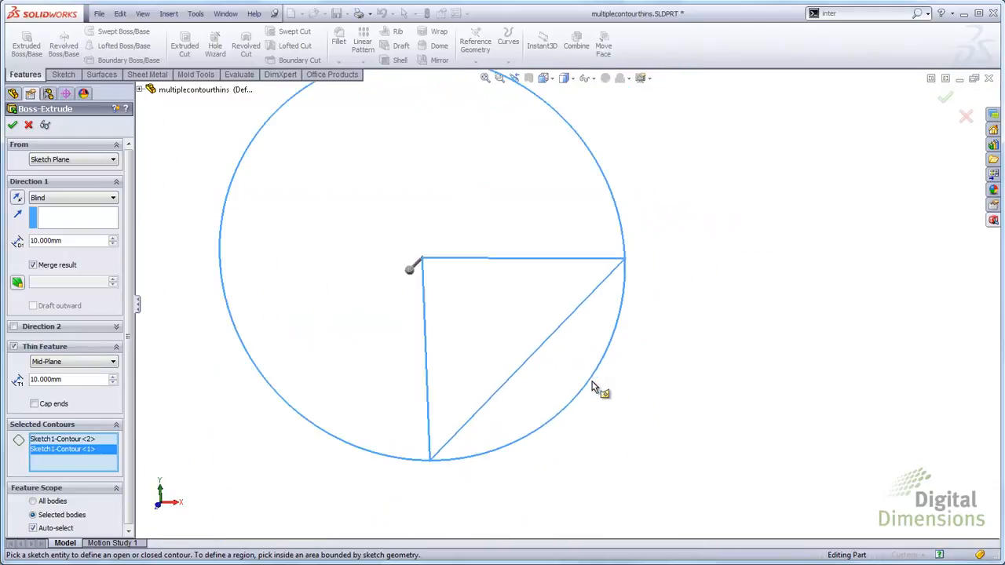
- Set the thin wall type to One-Direction with a 2 mm thickness, and complete the extrusion
left_click(78, 361)
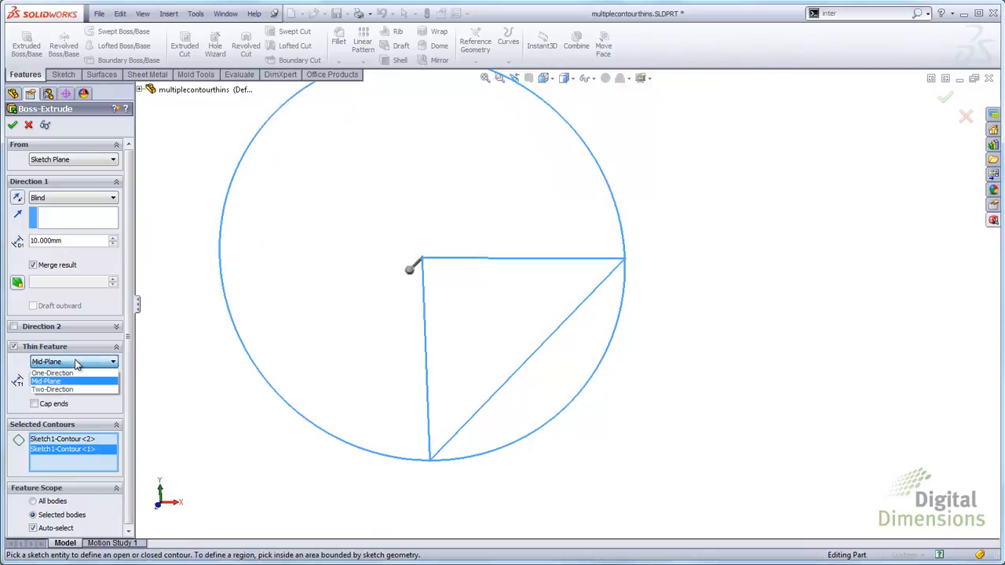
left_click(60, 374)
middle_click_drag(584, 386, 610, 350)
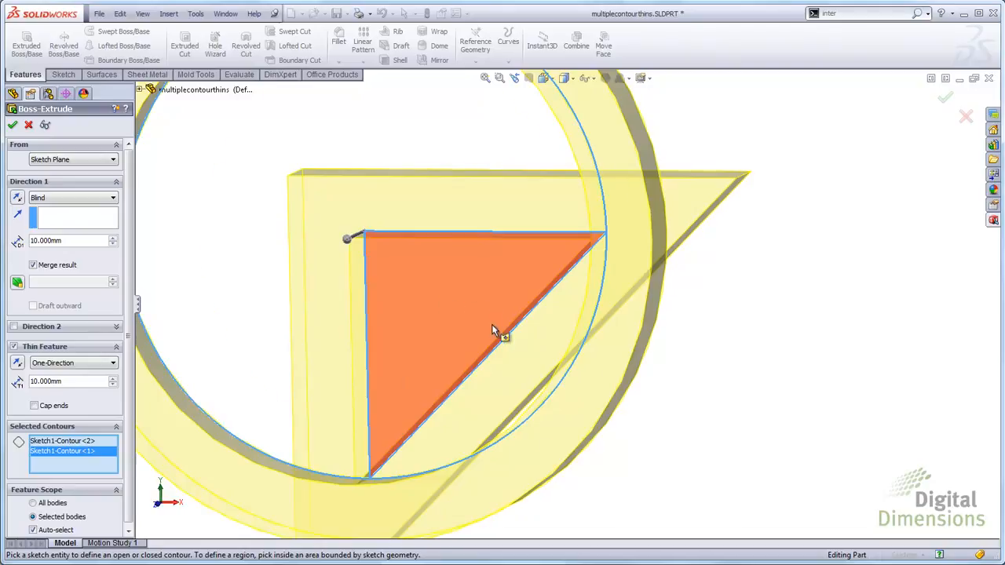
scroll(479, 322, "up", 3)
left_click_drag(70, 384, 21, 382)
type("1")
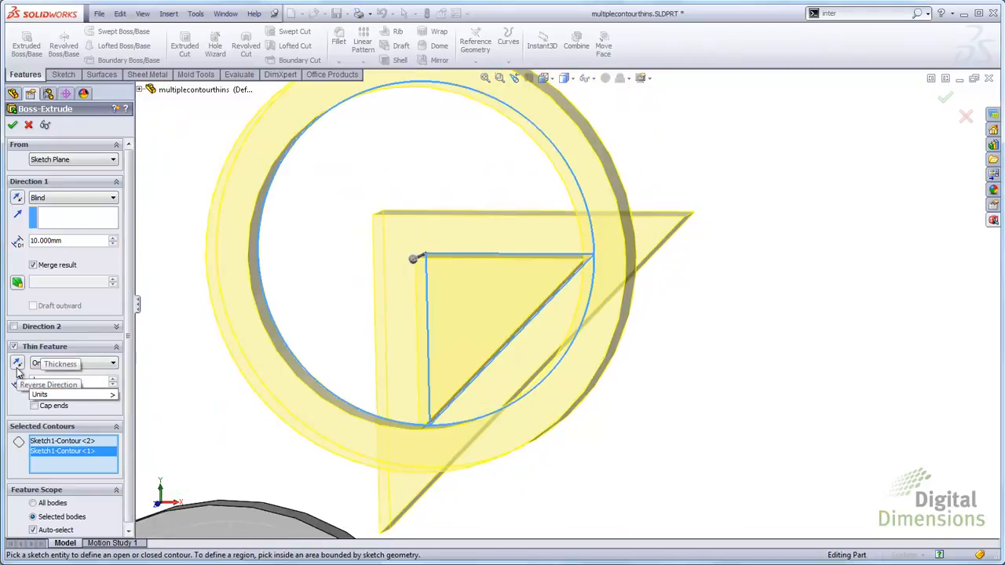
key("Return")
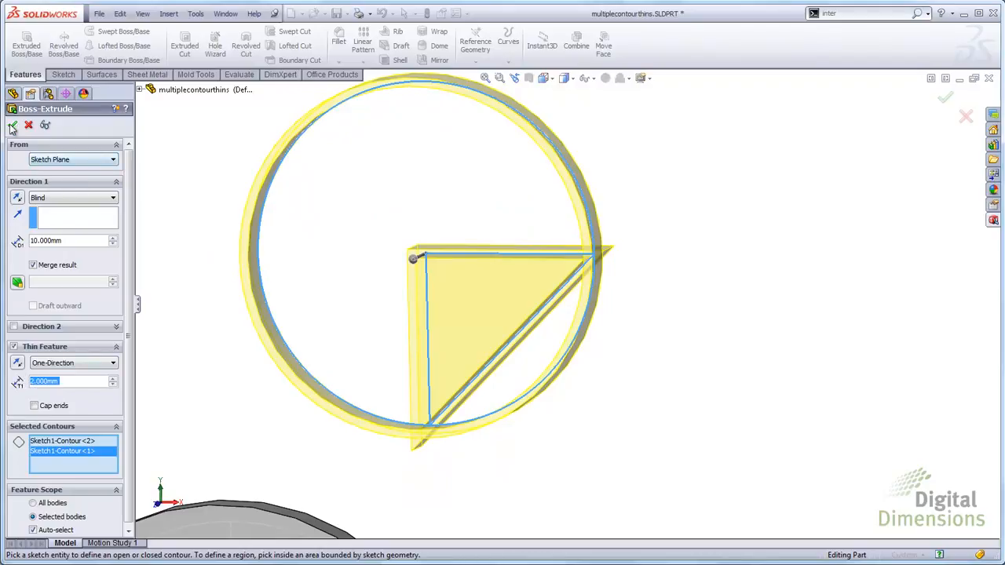
left_click(654, 373)
- Examine the extruded circle and triangle up close, and compare them with the T and wheel bodies
middle_click_drag(653, 373, 691, 342)
scroll(540, 270, "down", 4)
scroll(564, 301, "up", 2)
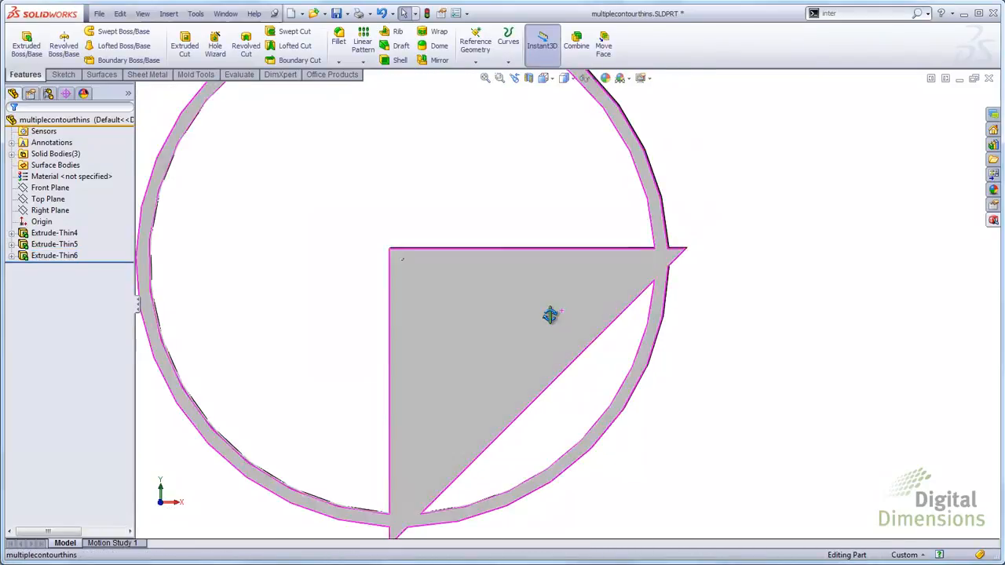
scroll(511, 328, "up", 2)
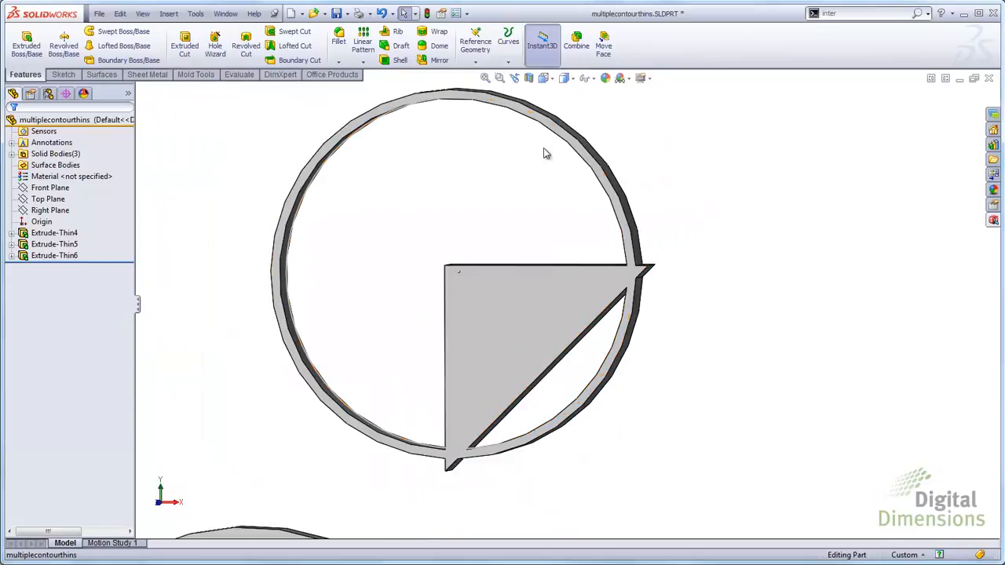
middle_click_drag(348, 364, 339, 374)
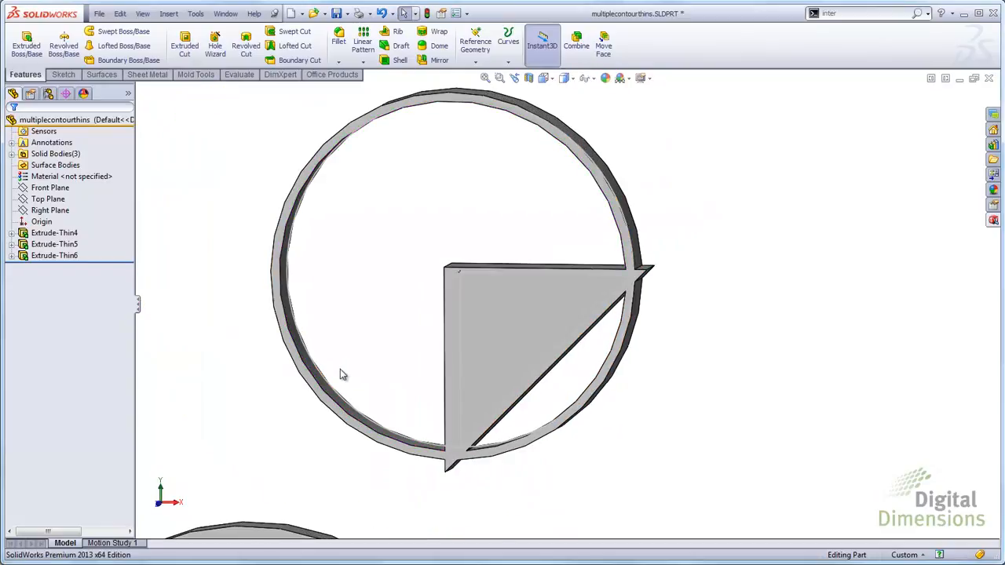
scroll(397, 471, "up", 4)
scroll(411, 457, "up", 3)
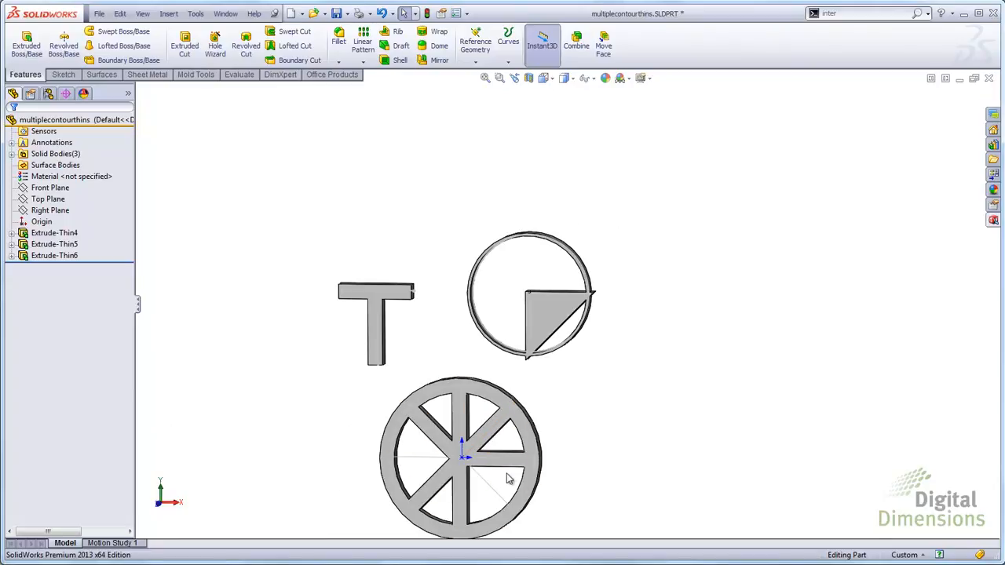
scroll(509, 479, "up", 2)
middle_click_drag(509, 478, 498, 480)
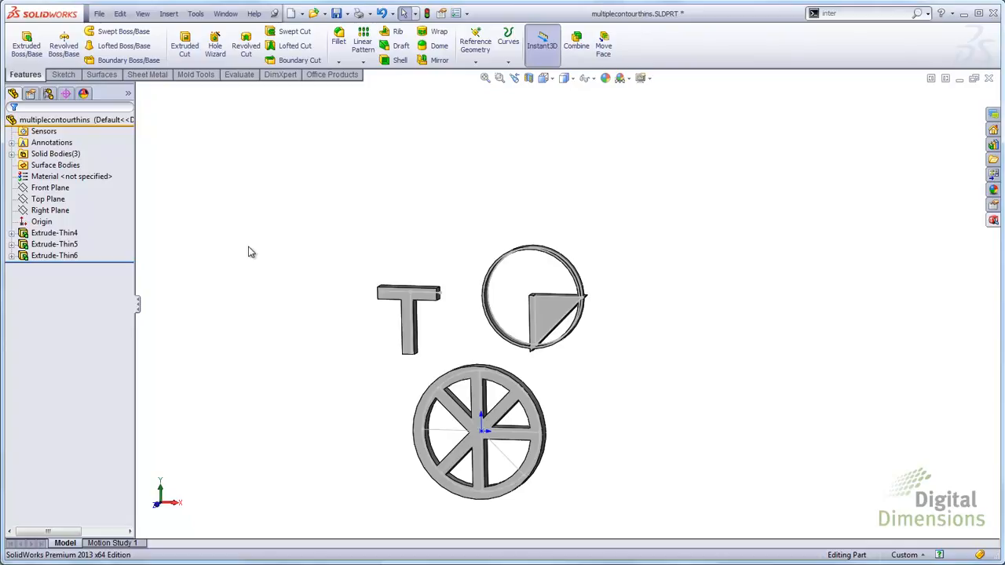
key("alt+Tab")
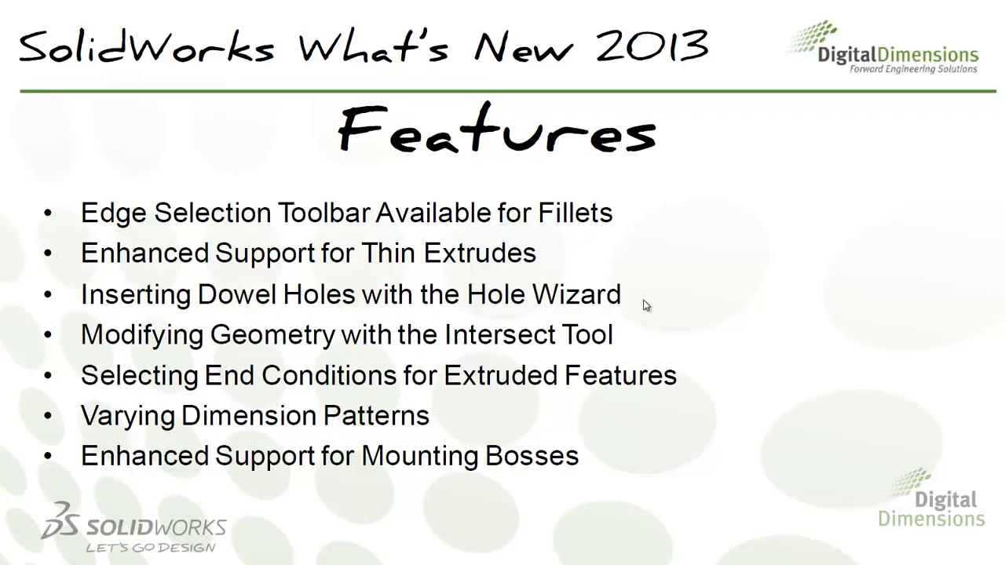
key("alt+Tab")
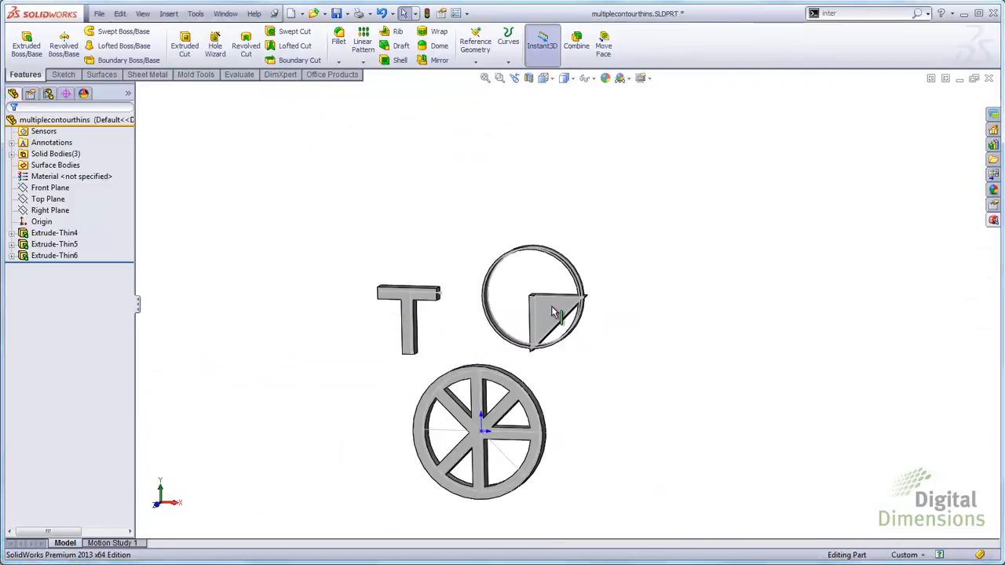
- Switch to the open Dowel part and inspect the construction lines on the plate's long side face
key("ctrl+Tab")
key("ctrl+Tab")
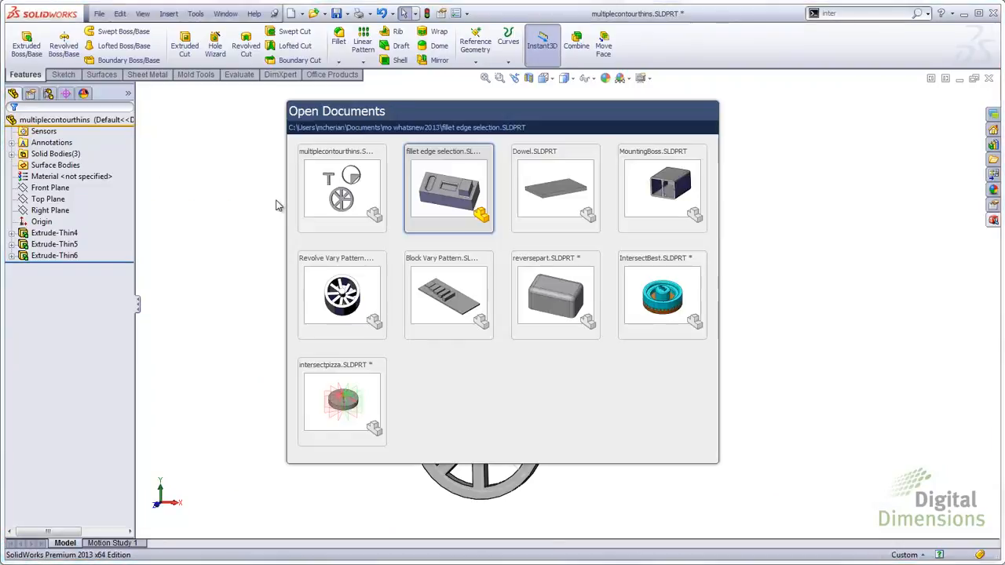
middle_click_drag(433, 284, 452, 277)
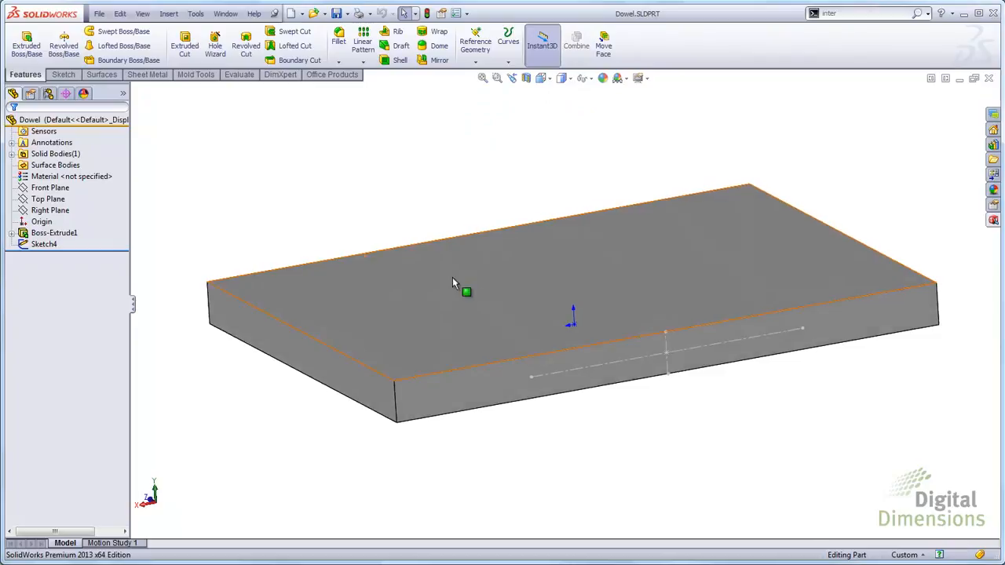
scroll(688, 346, "down", 4)
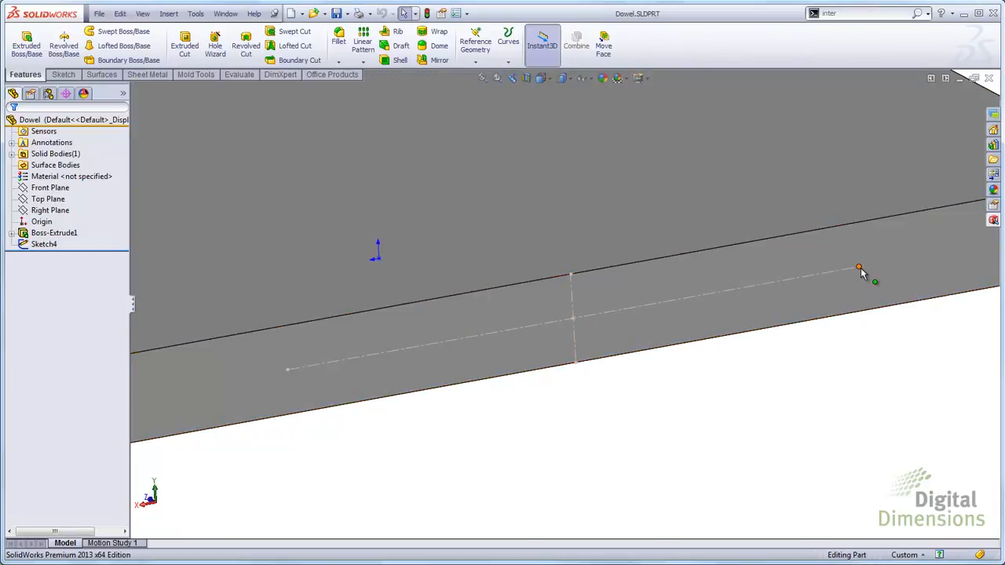
scroll(803, 308, "up", 3)
scroll(565, 307, "up", 2)
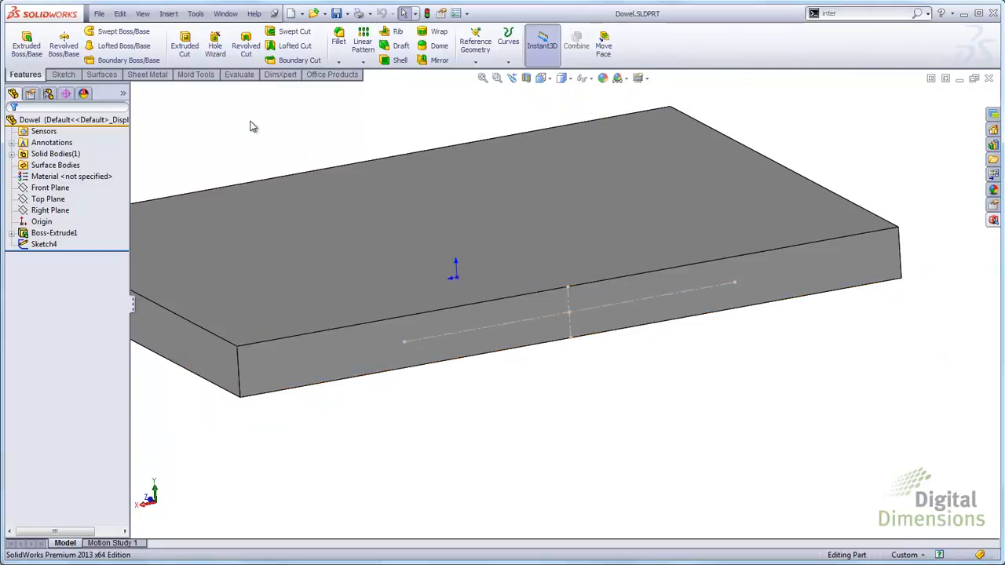
- Start a Hole Wizard hole in the ANSI Inch standard and set its type to Dowel Holes
left_click(215, 45)
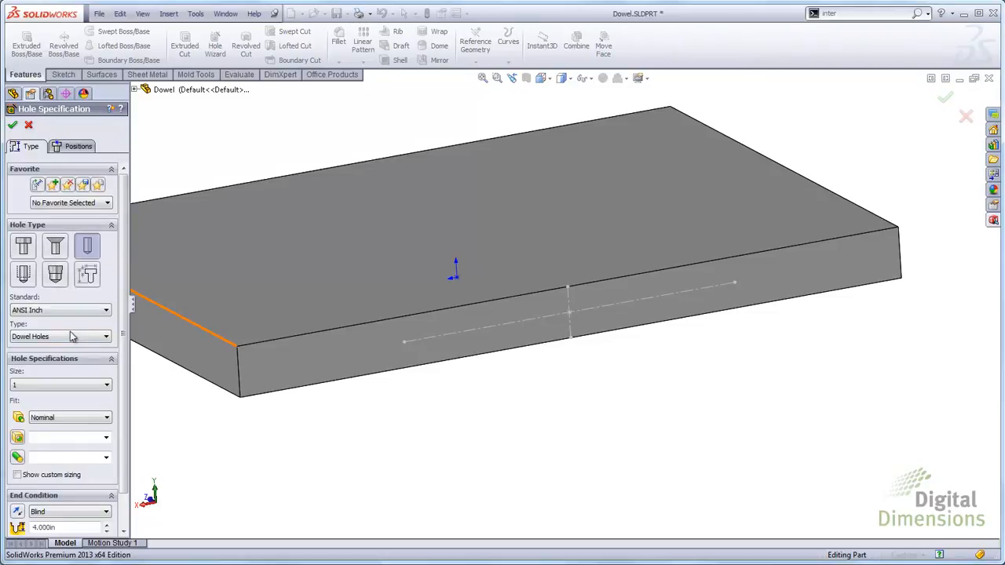
left_click(43, 337)
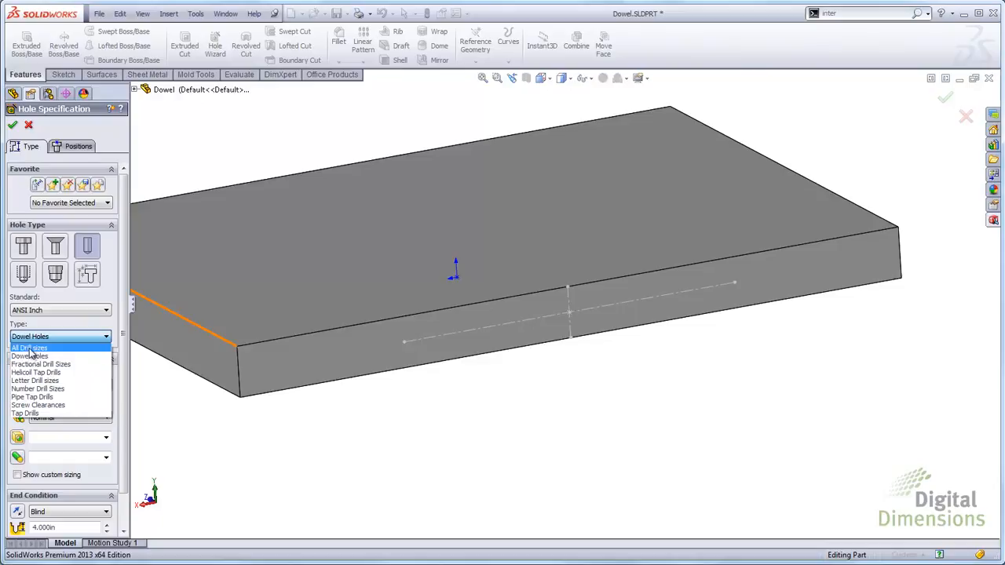
left_click(30, 348)
left_click(65, 338)
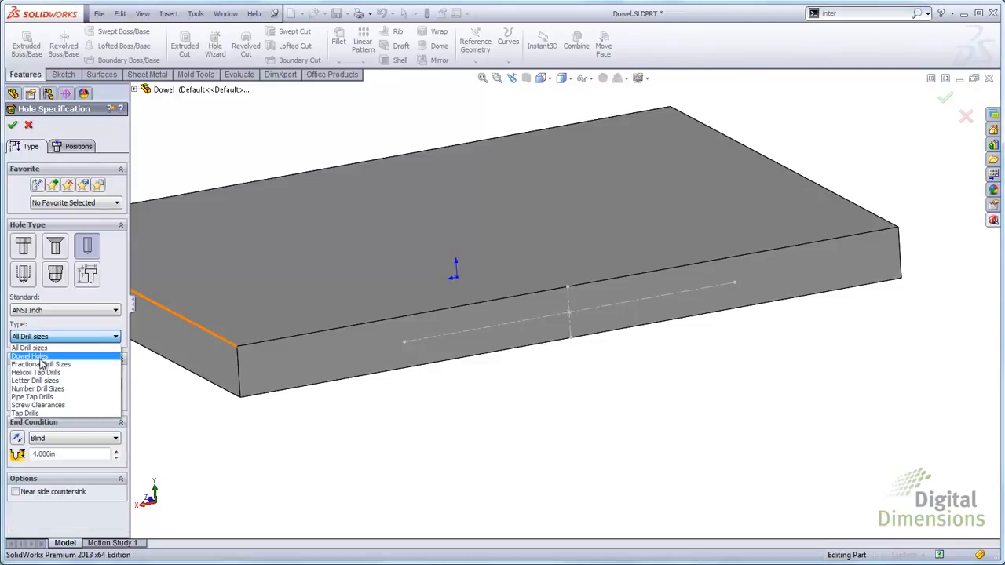
left_click(37, 357)
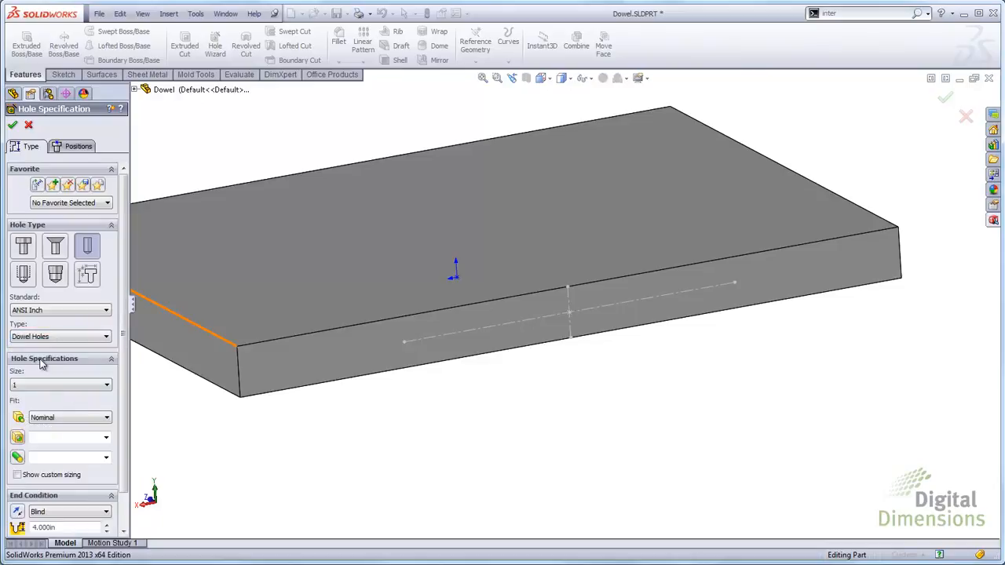
- Choose dowel hole size 1, review the available fits and keep Nominal
left_click(70, 386)
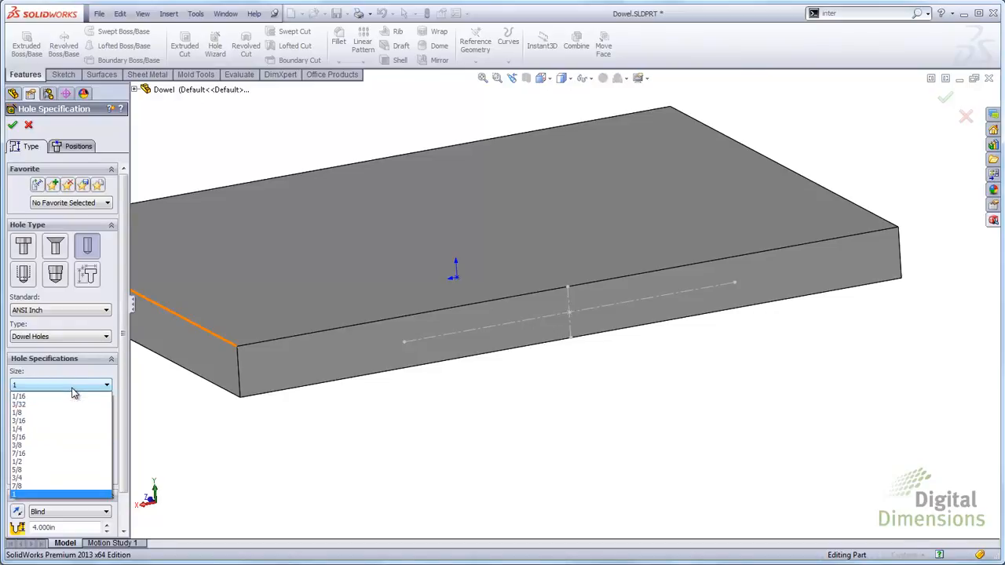
left_click(24, 496)
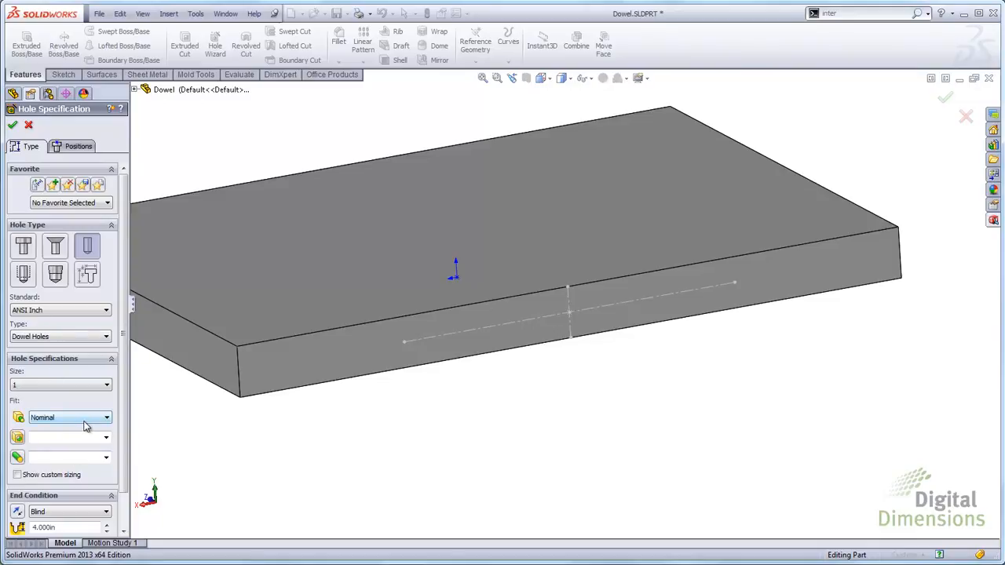
left_click(108, 420)
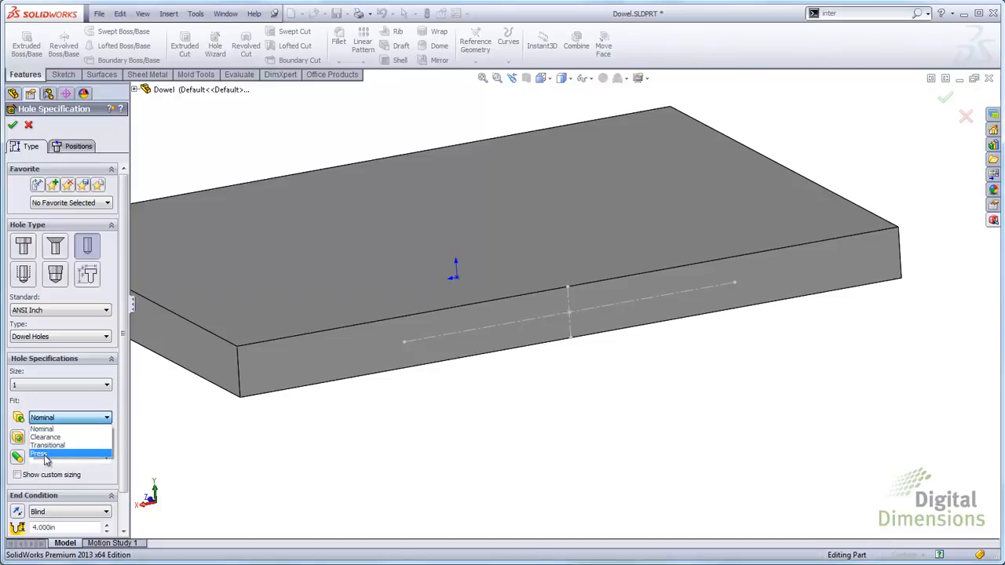
left_click(19, 422)
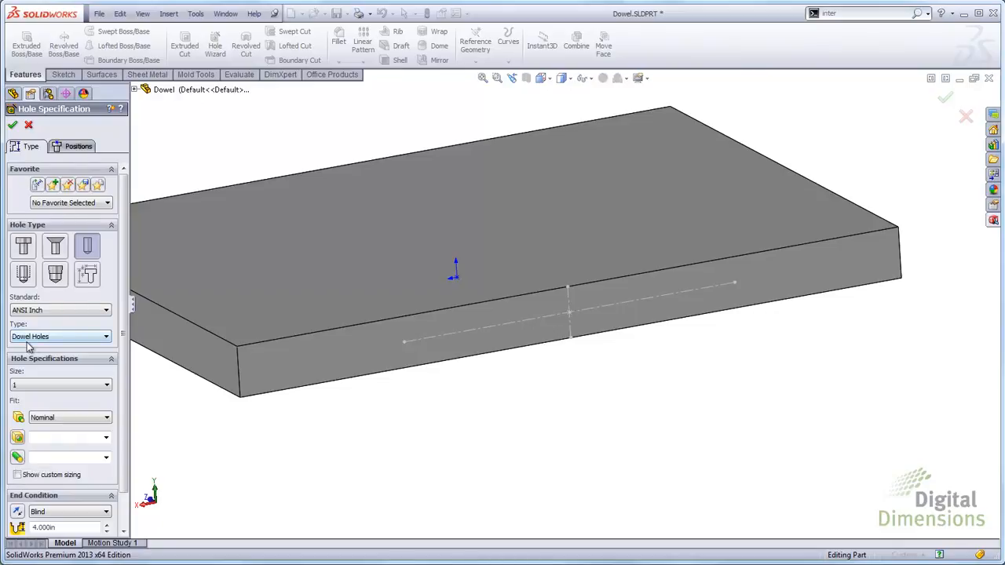
- Place three dowel holes on the plate's long side face, at both ends and the midpoint of the long construction line, and complete the feature
left_click(78, 147)
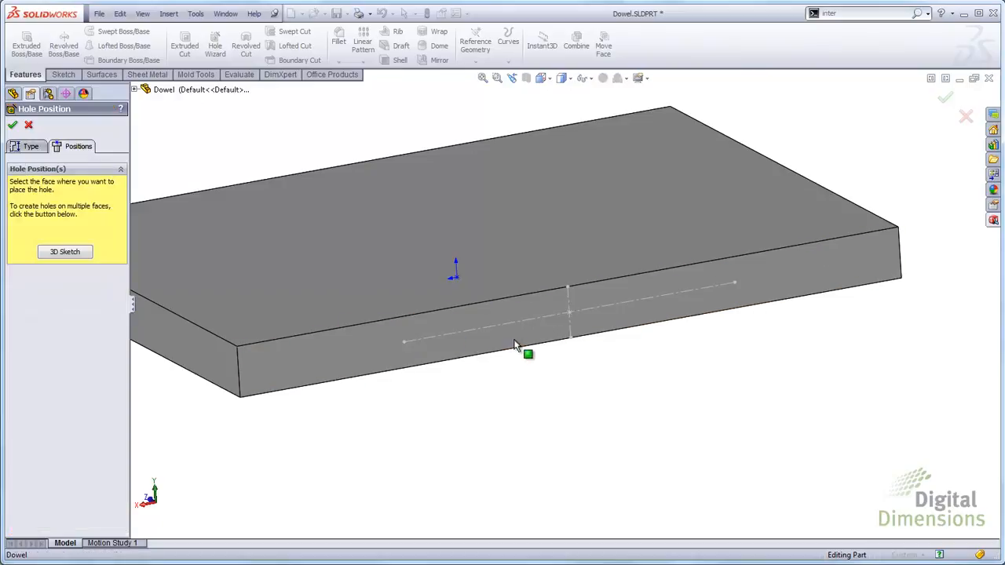
left_click(403, 341)
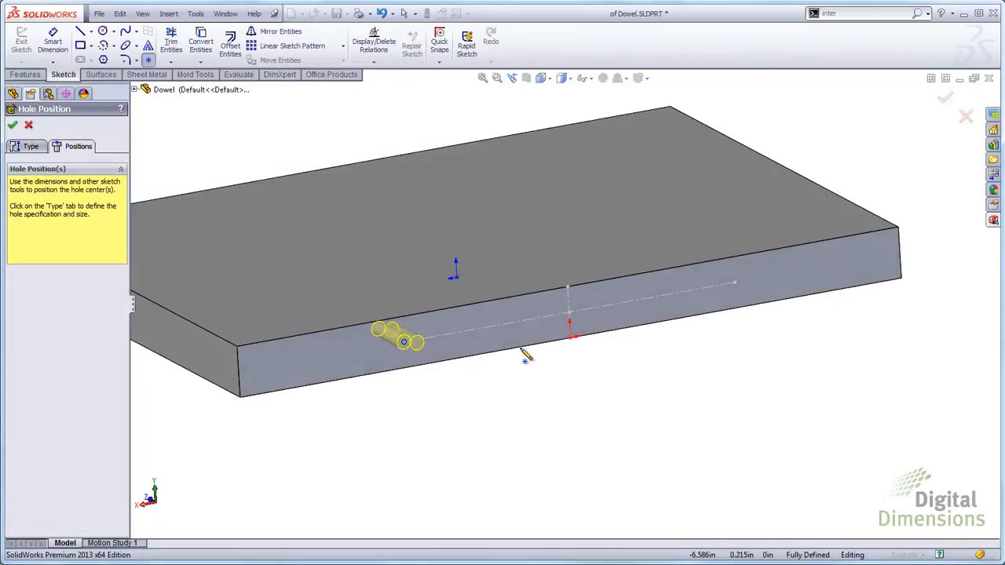
left_click(570, 312)
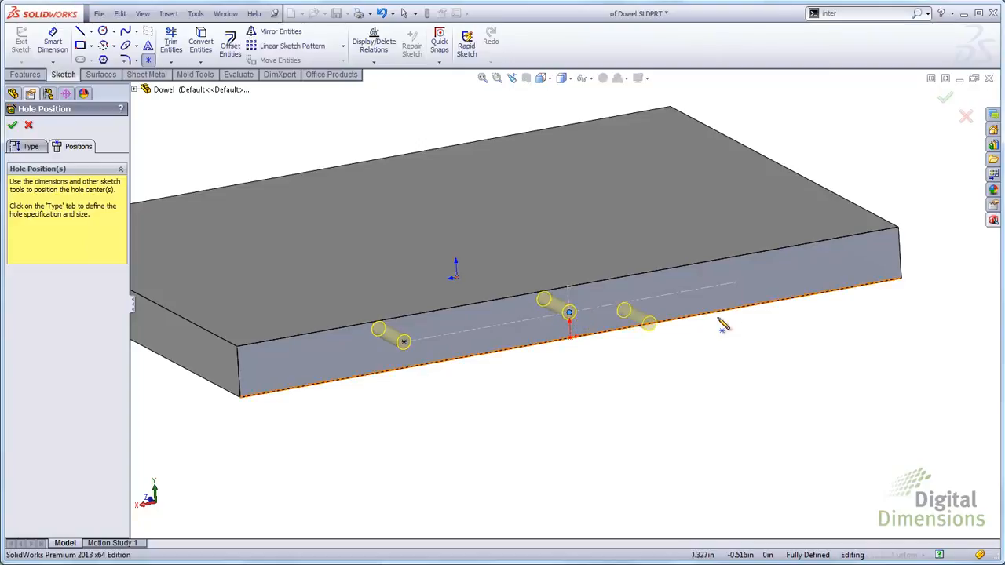
left_click(734, 282)
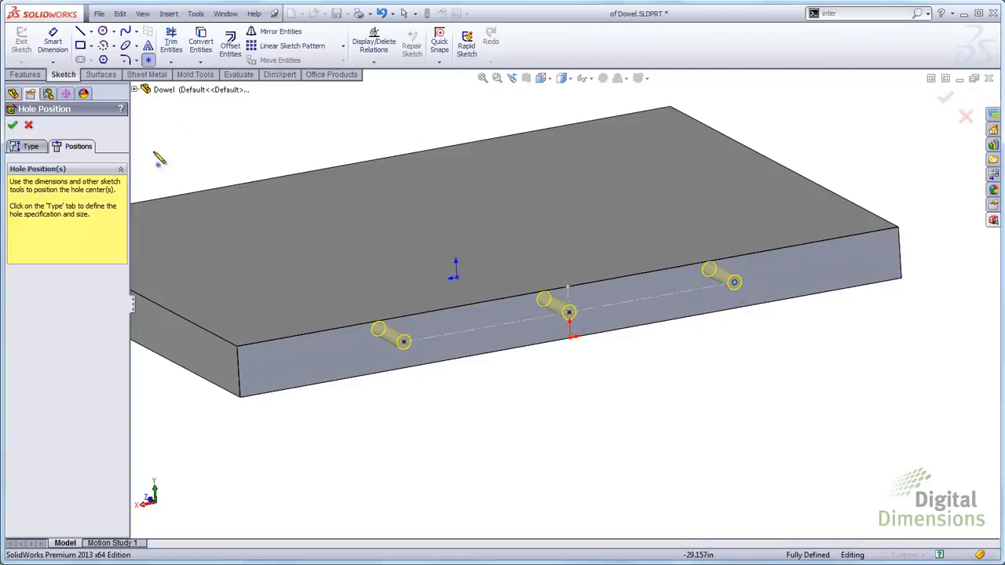
left_click(12, 125)
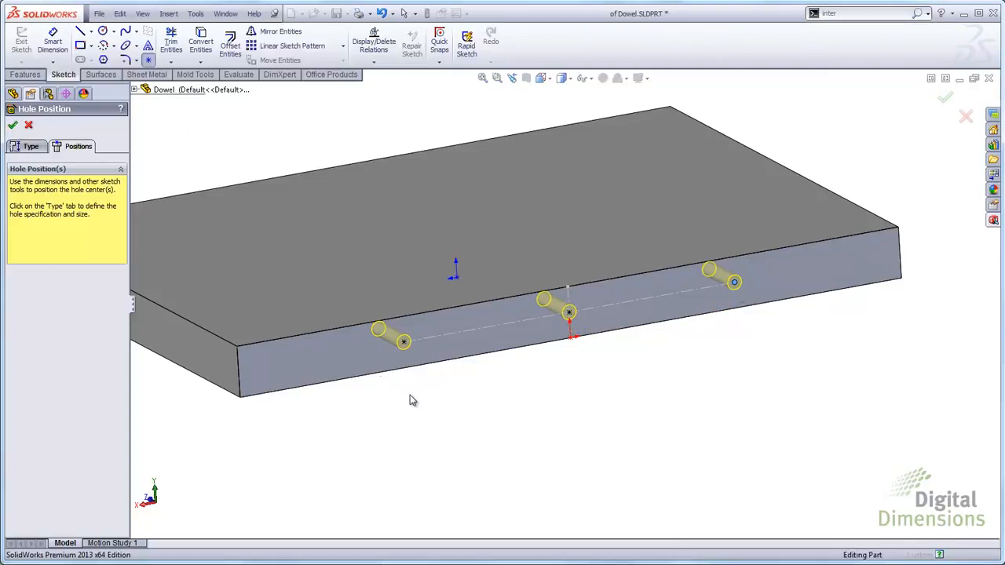
middle_click_drag(440, 413, 462, 414)
scroll(449, 391, "up", 2)
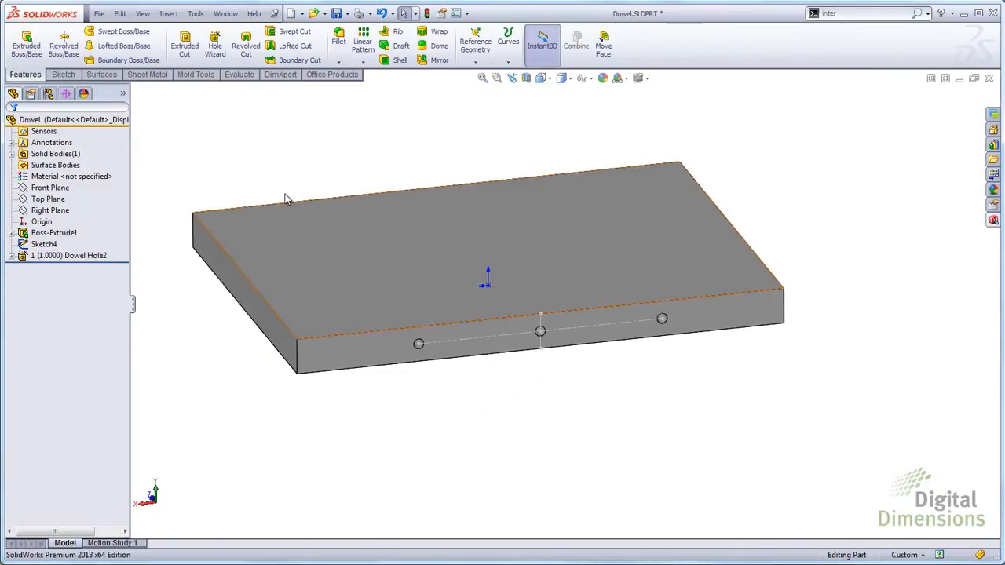
- Open the drawing associated with the Dowel part
right_click(52, 119)
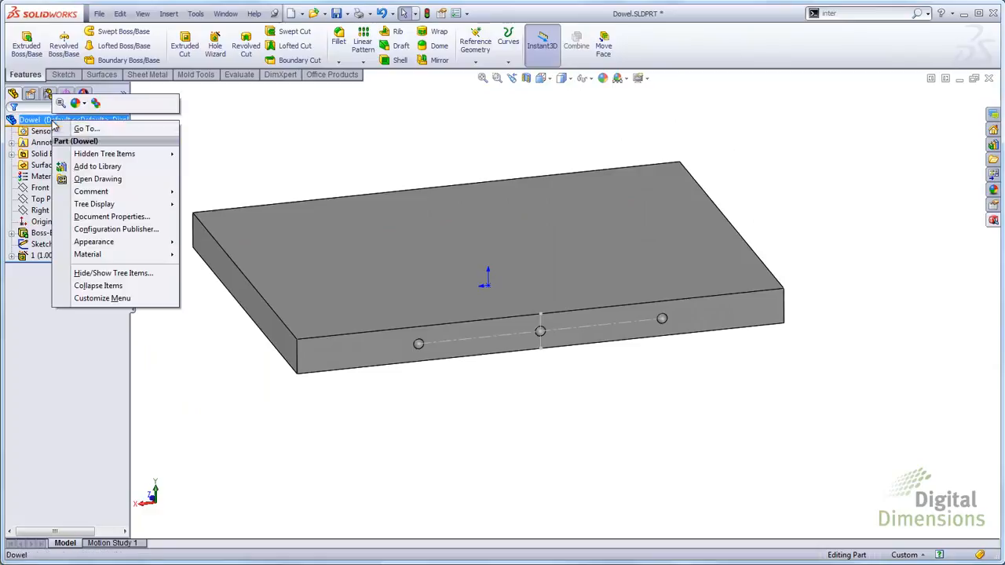
left_click(97, 179)
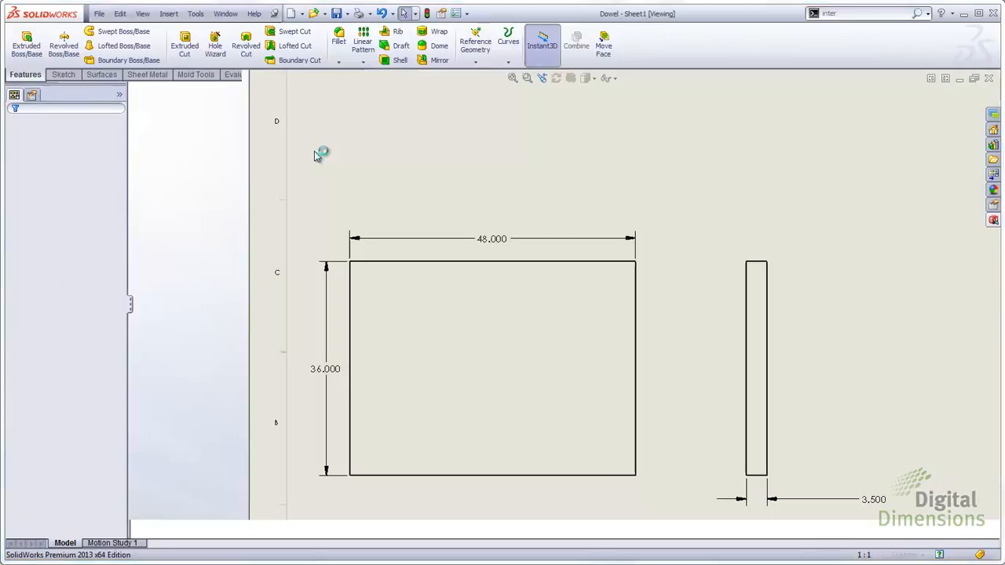
scroll(565, 286, "up", 1)
scroll(601, 253, "down", 2)
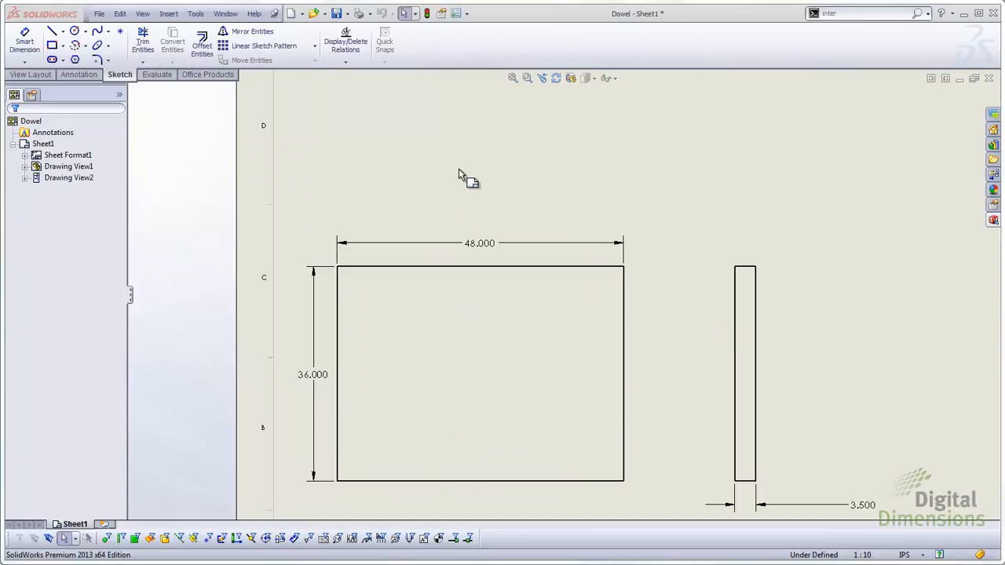
- Add a projected view above the plate's front view, showing the long side face with the three dowel holes
left_click(36, 74)
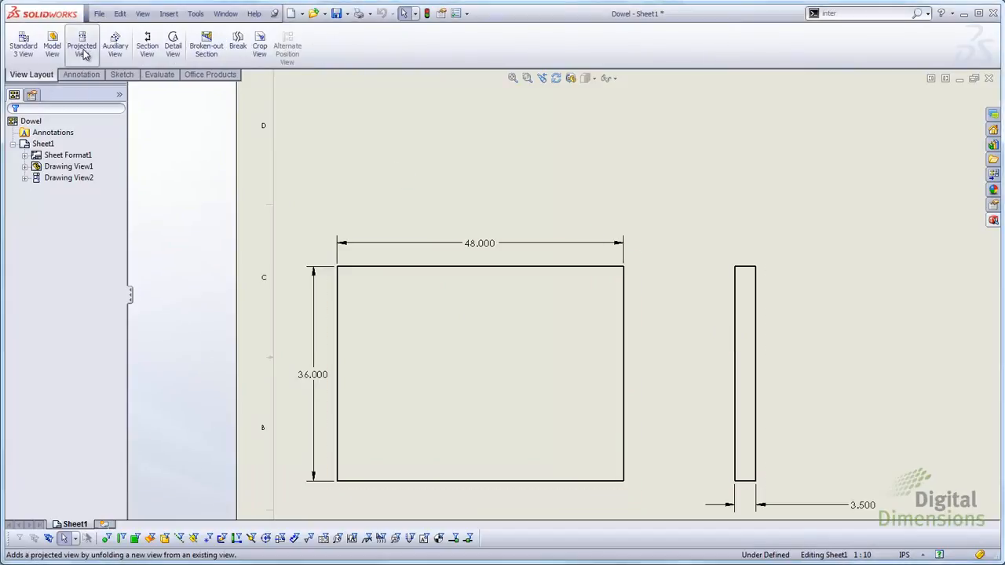
left_click(83, 54)
left_click(434, 321)
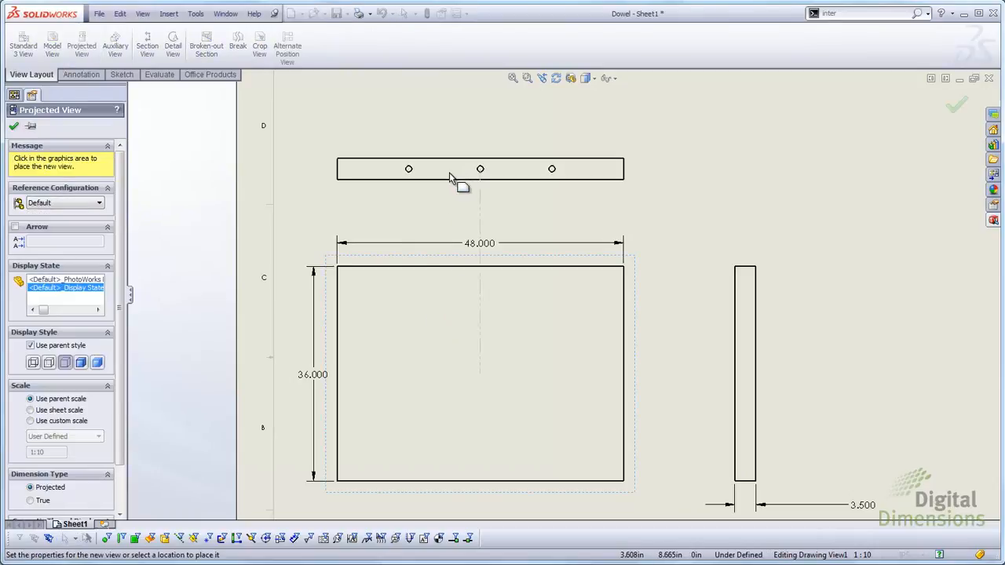
left_click(448, 192)
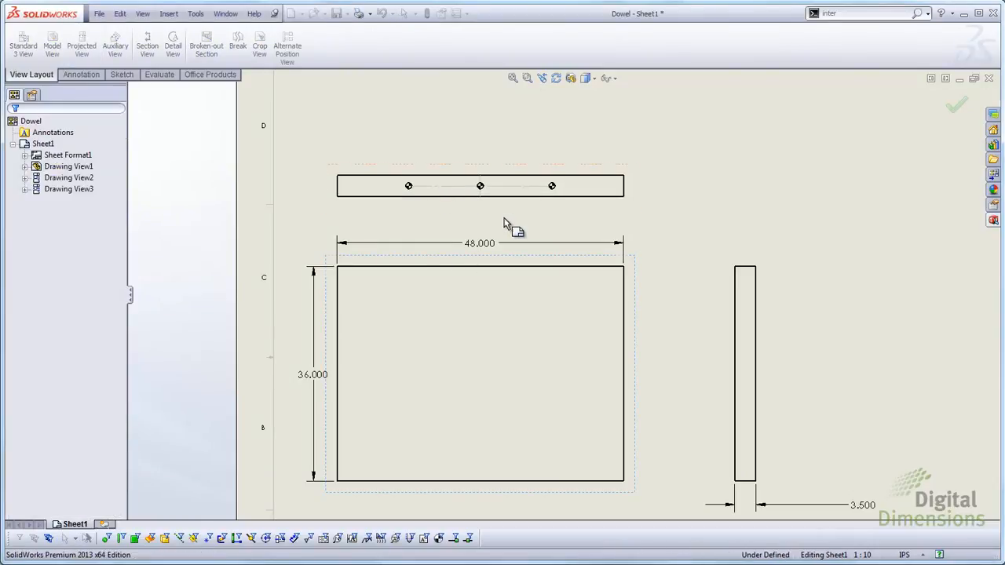
scroll(494, 218, "up", 5)
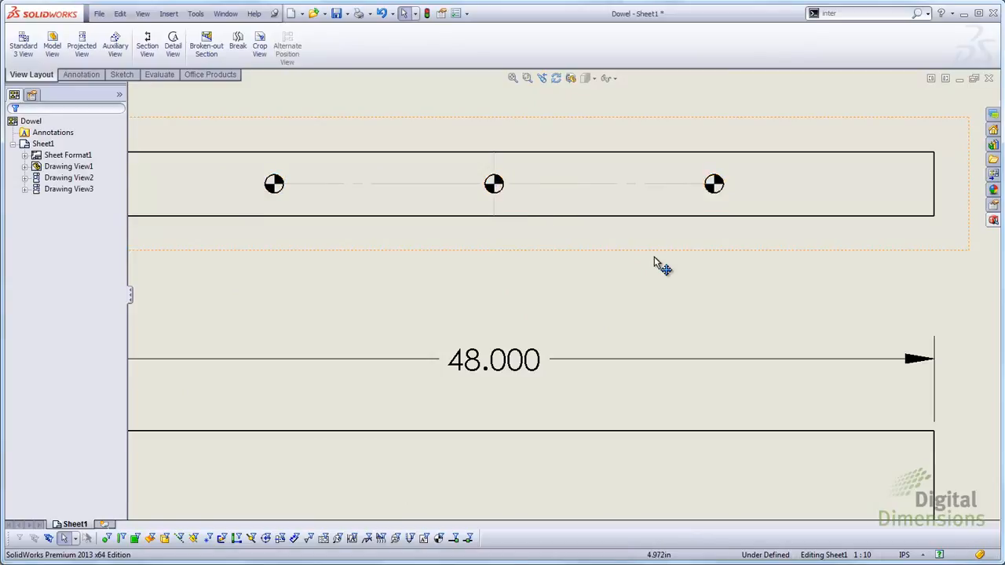
scroll(659, 256, "down", 2)
left_click(326, 142)
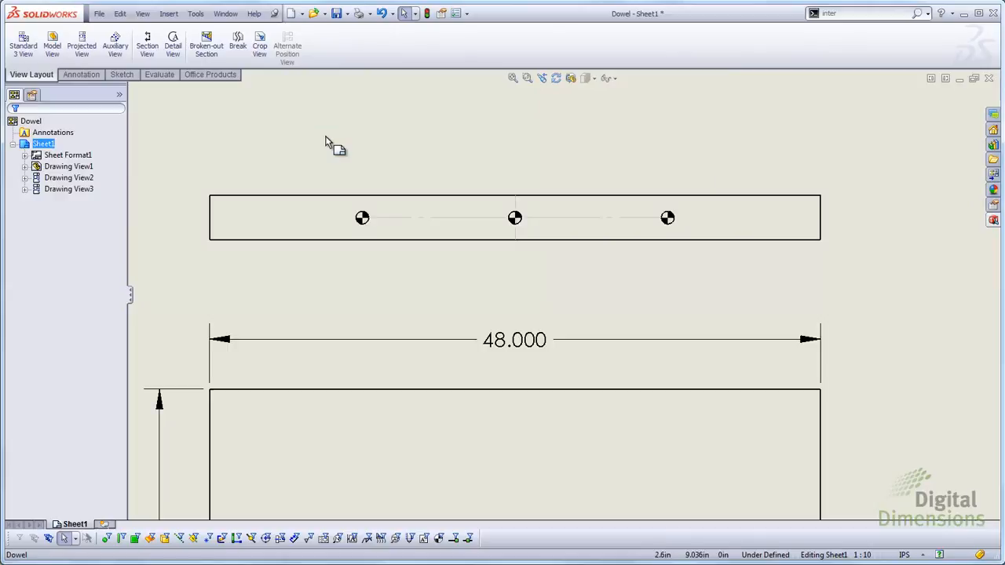
- Switch to the open intersectpizza.SLDPRT part
key("alt+Tab")
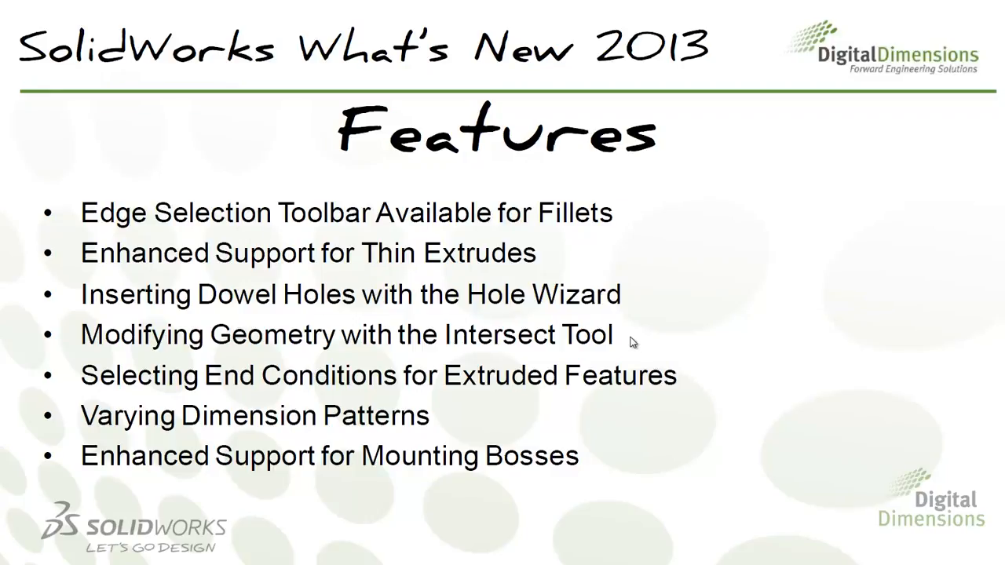
key("alt+Tab")
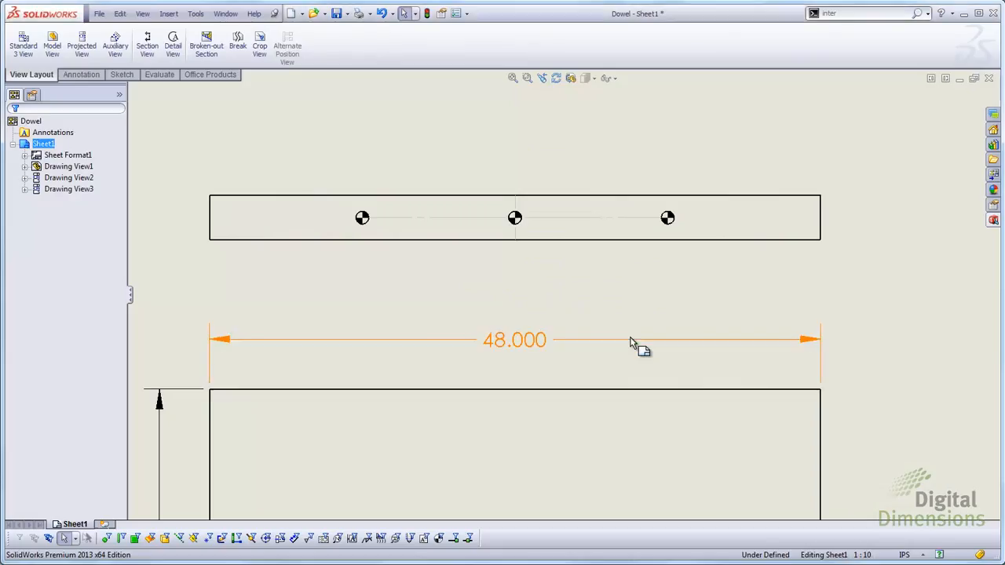
key("ctrl+Tab")
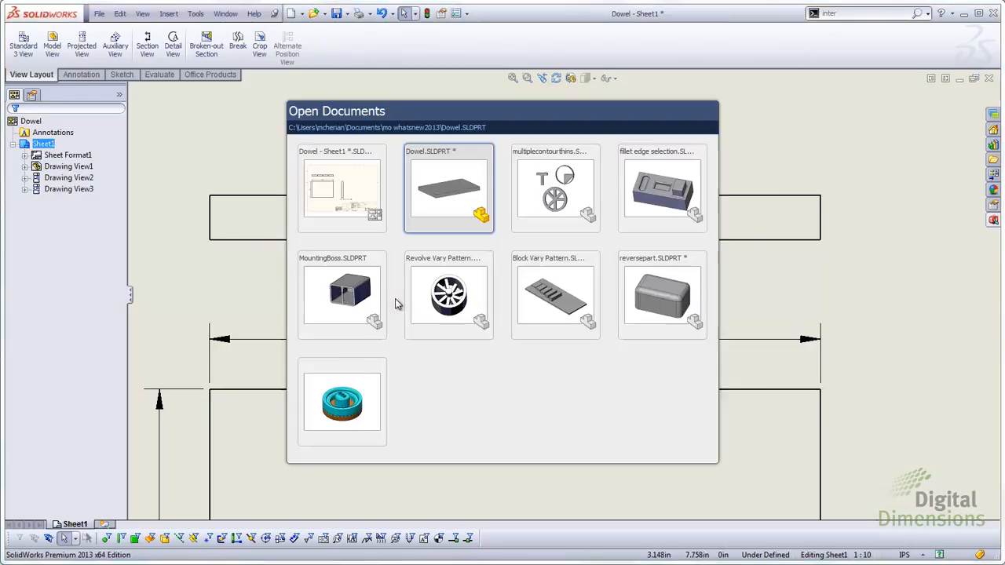
key("ctrl+Tab")
key("ctrl+Tab")
key("ctrl+Tab")
key("ctrl+Tab")
key("ctrl+Tab")
key("ctrl+Tab")
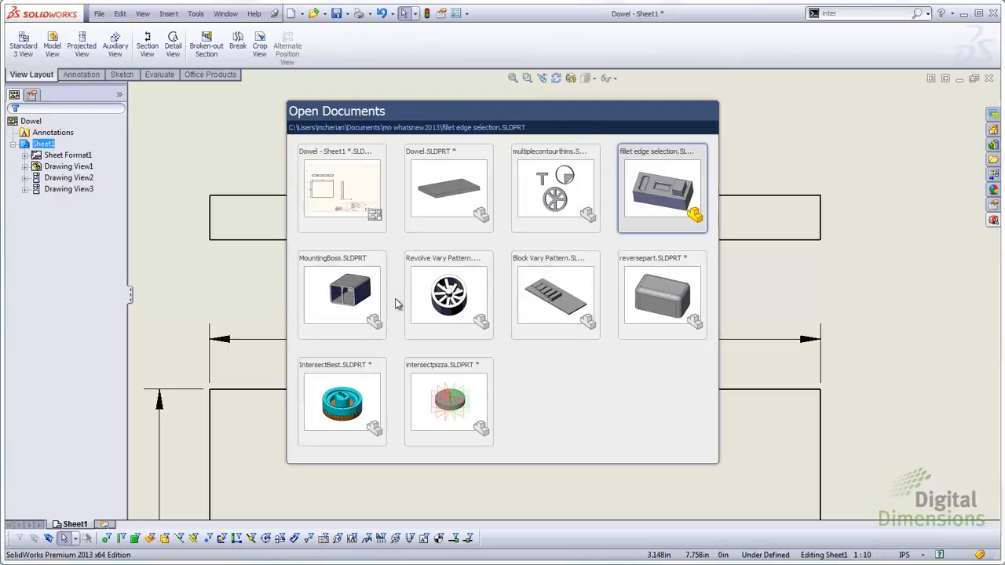
key("ctrl+Tab")
key("ctrl+Tab")
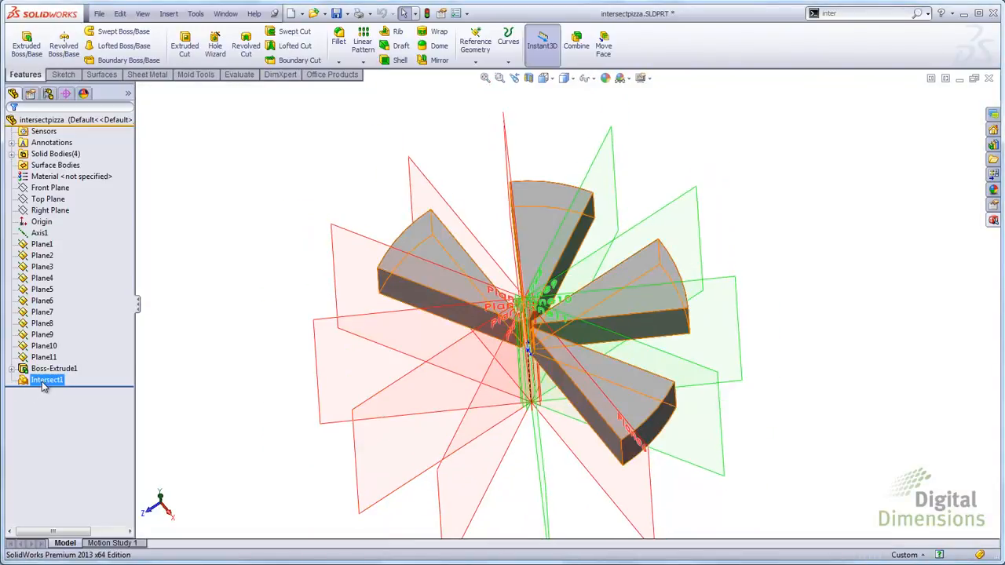
- Delete the Intersect1 feature from the part
right_click(45, 380)
left_click(260, 357)
middle_click_drag(283, 330, 278, 365)
scroll(545, 357, "down", 2)
mouse_move(545, 357)
middle_mouse_down()
mouse_move(560, 397)
mouse_move(550, 356)
middle_mouse_up()
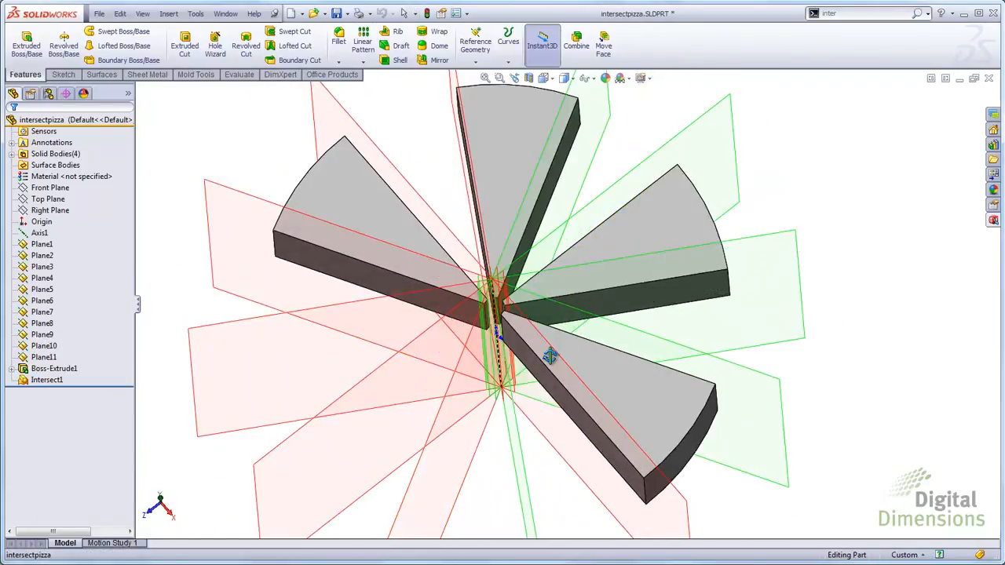
right_click(45, 380)
left_click(83, 439)
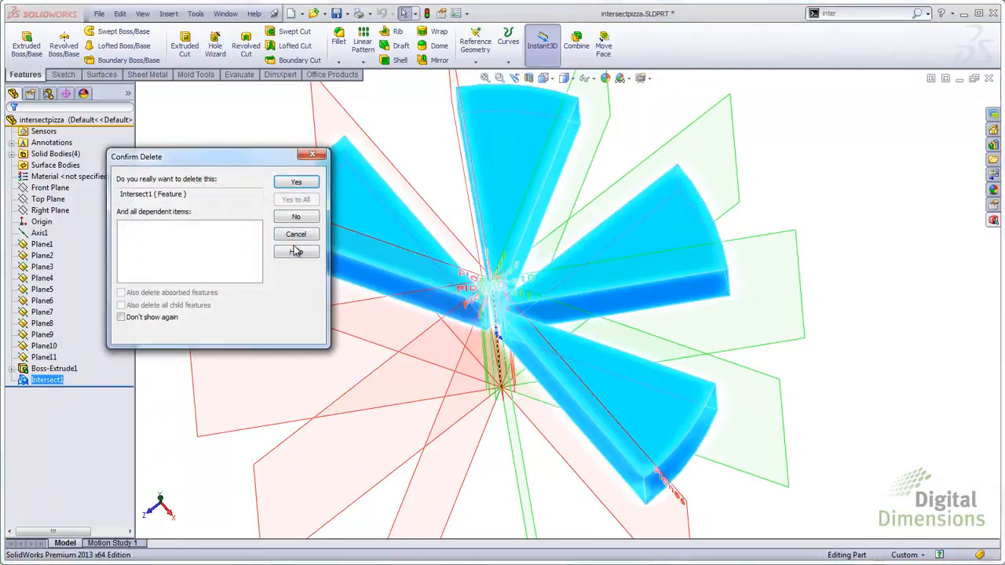
left_click(297, 193)
- Examine the solid disc and the radial reference planes passing through it from several angles
middle_click_drag(239, 271, 237, 247)
scroll(518, 221, "up", 2)
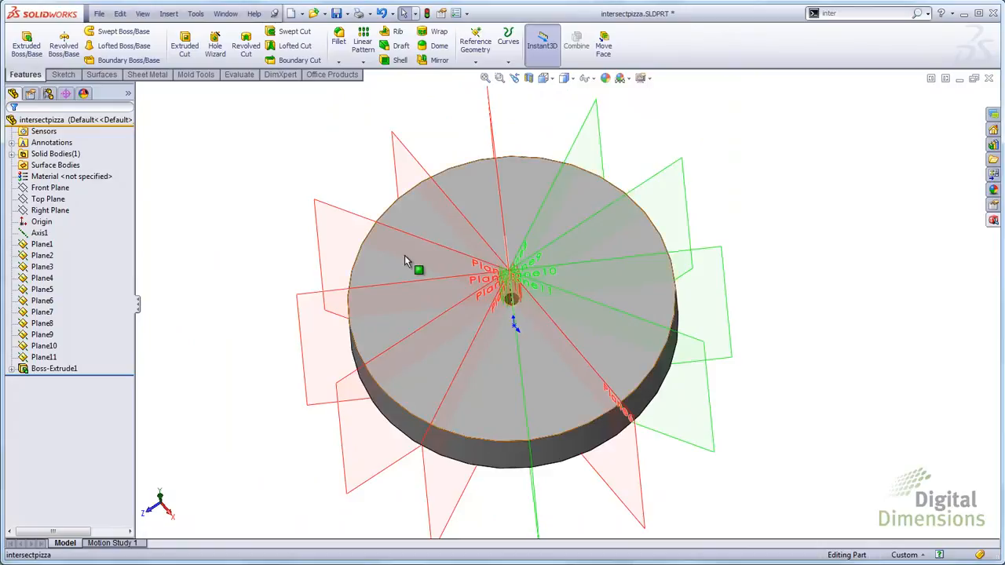
middle_click_drag(464, 376, 458, 404)
scroll(514, 308, "down", 6)
mouse_move(516, 311)
middle_mouse_down()
mouse_move(516, 343)
mouse_move(531, 311)
middle_mouse_up()
scroll(534, 307, "up", 8)
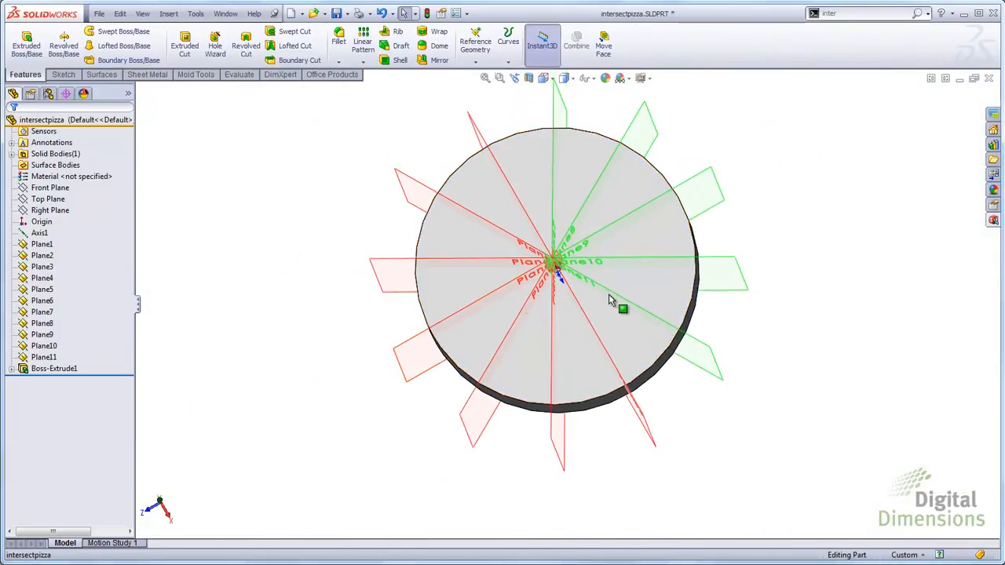
scroll(644, 98, "down", 2)
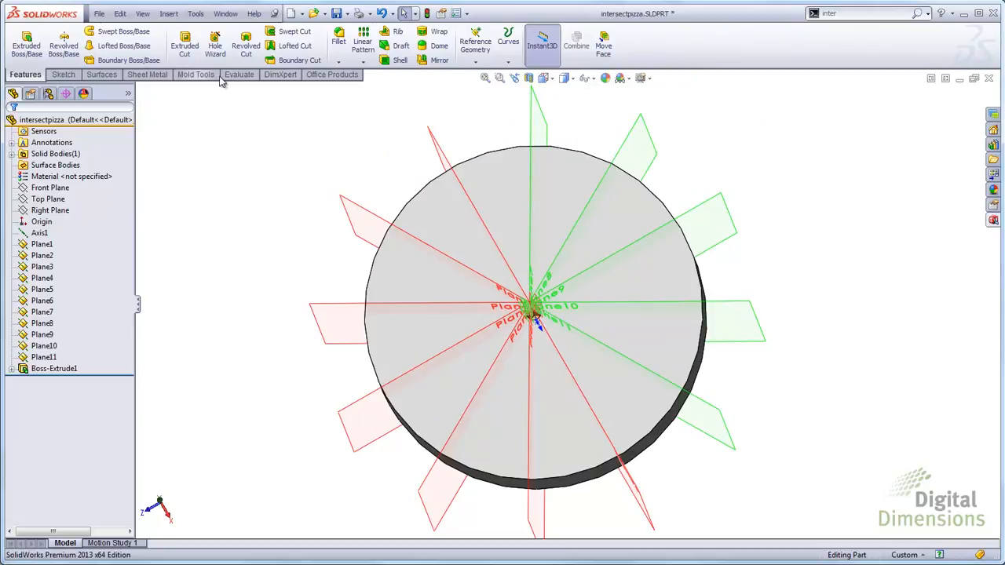
- Search the commands for "inter", locate Intersect and start it
left_click(848, 14)
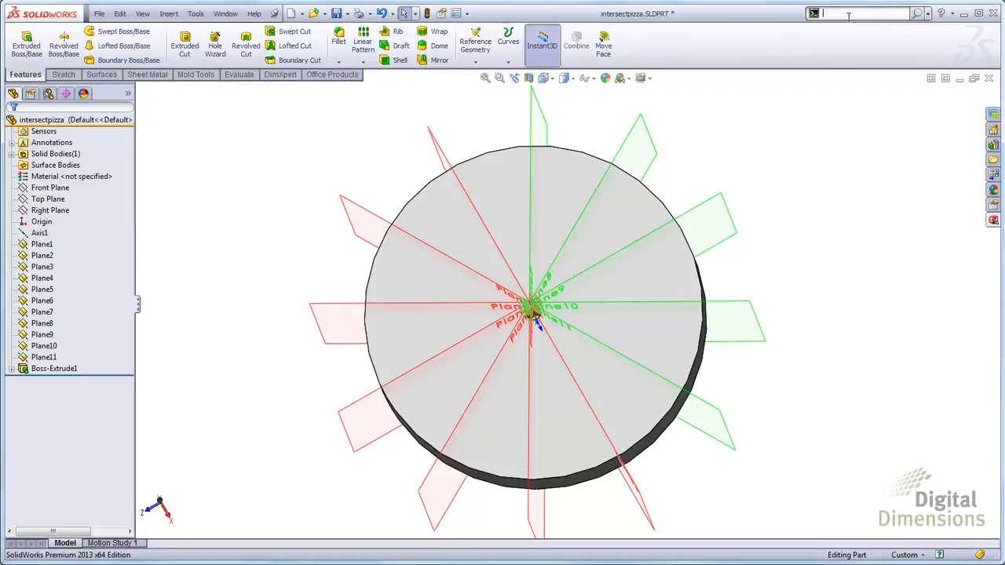
left_click(928, 14)
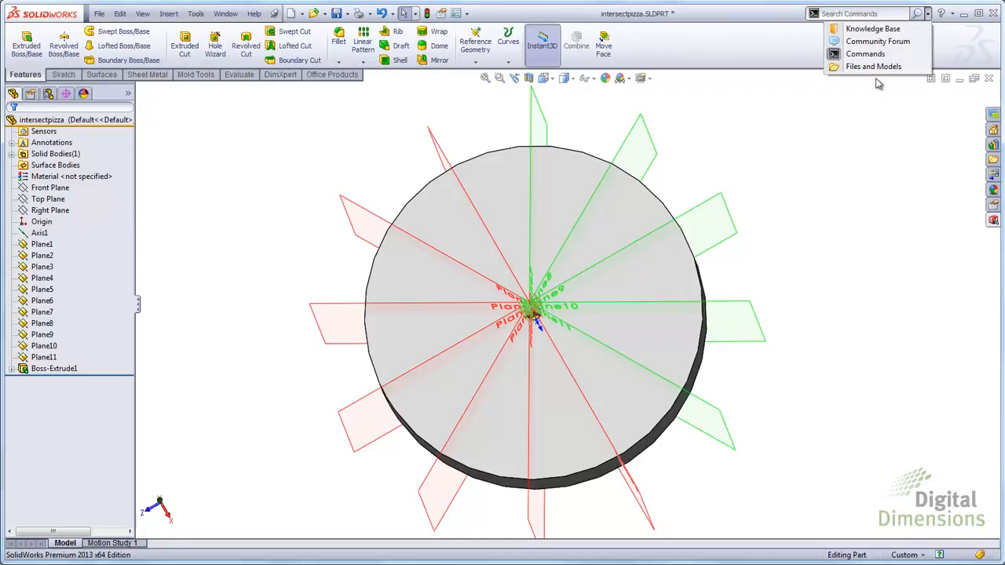
left_click(866, 54)
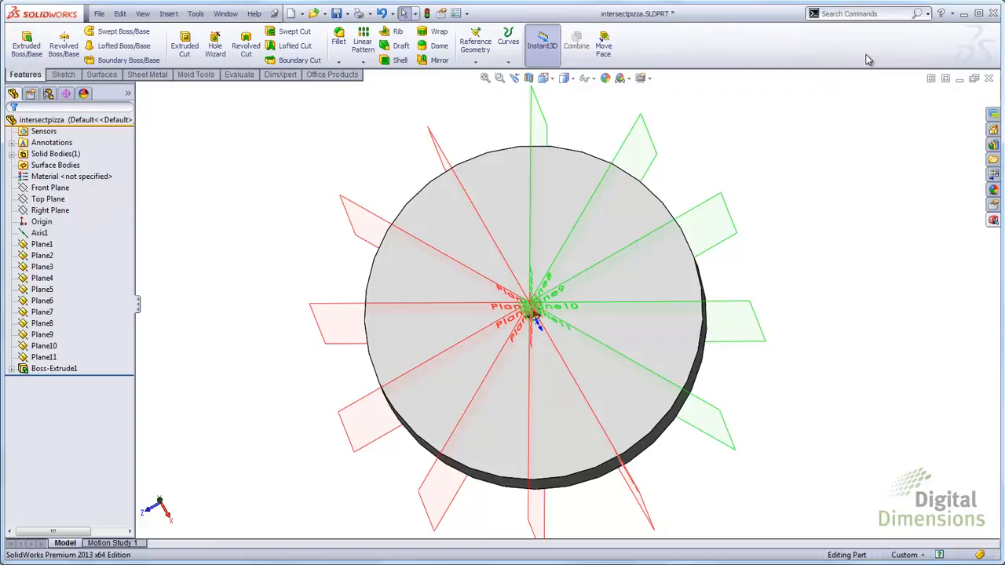
left_click(887, 13)
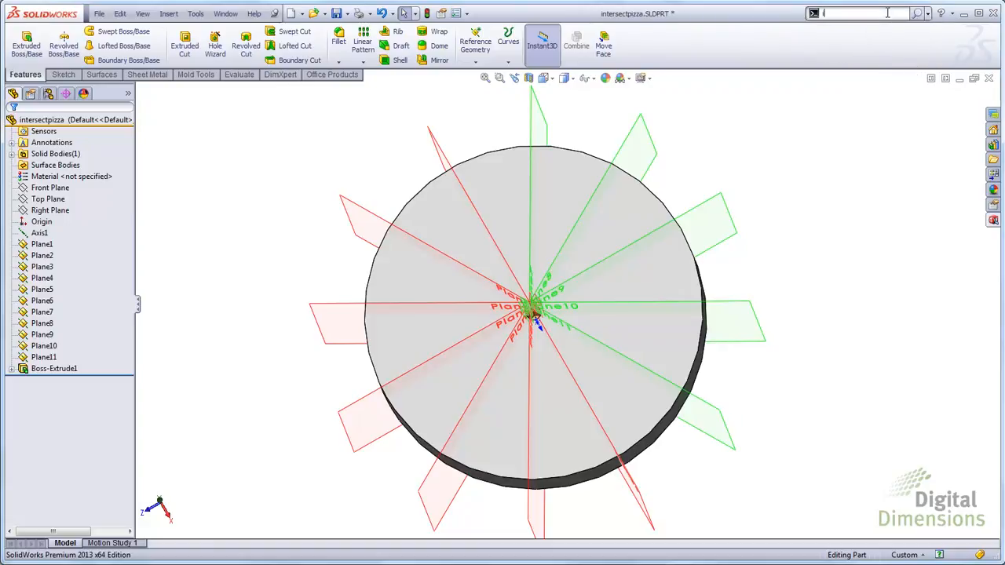
type("inter")
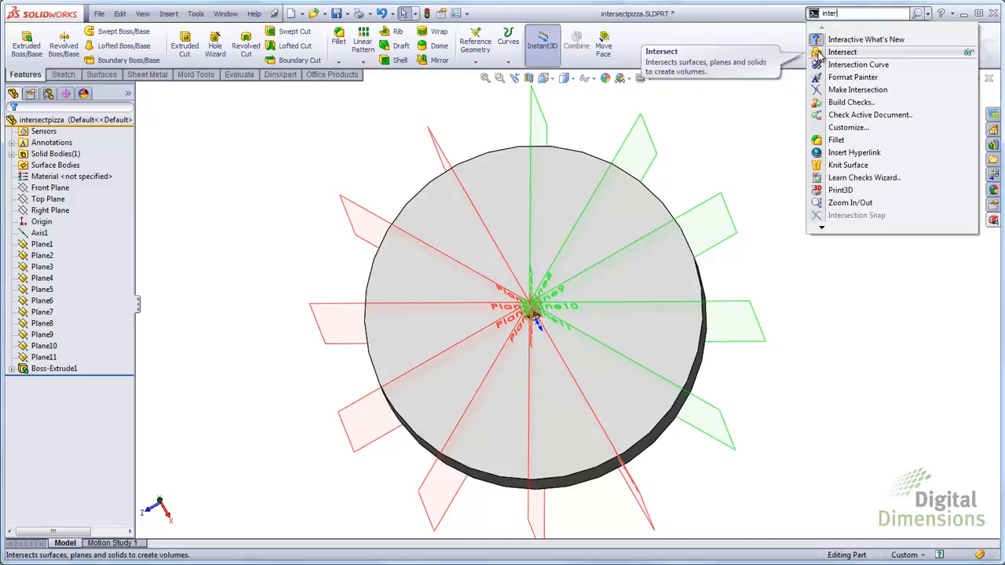
left_click(970, 54)
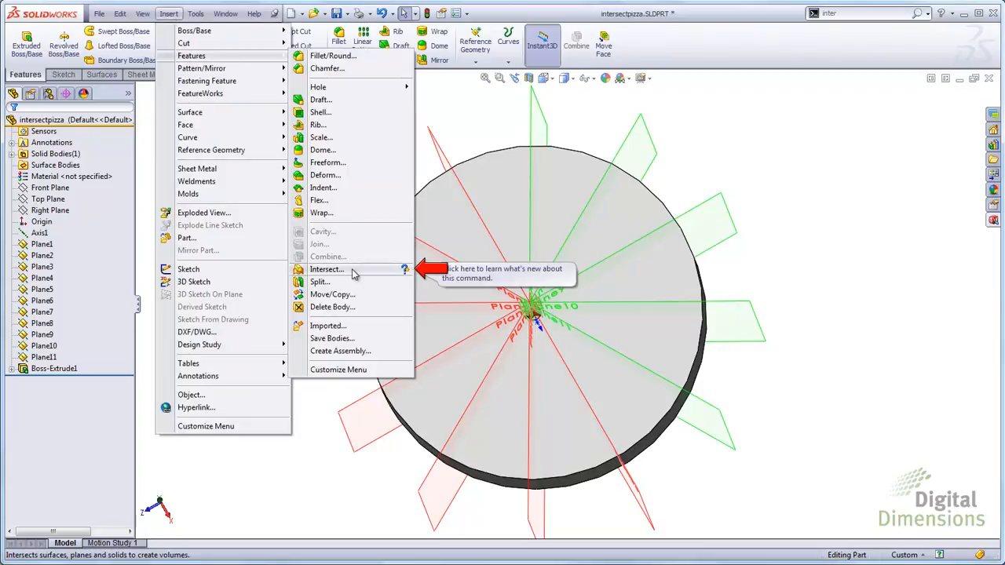
left_click(351, 273)
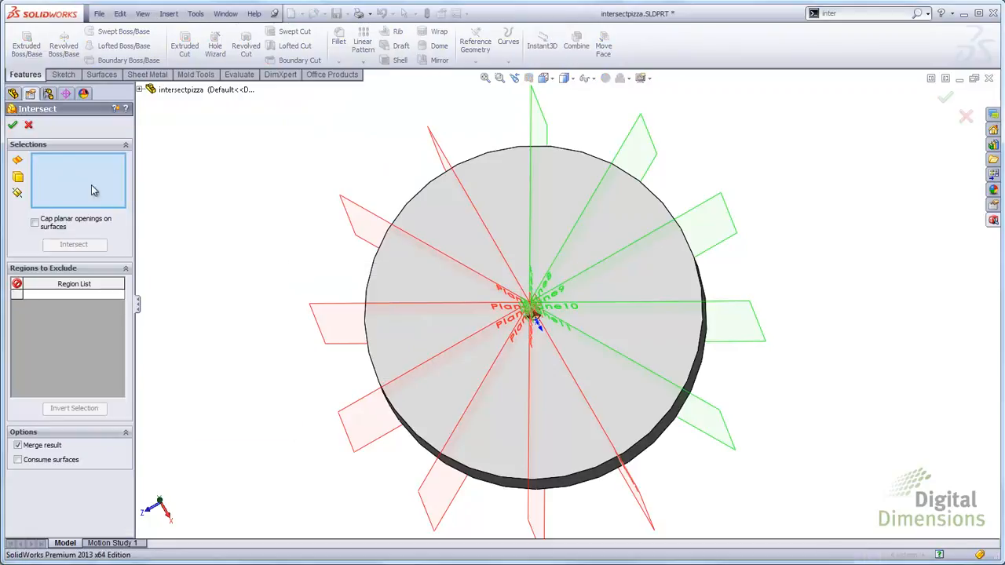
- Select Plane5 through Plane10 and the Boss-Extrude1 disc for the Intersect feature and compute the regions
left_click(355, 216)
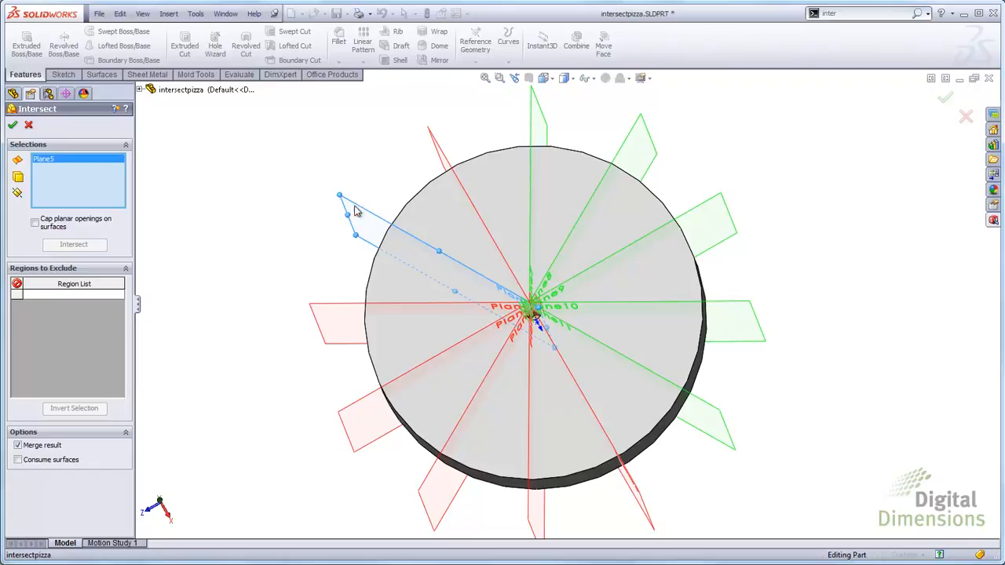
left_click(438, 153)
left_click(444, 221)
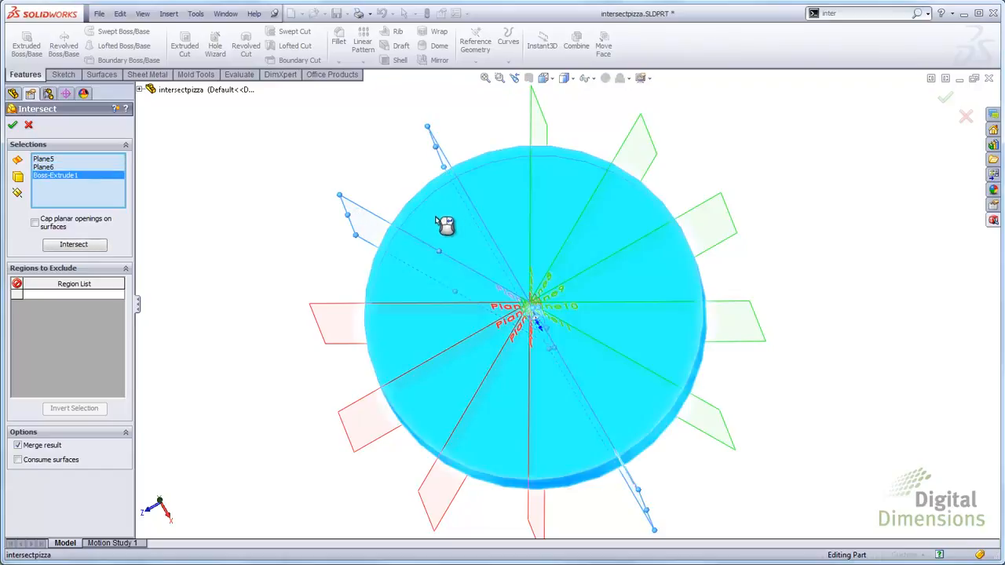
left_click(538, 114)
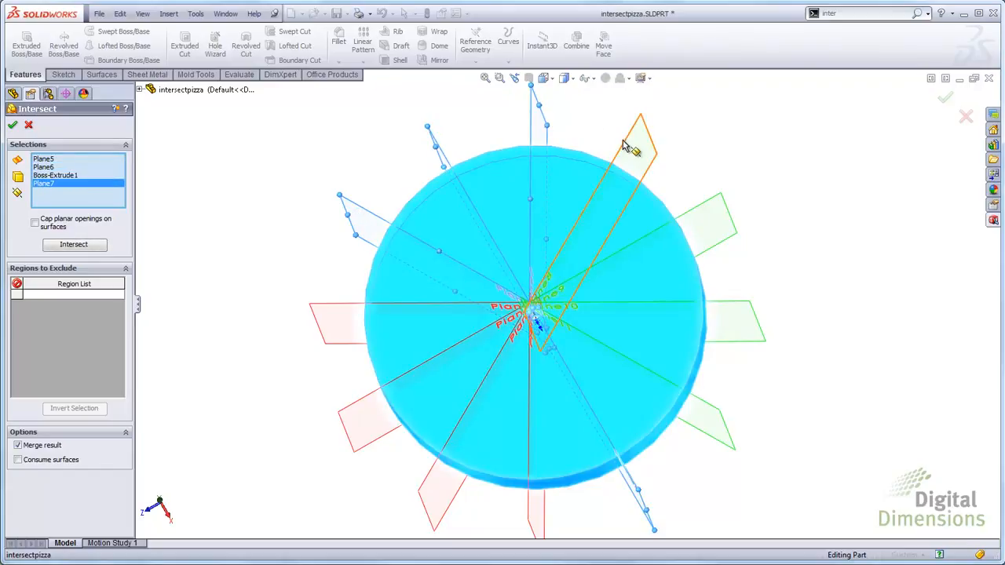
left_click(651, 157)
left_click(707, 217)
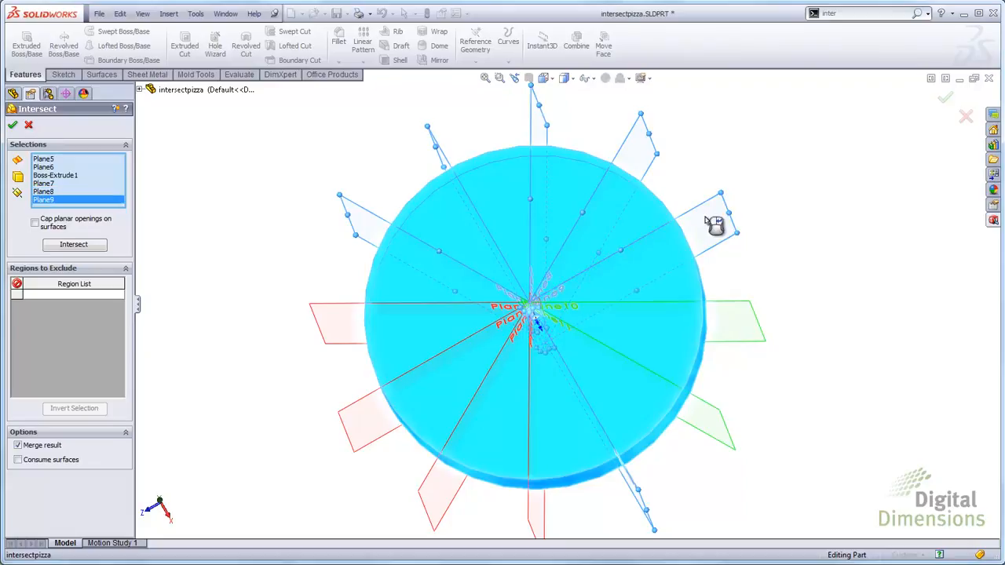
left_click(742, 310)
middle_click_drag(756, 309, 769, 209)
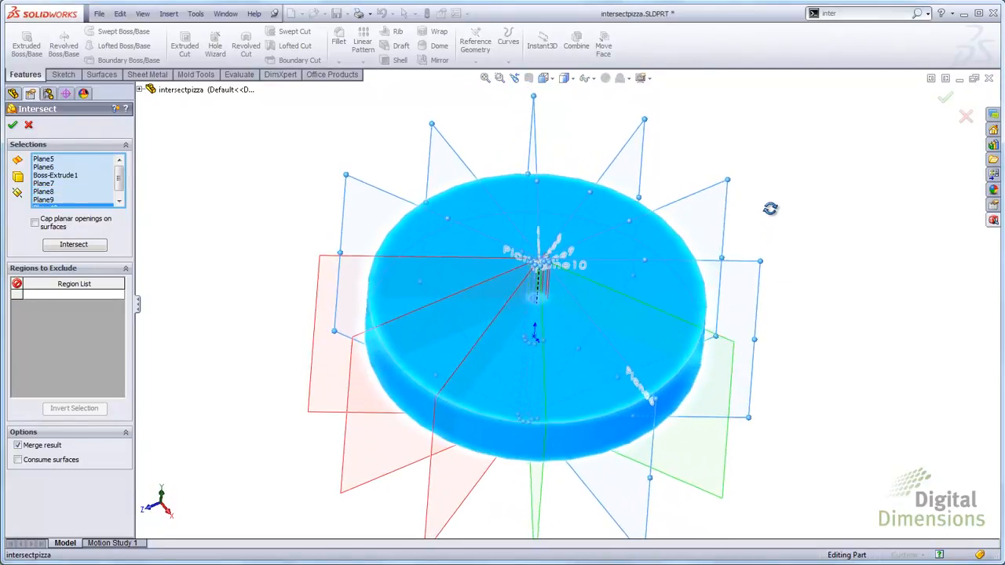
left_click(77, 245)
middle_click_drag(230, 288, 196, 307)
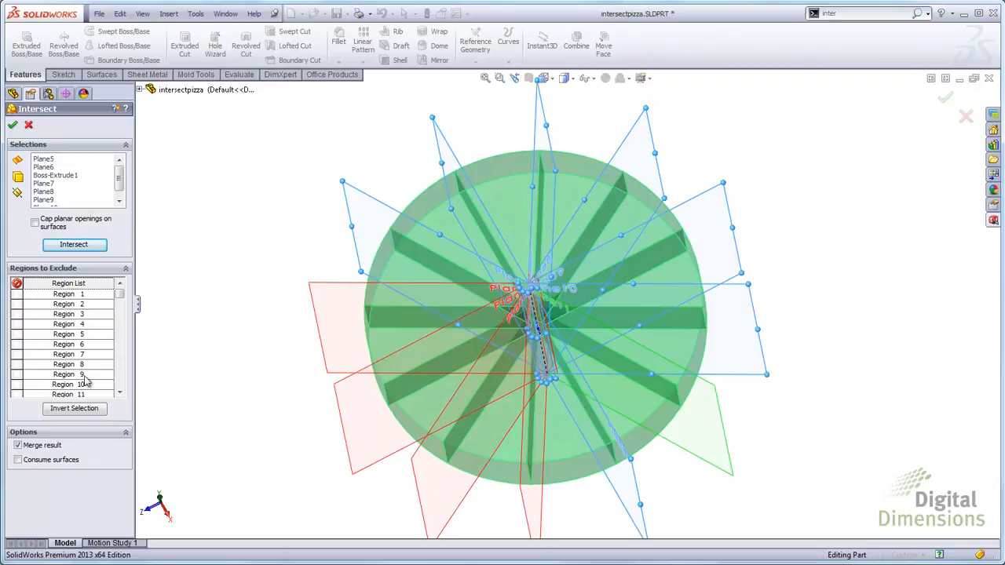
- Exclude all regions by inverting the selection, and include the Plane5–Plane6 and Plane8–Plane9 wedges again
left_click(71, 409)
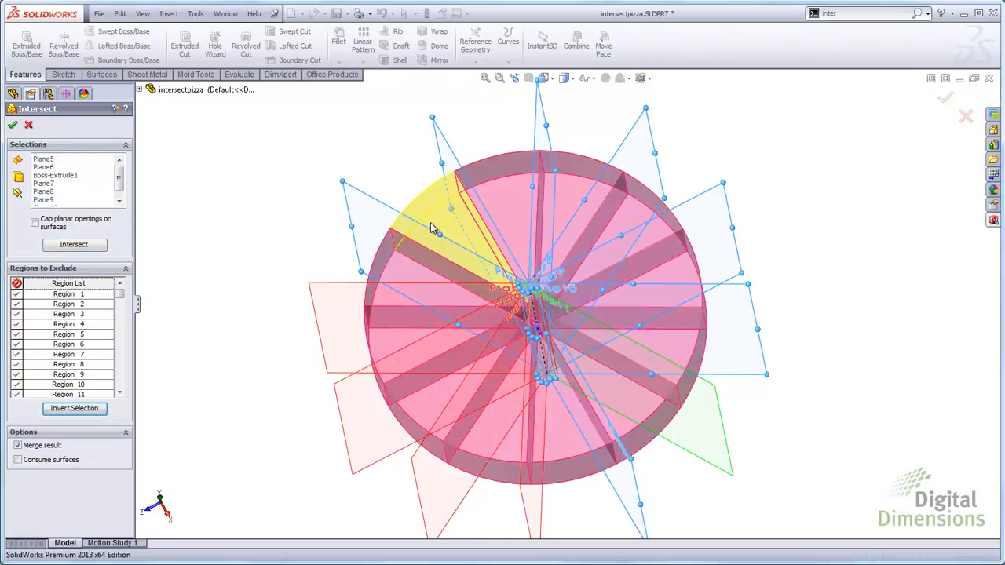
left_click(503, 232)
left_click(632, 228)
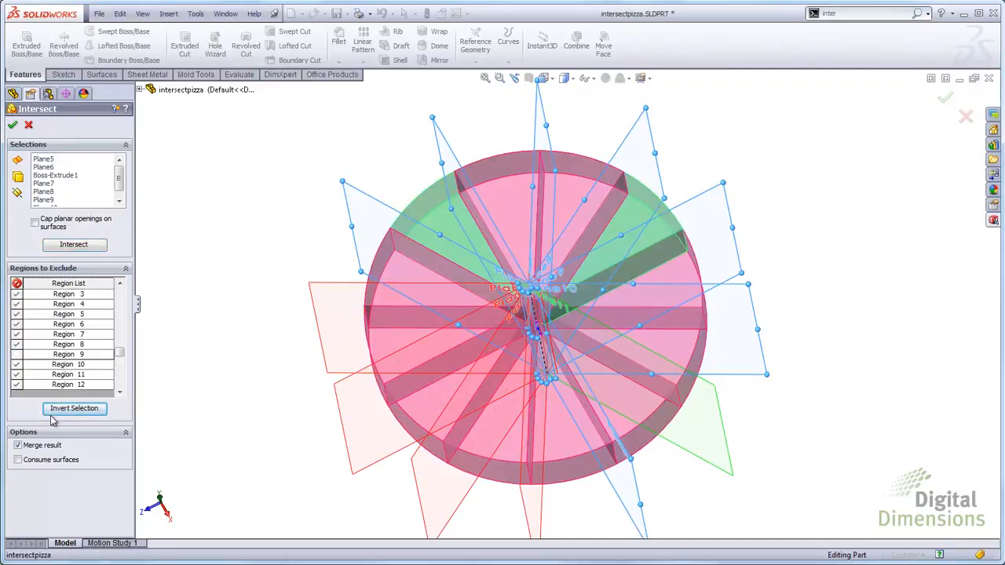
- Invert the region selection and adjust it to mark four separate wedges: Plane5–Plane6, Plane7–Plane8, Plane9–Plane10 and one on the opposite side
left_click(64, 409)
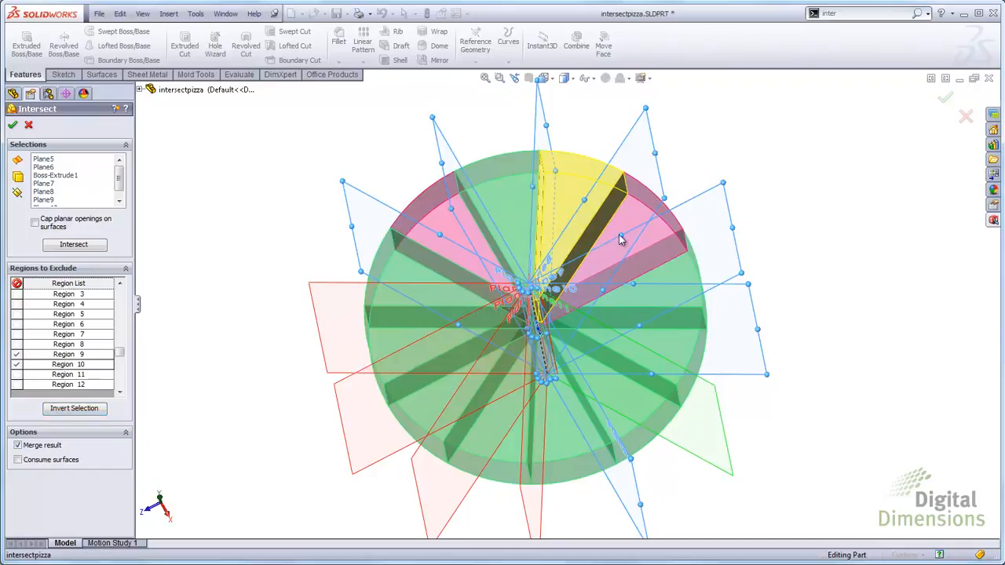
left_click(671, 280)
mouse_move(830, 265)
middle_mouse_down()
mouse_move(859, 306)
mouse_move(841, 279)
mouse_move(852, 291)
mouse_move(848, 311)
mouse_move(845, 186)
mouse_move(858, 259)
mouse_move(835, 258)
middle_mouse_up()
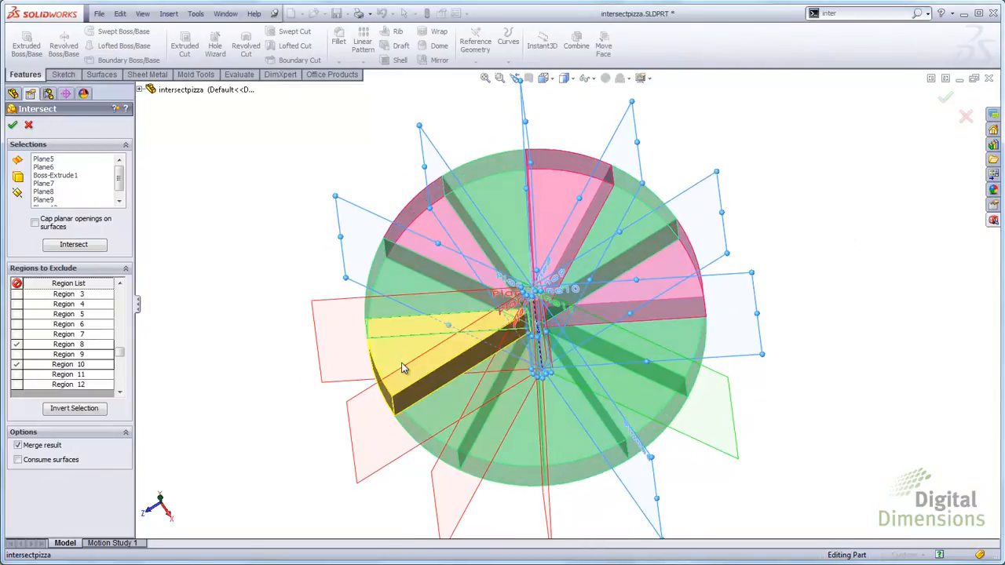
left_click(444, 368)
middle_click_drag(825, 343, 819, 346)
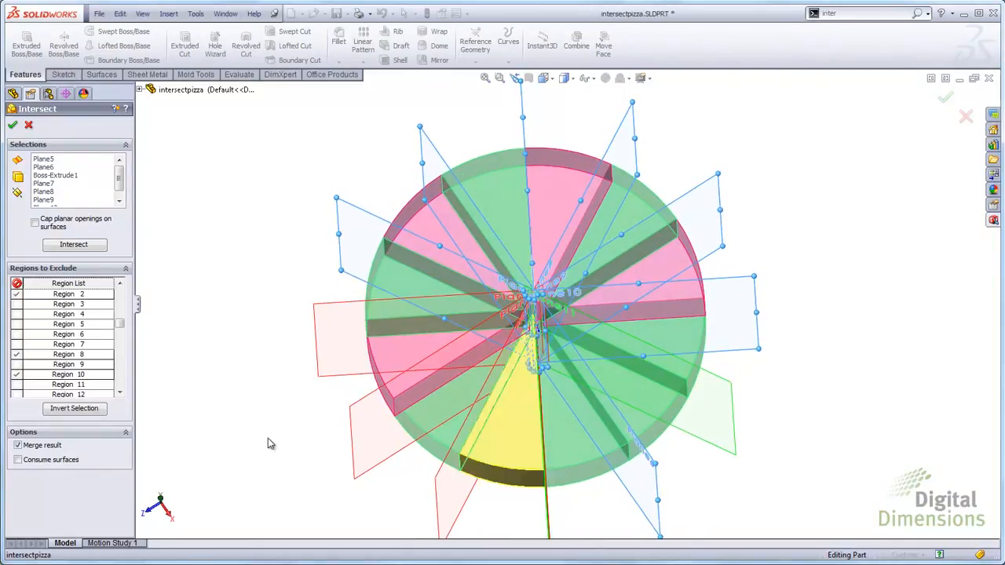
- Invert the region selection to keep only the four marked wedges and complete the Intersect feature
left_click(88, 410)
middle_click_drag(236, 463, 238, 491)
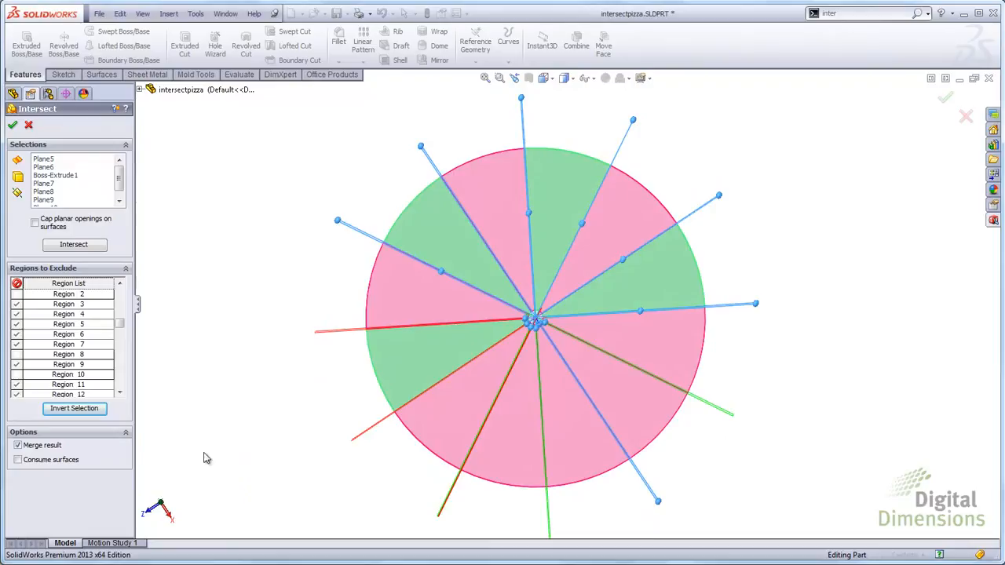
left_click(10, 124)
middle_click_drag(247, 343, 256, 287)
scroll(628, 243, "down", 2)
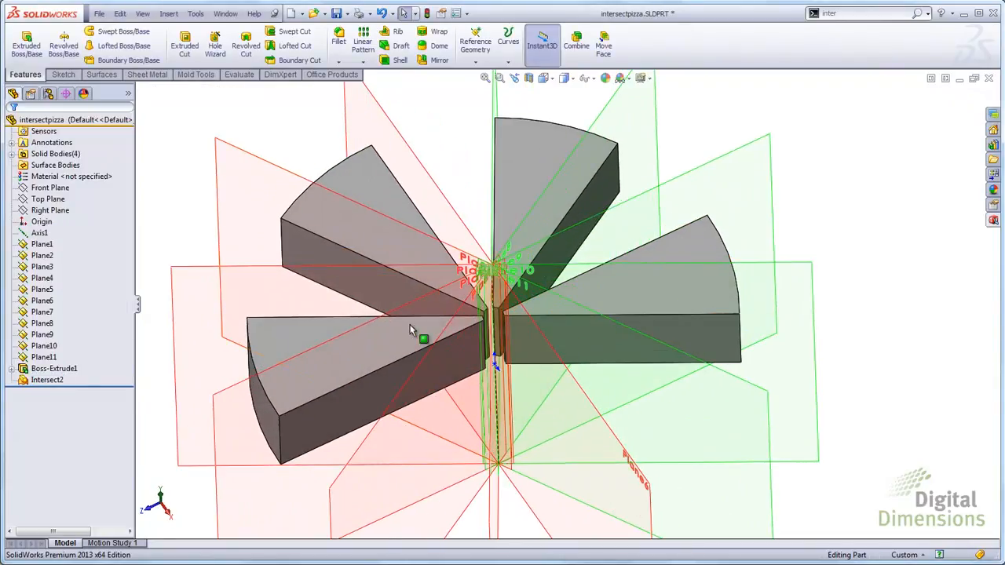
- Open the Intersect2 feature for editing to review its included and excluded regions, and accept it
scroll(518, 363, "up", 2)
left_click(48, 380)
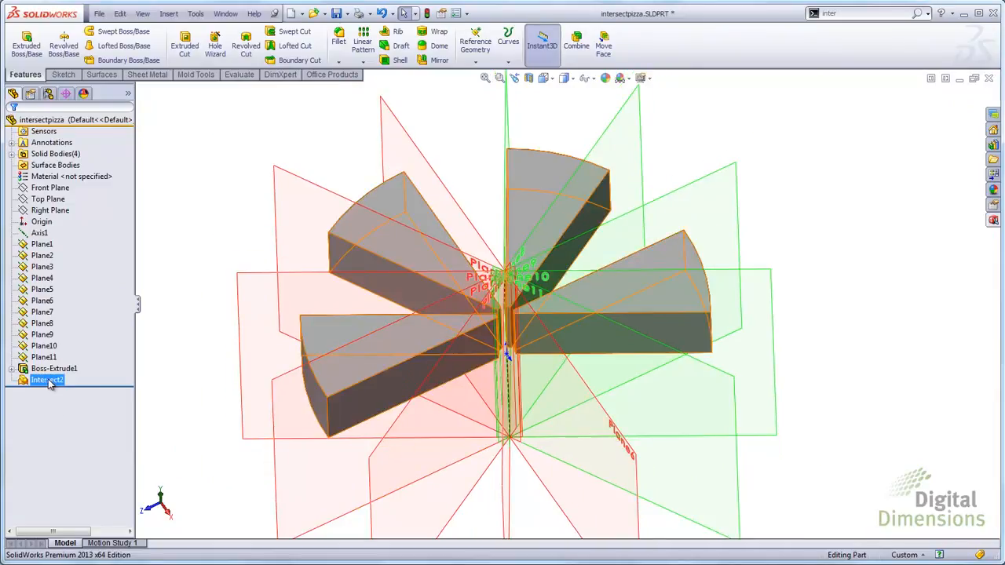
right_click(49, 382)
left_click(58, 346)
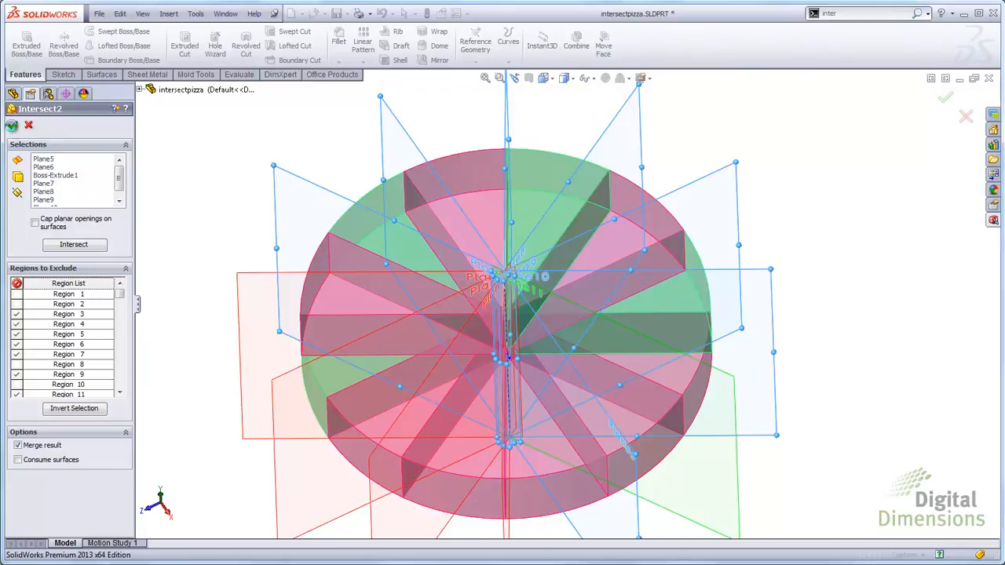
left_click(12, 126)
middle_click_drag(251, 255, 243, 228)
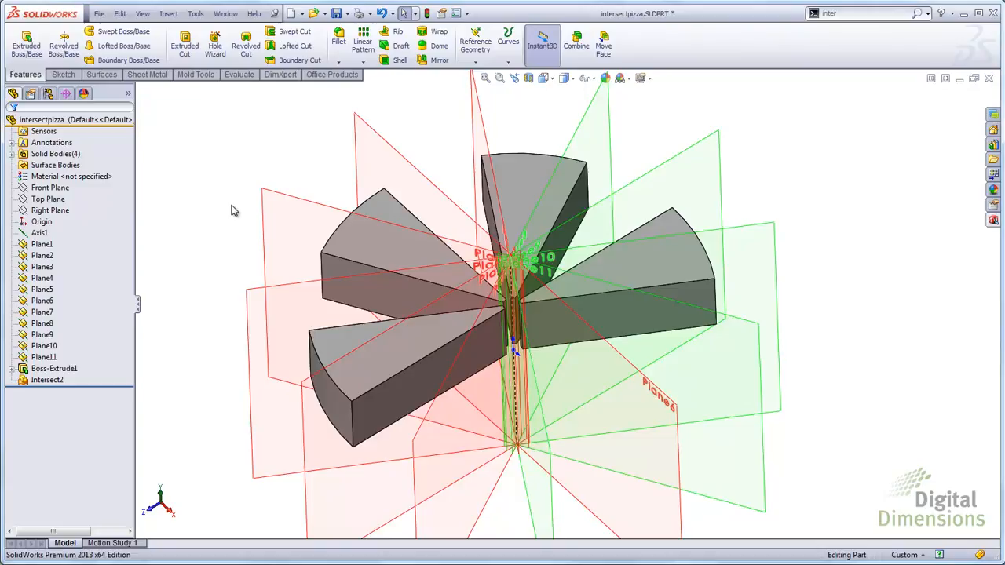
- Switch to the open part document IntersectBest.SLDPRT and bring the whole model into view
key("ctrl+Tab")
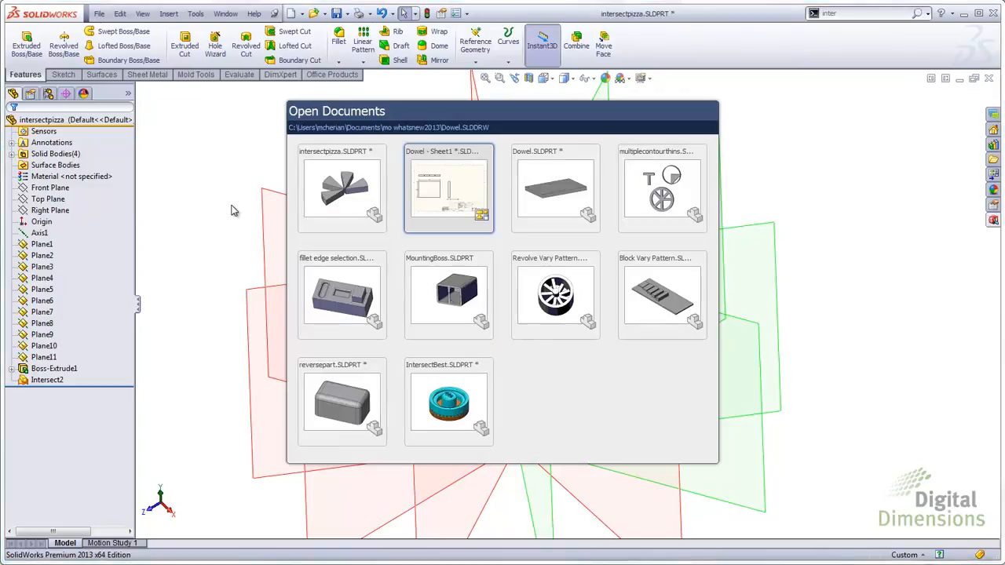
key("ctrl+Tab")
key("ctrl+Tab")
key("ctrl+Tab")
key("ctrl+Tab")
key("ctrl+Tab")
key("ctrl+Tab")
key("ctrl+Tab")
key("ctrl+Tab")
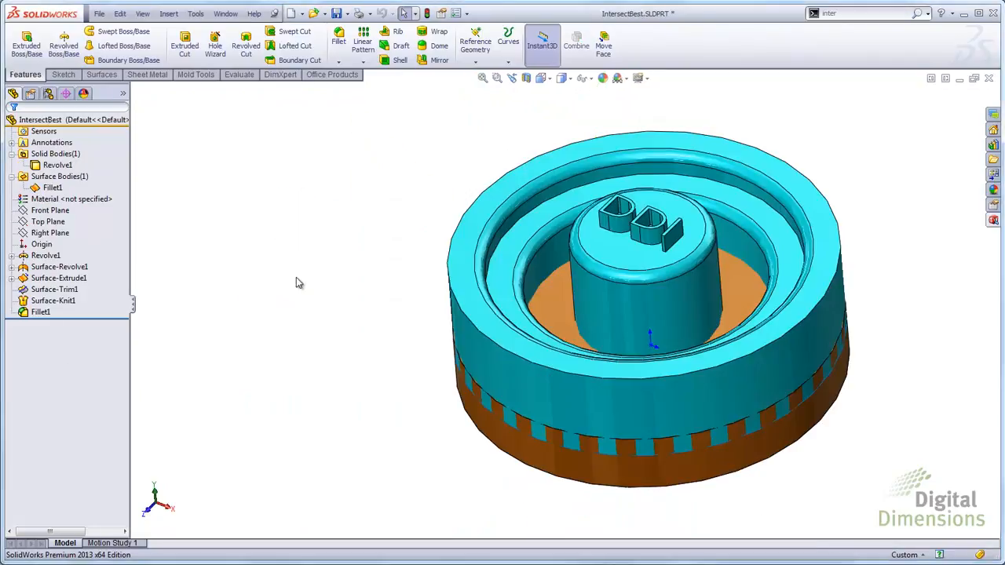
mouse_move(719, 286)
middle_mouse_down()
mouse_move(708, 314)
mouse_move(727, 278)
middle_mouse_up()
scroll(727, 278, "down", 2)
middle_click_drag(675, 303, 636, 294)
scroll(440, 249, "up", 2)
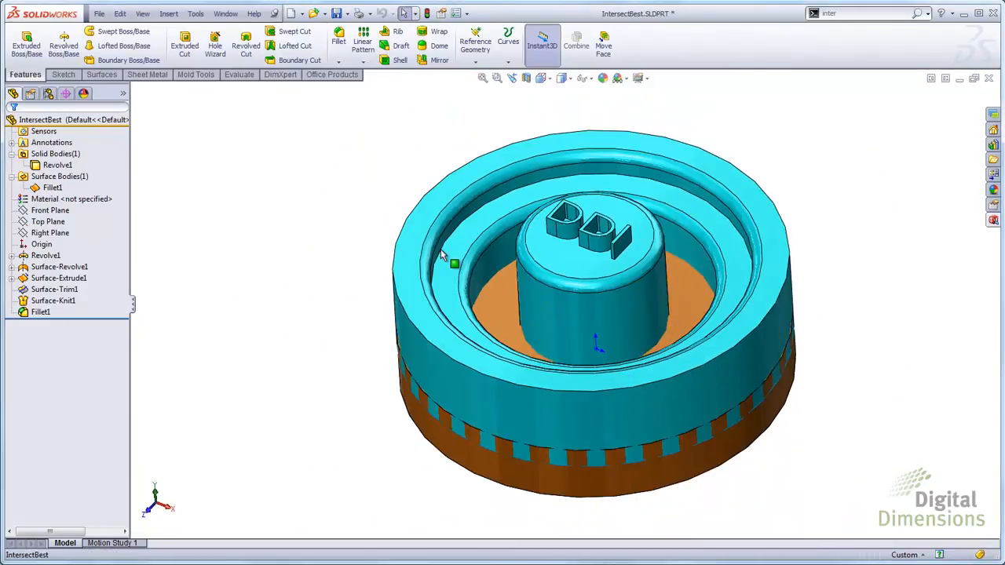
- Hide the Fillet1 surface body to examine the solid disc from above and below, and show the surface again
right_click(419, 235)
left_click(444, 217)
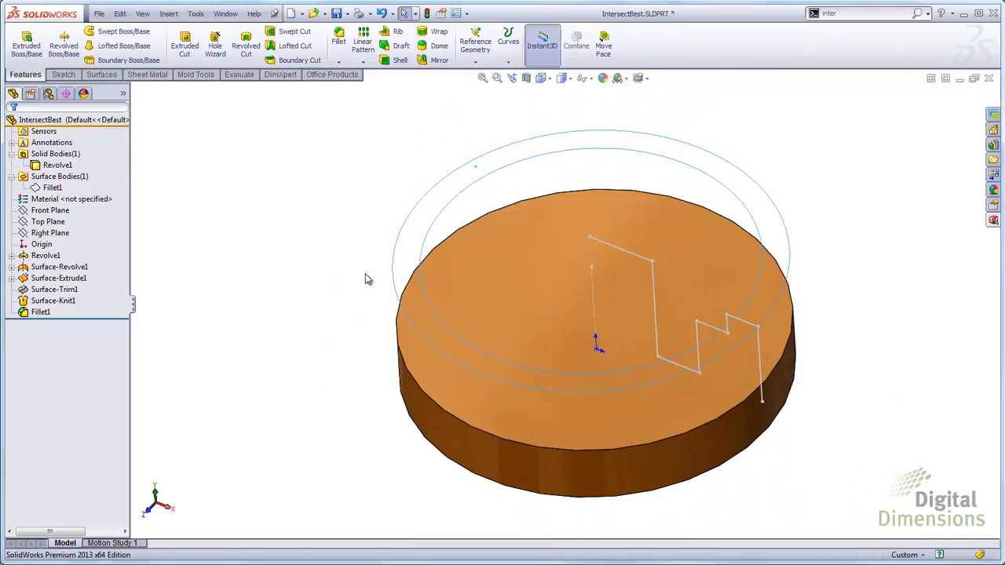
middle_click_drag(514, 373, 365, 159)
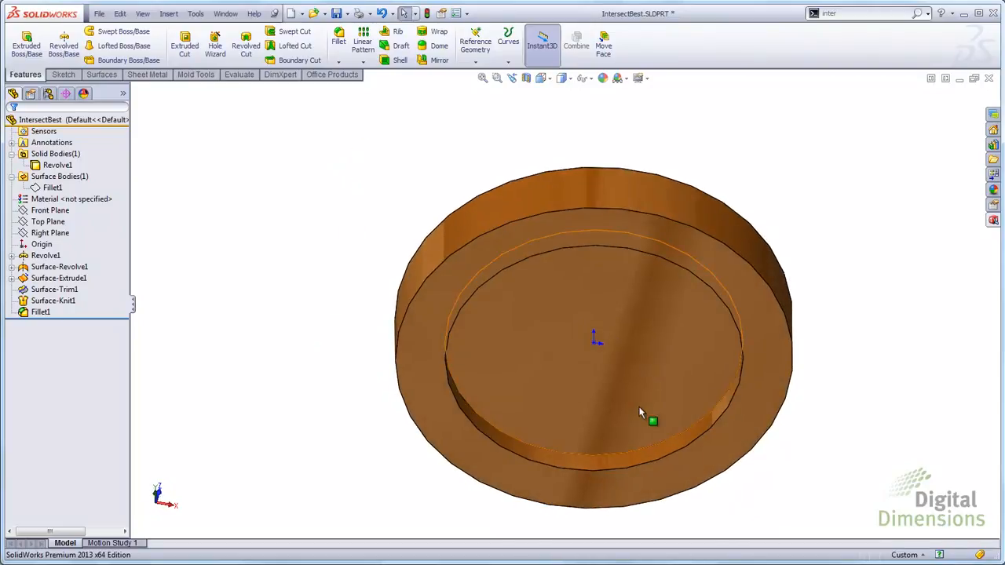
middle_click_drag(494, 282, 522, 442)
scroll(767, 379, "down", 3)
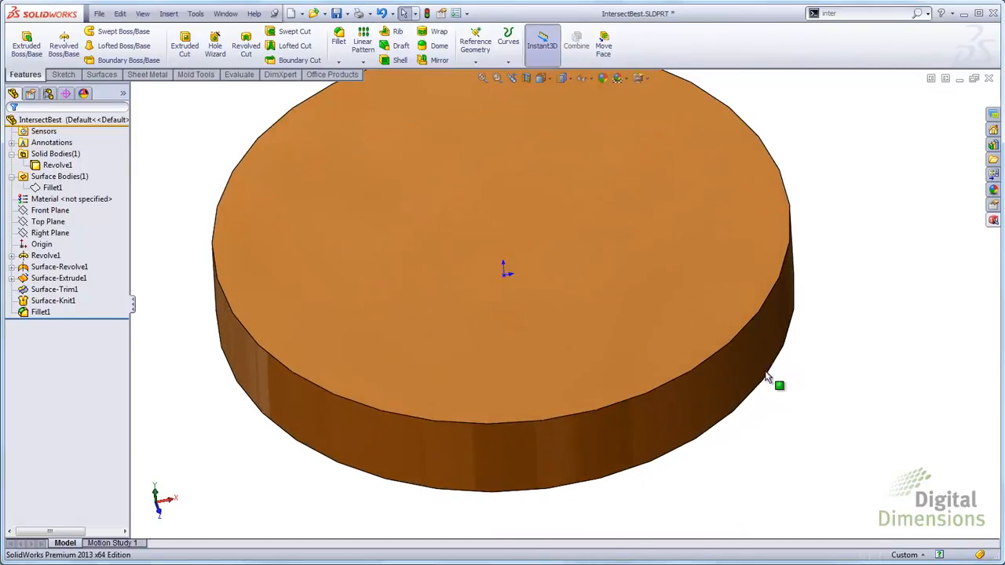
scroll(761, 375, "up", 2)
left_click(51, 189)
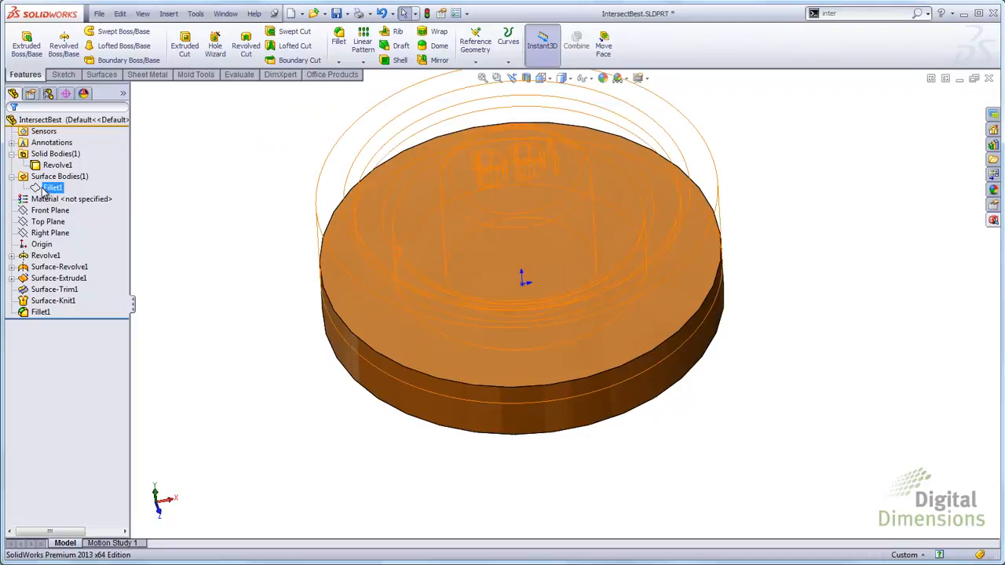
left_click(52, 166)
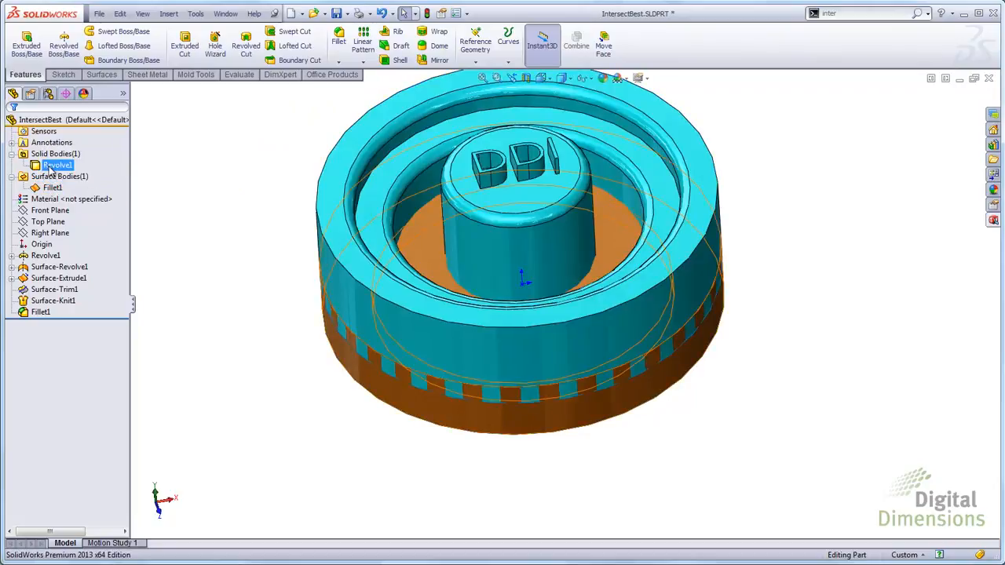
- Hide the Revolve1 solid body to examine the surface body from several angles, and show the solid again
left_click(33, 169)
left_click(40, 149)
left_click(235, 321)
middle_click_drag(487, 399, 531, 345)
scroll(510, 314, "down", 5)
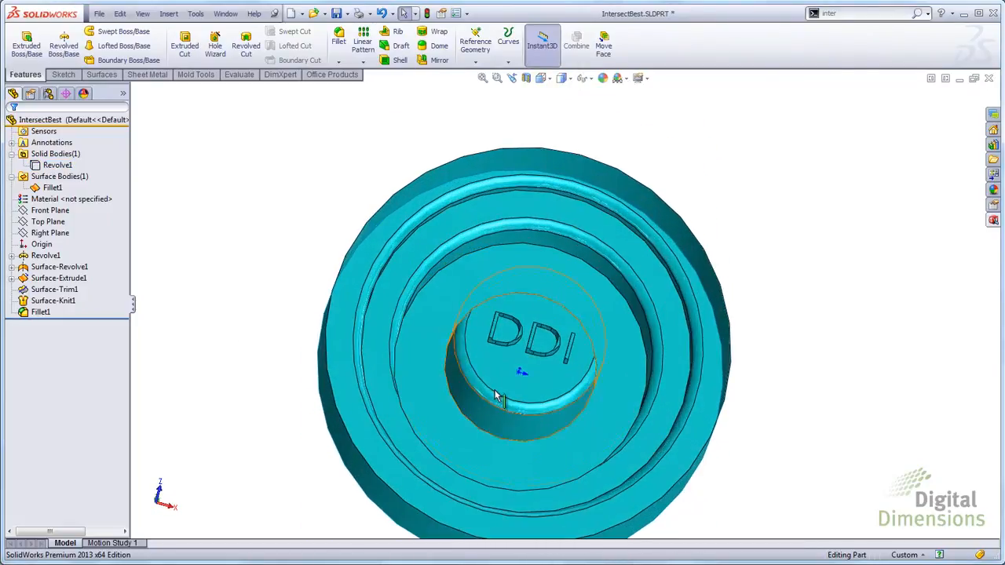
scroll(493, 345, "down", 3)
scroll(573, 337, "up", 5)
middle_click_drag(556, 218, 479, 476)
scroll(556, 361, "down", 2)
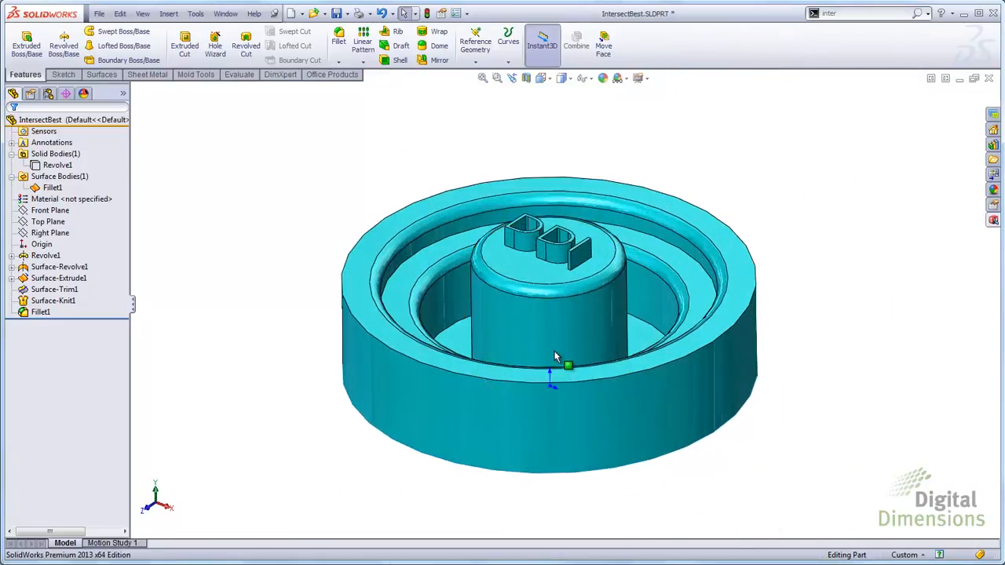
middle_click_drag(556, 359, 539, 395)
scroll(530, 402, "down", 1)
scroll(515, 259, "up", 1)
left_click(56, 165)
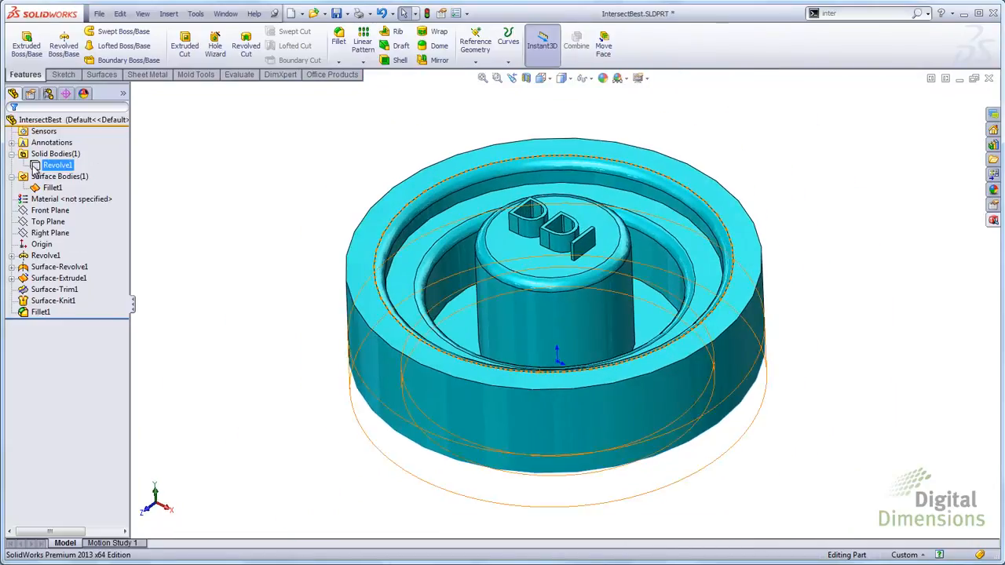
left_click(41, 145)
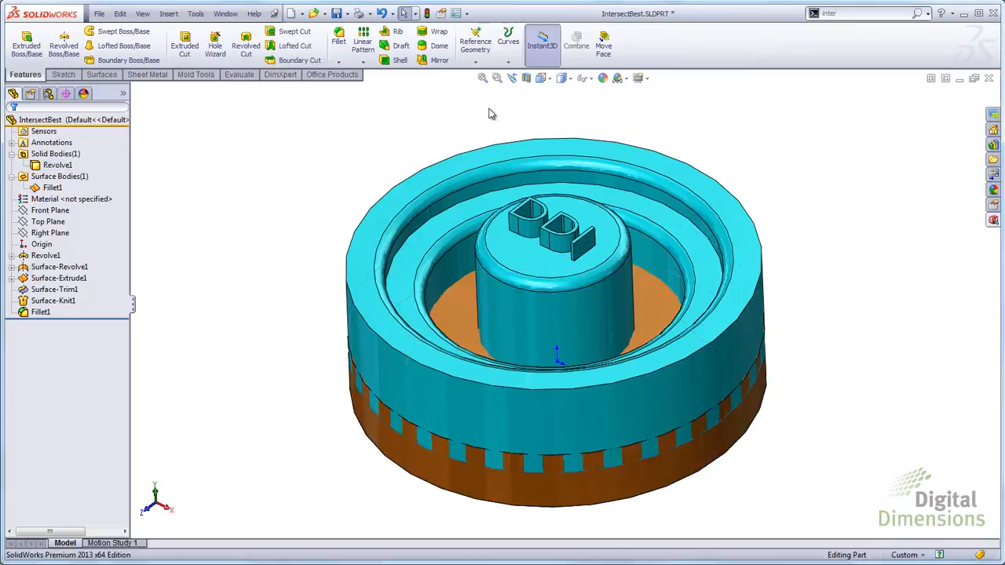
- Examine where the surface body cuts into the solid using a section view on the Front Plane, and turn the section off
left_click(526, 78)
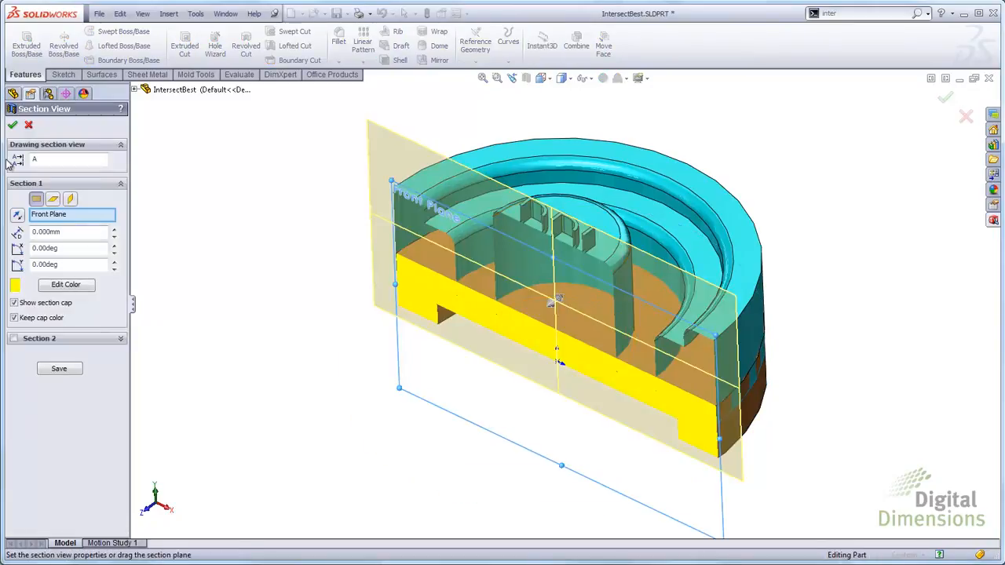
left_click(13, 126)
middle_click_drag(247, 332, 275, 308)
scroll(548, 275, "down", 2)
scroll(420, 412, "down", 2)
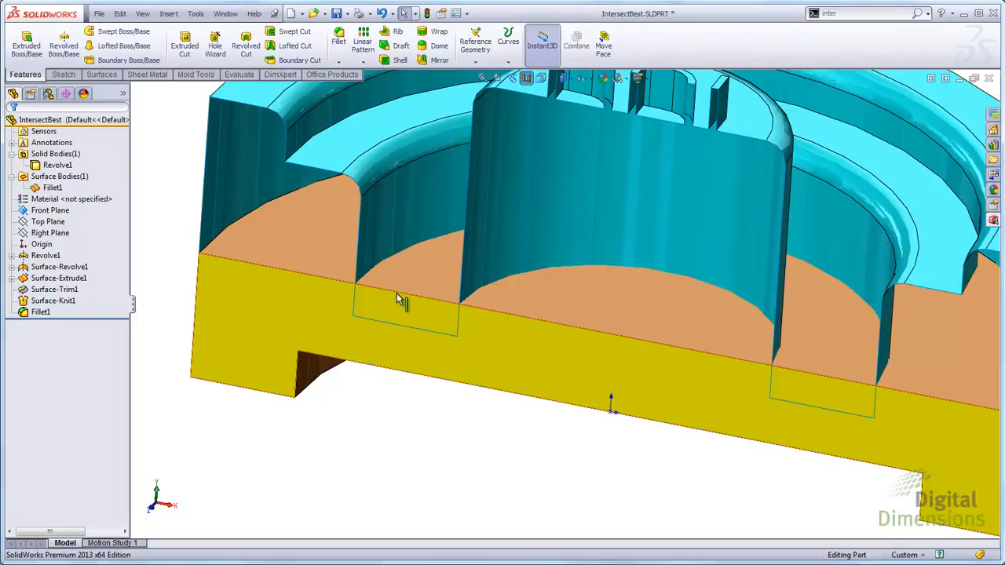
scroll(778, 349, "up", 2)
scroll(755, 364, "down", 1)
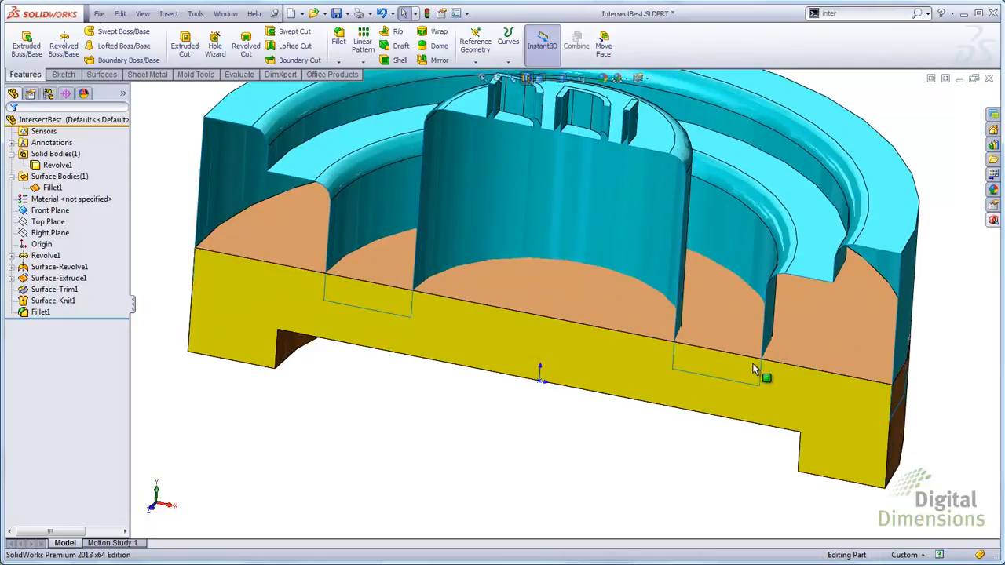
scroll(590, 367, "up", 3)
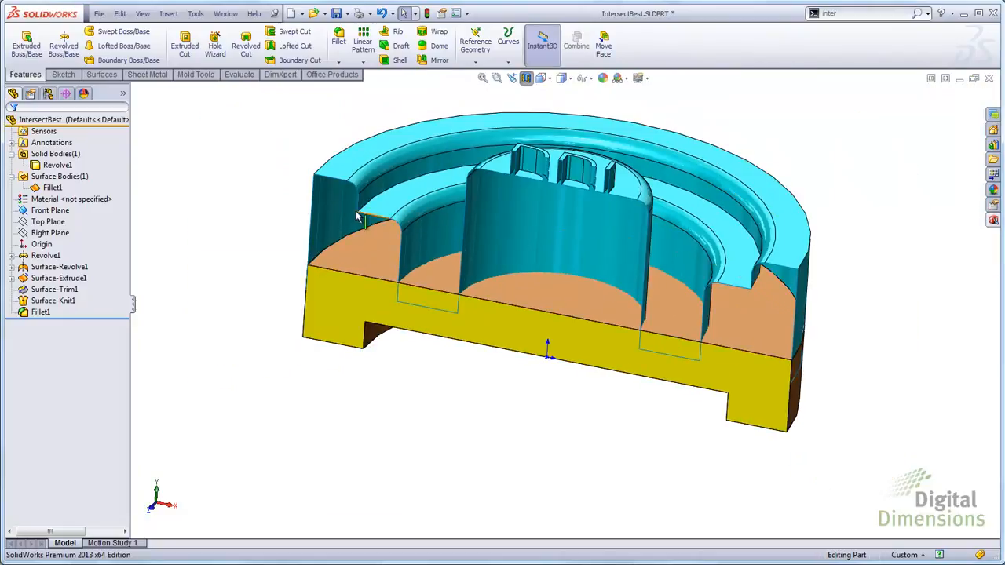
mouse_move(733, 328)
middle_mouse_down()
mouse_move(727, 337)
mouse_move(737, 331)
middle_mouse_up()
scroll(770, 283, "up", 2)
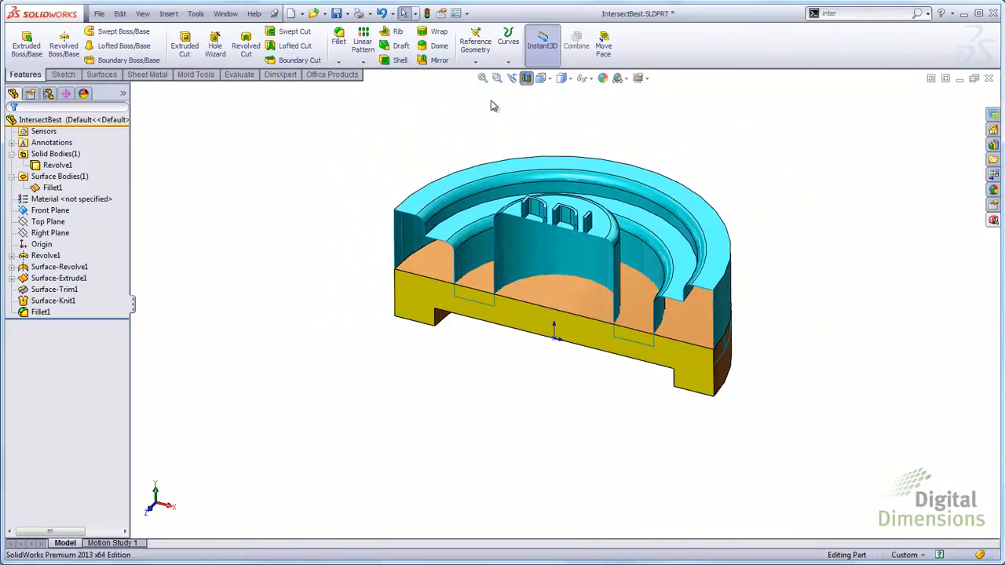
left_click(527, 81)
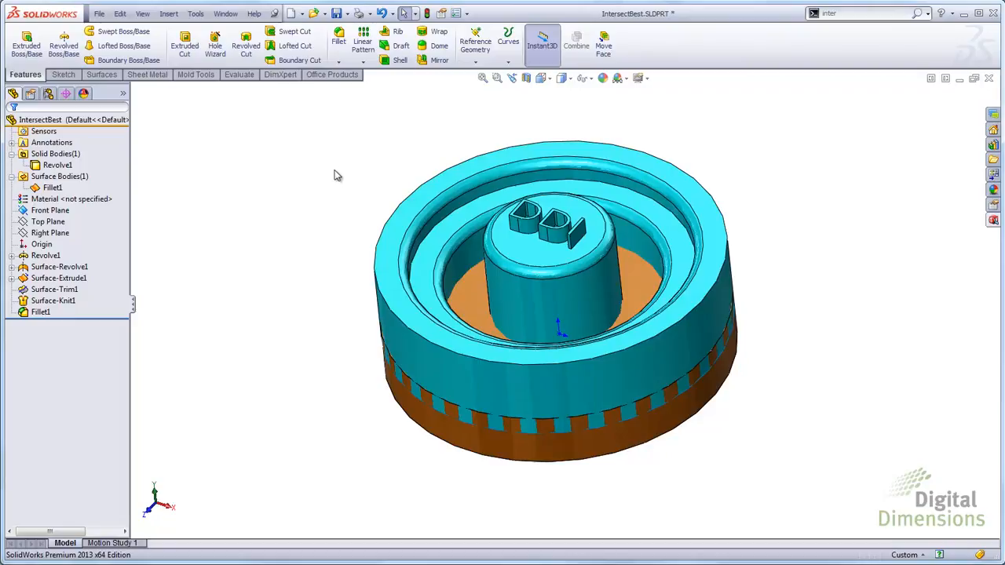
- Start an Intersect feature using the Fillet1 surface body and the Revolve1 solid body
right_click(181, 139)
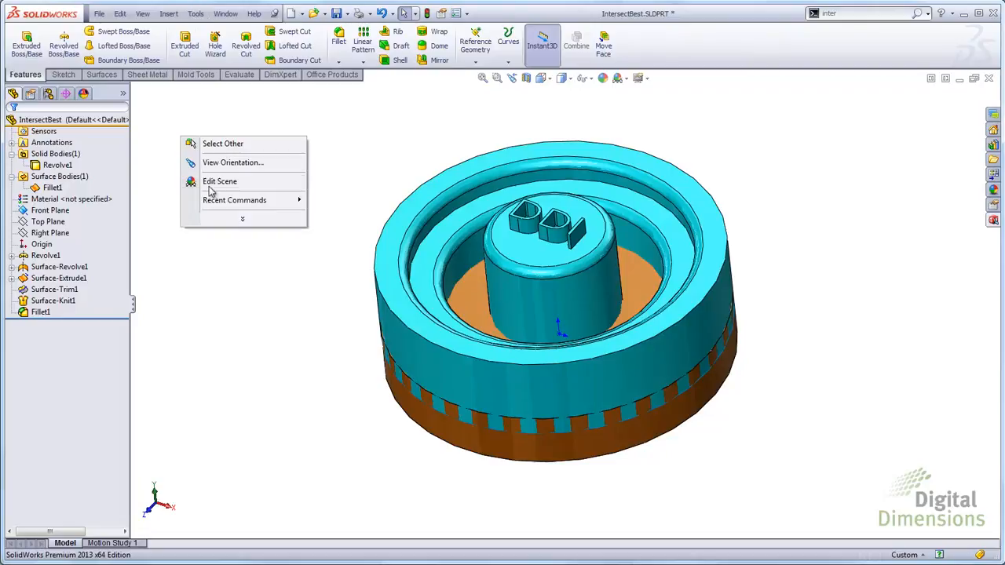
mouse_move(267, 205)
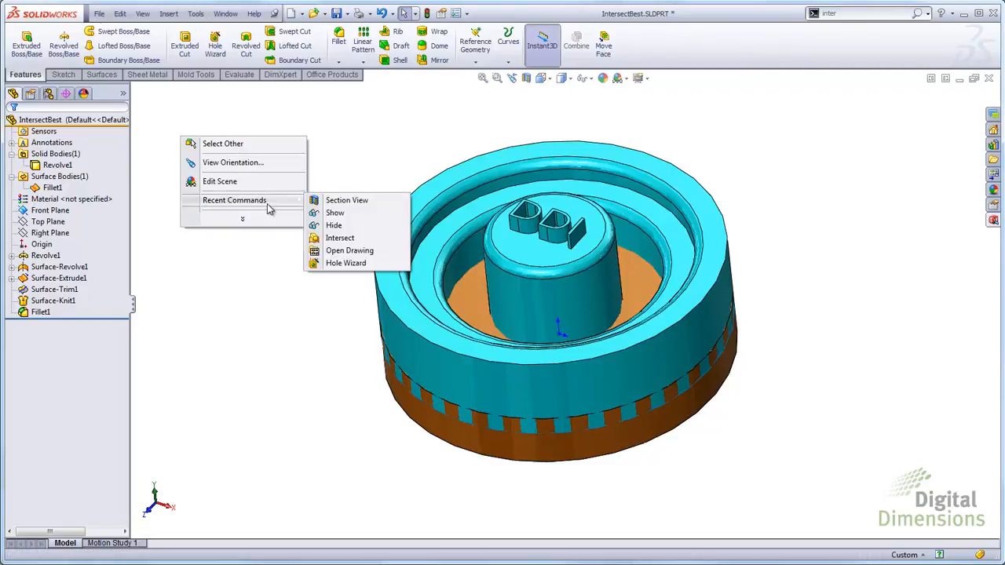
left_click(337, 238)
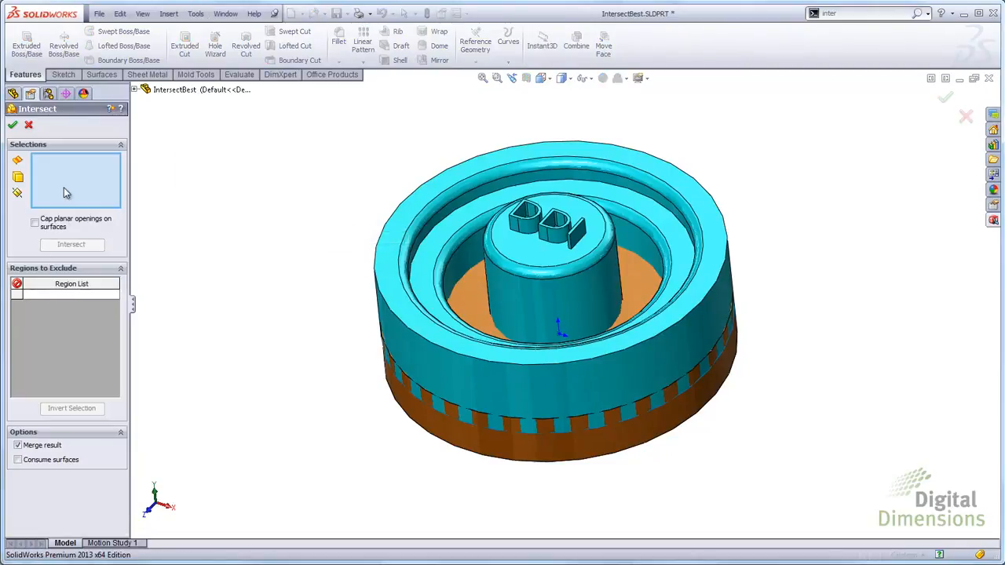
left_click(410, 273)
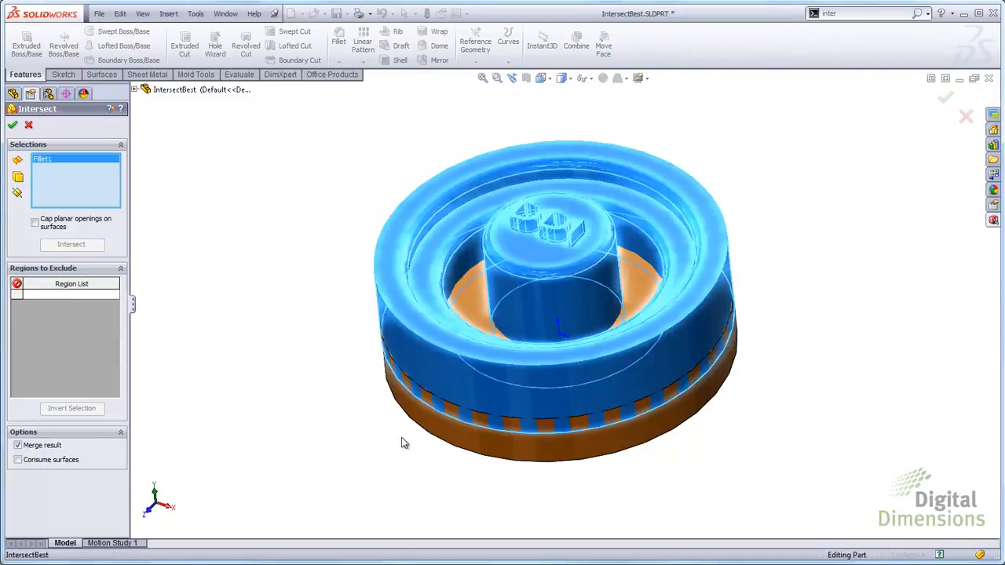
left_click(427, 424)
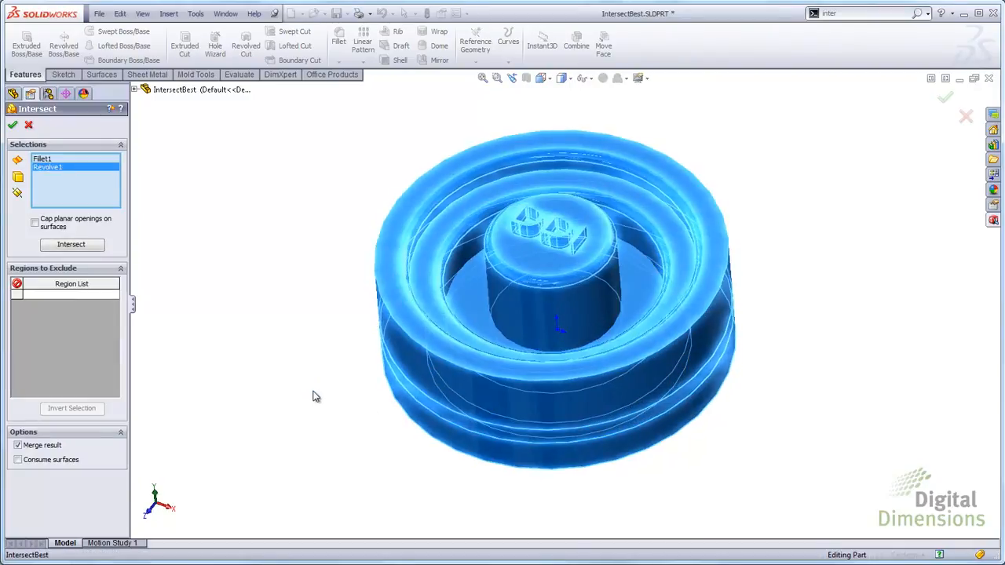
- Try adding the Top Plane and the Front Plane in turn to the Intersect selections, removing each one again
left_click(134, 89)
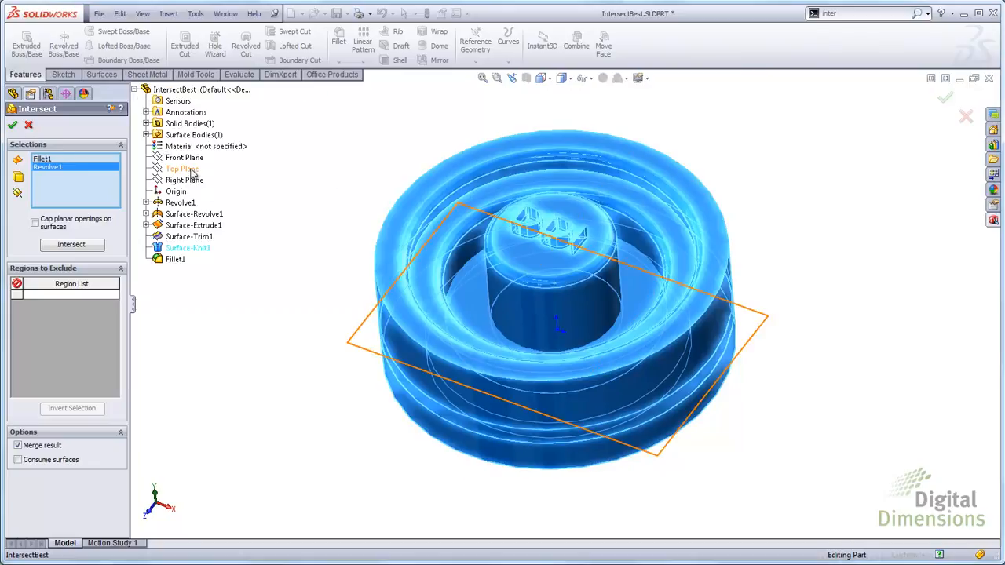
left_click(188, 169)
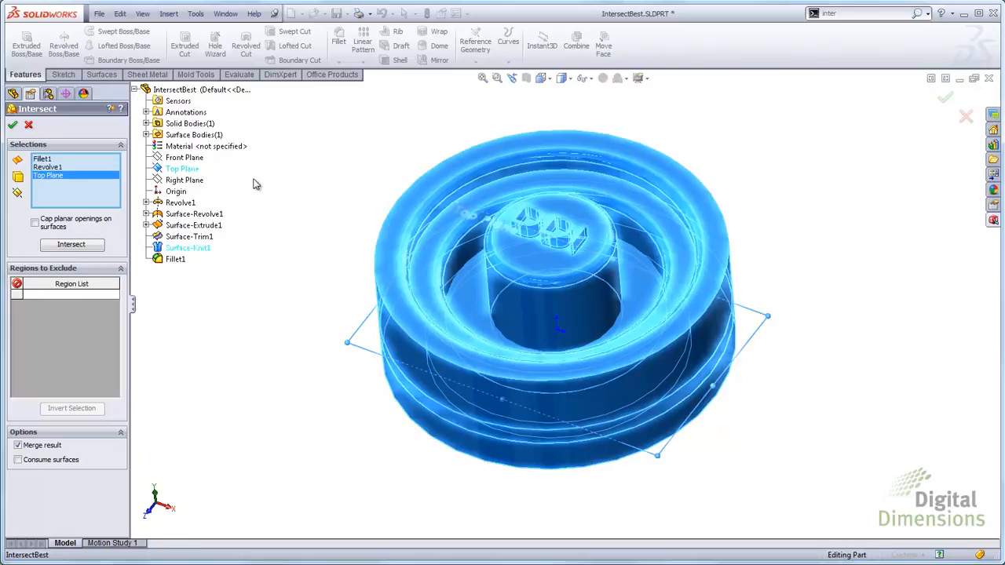
left_click(183, 168)
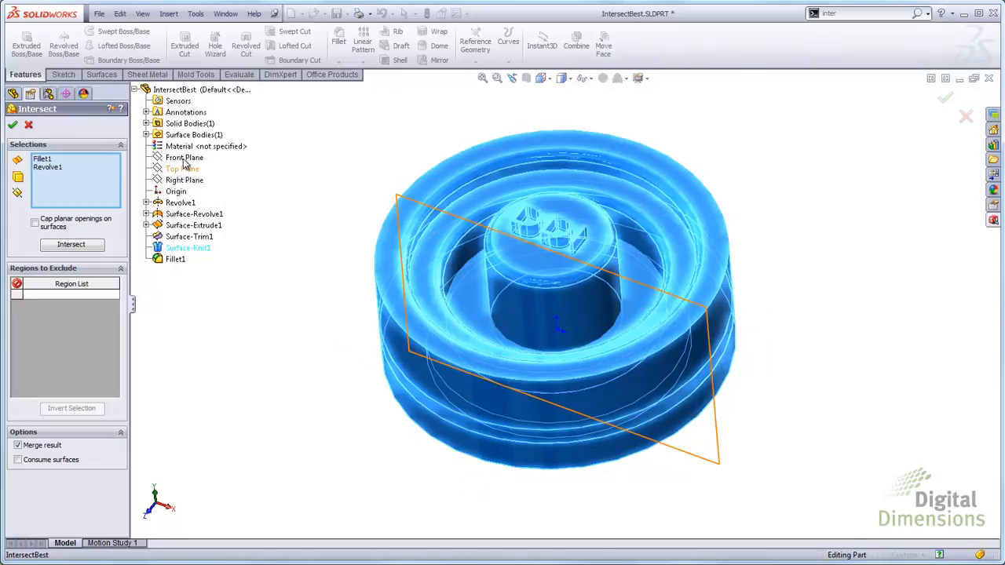
left_click(184, 158)
middle_click_drag(320, 231, 291, 268)
middle_click_drag(307, 271, 314, 276)
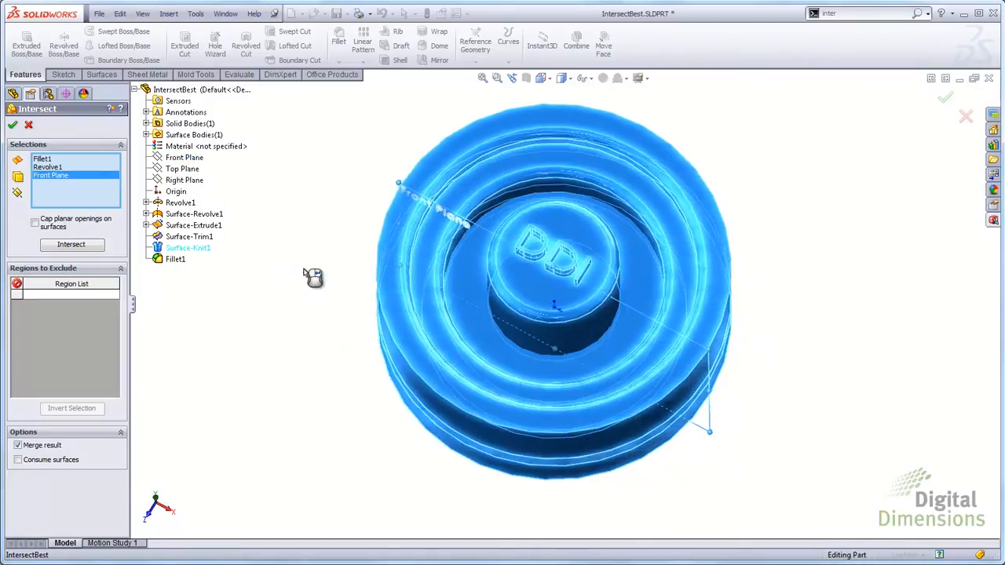
right_click(69, 181)
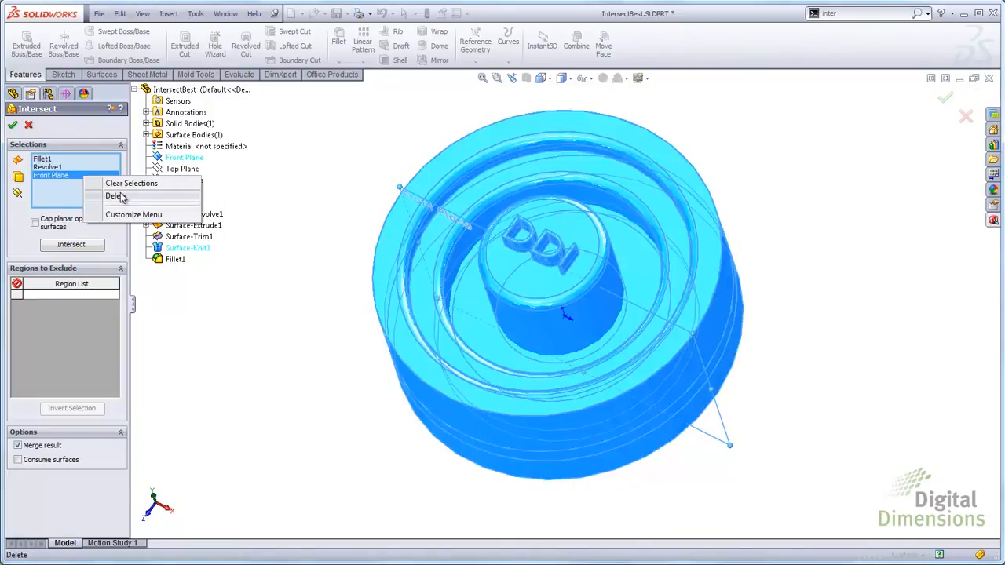
left_click(116, 197)
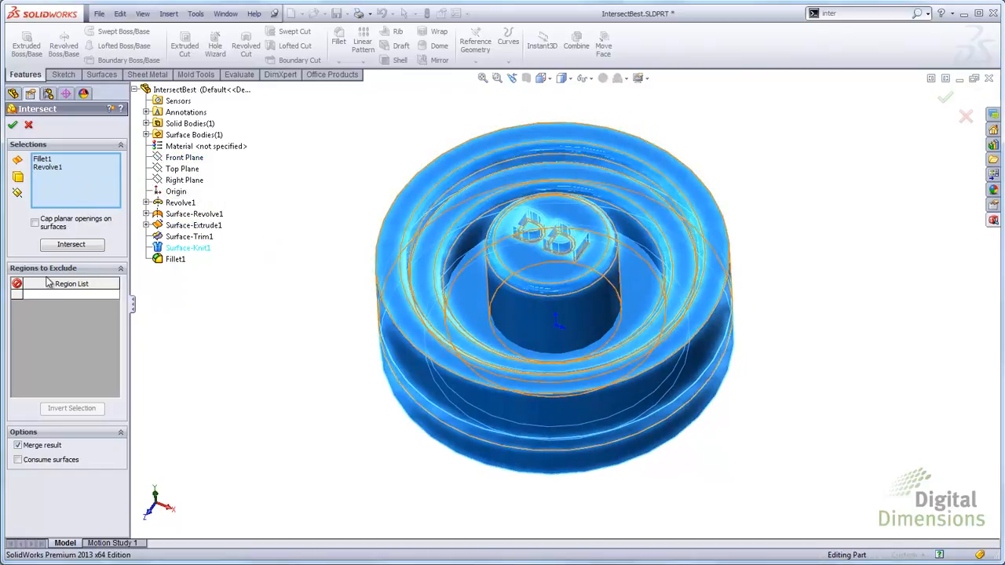
- Compute the intersection regions and exclude Region 2, the ring-shaped volume around the base of the central post
left_click(58, 250)
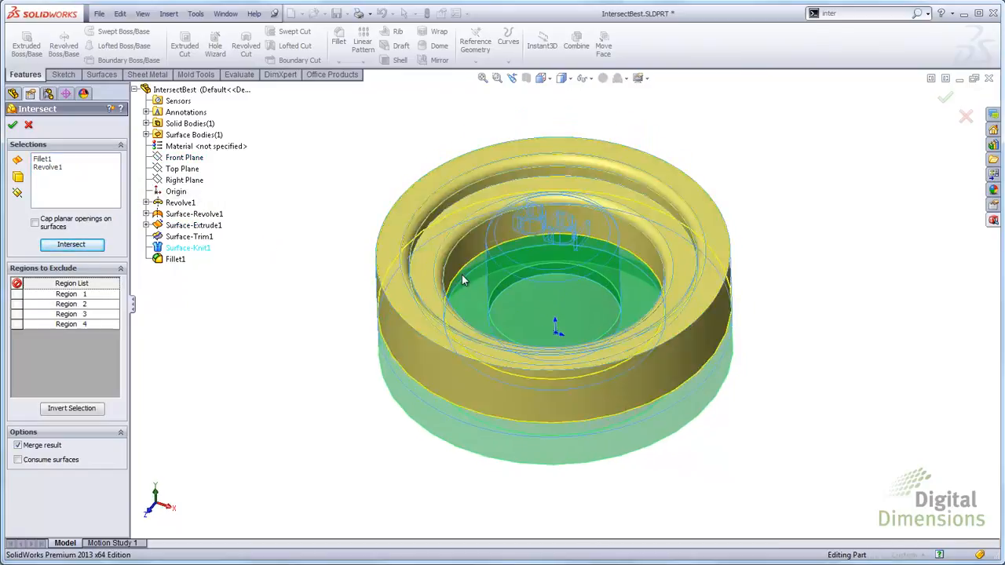
scroll(510, 251, "down", 2)
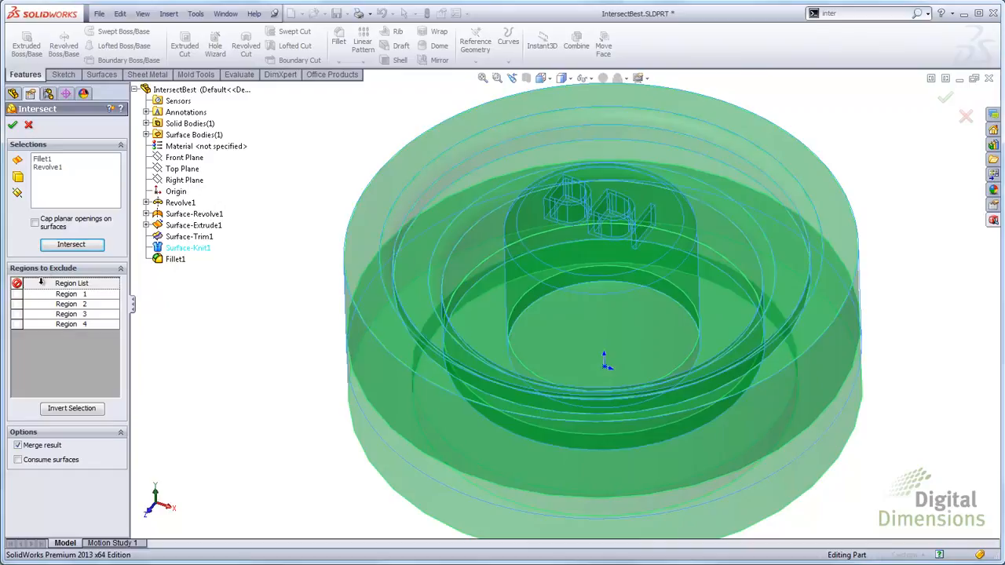
left_click(476, 331)
mouse_move(482, 337)
middle_mouse_down()
mouse_move(502, 382)
mouse_move(498, 464)
mouse_move(494, 326)
middle_mouse_up()
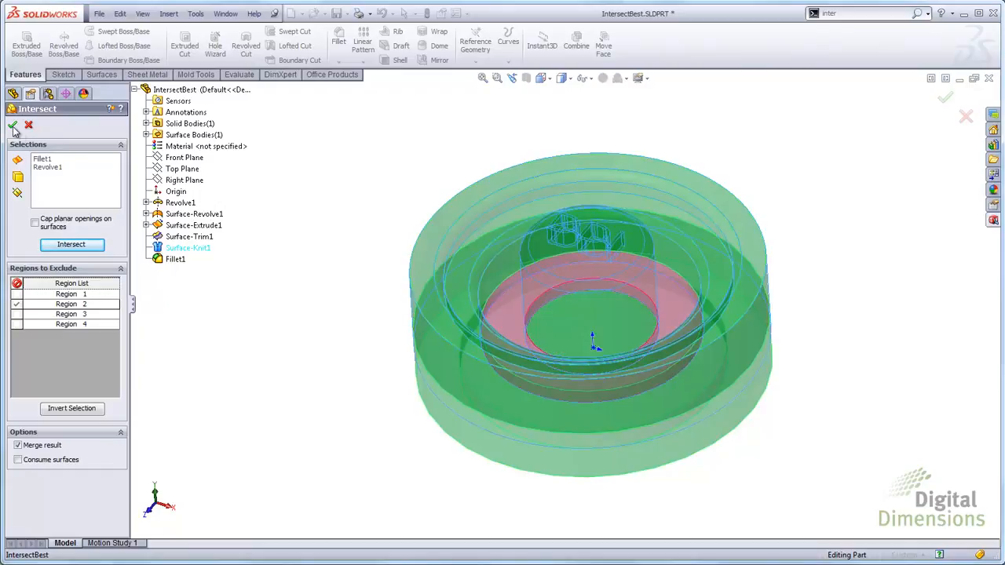
- Create the Intersect feature with its regions merged and the surface body kept, and inspect the resulting part
key("Return")
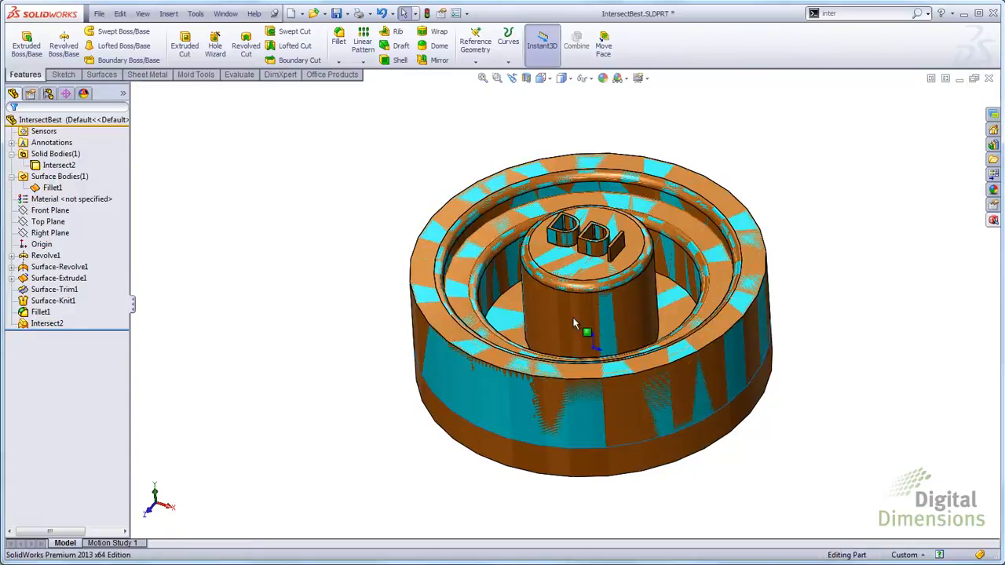
scroll(681, 303, "down", 3)
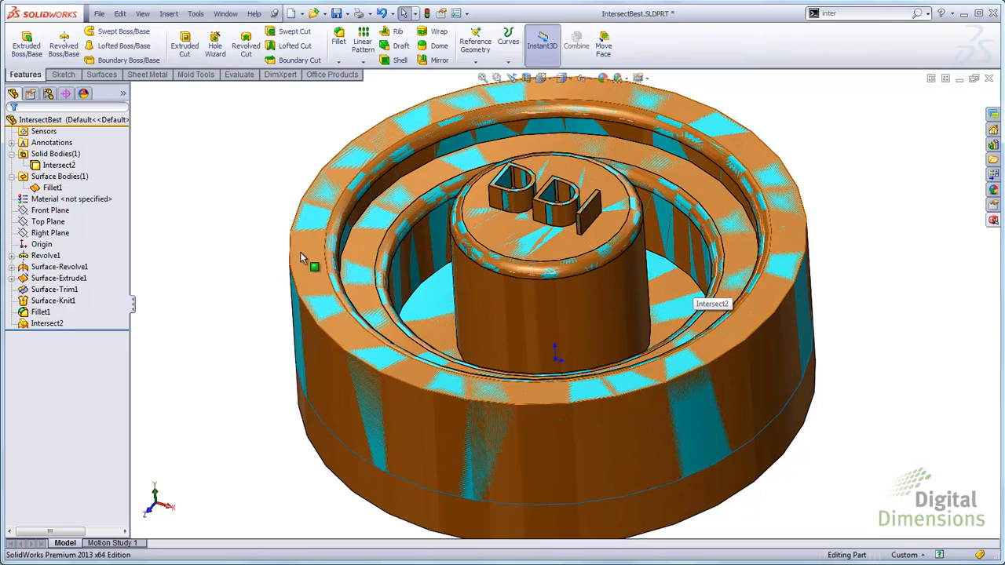
middle_click_drag(453, 390, 440, 229)
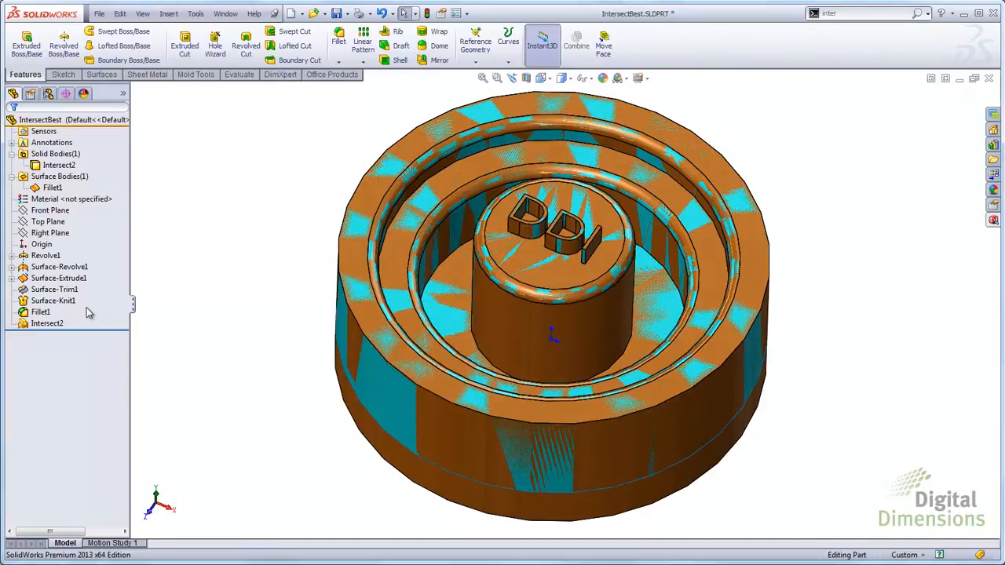
- Edit the Intersect2 feature to consume the surfaces
right_click(54, 324)
left_click(63, 291)
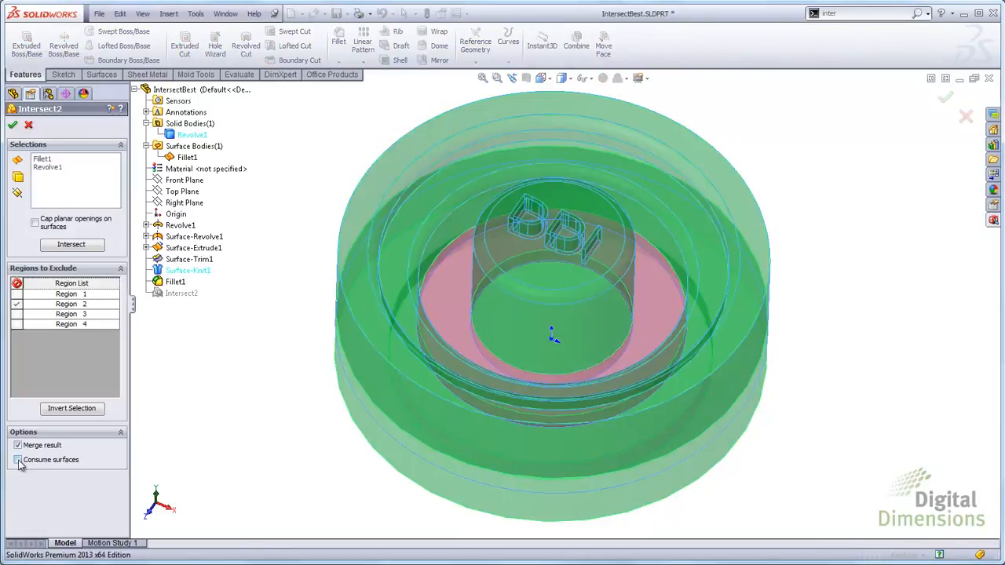
left_click(14, 127)
mouse_move(236, 353)
middle_mouse_down()
mouse_move(218, 382)
mouse_move(229, 337)
middle_mouse_up()
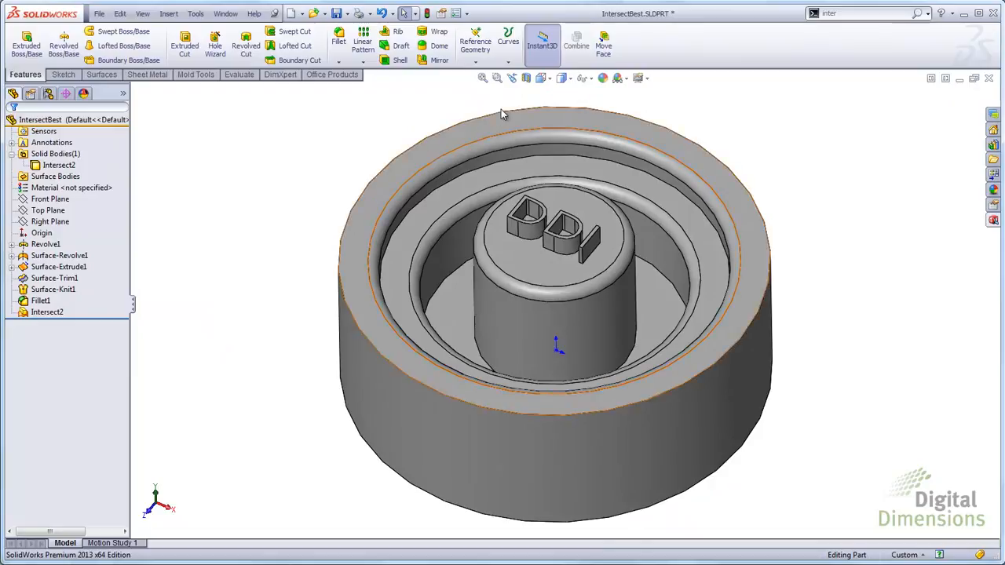
- Section the part on the Front Plane and compare it rolled back before Intersect2 and rolled forward again
left_click(527, 78)
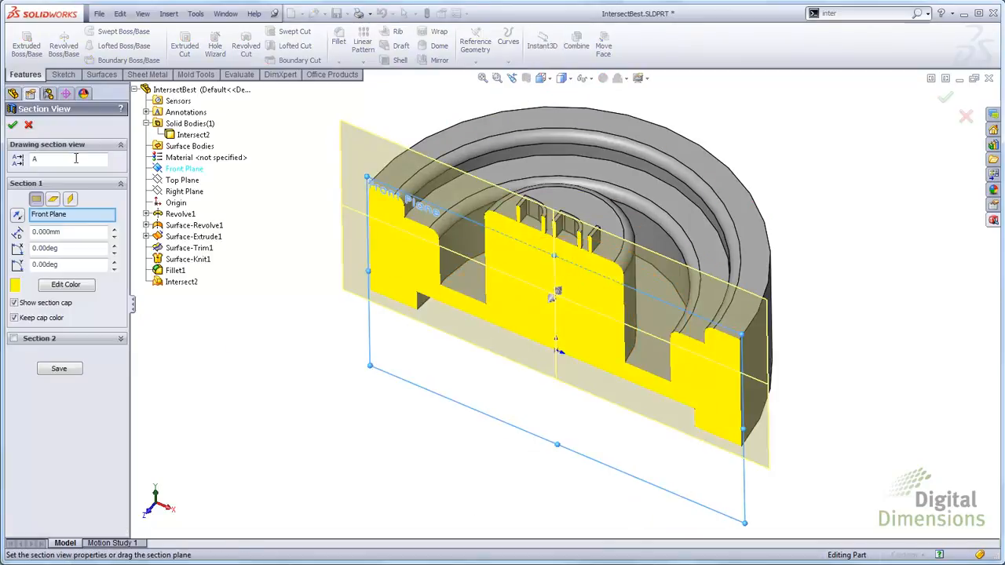
left_click(13, 126)
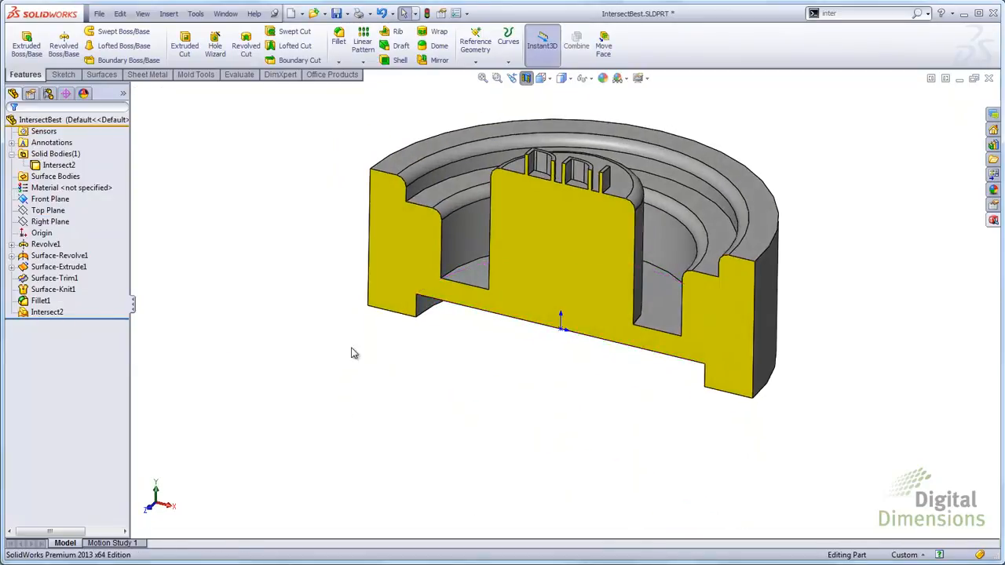
scroll(352, 353, "up", 2)
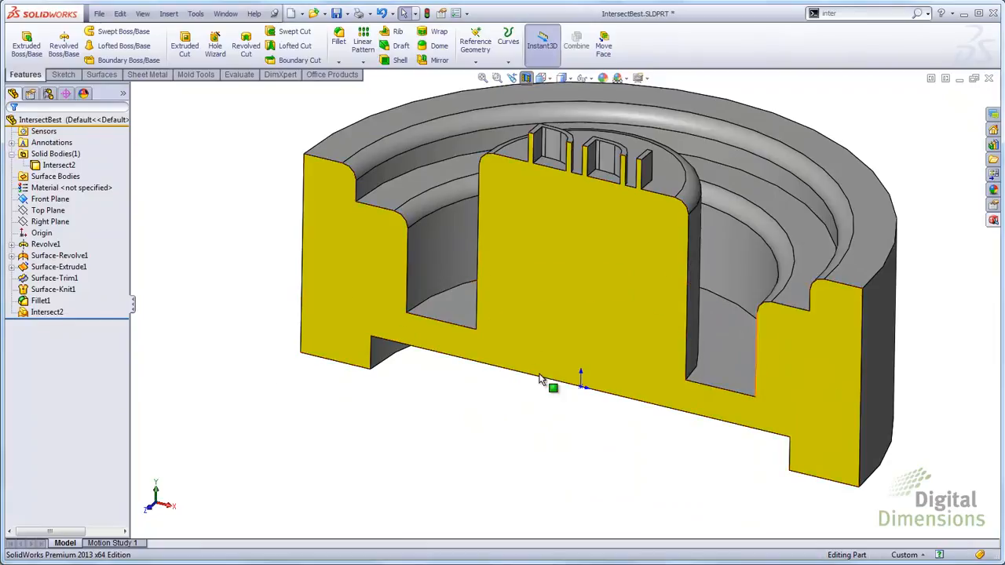
left_click_drag(81, 316, 83, 307)
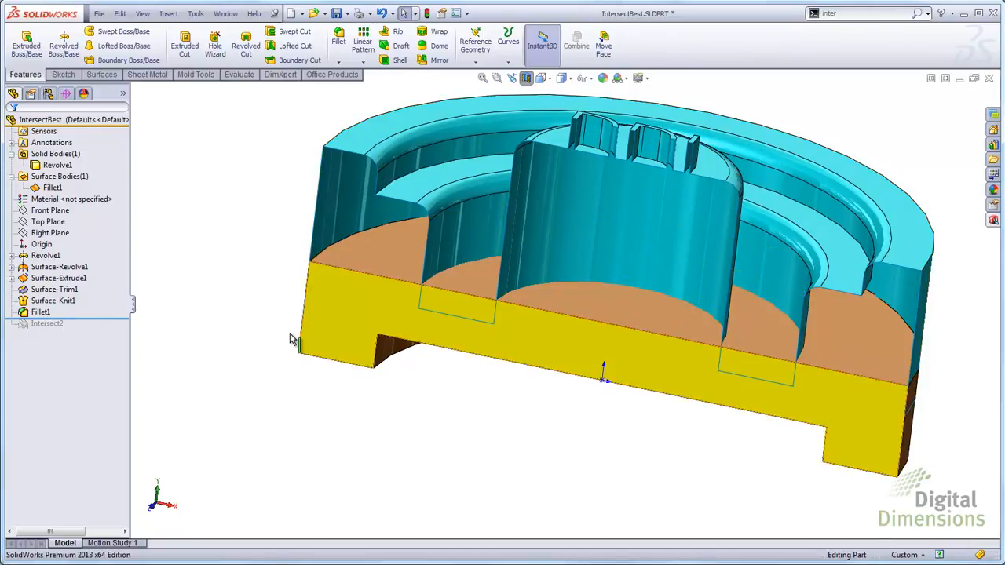
left_click_drag(91, 319, 90, 333)
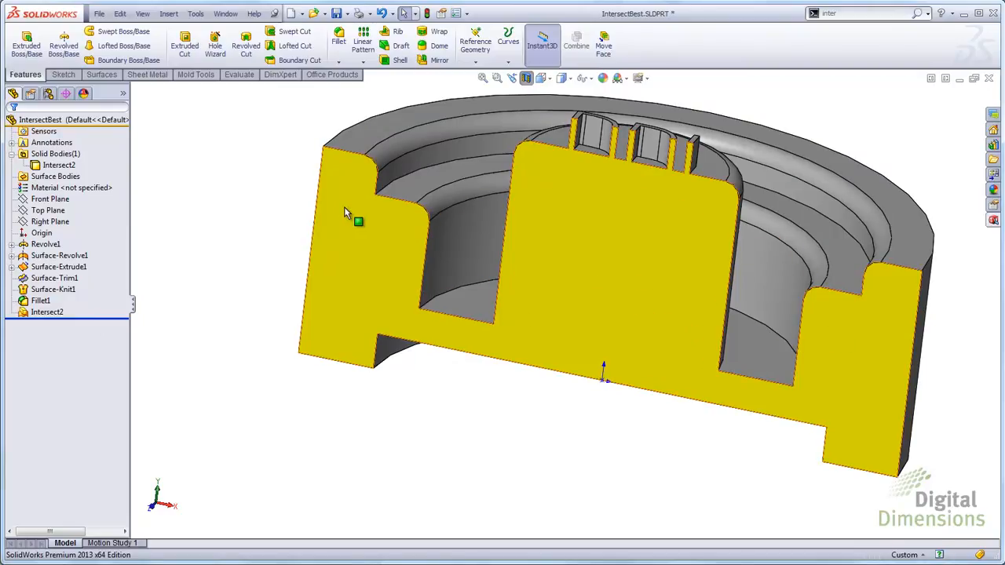
- Examine the merged solid's cross-section, and turn the section view off
middle_click_drag(588, 316, 565, 341)
scroll(565, 340, "down", 1)
scroll(565, 340, "up", 2)
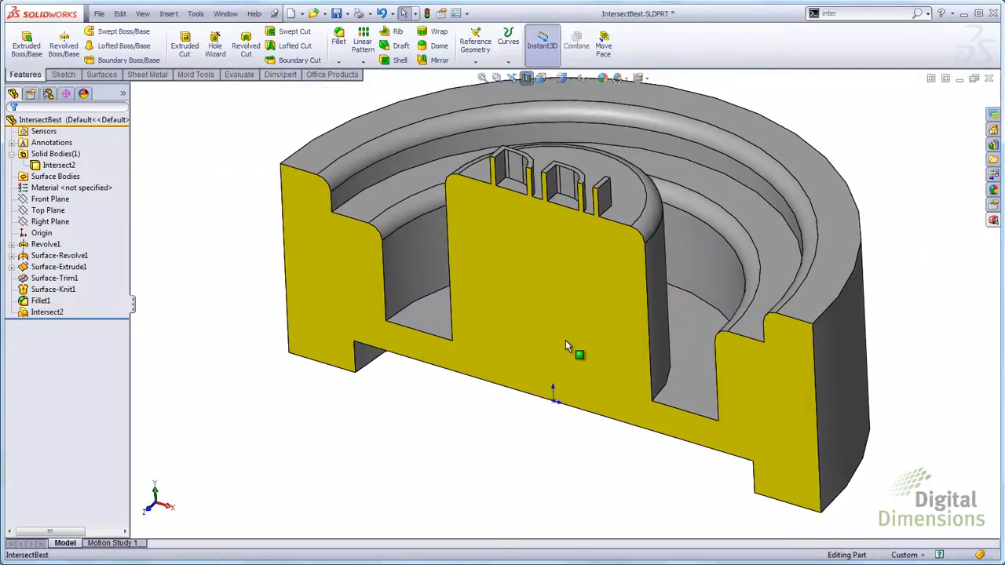
scroll(731, 181, "up", 1)
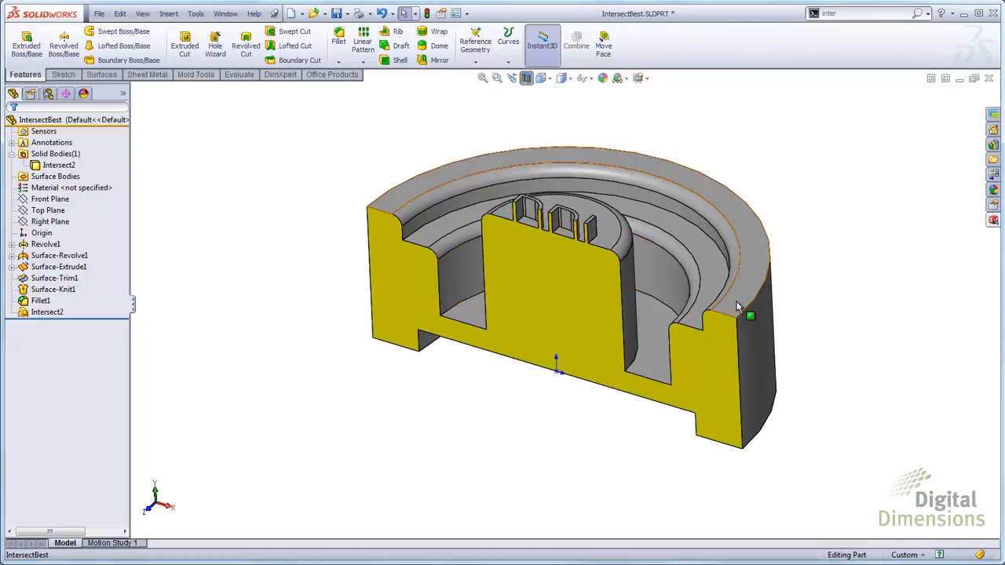
left_click(527, 78)
middle_click_drag(285, 241, 269, 255)
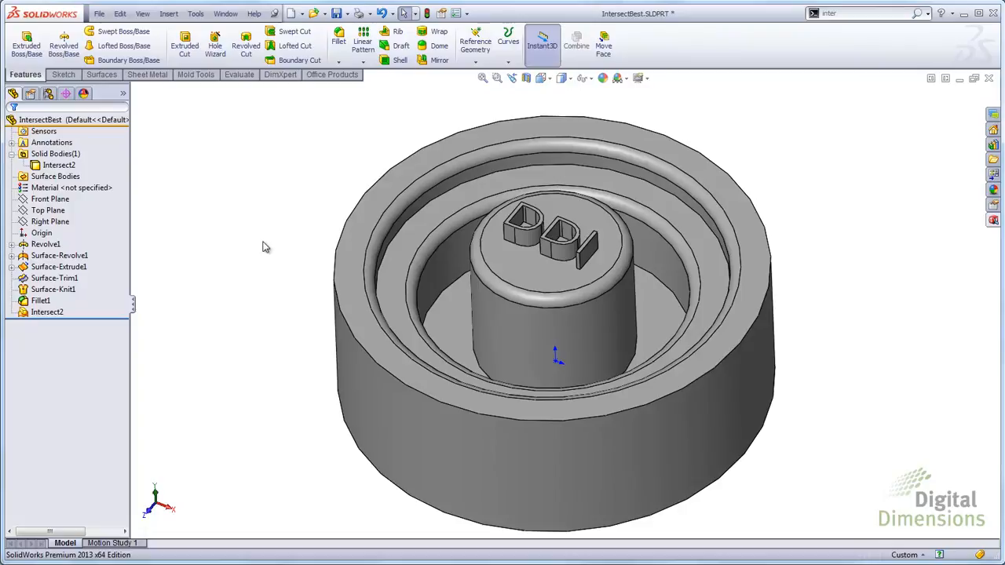
- Switch to the open reversepart.SLDPRT document
left_click(99, 13)
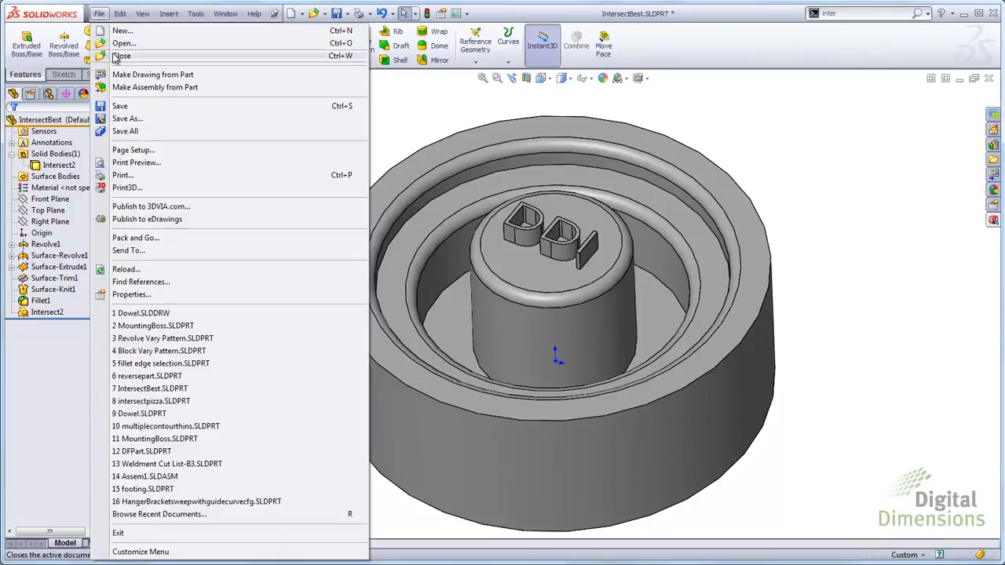
left_click(398, 116)
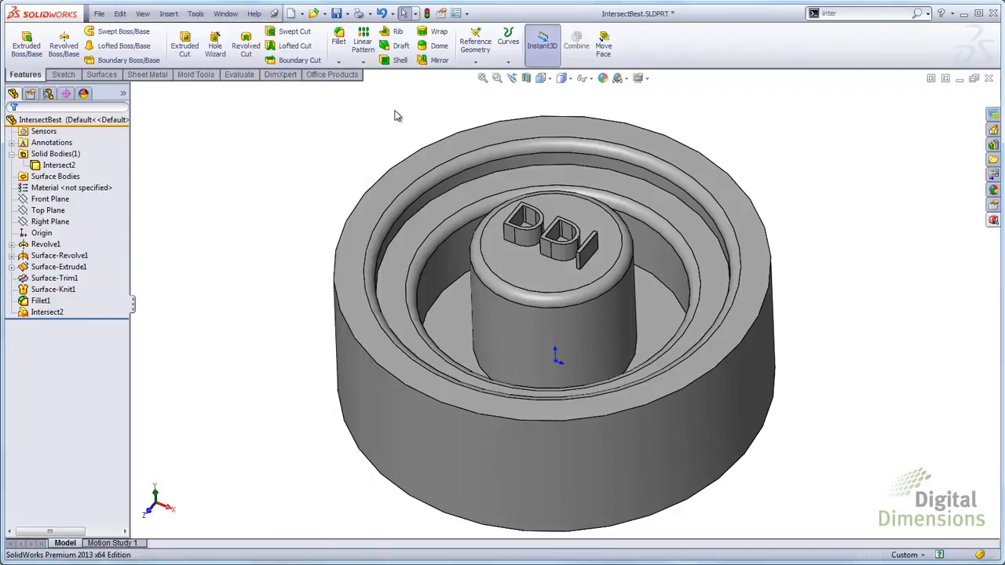
key("ctrl+Tab")
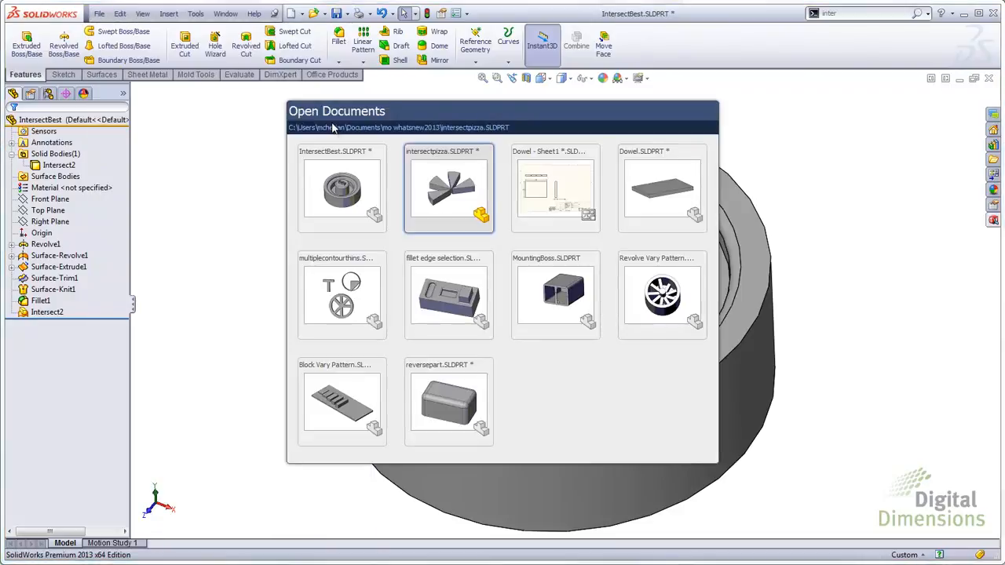
key("ctrl+Tab")
key("ctrl+Tab")
key("ctrl+Tab")
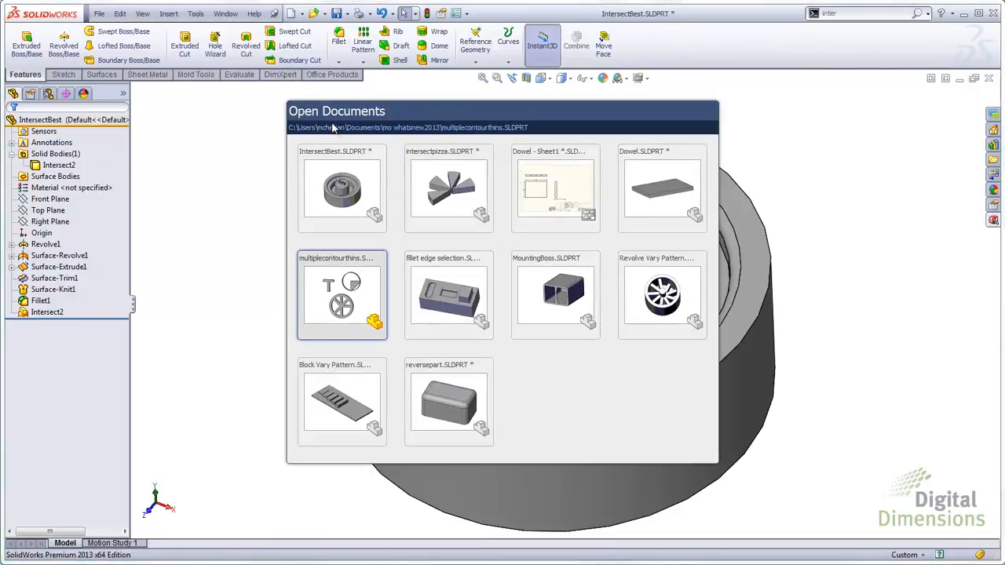
key("ctrl+Tab")
key("ctrl+Tab")
key("ctrl+Tab")
key("ctrl+Tab")
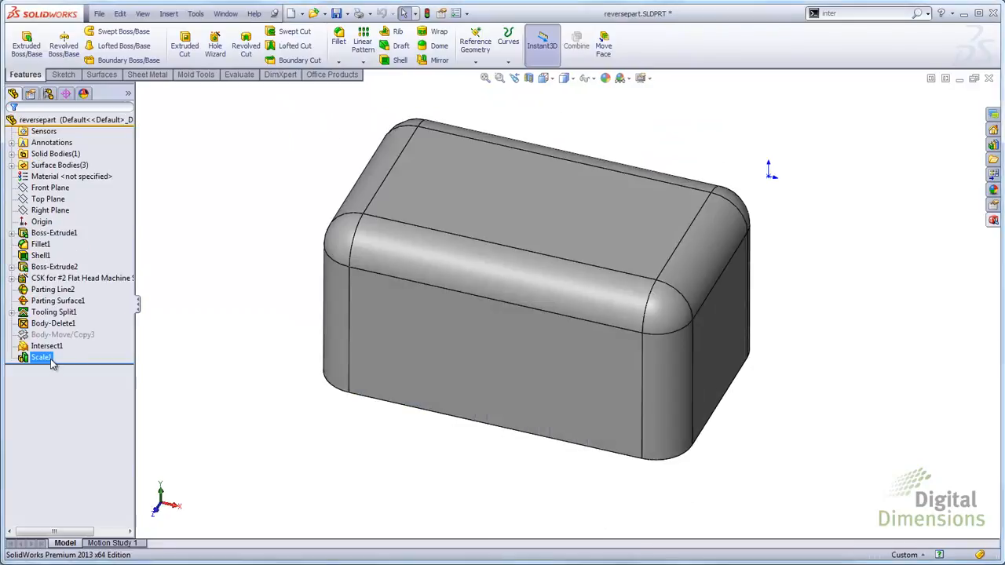
- Delete the Scale1 and Intersect1 features from the reversepart model
right_click(52, 359)
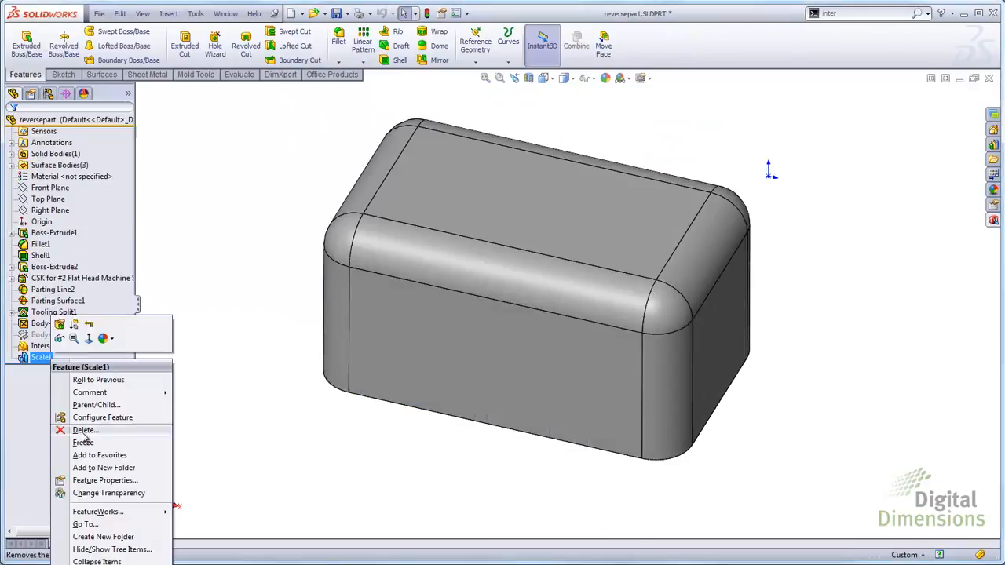
left_click(79, 428)
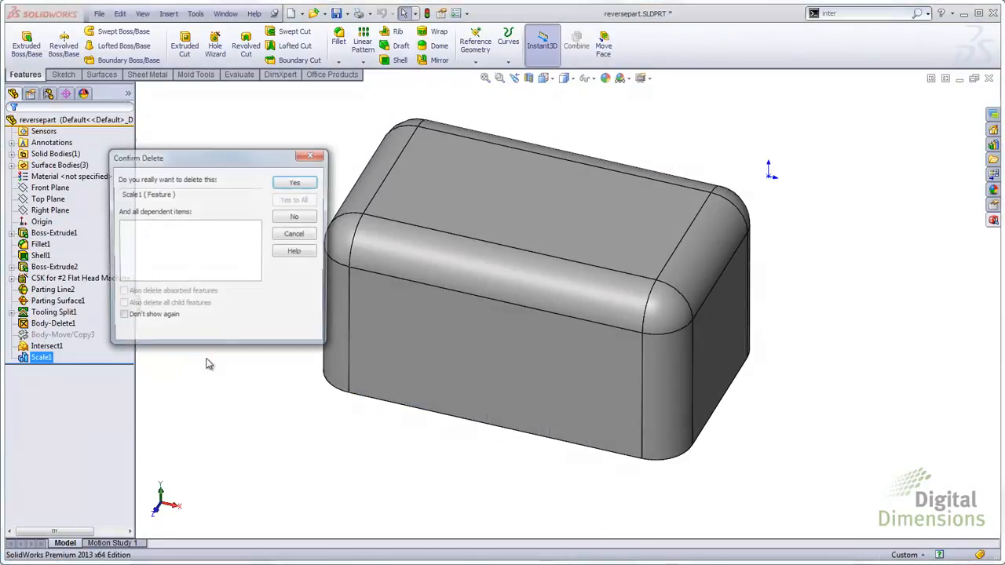
left_click(294, 184)
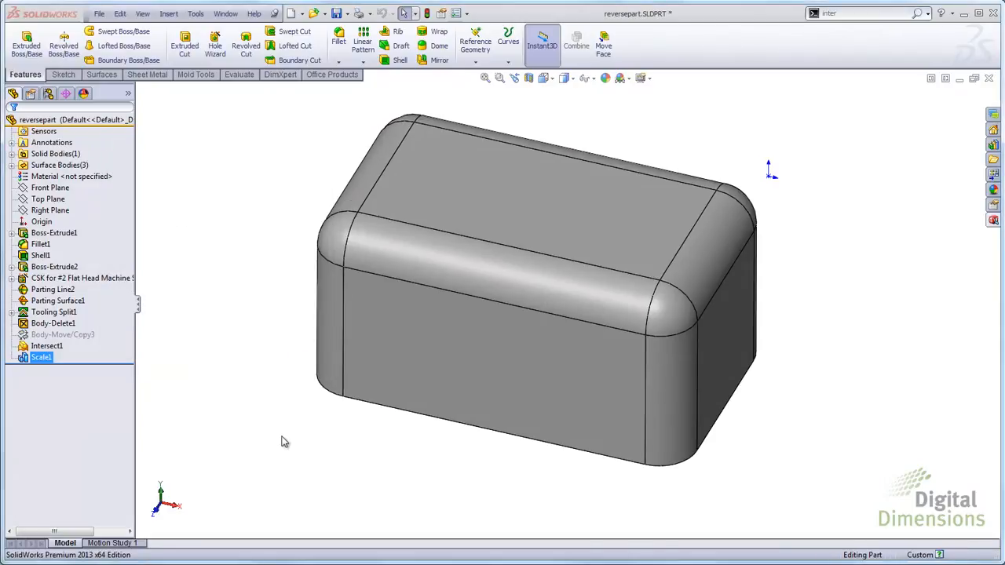
left_click(51, 347)
right_click(52, 346)
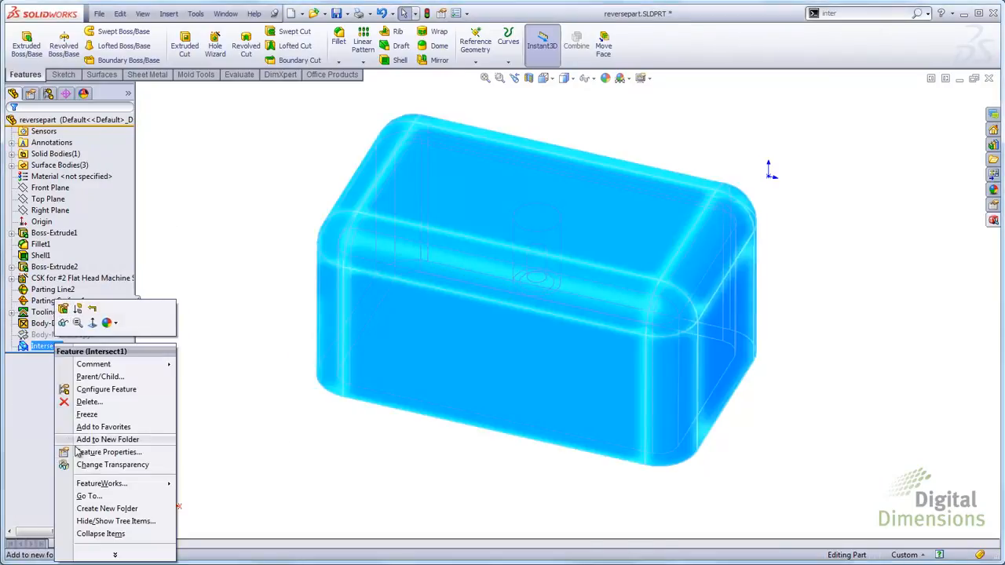
left_click(89, 402)
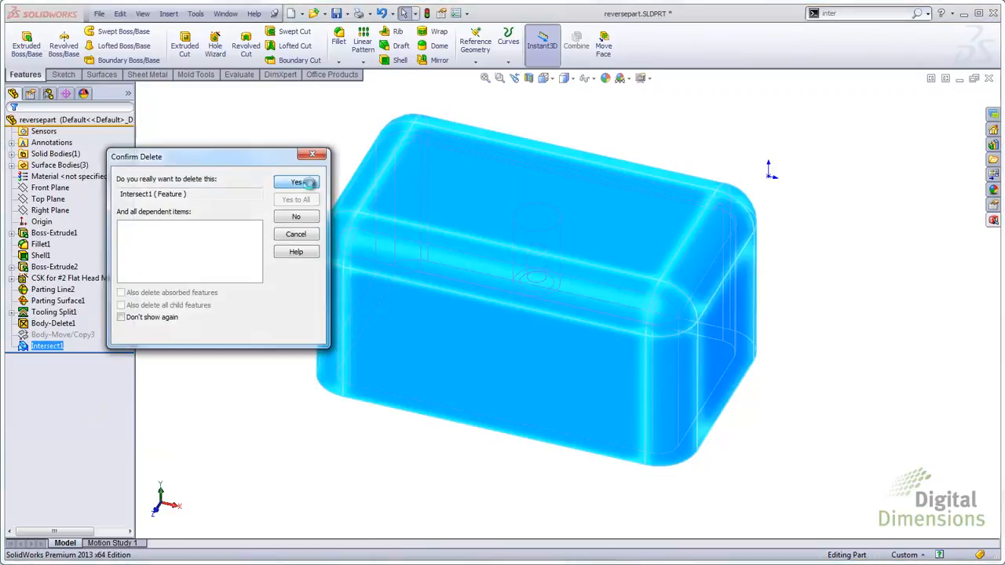
left_click(308, 182)
- Unsuppress the Body-Move/Copy3 feature to separate the two mold halves and inspect the core
left_click(70, 339)
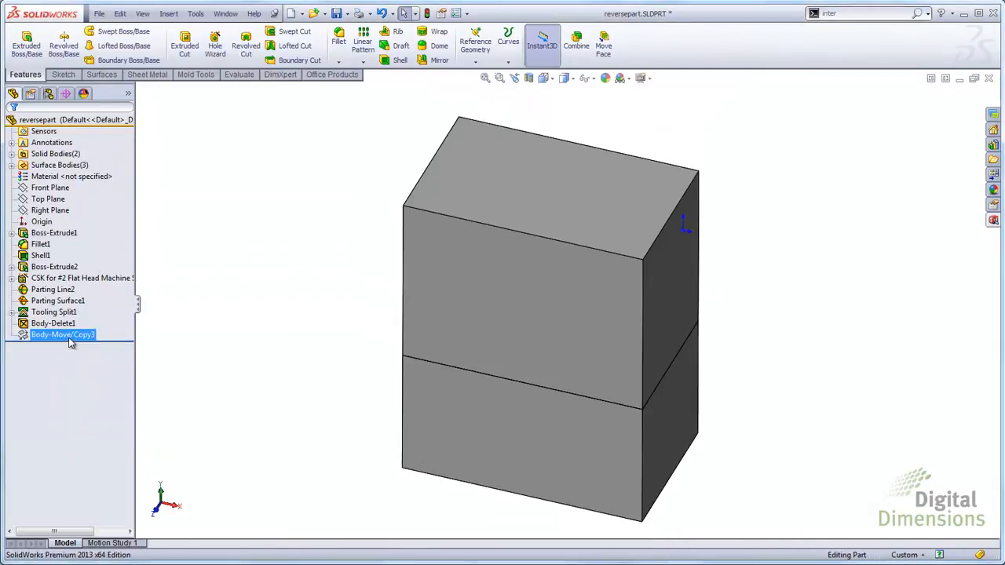
left_click(99, 307)
middle_click_drag(375, 458, 590, 333)
scroll(634, 224, "down", 3)
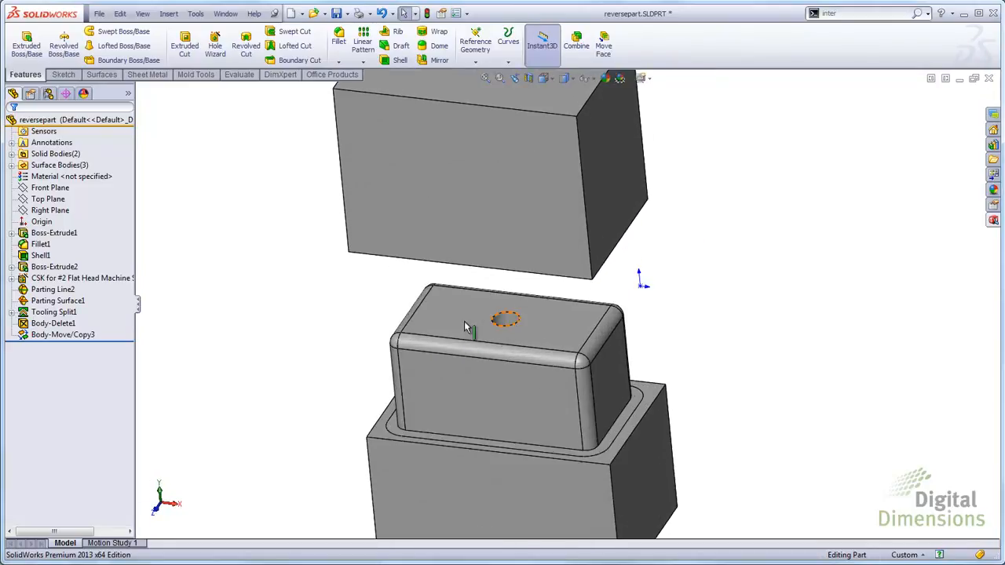
middle_click_drag(483, 387, 526, 518)
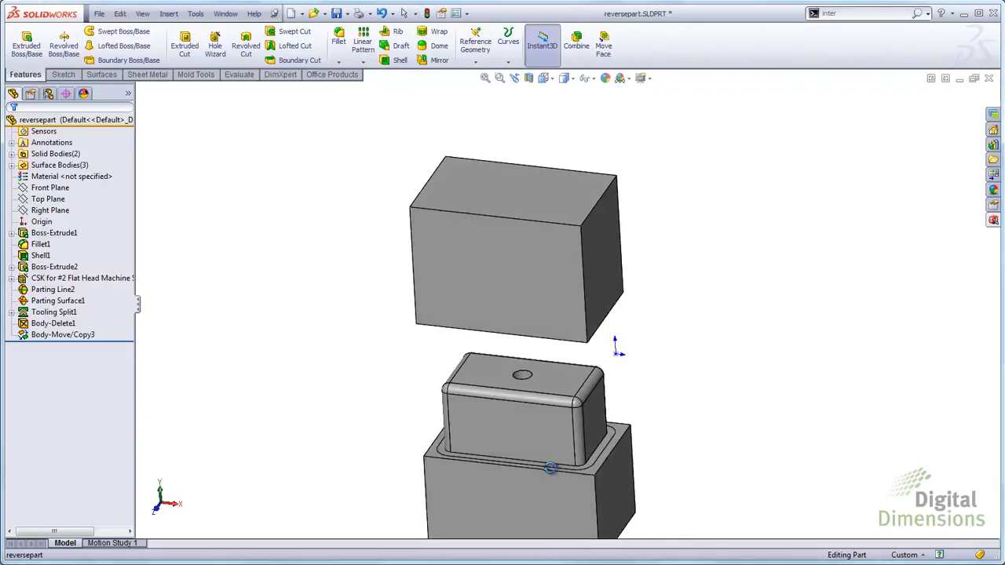
- Section the separated mold halves parallel to the front face at a -15 mm offset and inspect the cavity and core
left_click(528, 77)
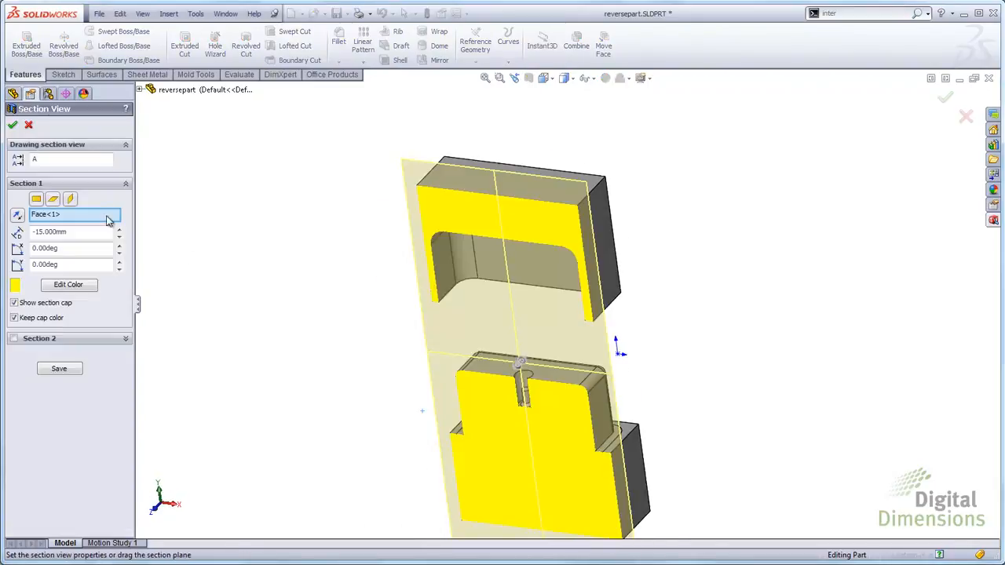
left_click(14, 126)
middle_click_drag(207, 307, 385, 316)
scroll(462, 372, "down", 2)
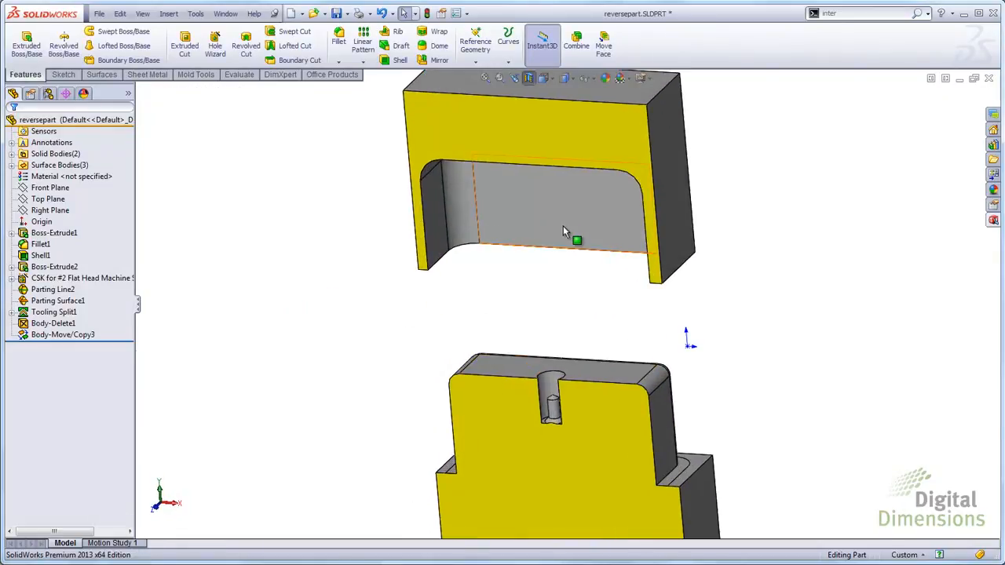
- Suppress the Body-Move/Copy3 feature to bring the mold halves back together
right_click(74, 335)
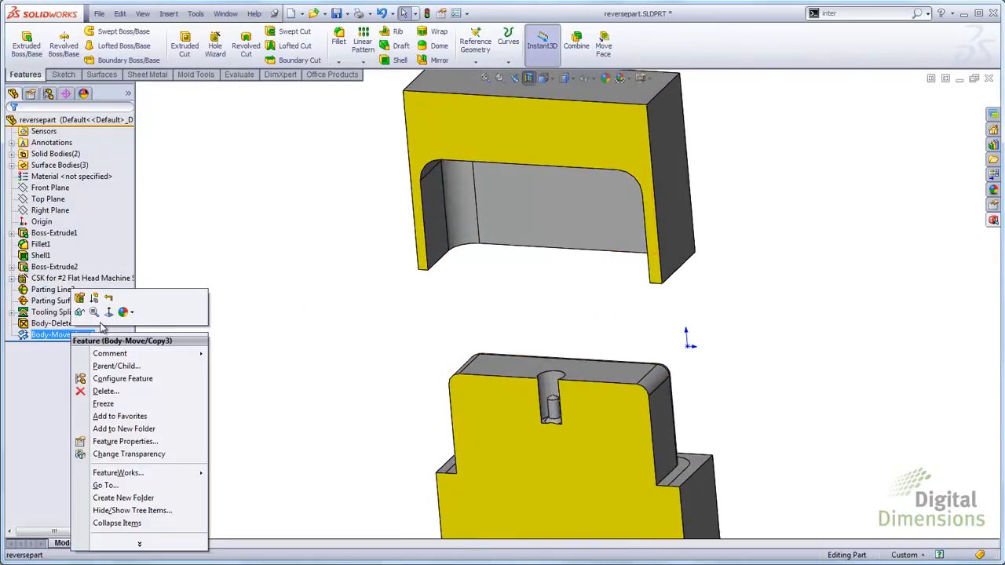
left_click(96, 300)
middle_click_drag(317, 377, 338, 342)
- Examine the enclosed void between the closed mold halves in section, and turn the section view off
scroll(626, 417, "down", 2)
scroll(626, 417, "up", 2)
scroll(545, 359, "down", 2)
middle_click_drag(545, 359, 506, 387)
scroll(651, 445, "down", 4)
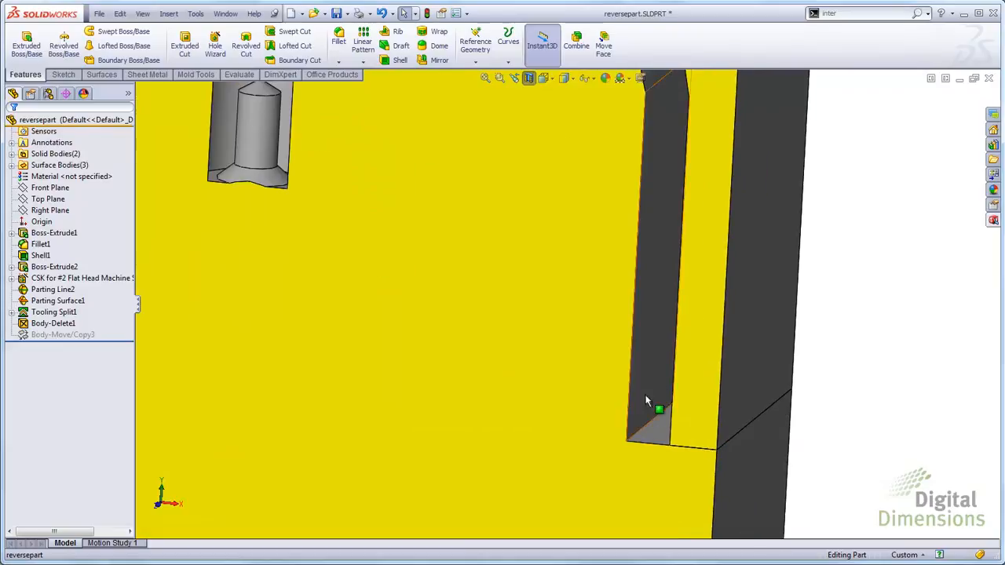
scroll(668, 442, "up", 1)
middle_click_drag(694, 440, 646, 446)
scroll(646, 446, "up", 3)
scroll(498, 186, "up", 3)
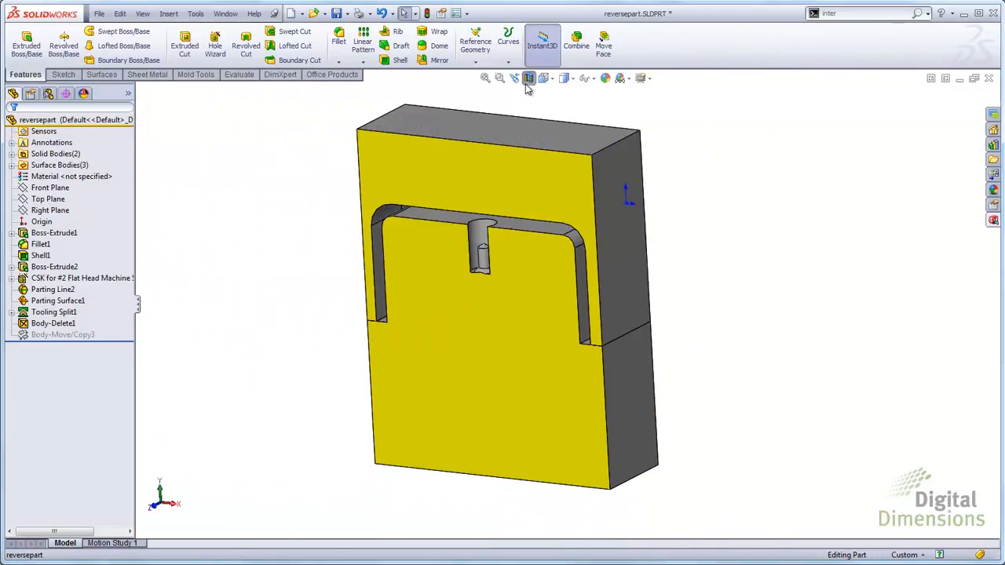
left_click(529, 78)
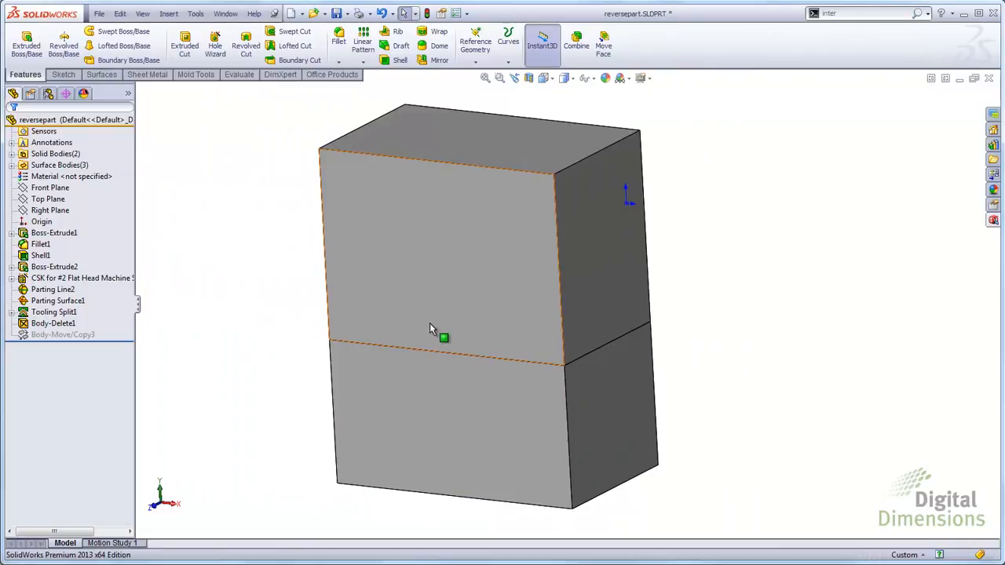
- Section the closed mold halves again at a -14 mm offset from the front face, and turn the section off
left_click(529, 77)
left_click_drag(481, 314, 500, 339)
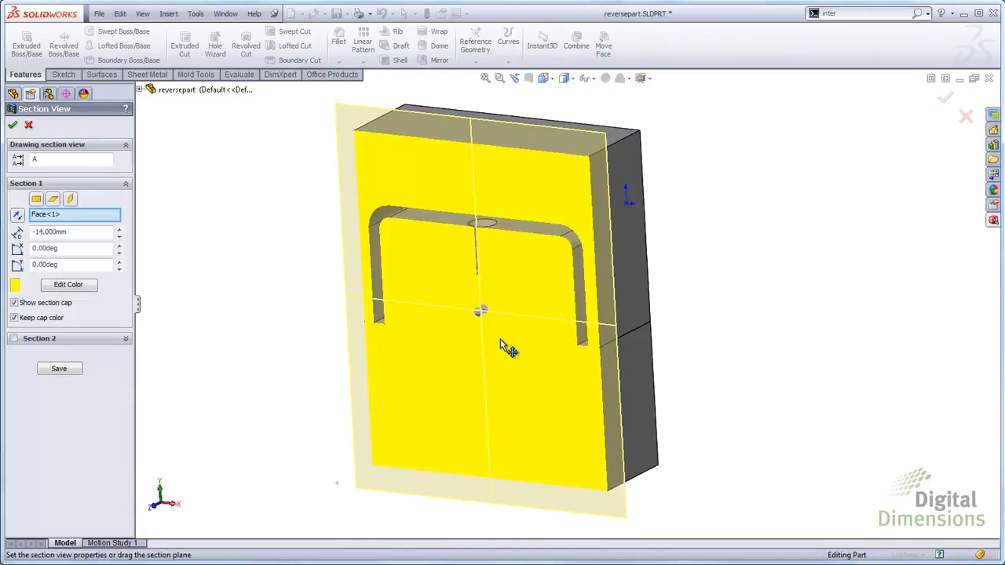
left_click(13, 126)
left_click(529, 79)
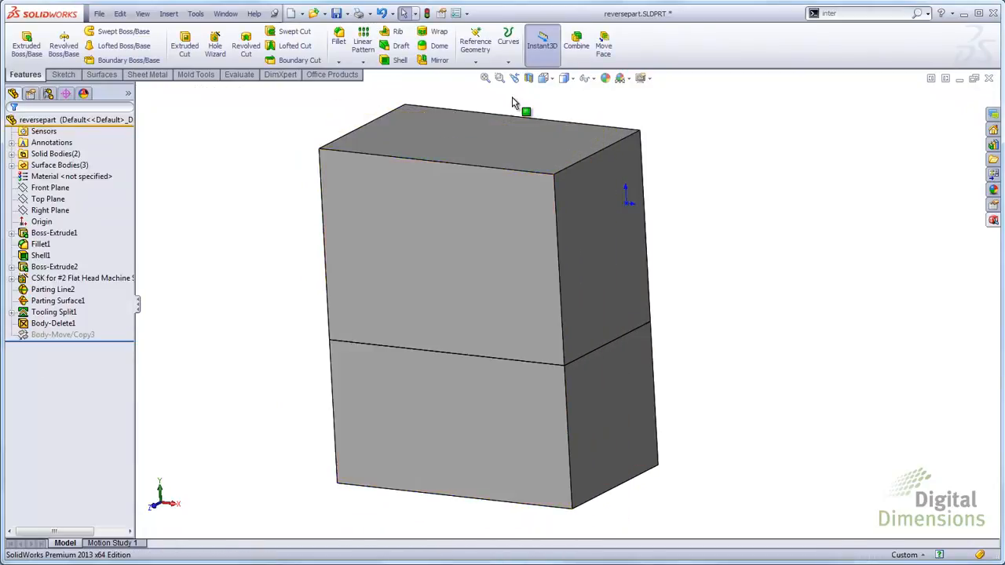
scroll(552, 130, "down", 1)
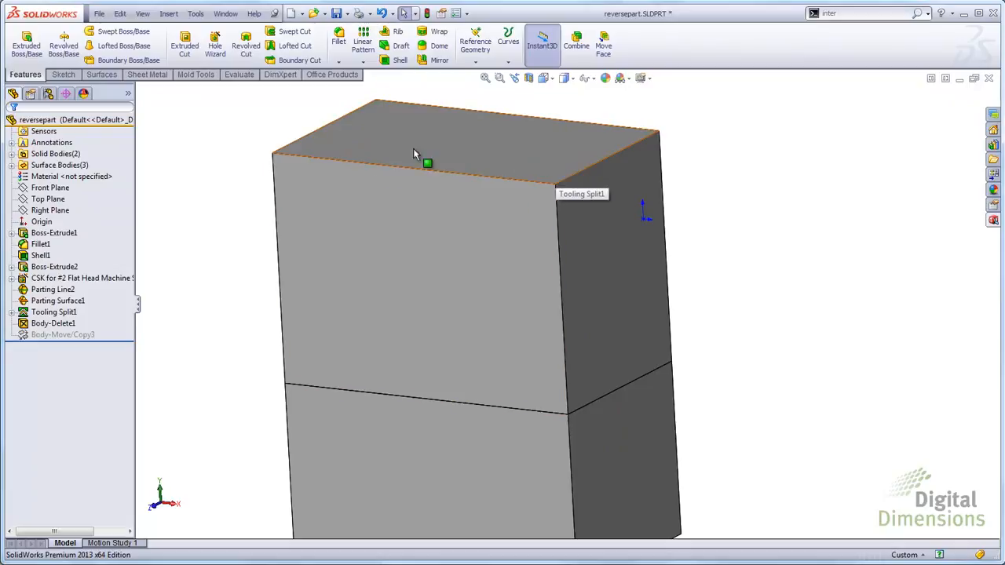
- Intersect the upper and lower mold halves to compute the regions they enclose
scroll(300, 296, "up", 2)
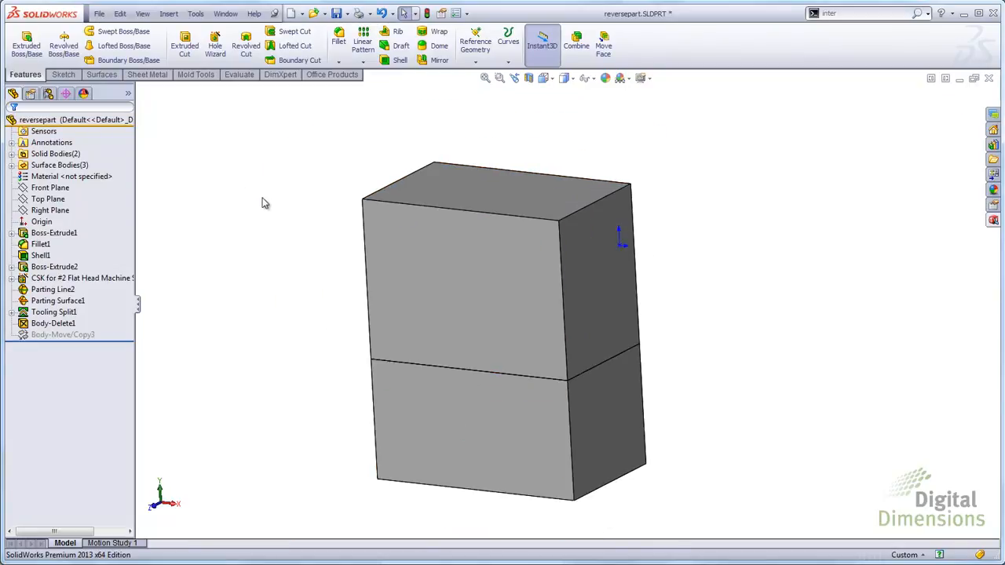
right_click(180, 118)
mouse_move(248, 179)
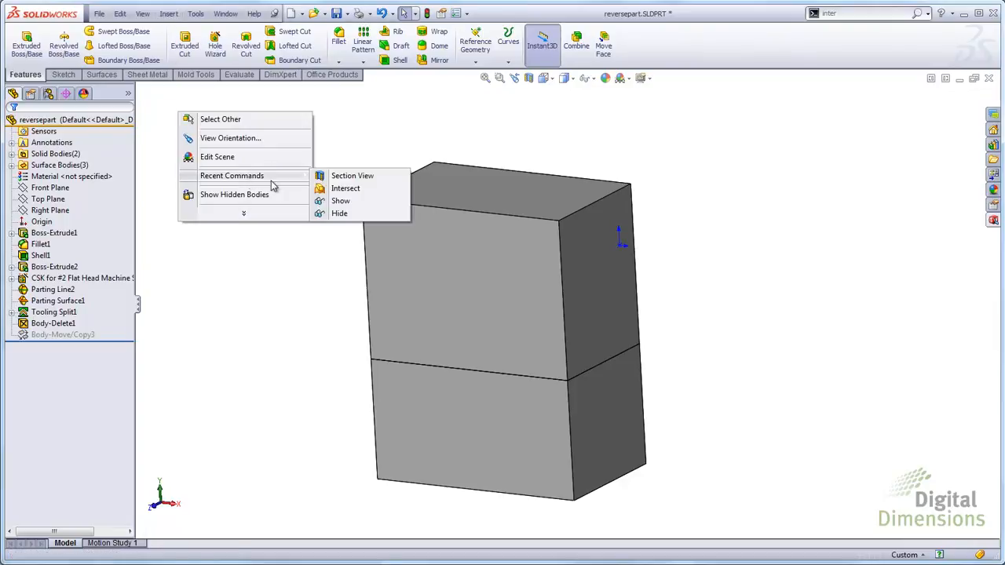
left_click(344, 189)
left_click(387, 250)
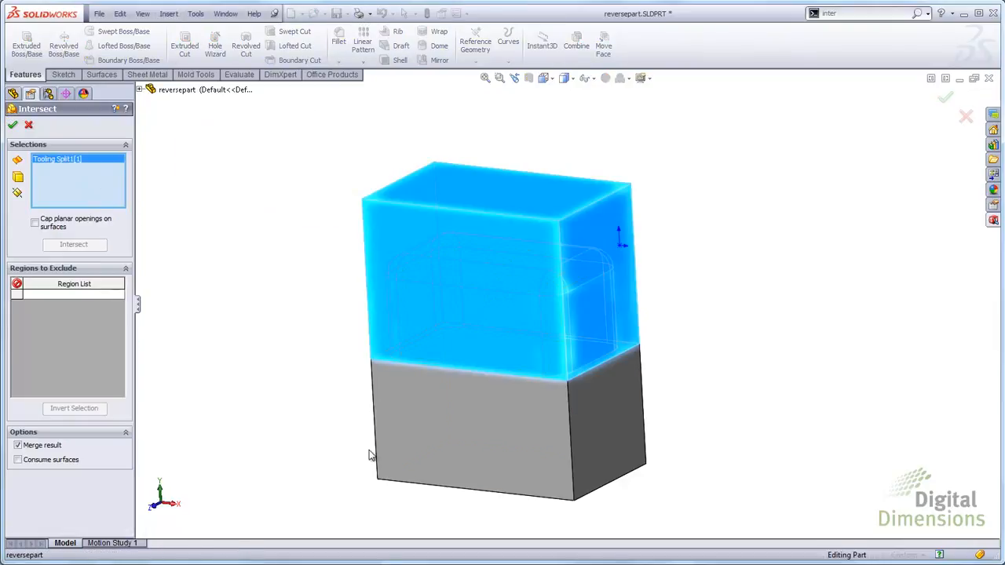
left_click(416, 461)
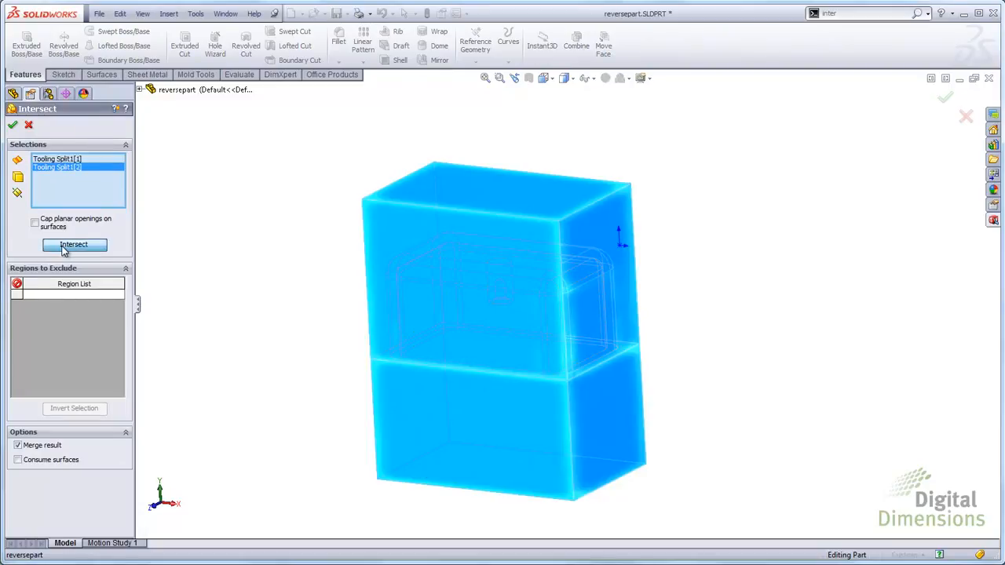
left_click(64, 247)
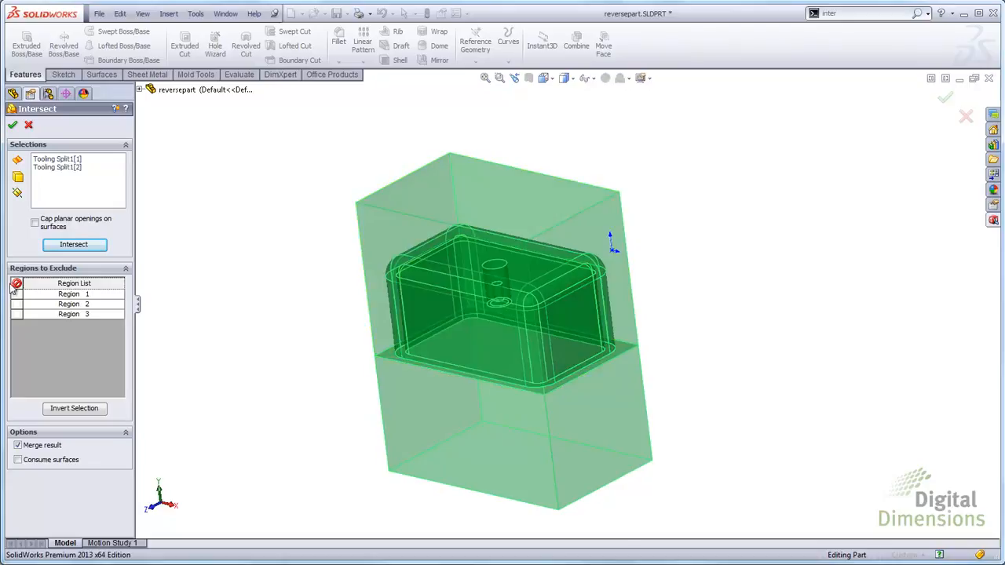
- Exclude Region 1 and Region 3, the outer mold blocks, and complete the Intersect to keep only the internal cavity as a solid
scroll(206, 319, "down", 3)
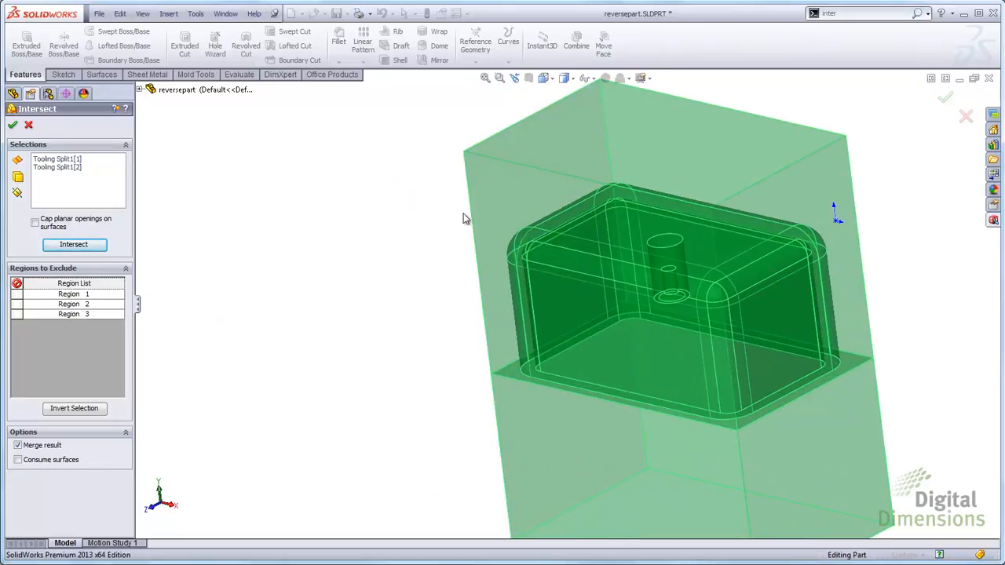
left_click(477, 263)
scroll(478, 354, "up", 3)
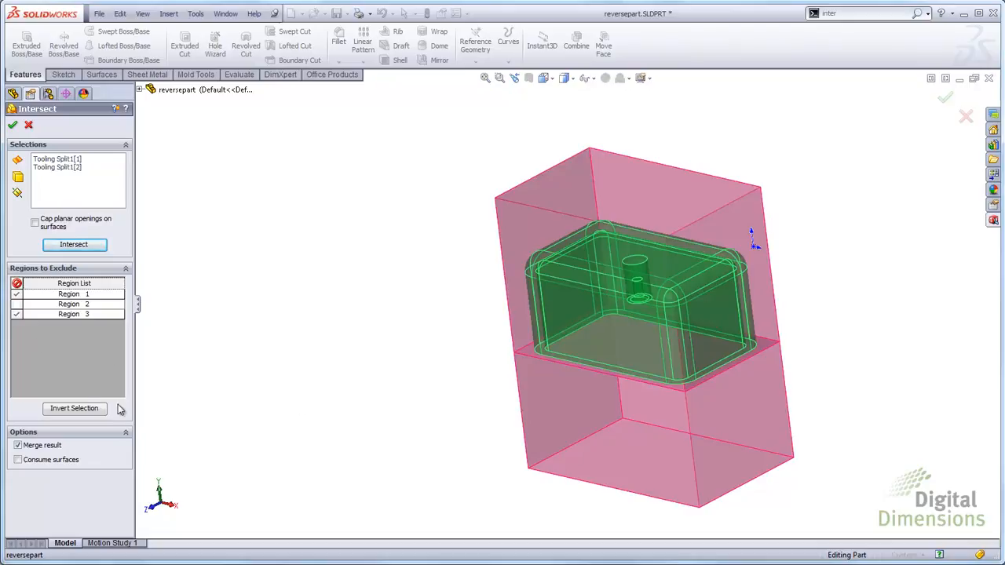
middle_click_drag(437, 398, 481, 403)
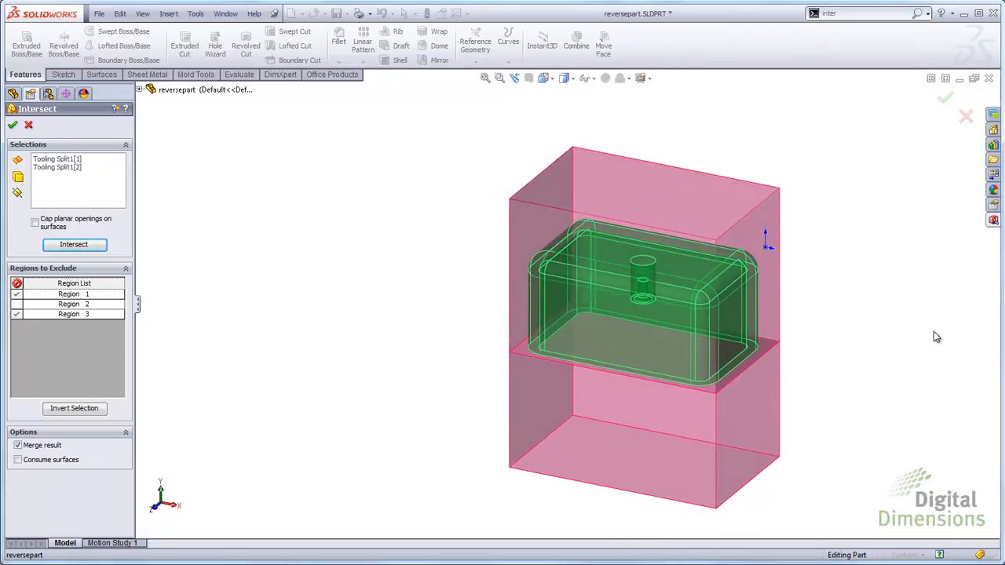
key("f")
left_click(12, 126)
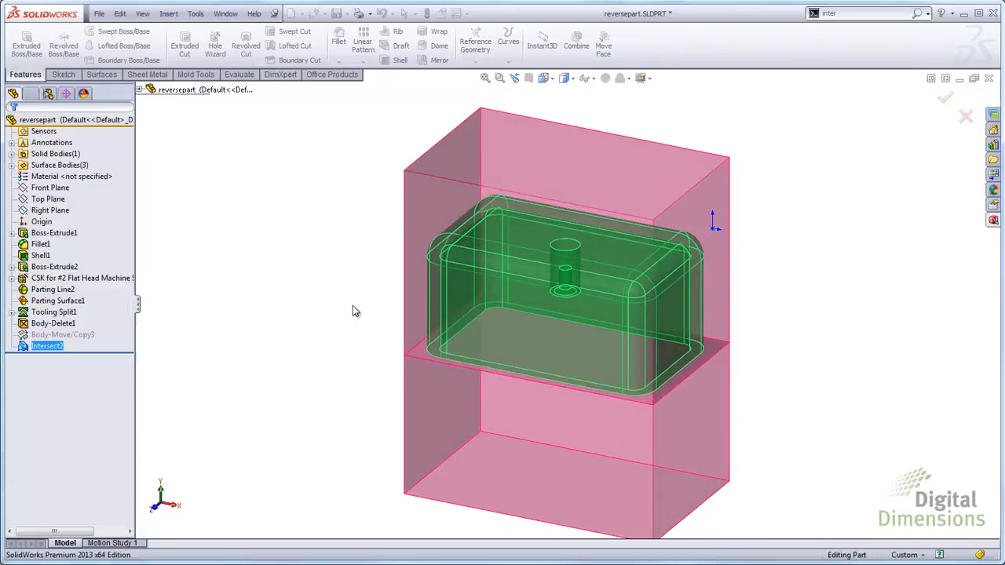
middle_click_drag(551, 400, 669, 273)
scroll(534, 303, "down", 1)
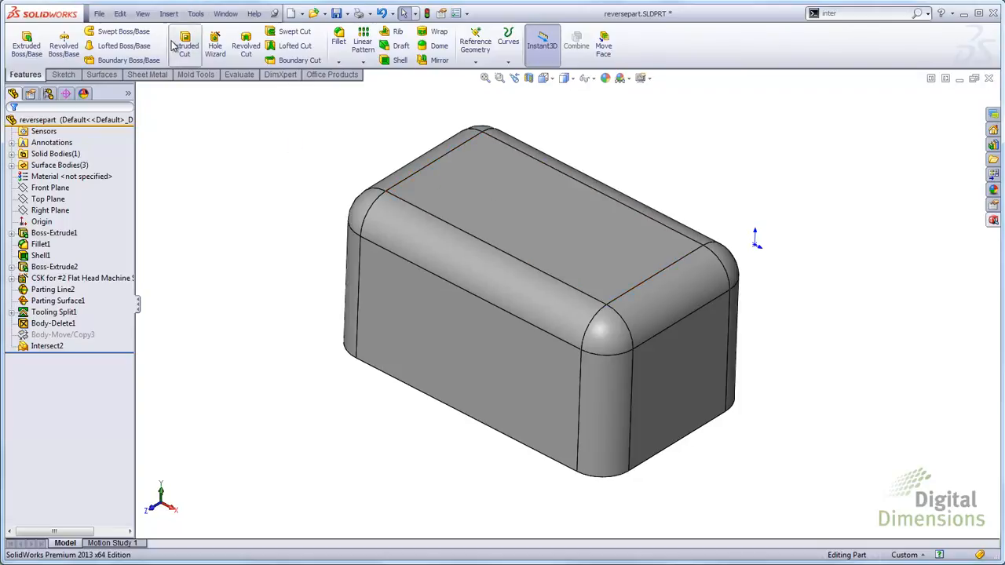
- Scale the recovered part body uniformly about its centroid
left_click(170, 14)
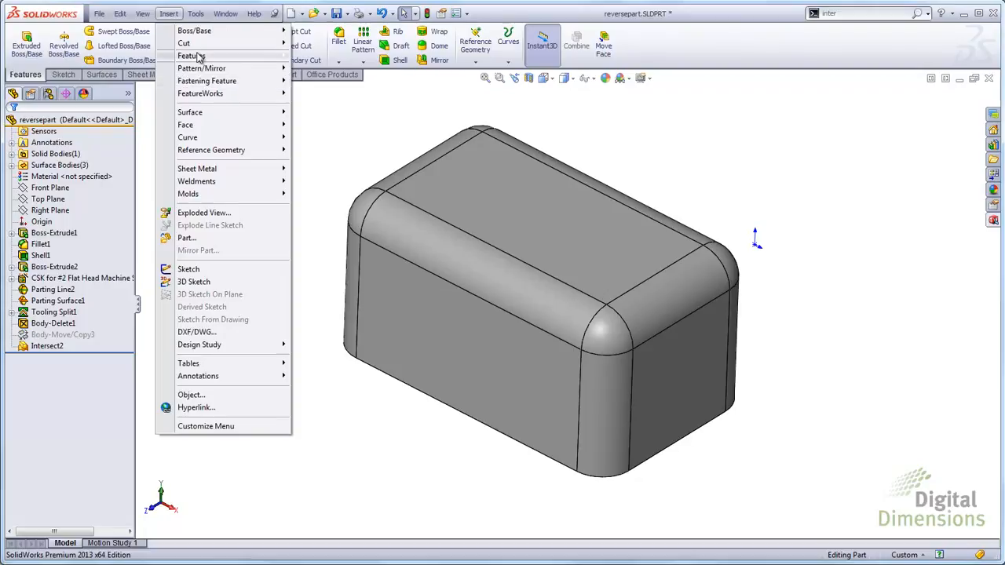
mouse_move(196, 57)
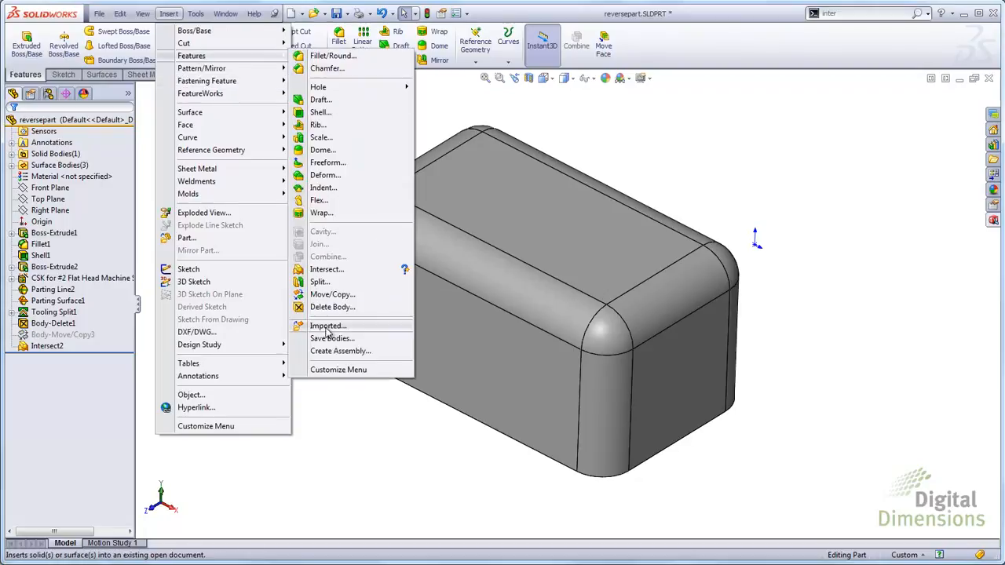
left_click(319, 138)
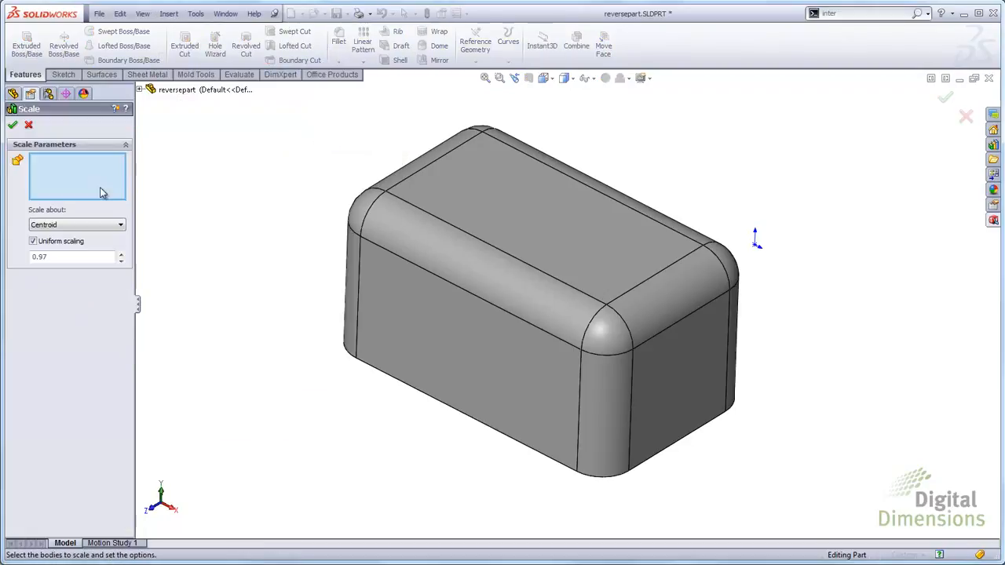
left_click(402, 246)
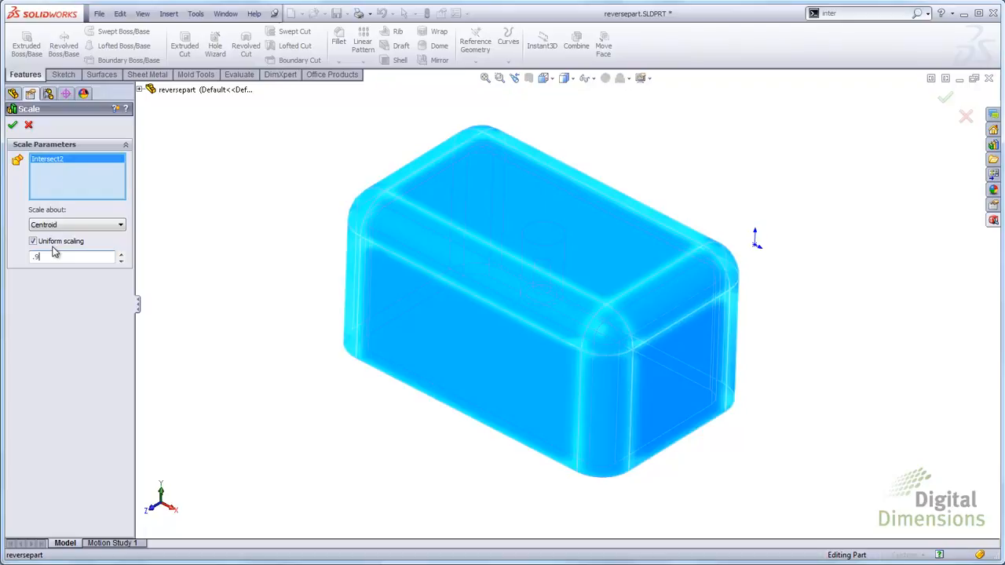
left_click(12, 125)
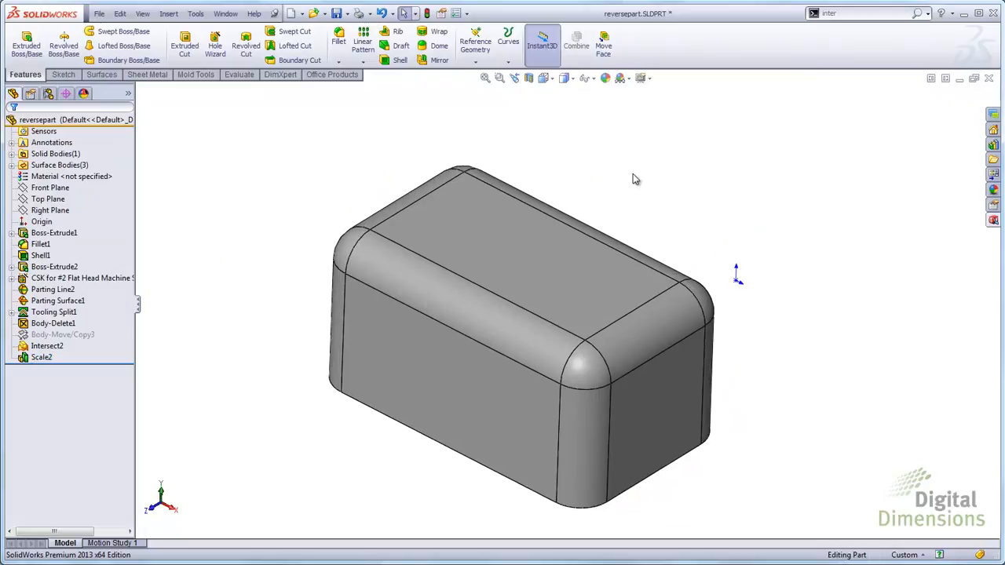
- Roll the part back to before Scale2 and forward again to compare the body's size
scroll(493, 411, "down", 3)
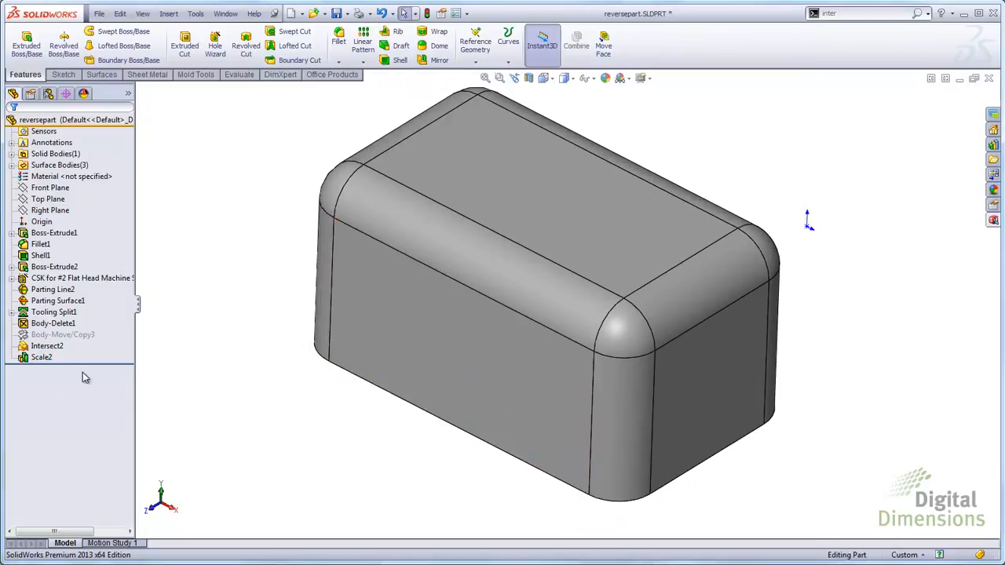
left_click_drag(89, 364, 92, 354)
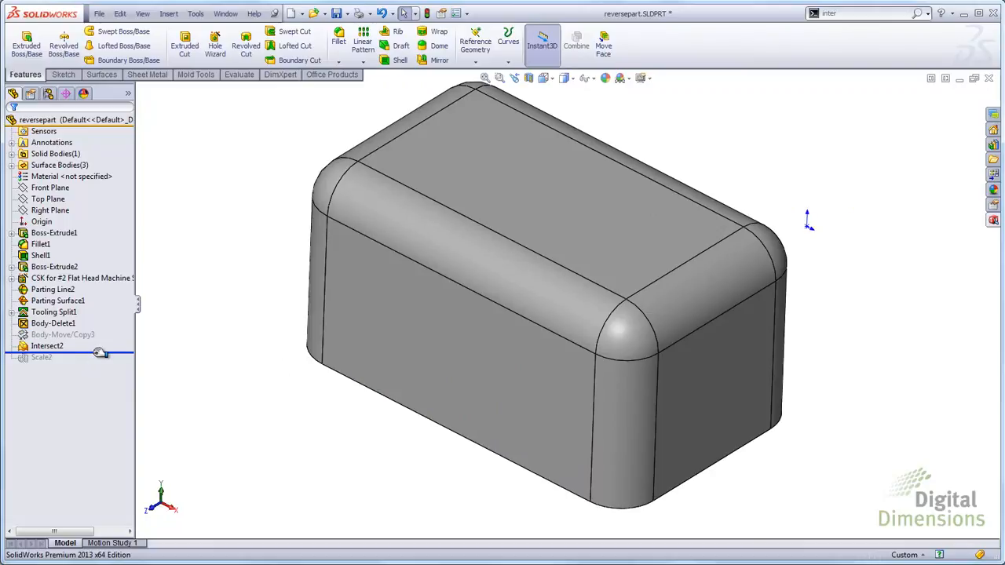
left_click_drag(100, 353, 94, 364)
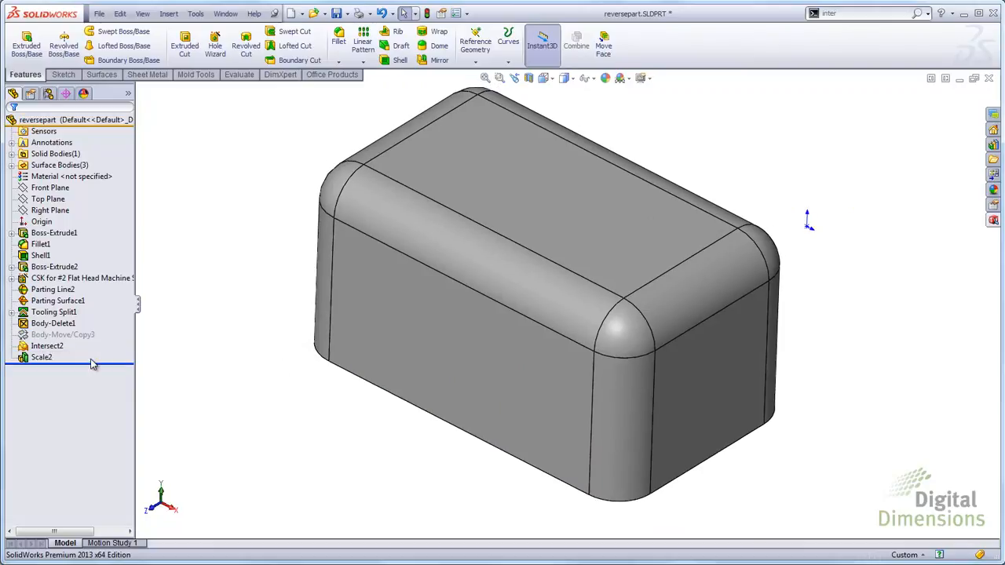
middle_click_drag(322, 433, 350, 450)
scroll(306, 435, "down", 1)
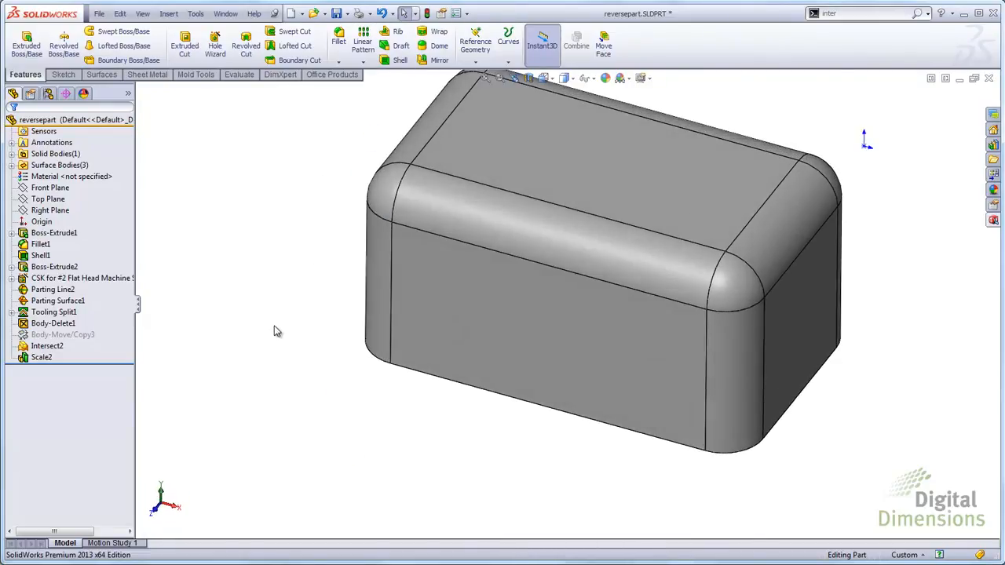
scroll(666, 146, "up", 1)
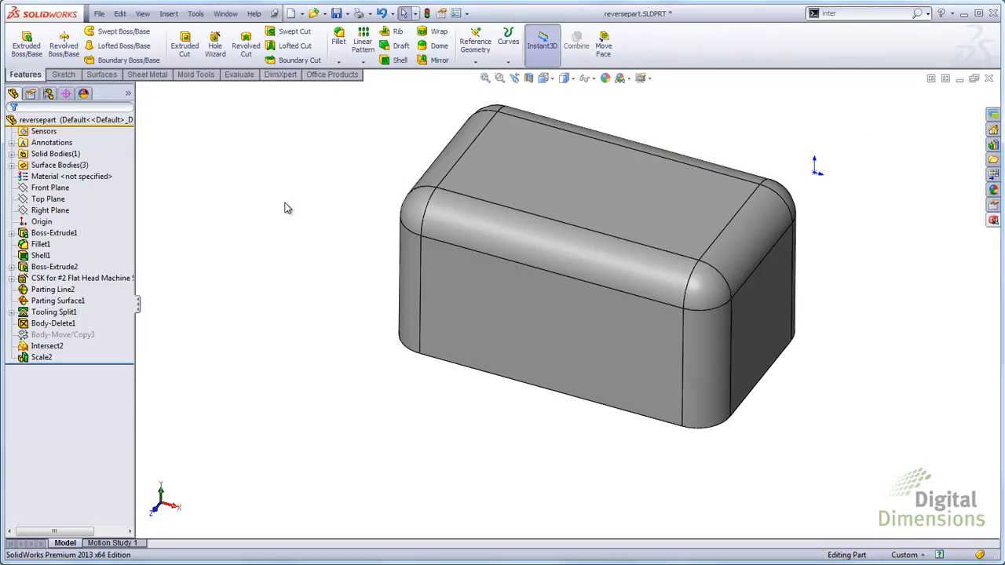
- Check the Features slide in the PDF presentation, and switch to the fillet edge selection part in SolidWorks
key("alt+Tab")
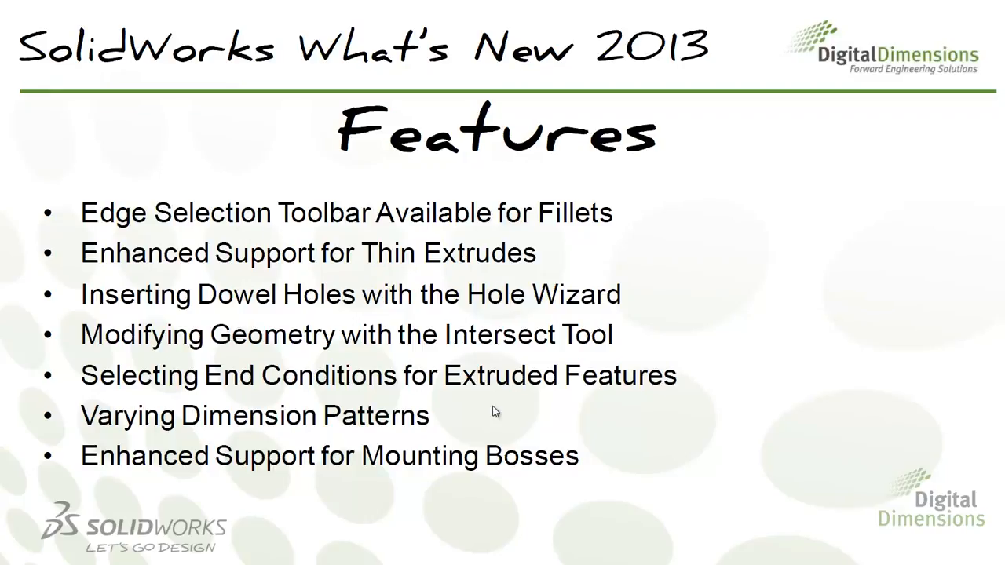
key("alt+Tab")
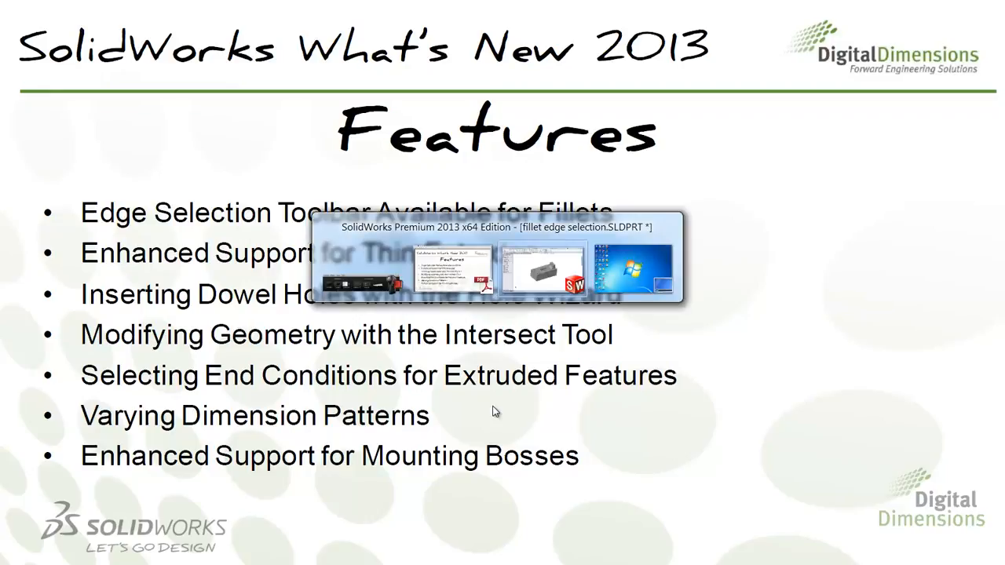
mouse_move(513, 348)
middle_mouse_down()
mouse_move(486, 348)
mouse_move(523, 350)
middle_mouse_up()
scroll(481, 298, "down", 1)
mouse_move(481, 298)
middle_mouse_down()
mouse_move(417, 300)
mouse_move(429, 333)
mouse_move(455, 265)
mouse_move(464, 301)
mouse_move(458, 285)
mouse_move(392, 277)
mouse_move(438, 312)
middle_mouse_up()
scroll(364, 268, "down", 2)
scroll(440, 314, "up", 1)
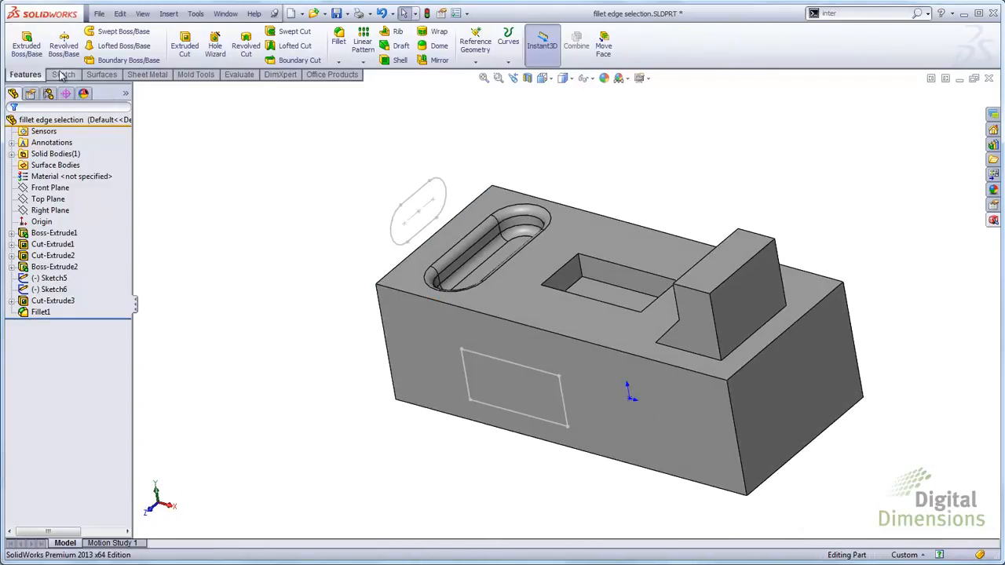
- Begin a boss extrude of the rectangular sketch on the block's front face, with the Up To Surface end condition for Direction 1
left_click(27, 43)
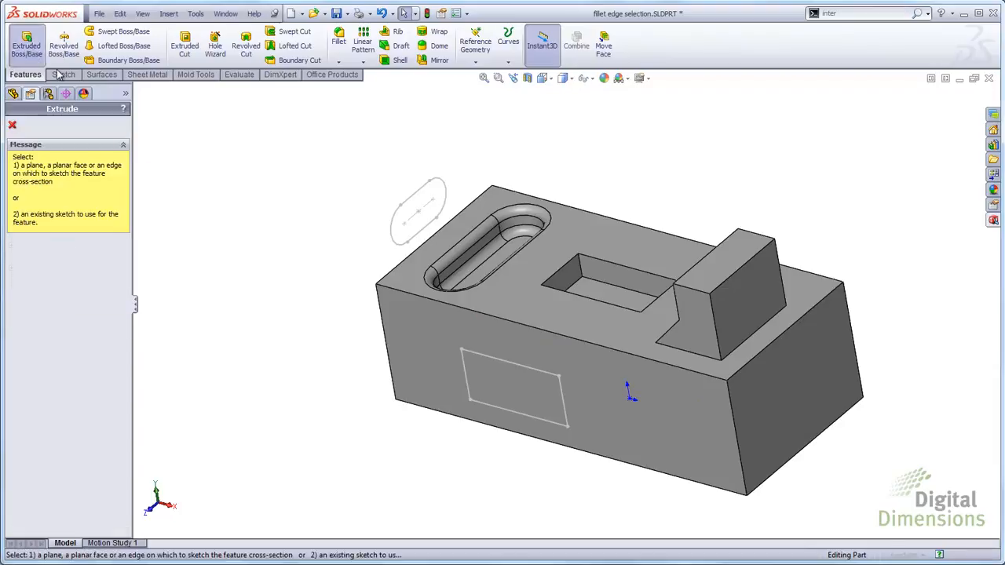
left_click(510, 364)
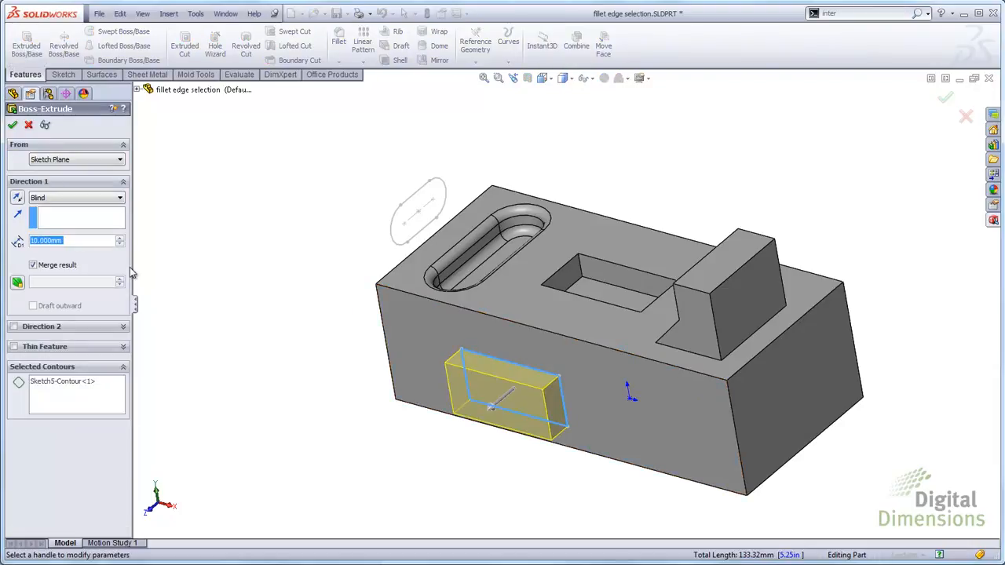
right_click(264, 215)
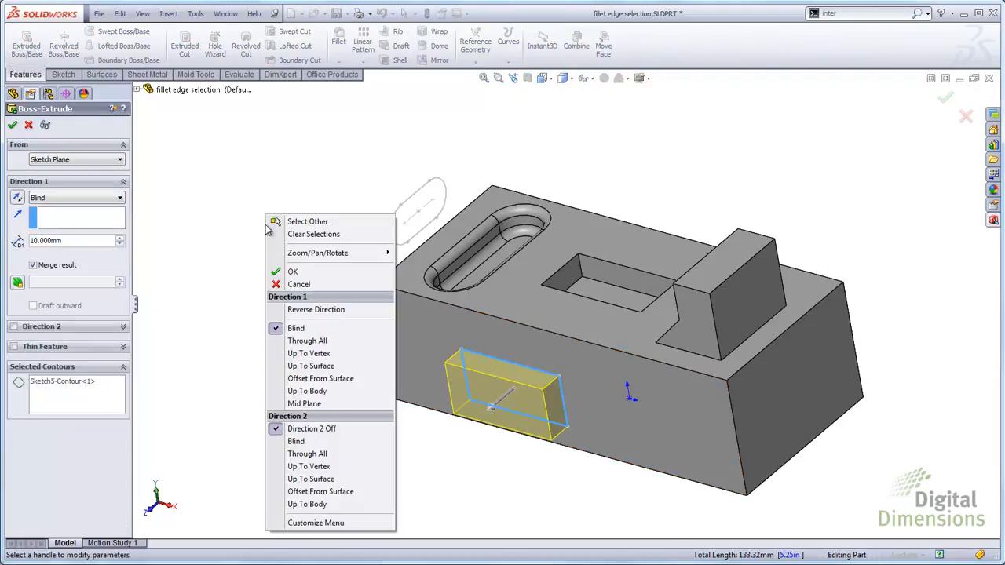
left_click(312, 367)
- Reverse the extrusion direction to point into the block, and flip it back outward
right_click(302, 316)
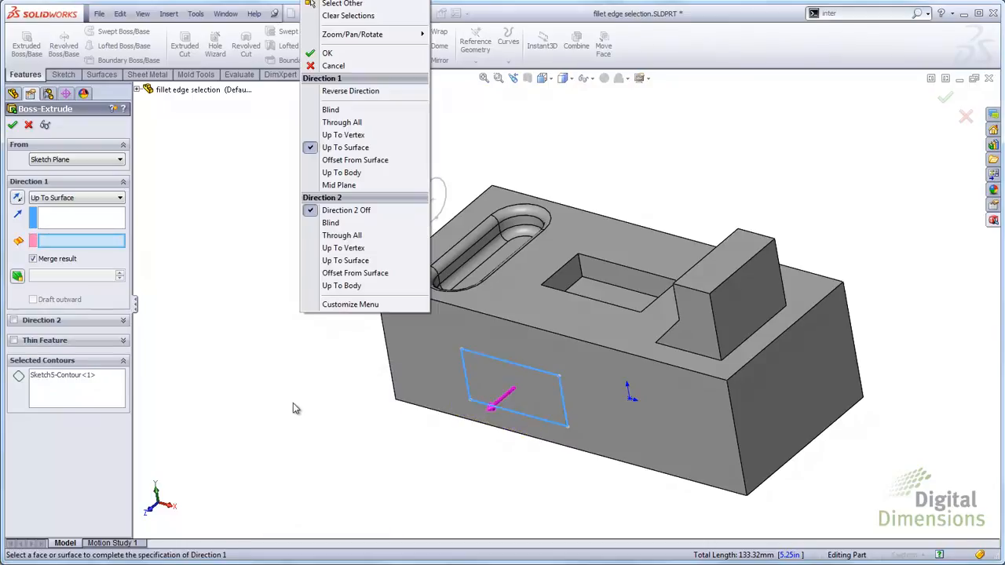
left_click(371, 91)
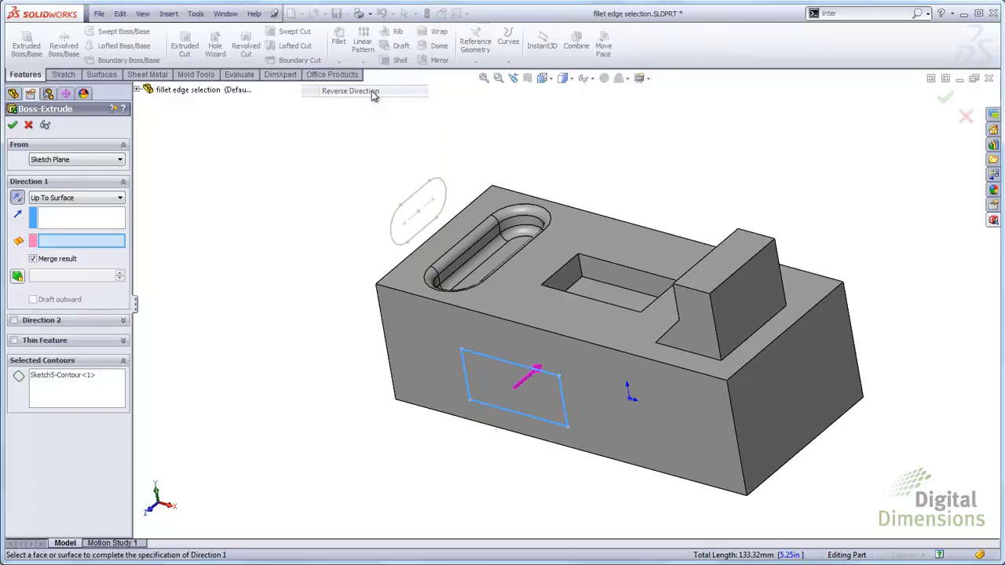
right_click(331, 139)
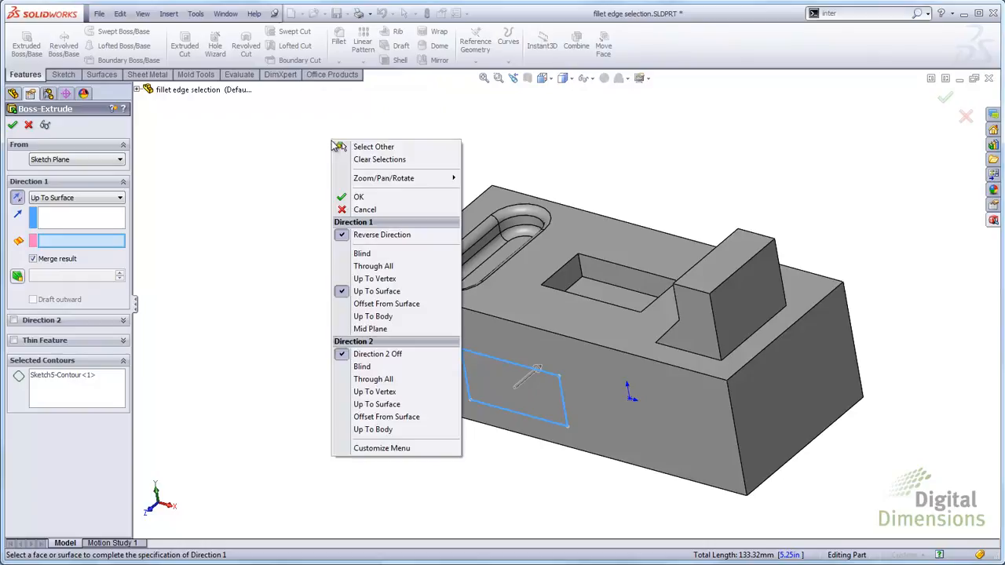
left_click(366, 235)
right_click(316, 182)
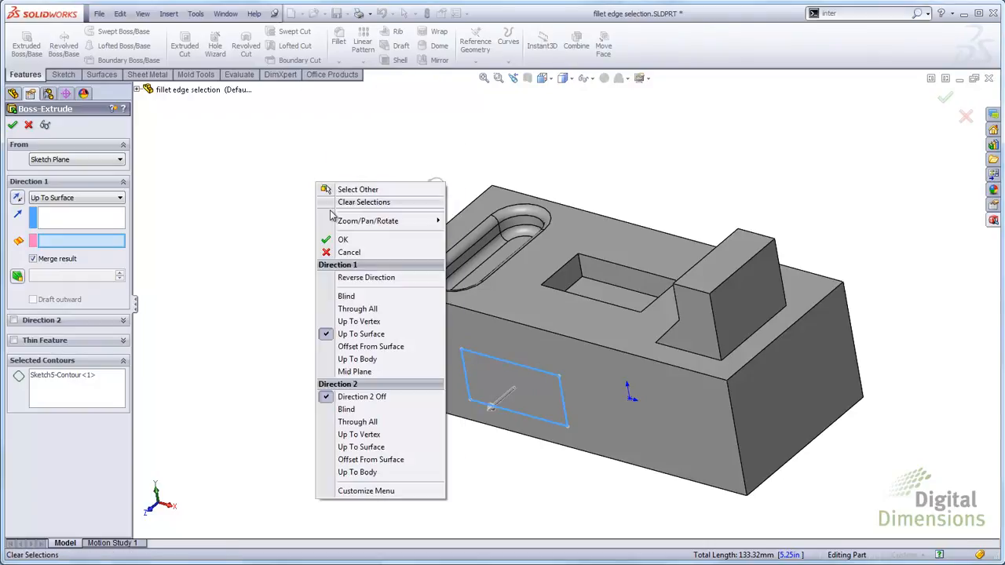
- Extrude the rectangular sketch on the block's front face with a Blind depth of 10 mm
left_click(346, 296)
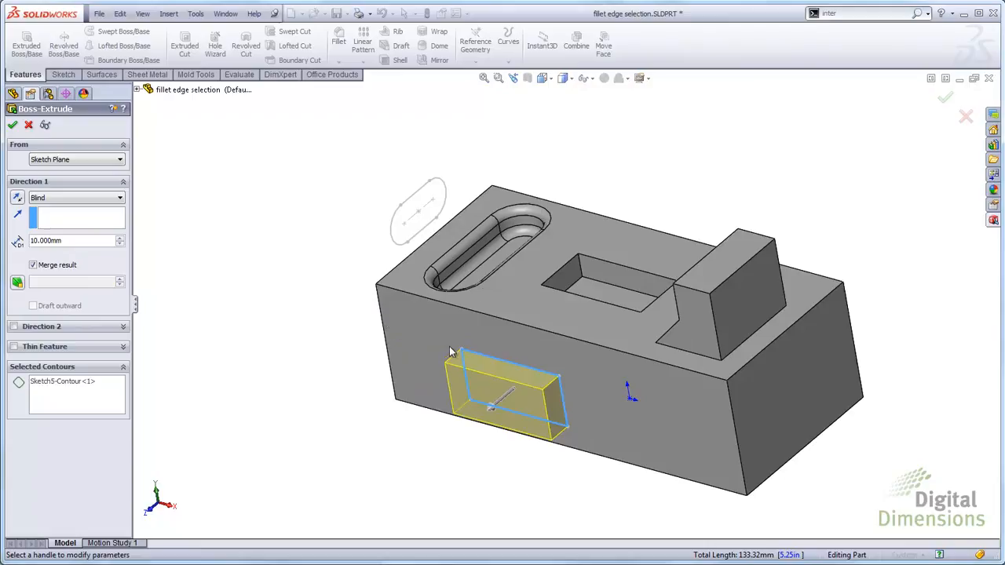
right_click(566, 154)
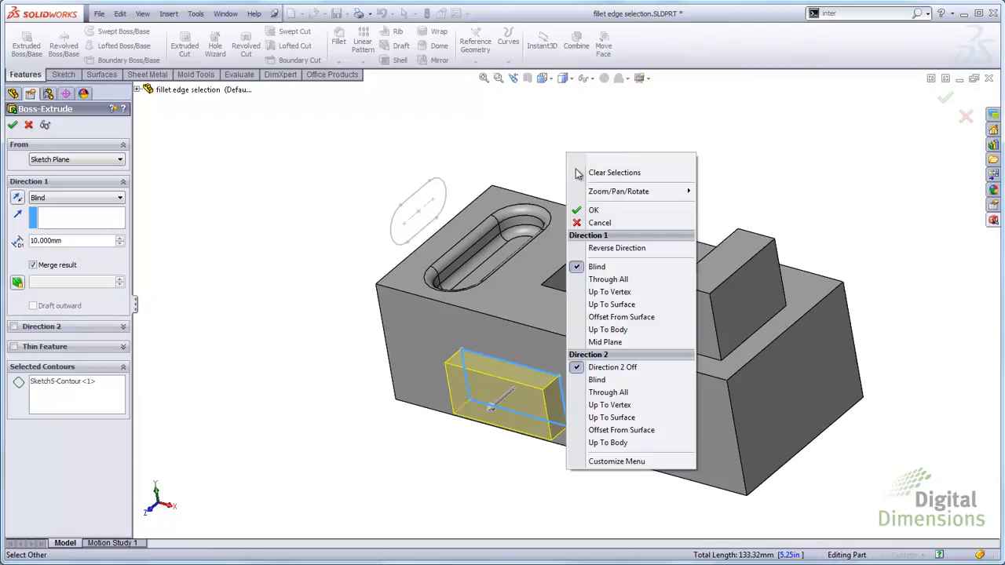
left_click(594, 214)
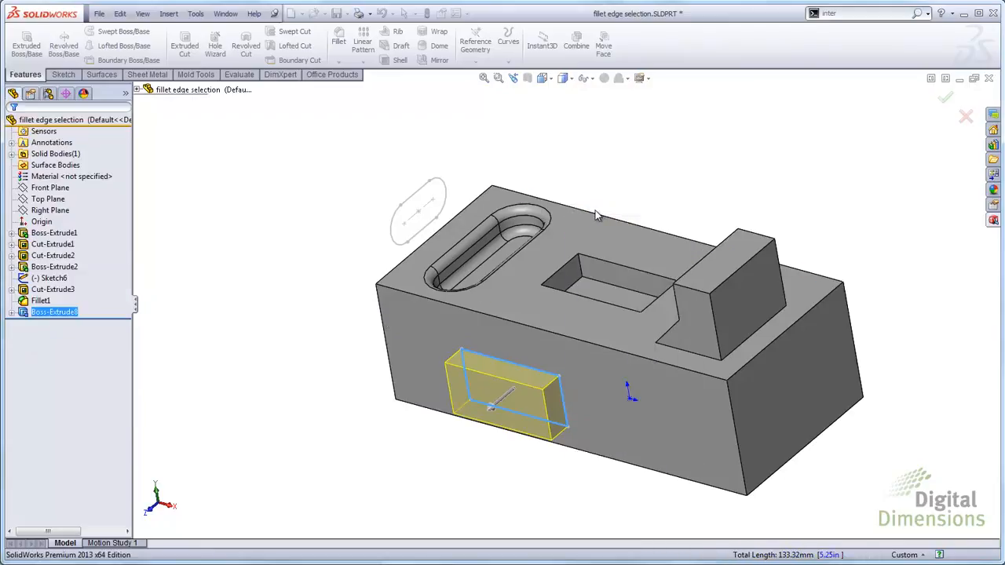
mouse_move(297, 259)
middle_mouse_down()
mouse_move(304, 286)
mouse_move(287, 275)
middle_mouse_up()
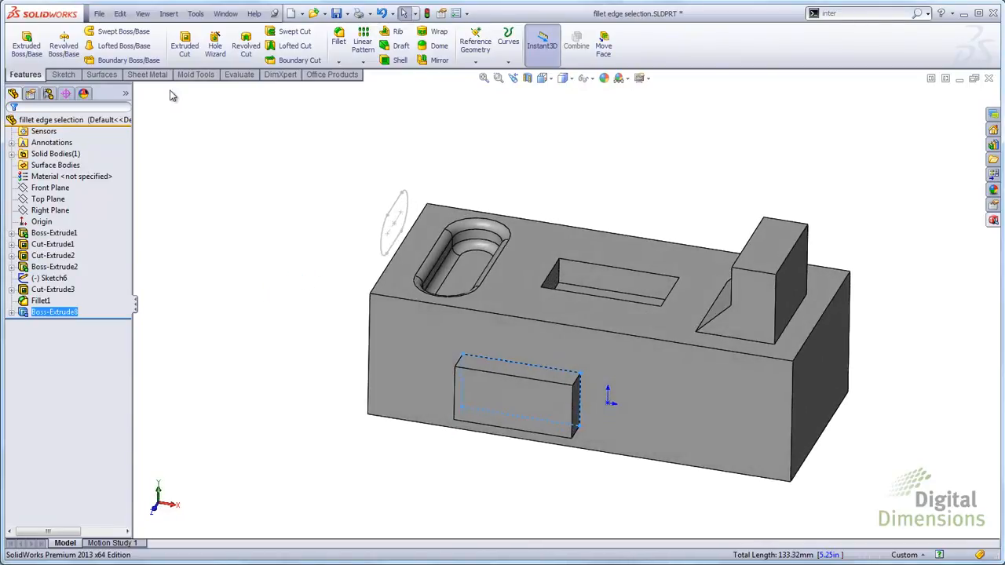
- Start extruding the slot-shaped sketch, using Up To Surface with the sloped side face of the upright block as the end face
scroll(427, 204, "down", 2)
left_click(26, 43)
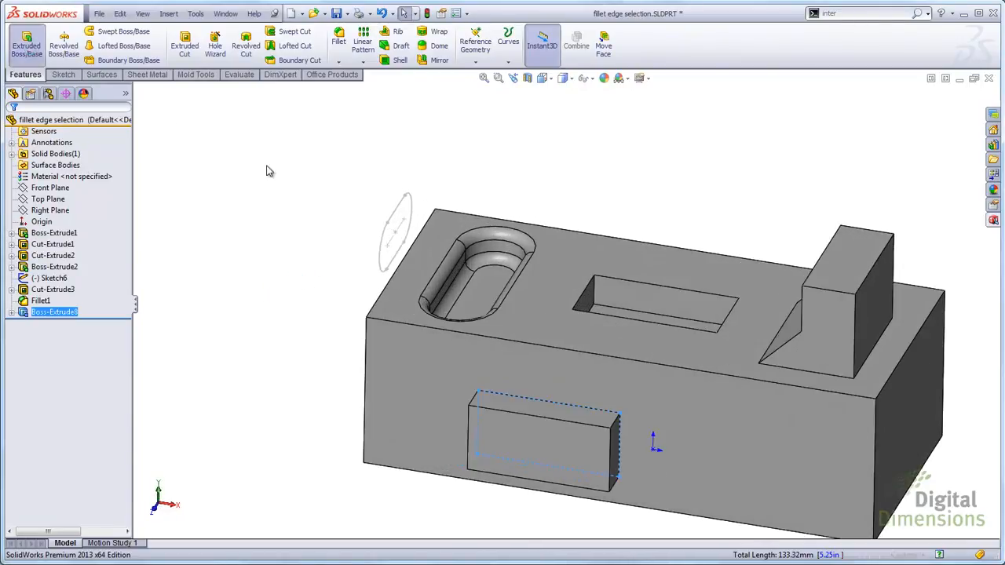
left_click(400, 212)
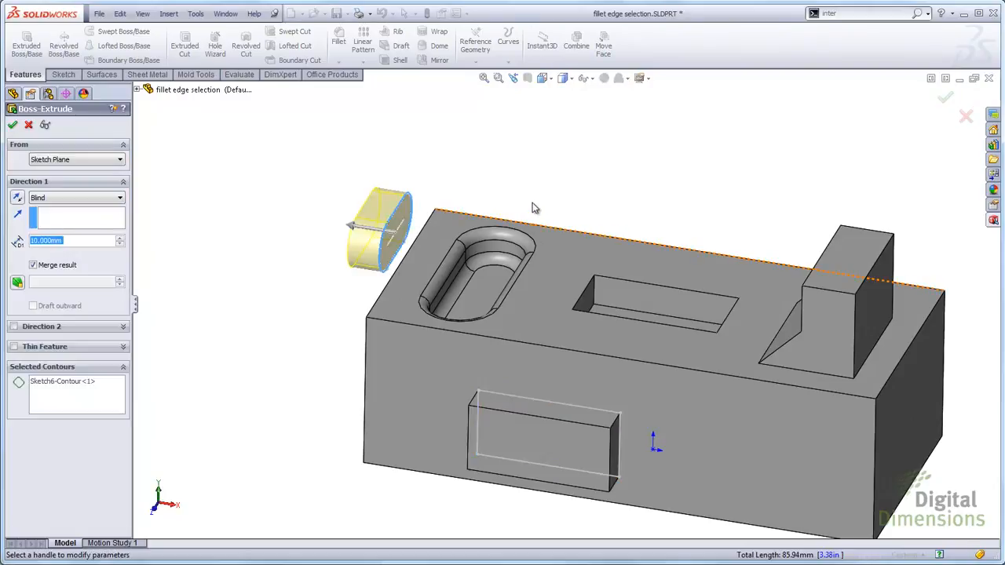
right_click(549, 161)
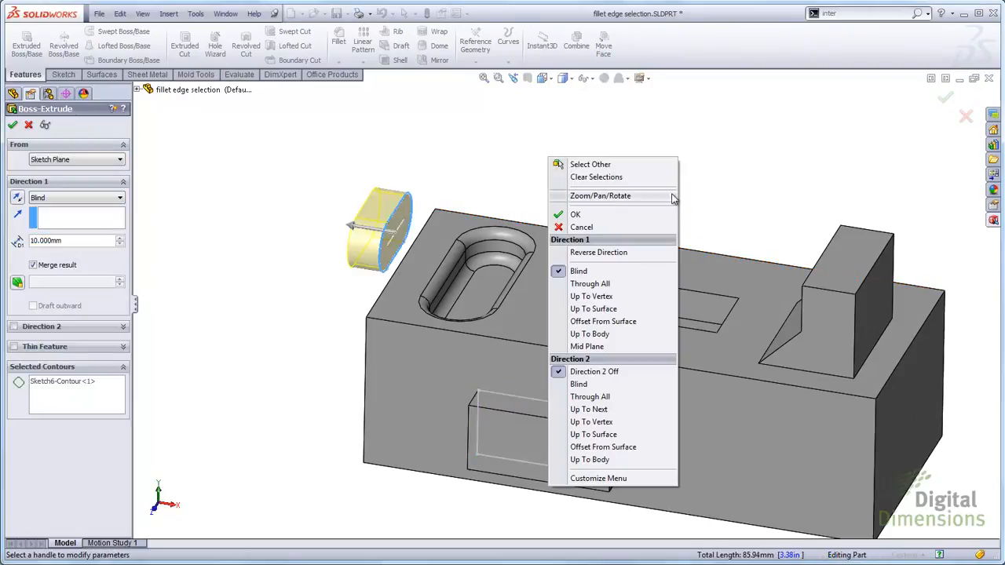
left_click(615, 309)
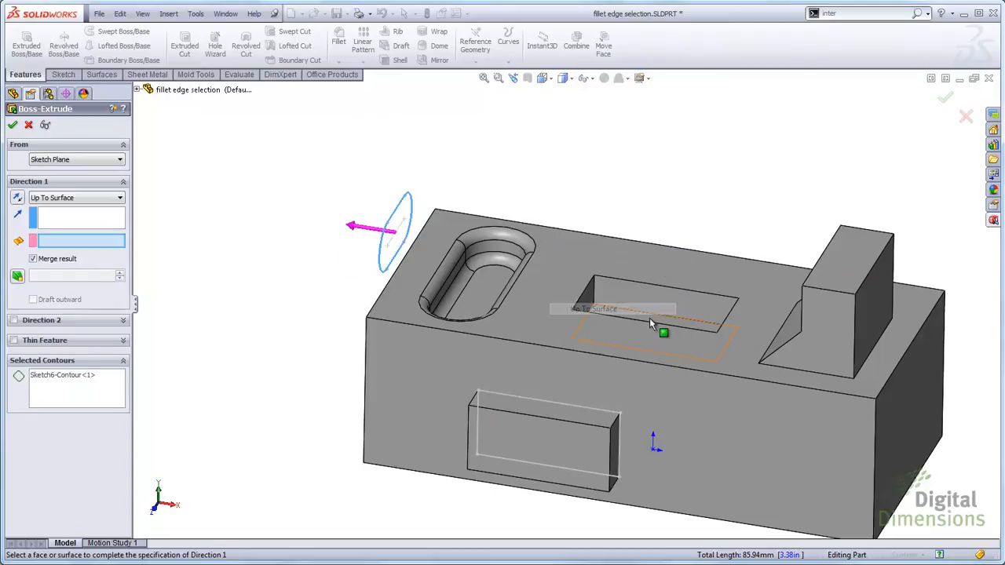
left_click(781, 335)
scroll(785, 329, "down", 4)
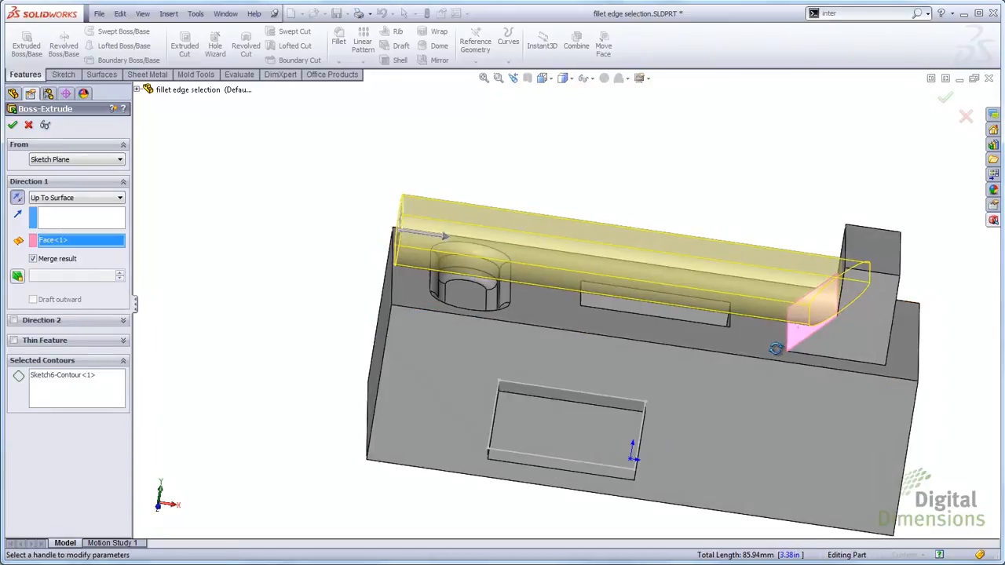
scroll(819, 287, "down", 2)
scroll(757, 329, "up", 5)
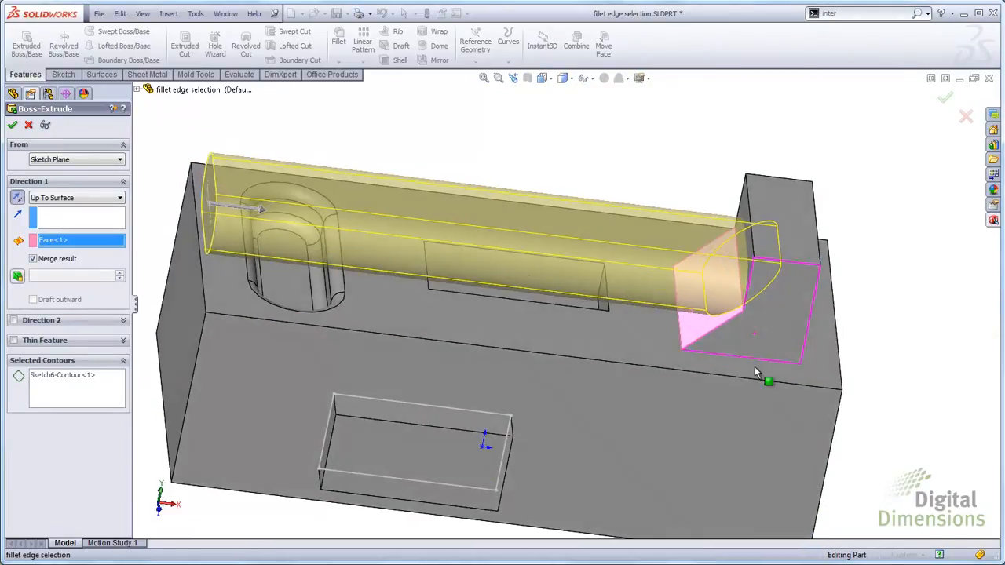
scroll(691, 314, "down", 2)
- Switch the slot-shaped extrusion's end condition to Up To Next and finish the feature
right_click(568, 183)
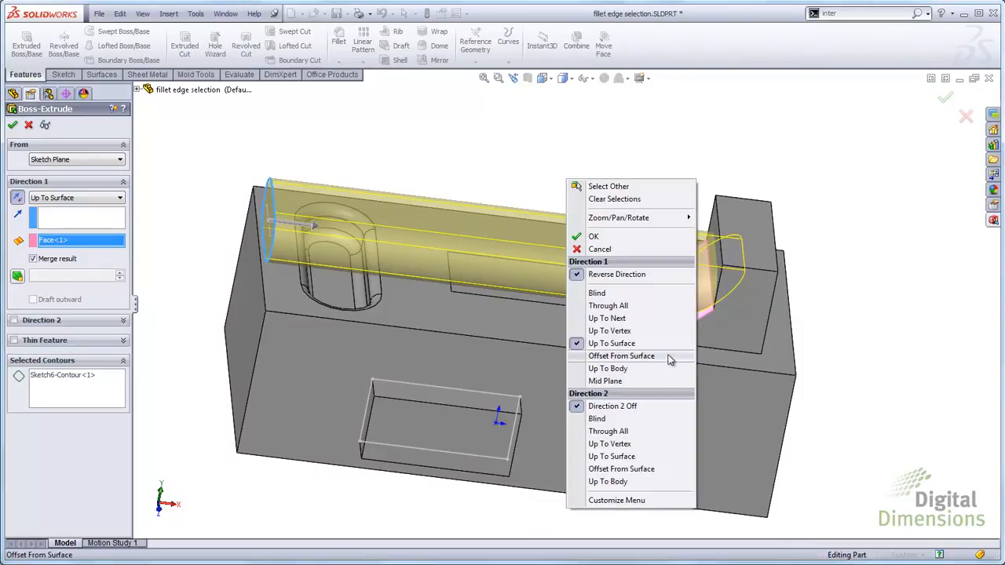
left_click(607, 318)
mouse_move(807, 351)
middle_mouse_down()
mouse_move(808, 285)
mouse_move(809, 347)
middle_mouse_up()
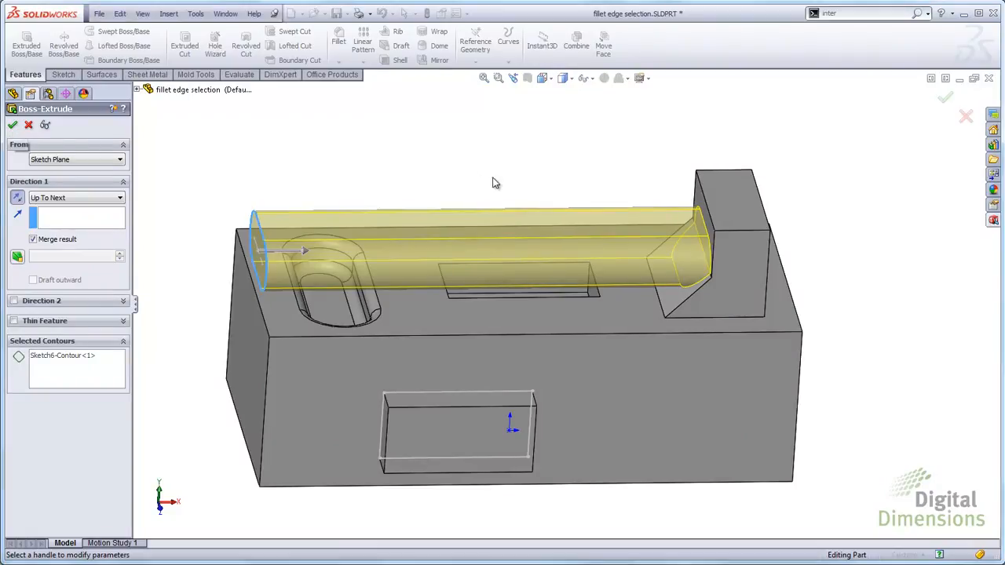
right_click(522, 166)
left_click(539, 226)
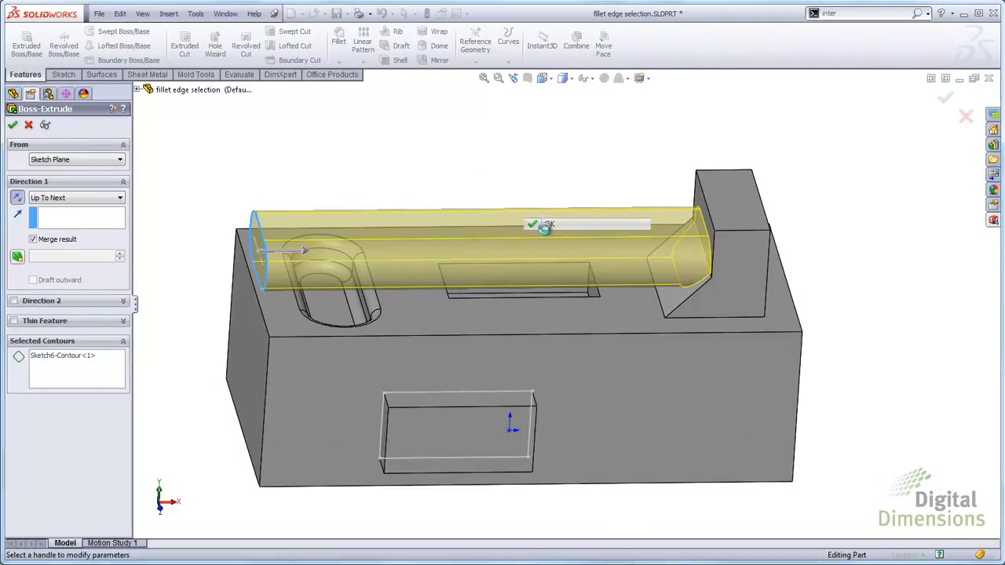
middle_click_drag(452, 165, 596, 239)
- Edit the slot-shaped extrusion so it runs Up To Surface, ending at the base block's far end face
right_click(435, 251)
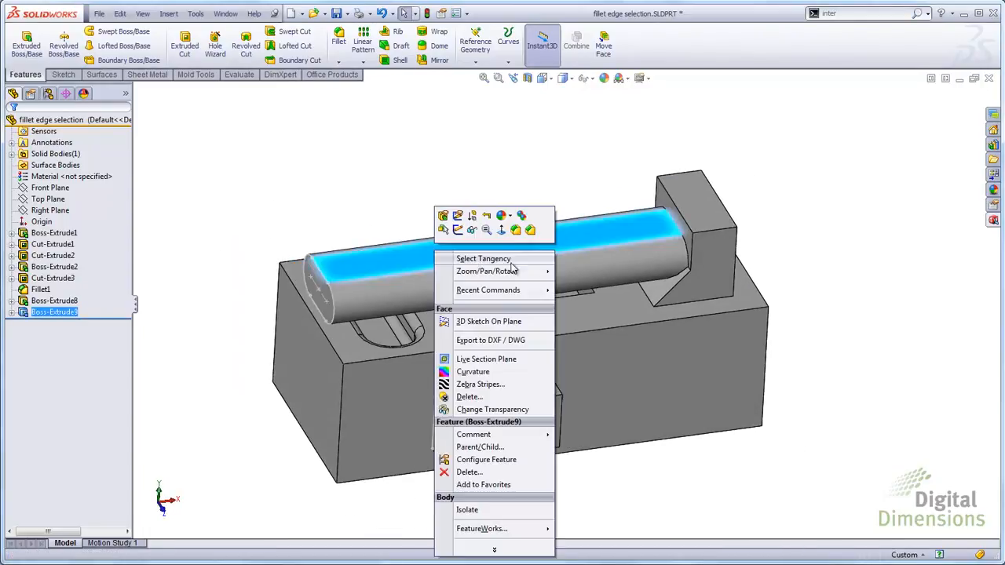
left_click(444, 216)
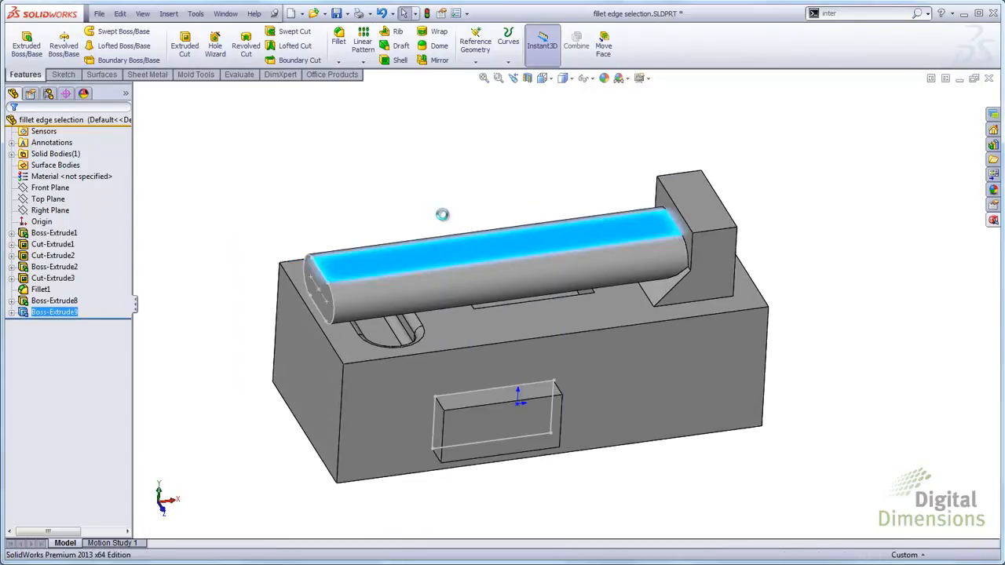
middle_click_drag(756, 314, 747, 272)
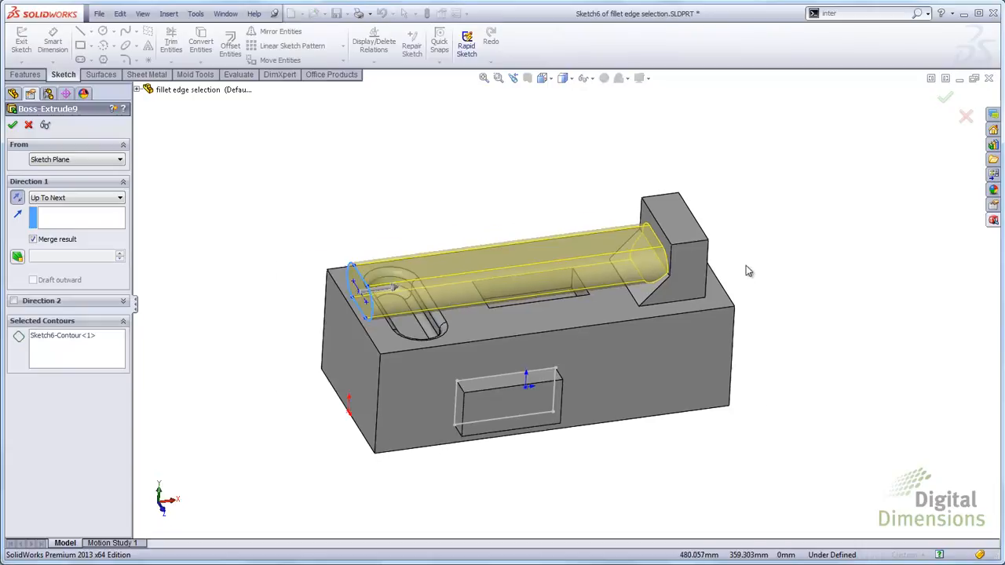
right_click(787, 253)
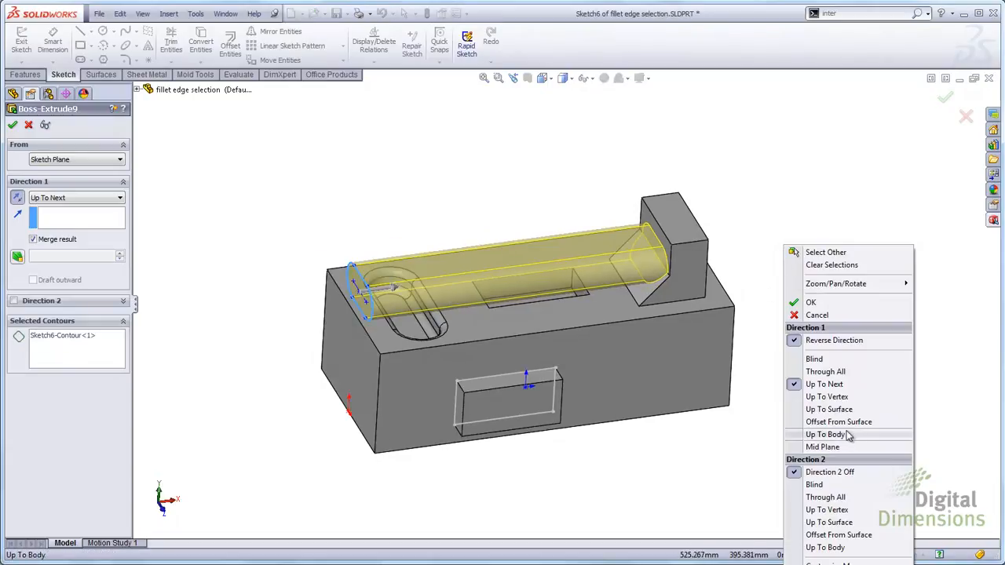
left_click(829, 409)
middle_click_drag(829, 409, 744, 362)
left_click(729, 326)
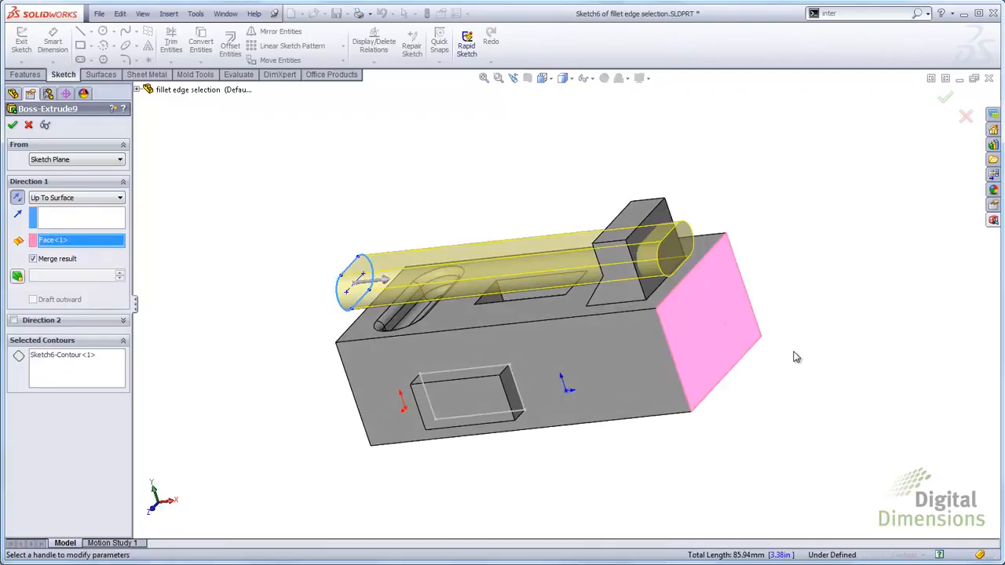
middle_click_drag(829, 354, 833, 314)
right_click(832, 305)
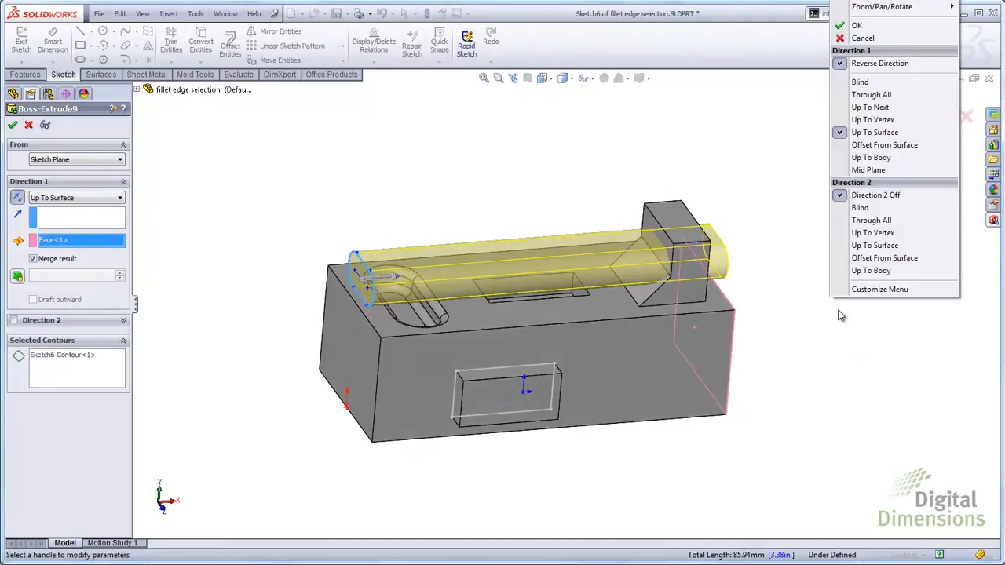
left_click(842, 29)
- Edit the slot-shaped extrusion again, setting its end condition back to Up To Next
middle_click_drag(850, 366, 782, 346)
scroll(691, 275, "down", 3)
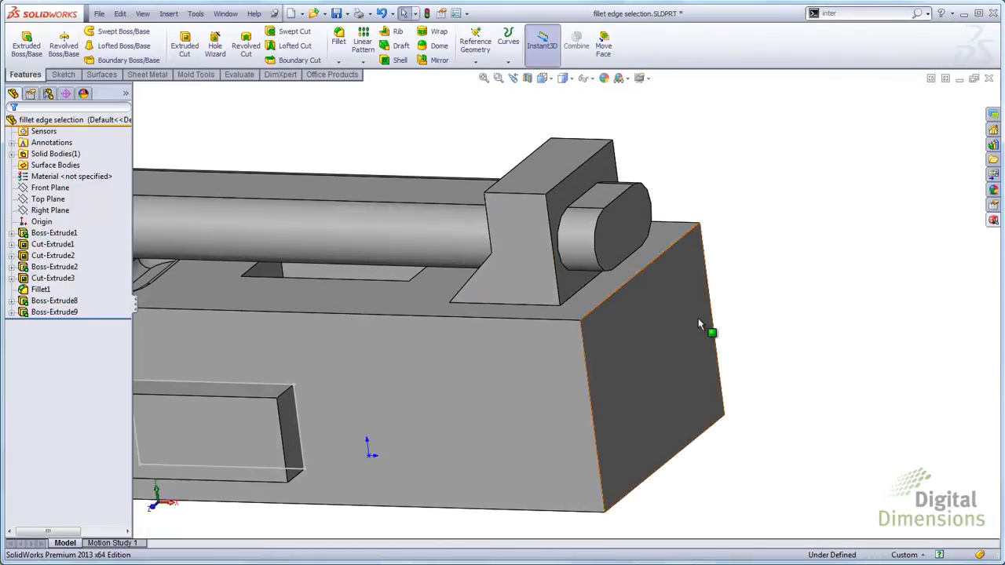
right_click(588, 236)
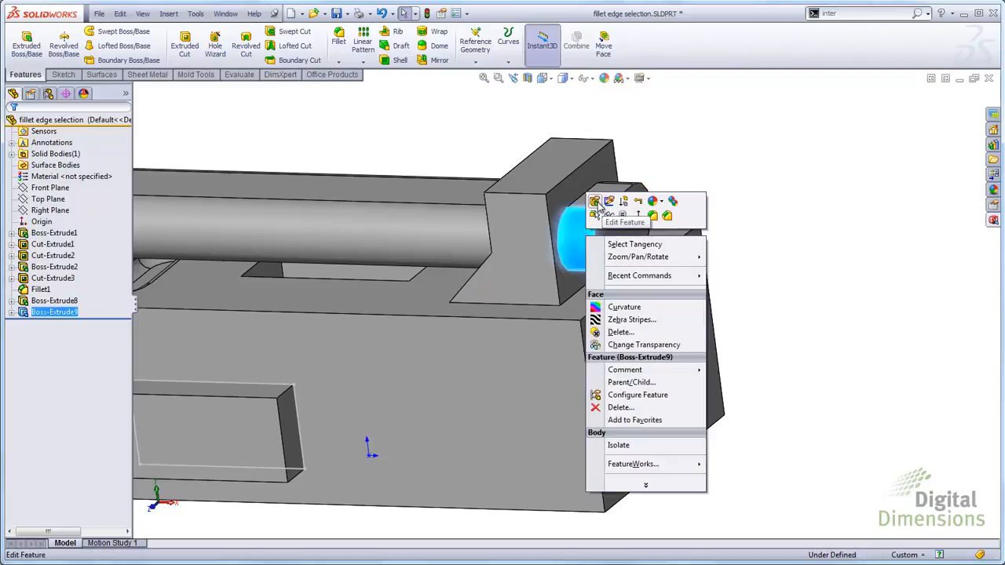
left_click(597, 204)
right_click(752, 249)
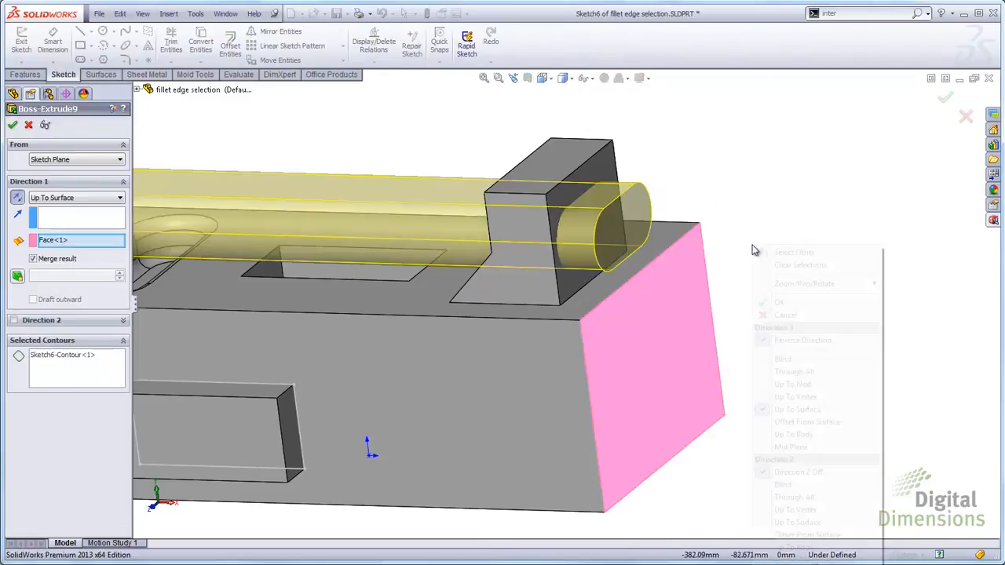
left_click(797, 384)
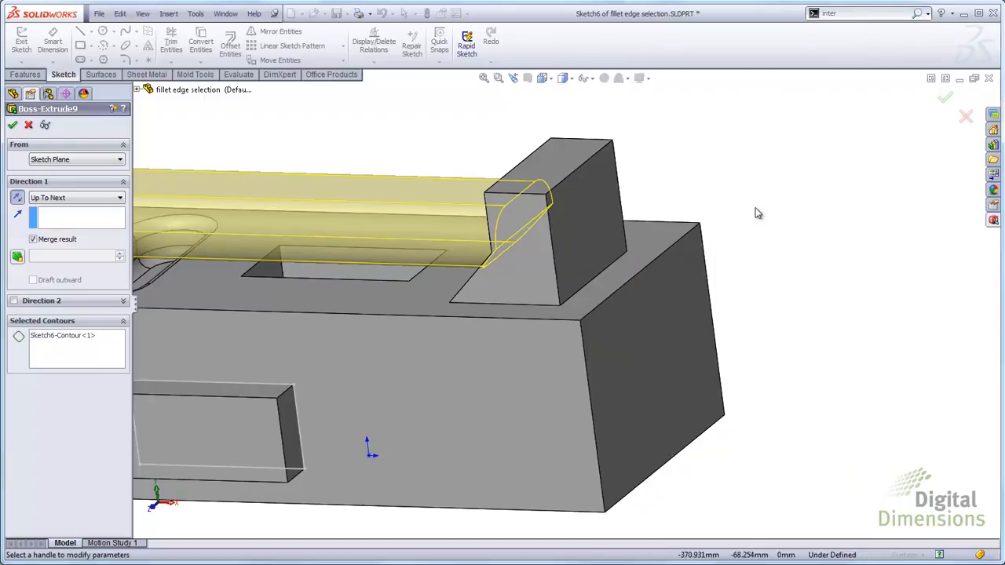
right_click(781, 208)
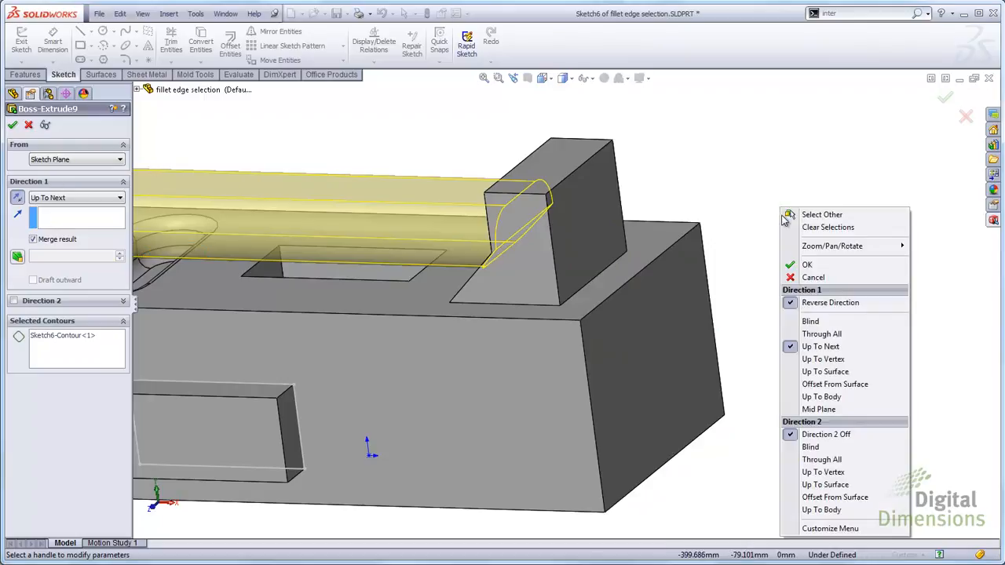
left_click(813, 267)
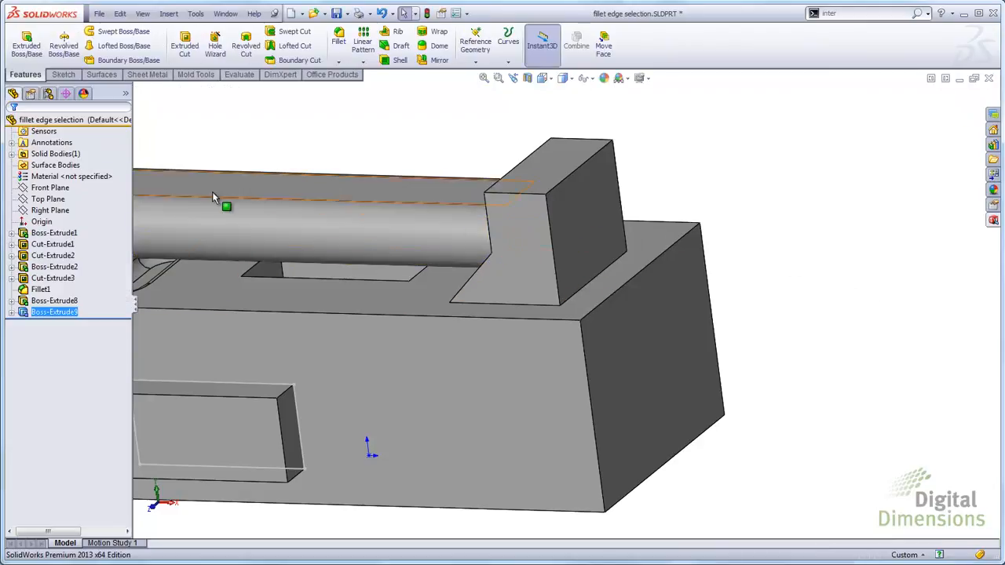
- Clear the selection and switch to the SolidWorks What's New 2013 features slide
left_click(385, 158)
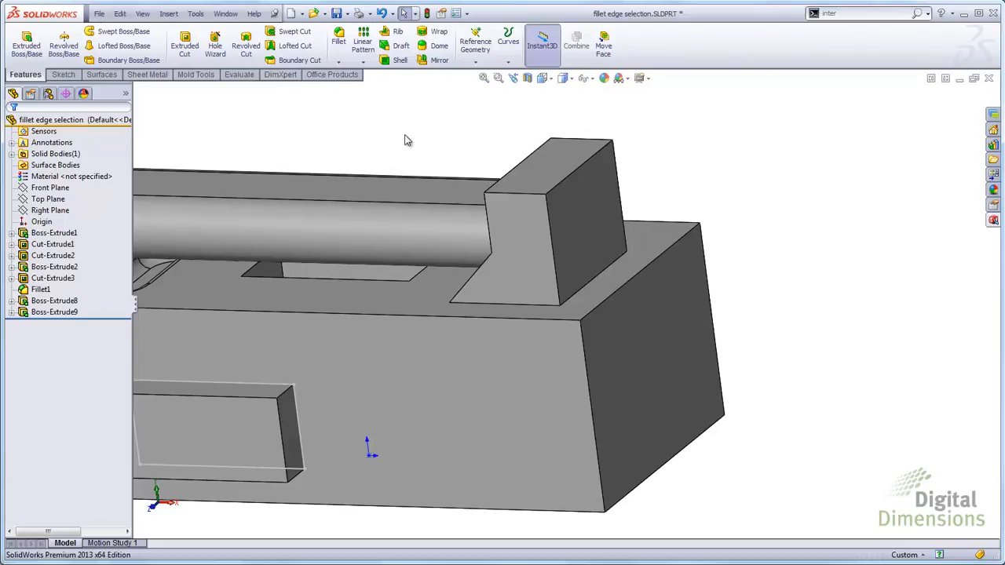
key("alt+Tab")
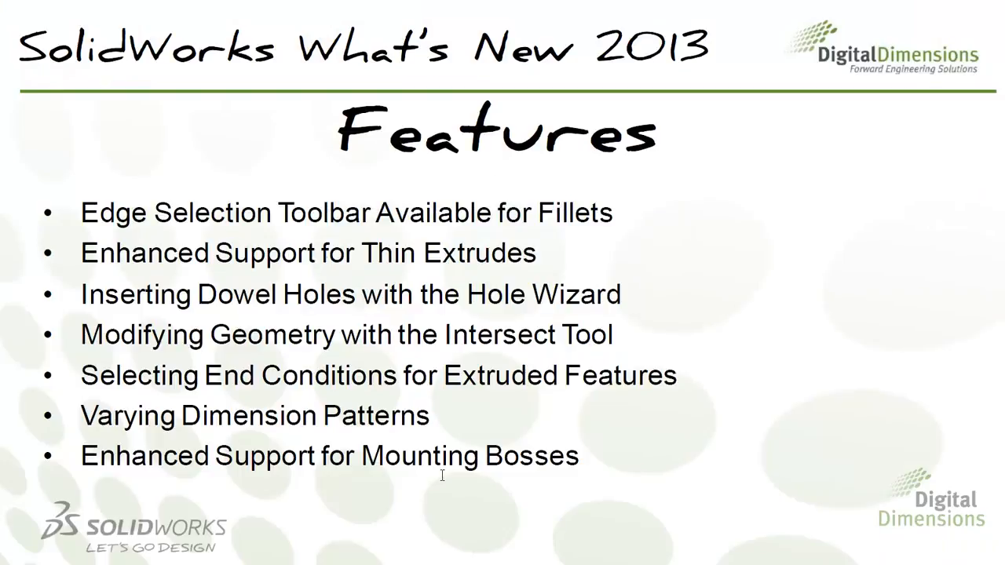
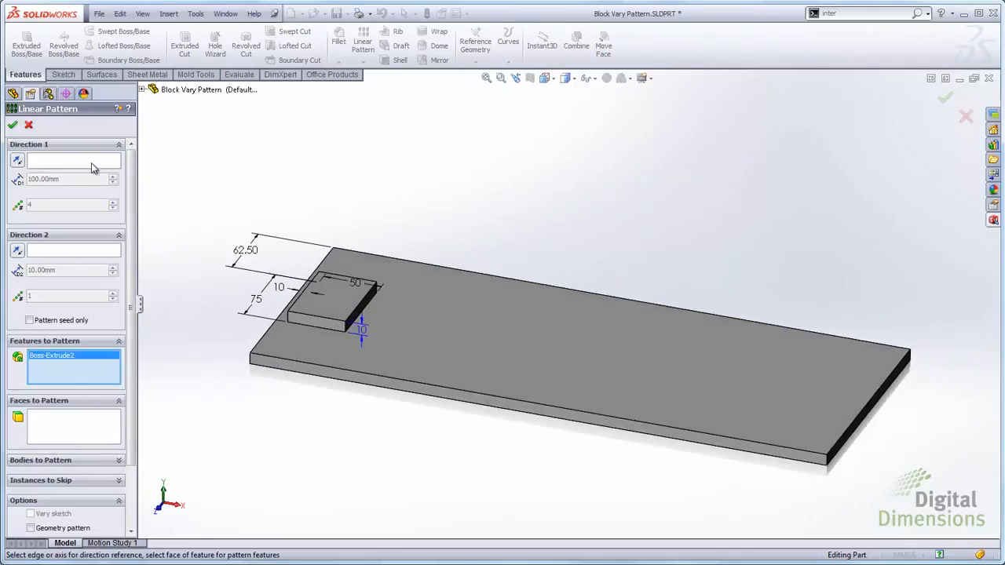
- Set the plate's long back edge as Direction 1 for the raised block's linear pattern
left_click(91, 162)
middle_click_drag(377, 184, 388, 224)
left_click(370, 174)
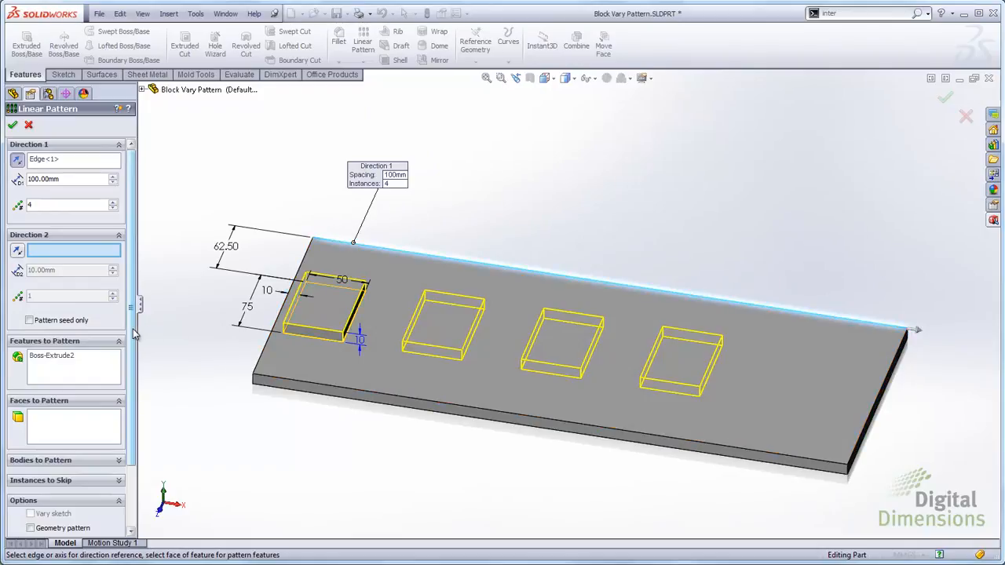
- Enable Instances to Vary for the linear pattern and set the Direction 1 spacing increment to 20 mm
scroll(133, 334, "down", 2)
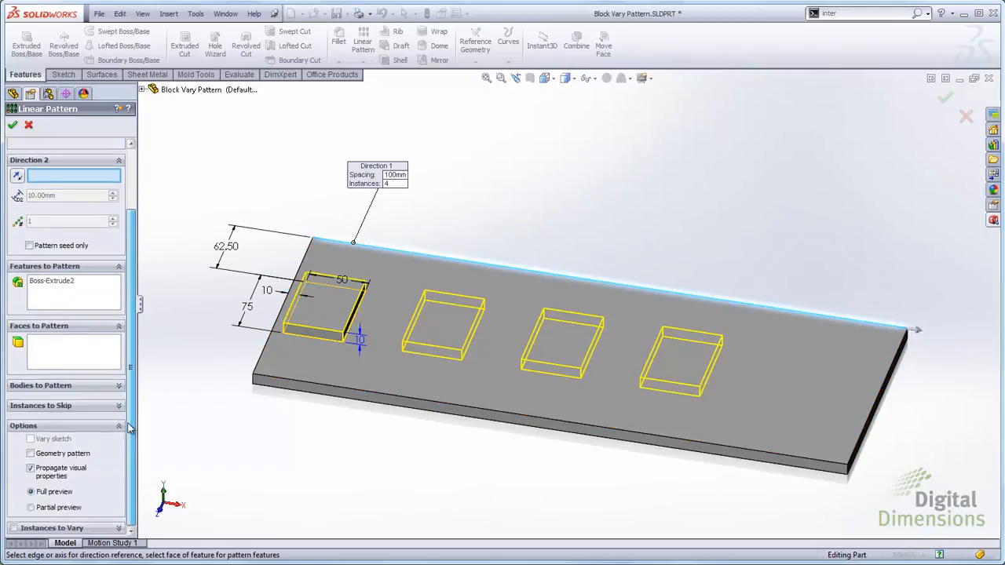
left_click(14, 528)
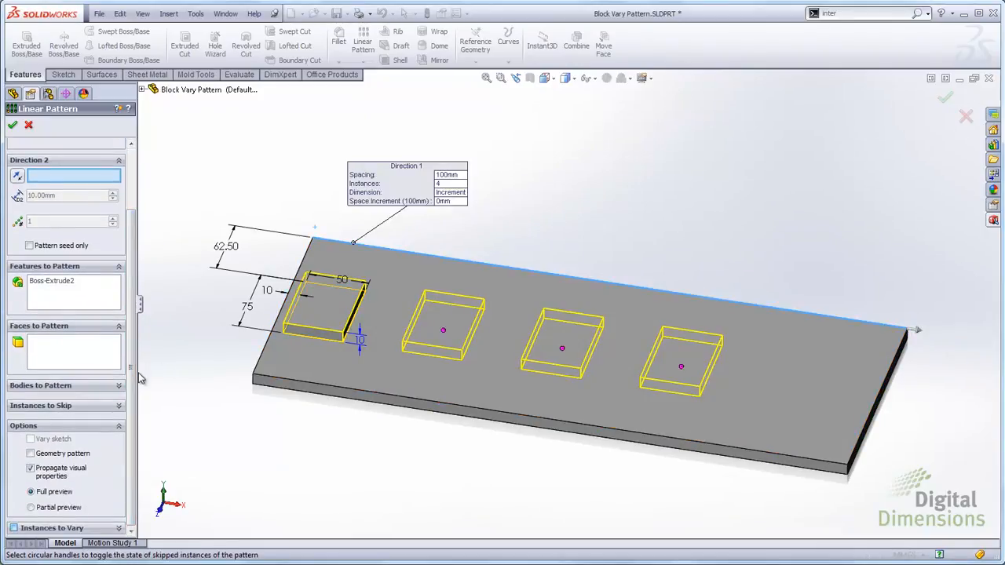
left_click_drag(134, 406, 137, 511)
middle_click_drag(148, 514, 234, 486)
left_click_drag(133, 416, 145, 212)
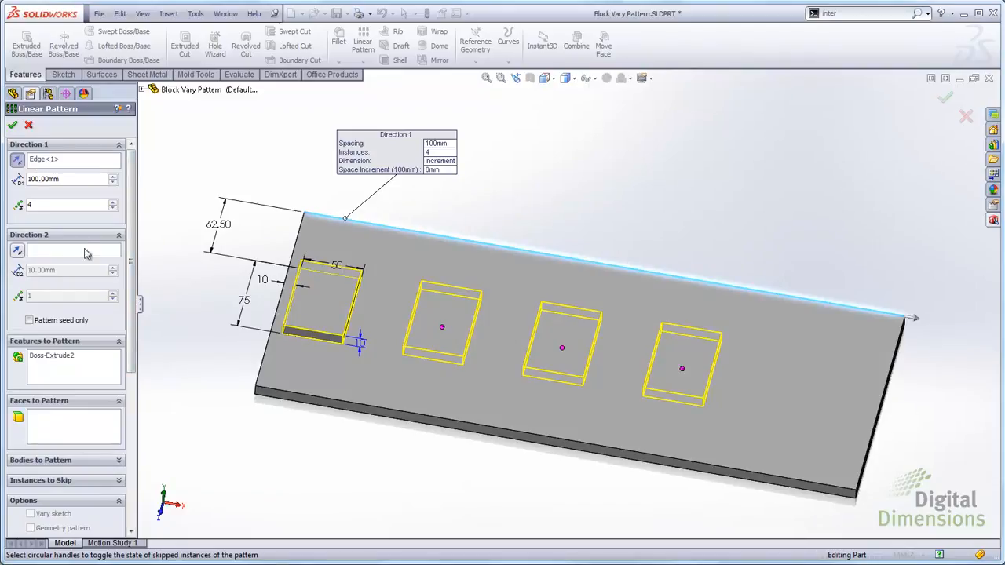
left_click_drag(132, 312, 130, 485)
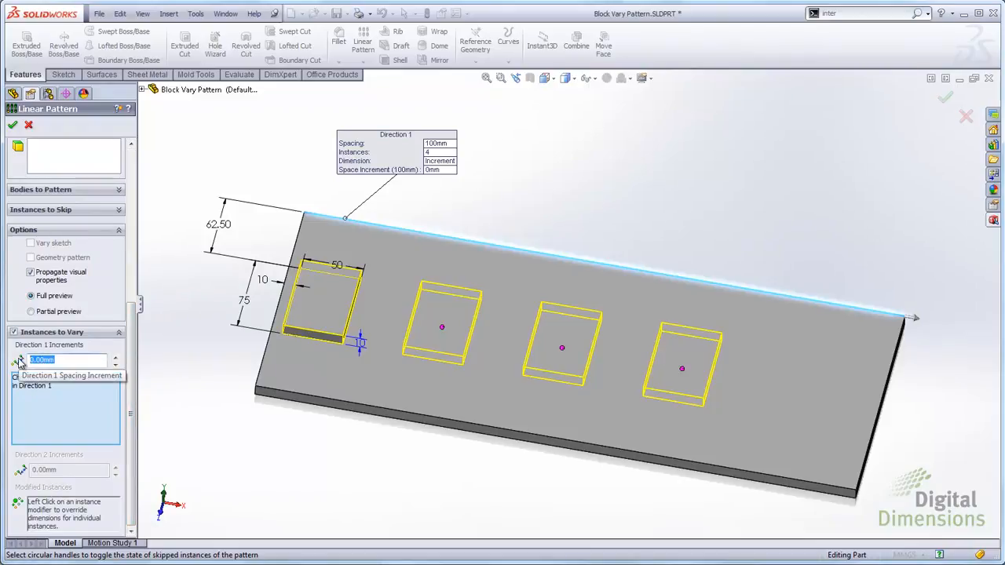
key("Return")
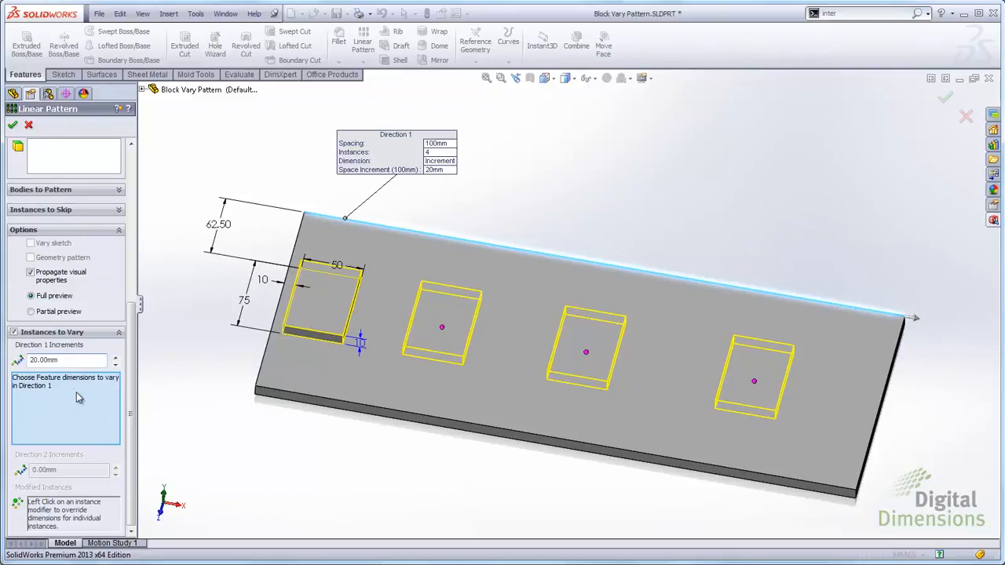
middle_click_drag(164, 390, 219, 294)
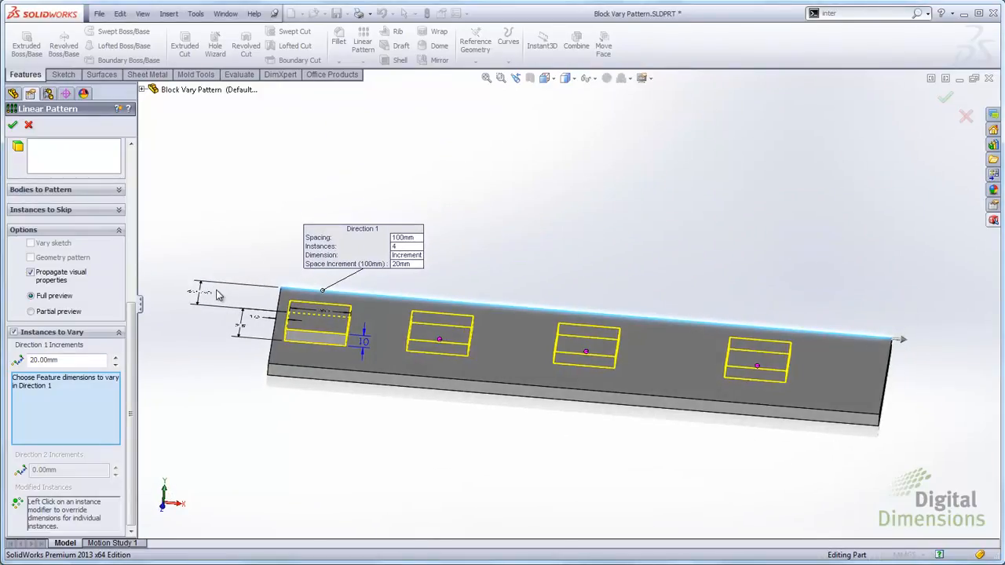
- Vary the raised block's height along Direction 1 by a 20 mm increment and accept the linear pattern
scroll(314, 351, "down", 4)
left_click(416, 330)
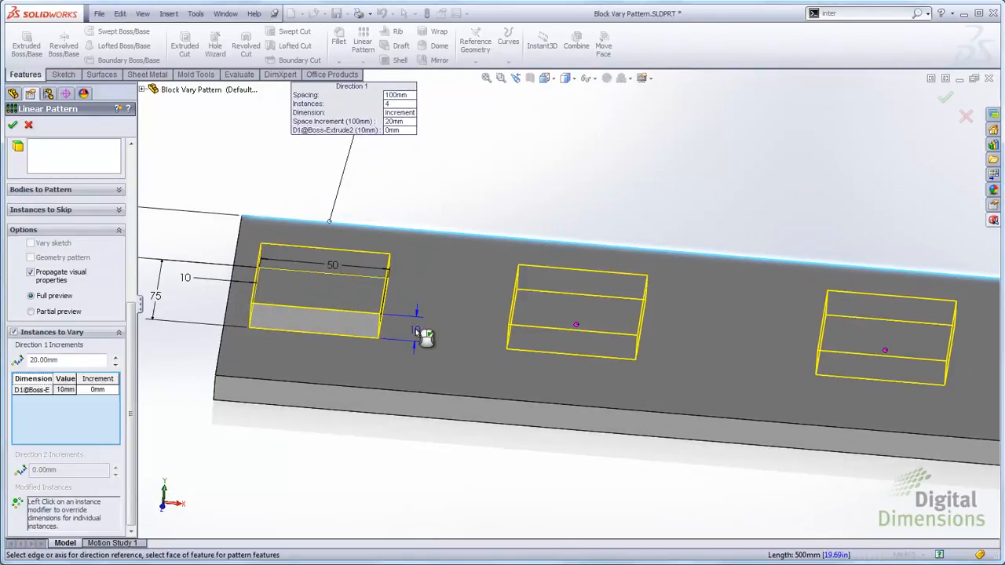
left_click(99, 390)
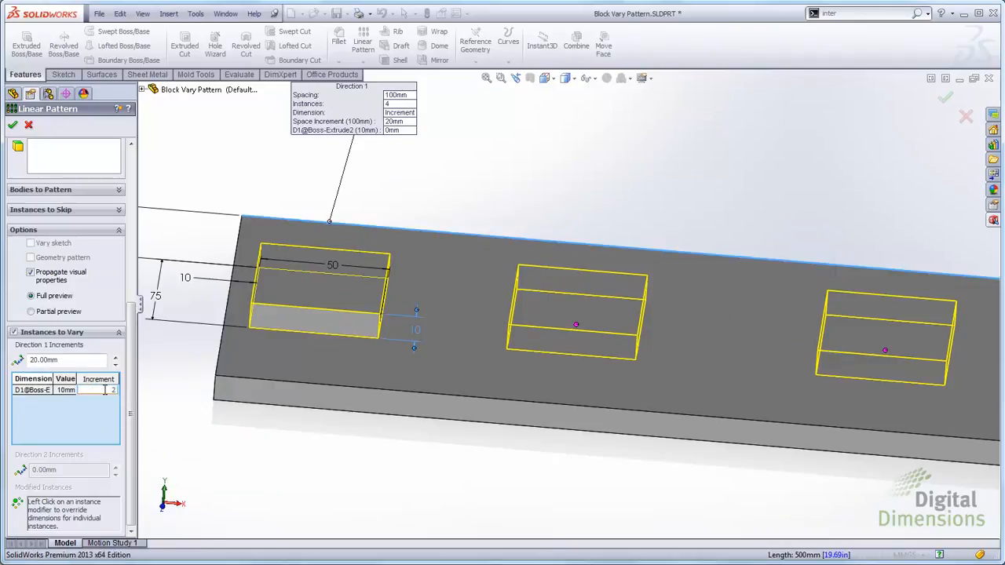
key("Return")
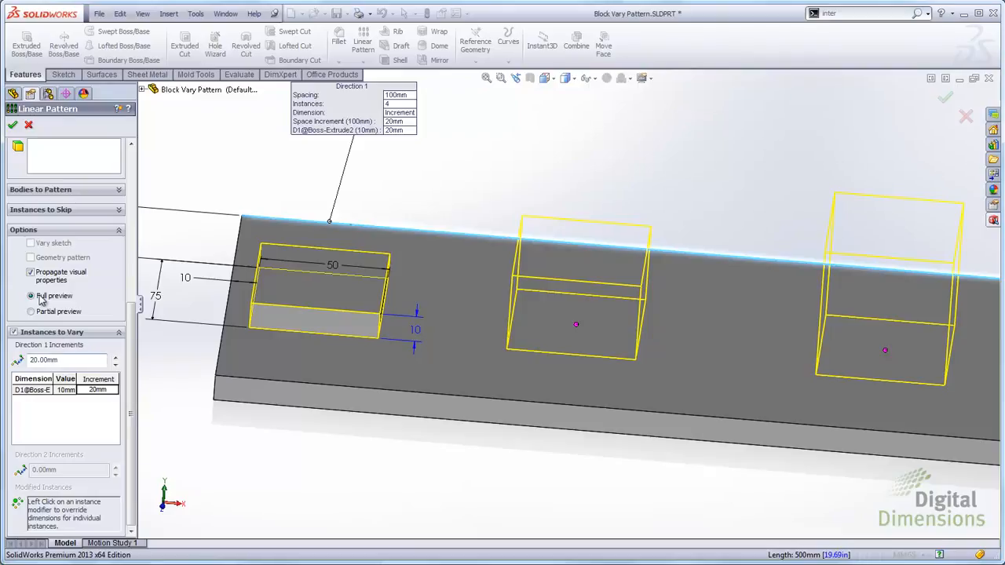
scroll(559, 444, "up", 1)
middle_click_drag(563, 426, 743, 434)
scroll(737, 422, "up", 3)
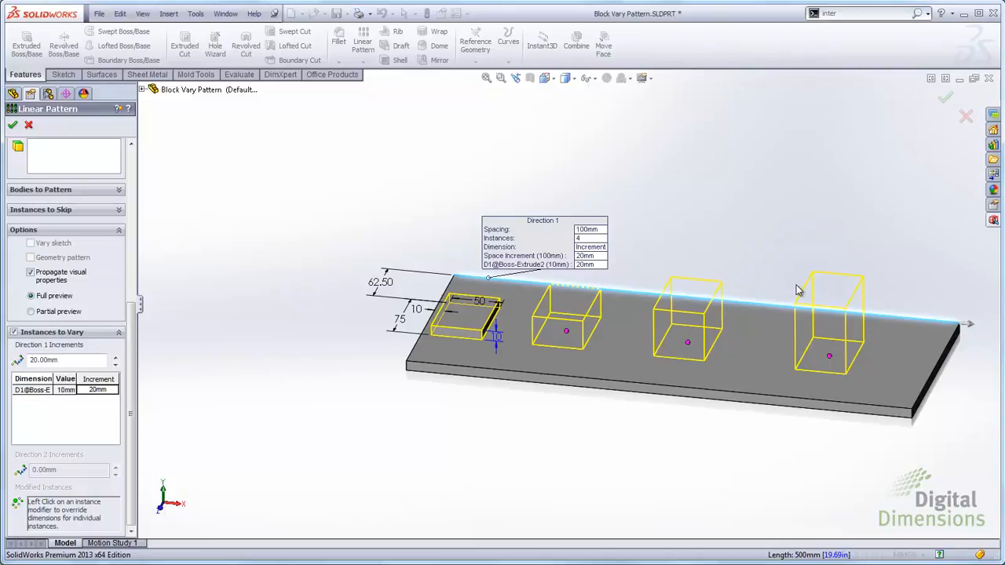
left_click(14, 123)
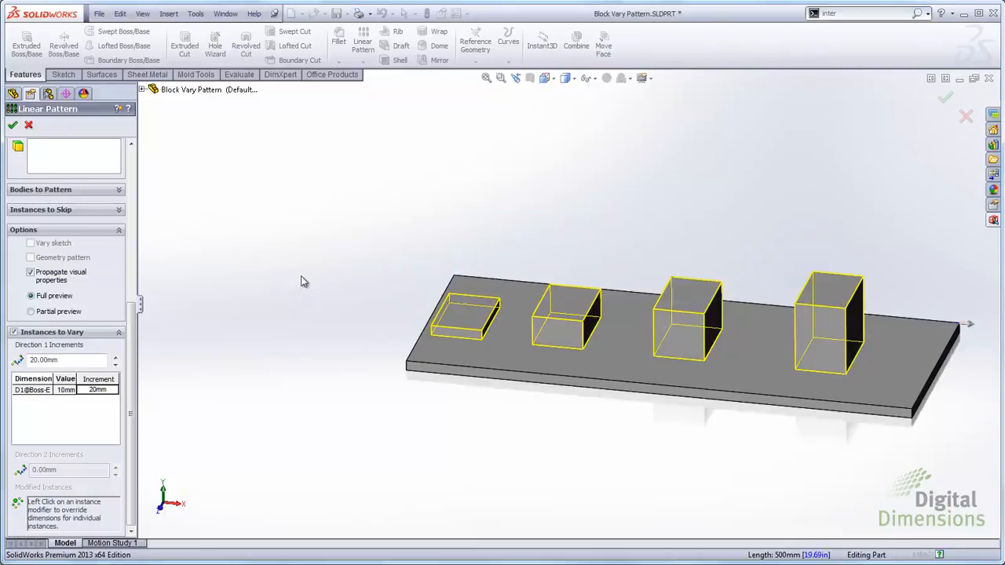
- Edit the block's linear pattern and set its Direction 1 spacing increment to 30 mm
scroll(765, 340, "down", 3)
middle_click_drag(714, 344, 734, 312)
right_click(55, 270)
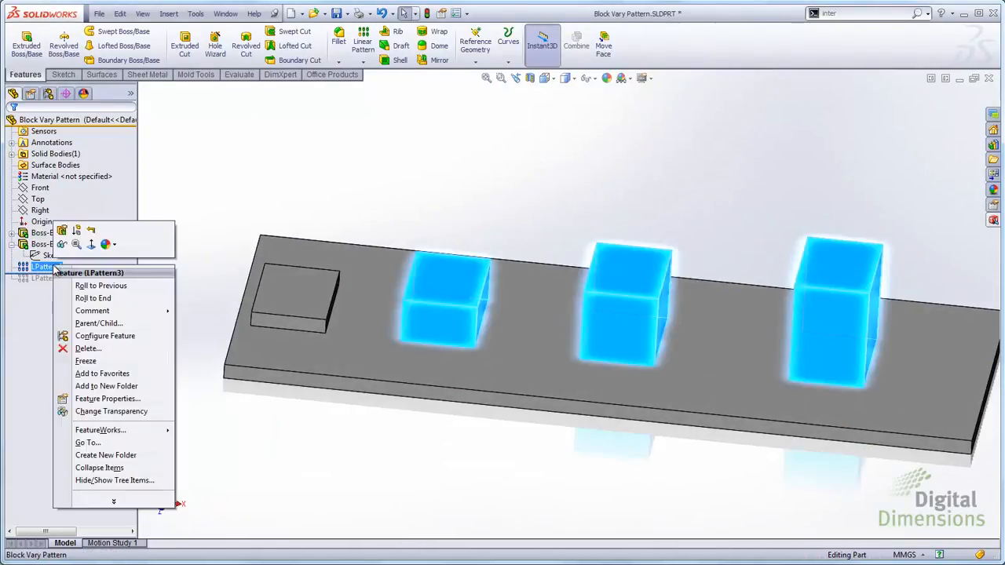
left_click(62, 231)
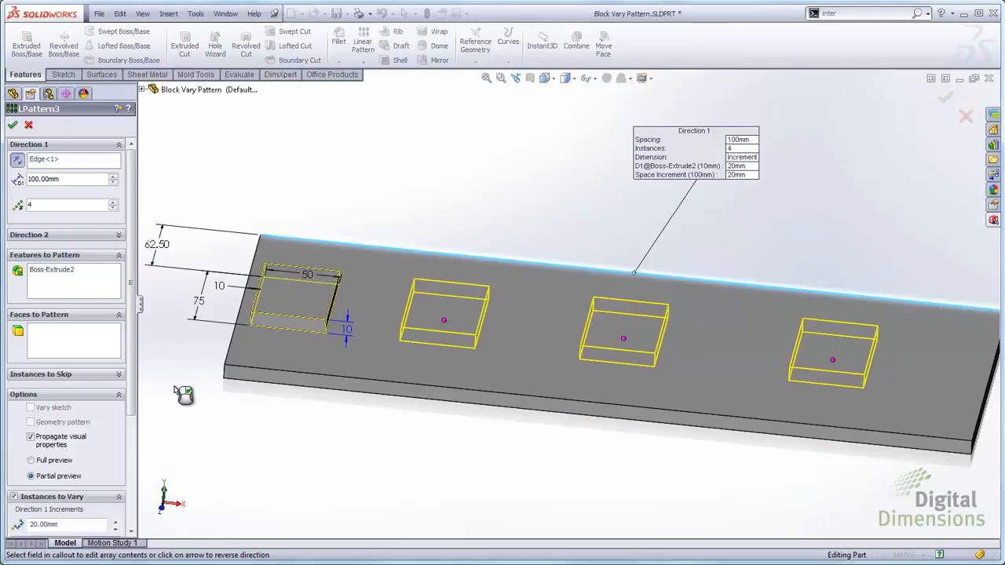
scroll(132, 377, "down", 5)
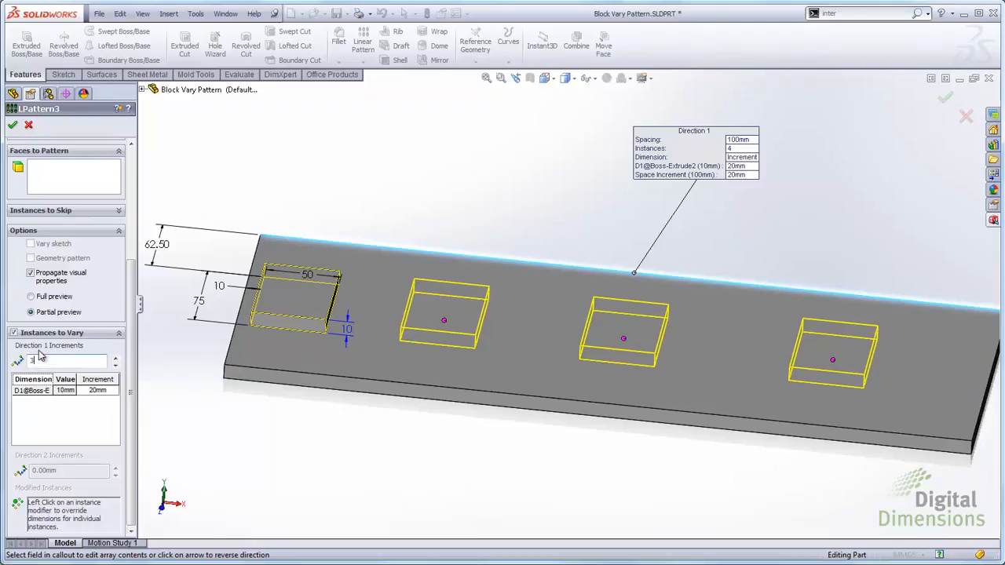
key("Return")
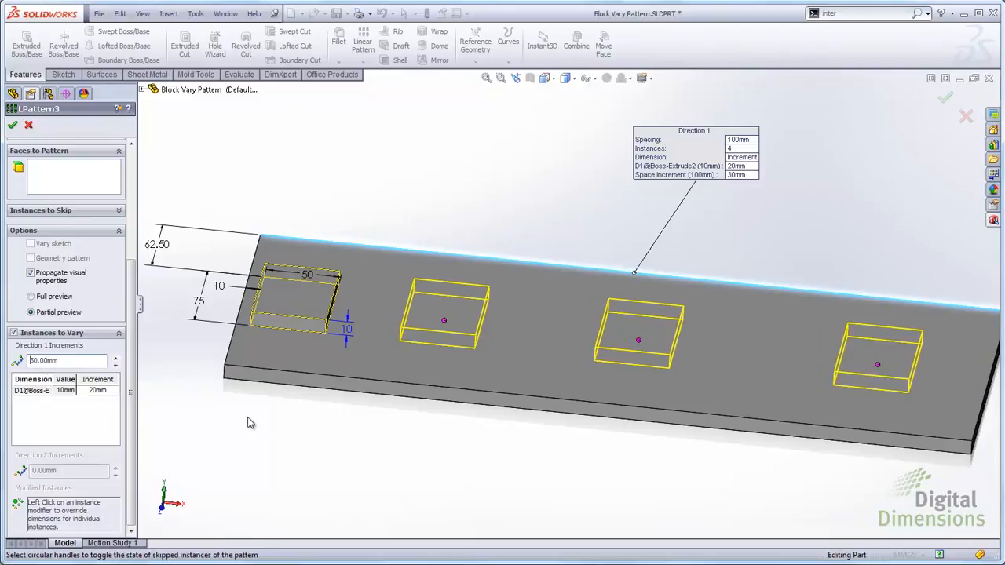
- Add the block's 50 mm width to the dimensions varied in Direction 1, with a 20 mm increment
left_click(100, 410)
middle_click_drag(188, 428, 282, 400)
left_click(307, 252)
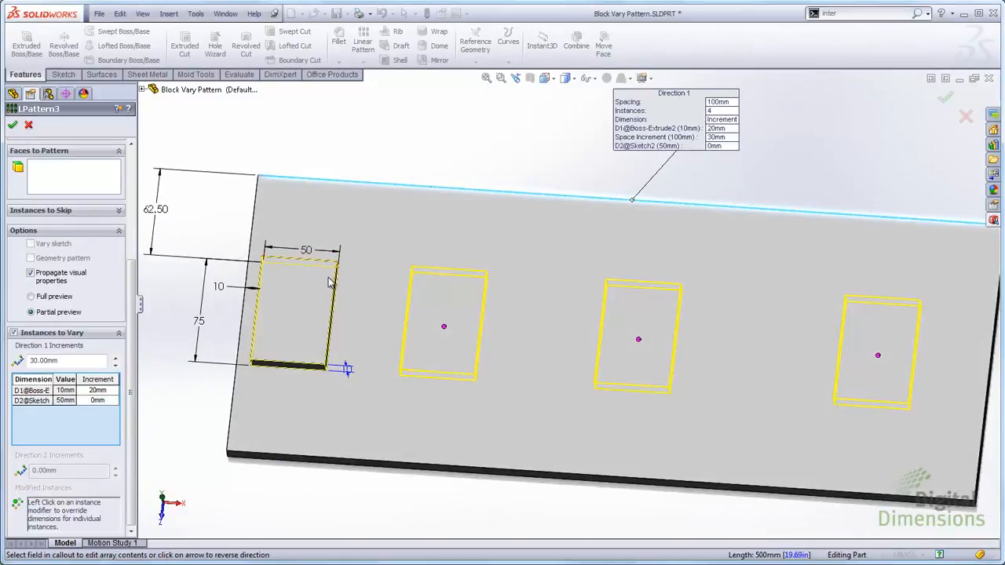
left_click(100, 401)
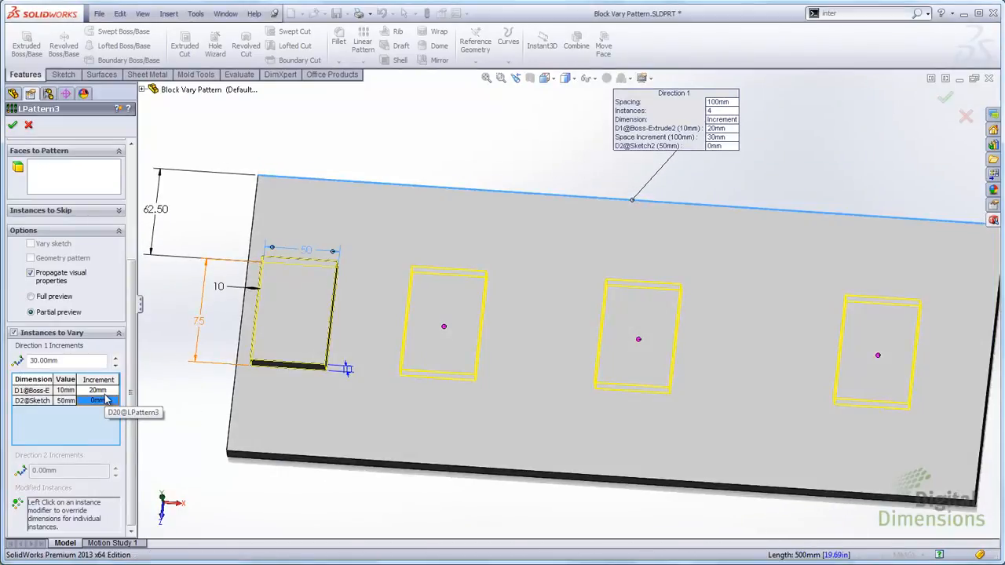
double_click(105, 401)
type("2")
key("Return")
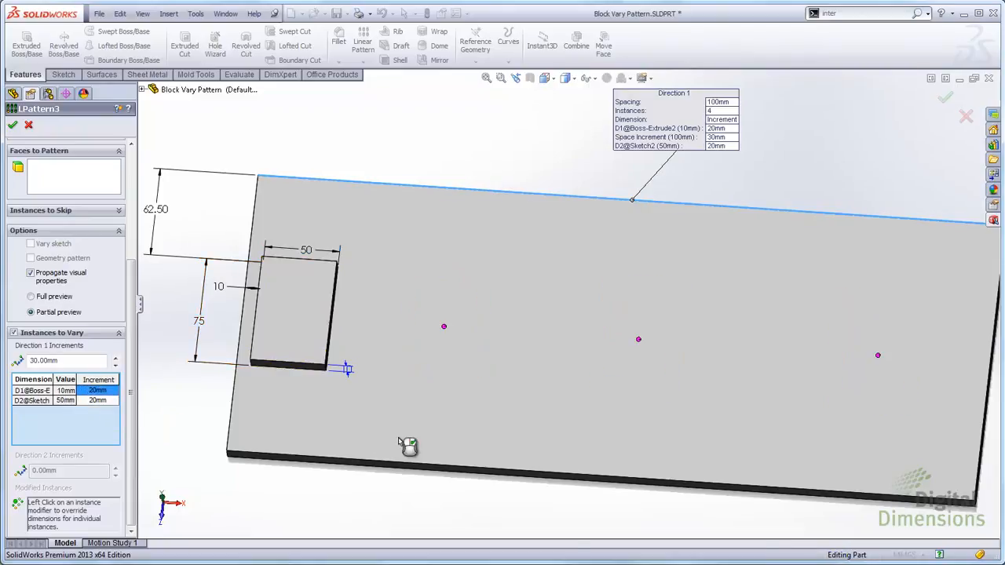
- Switch the pattern to full preview and set the Direction 1 spacing increment to 25 mm
scroll(408, 448, "up", 2)
left_click(34, 297)
scroll(716, 364, "down", 2)
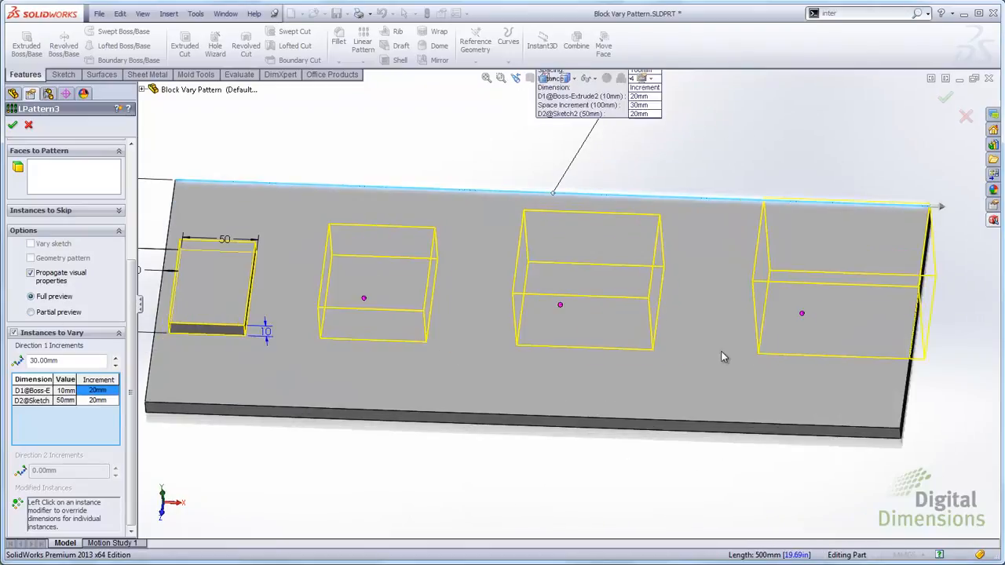
scroll(798, 375, "up", 1)
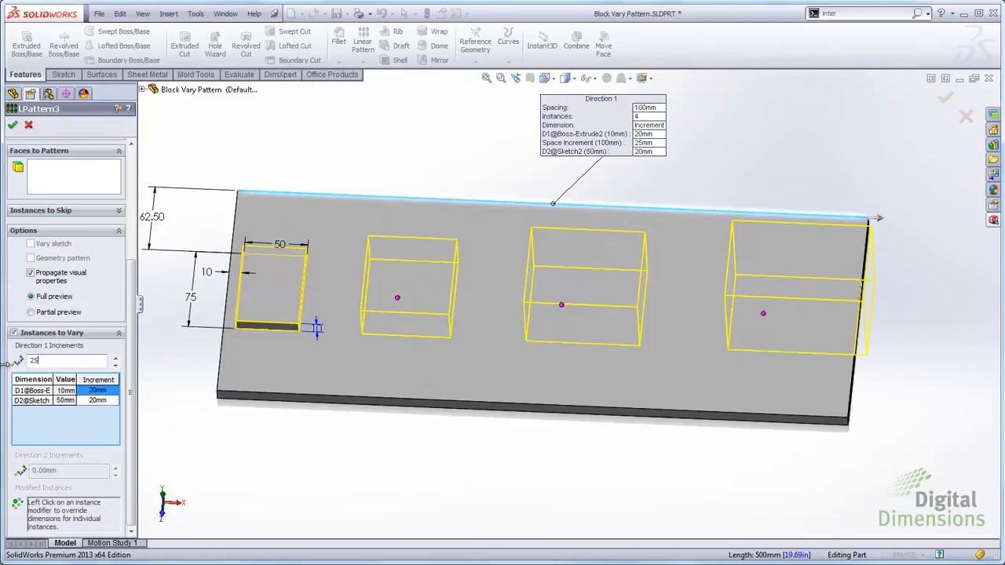
- Vary the block's 75 mm length along Direction 1 by a 15 mm increment and accept the pattern
middle_click_drag(280, 448, 280, 413)
middle_click_drag(272, 286, 271, 327)
scroll(194, 272, "down", 1)
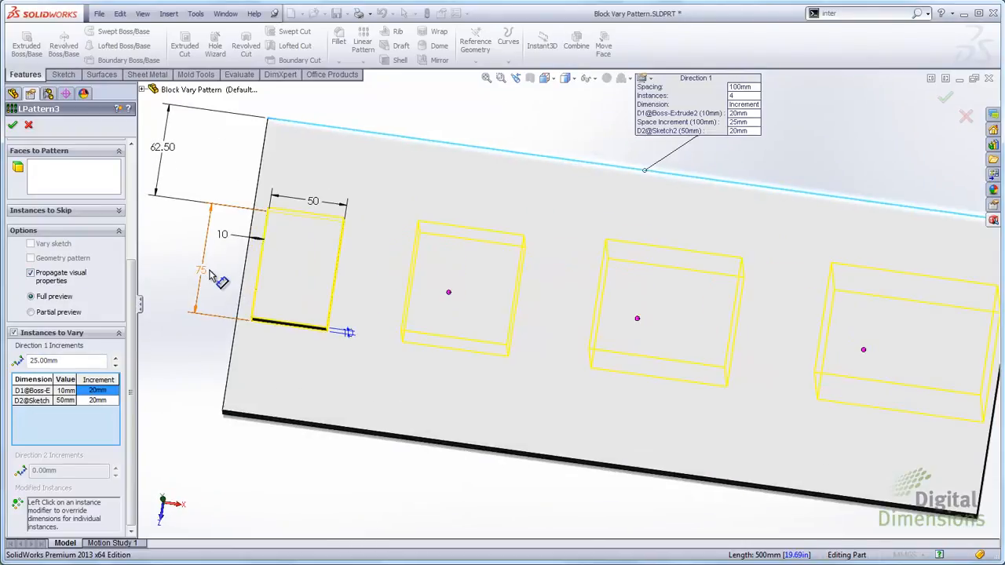
left_click(203, 272)
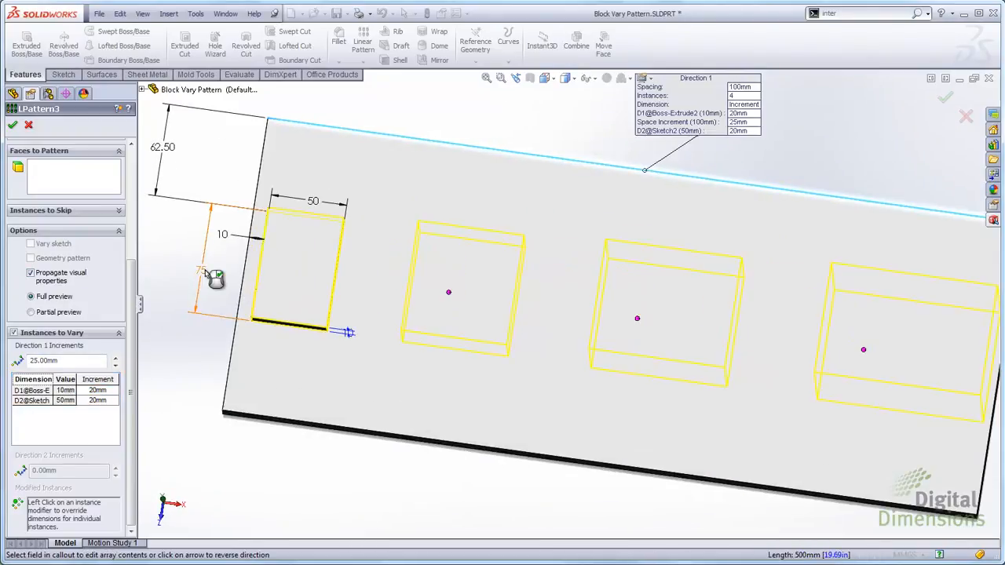
left_click(87, 427)
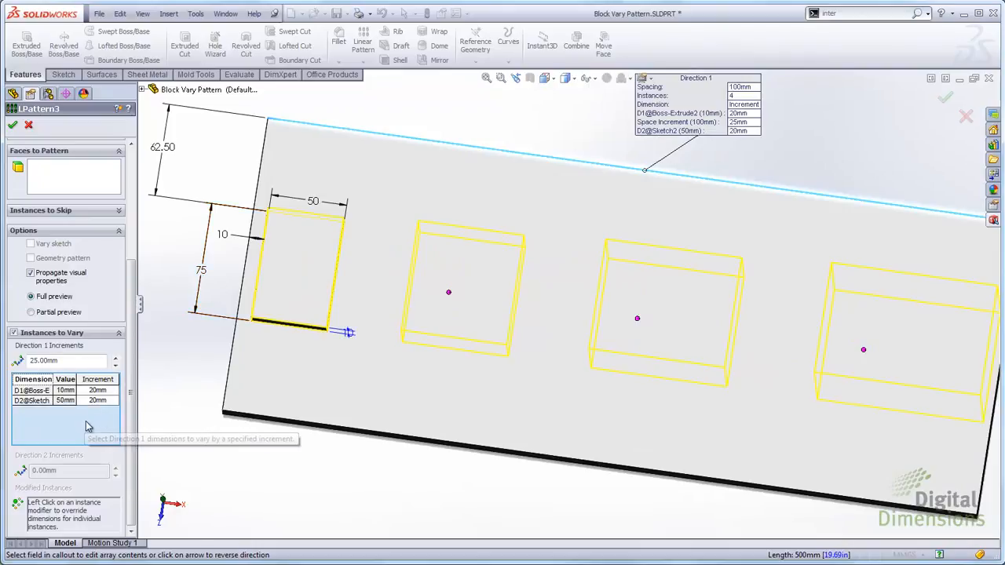
left_click(201, 270)
left_click(101, 410)
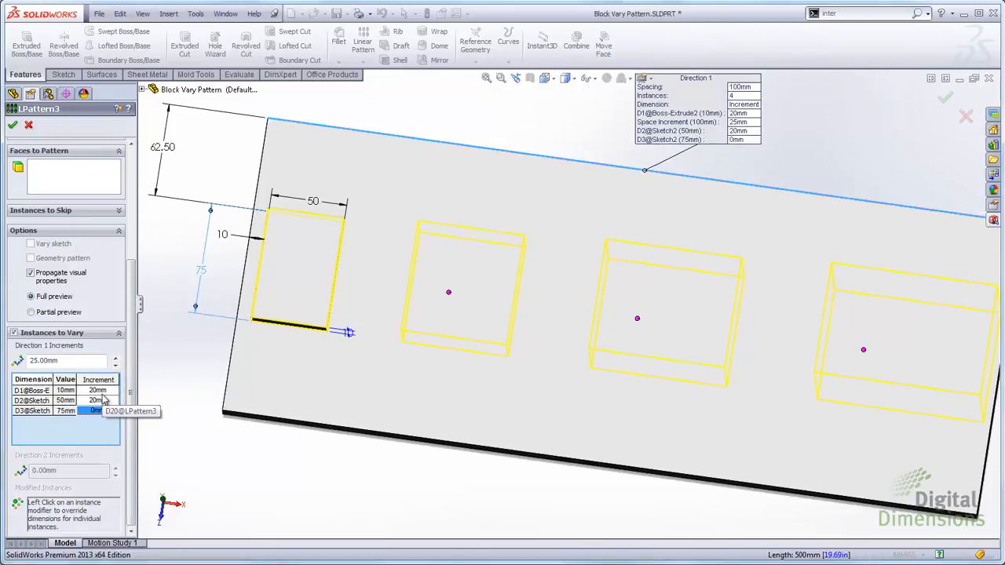
type("115")
key("Return")
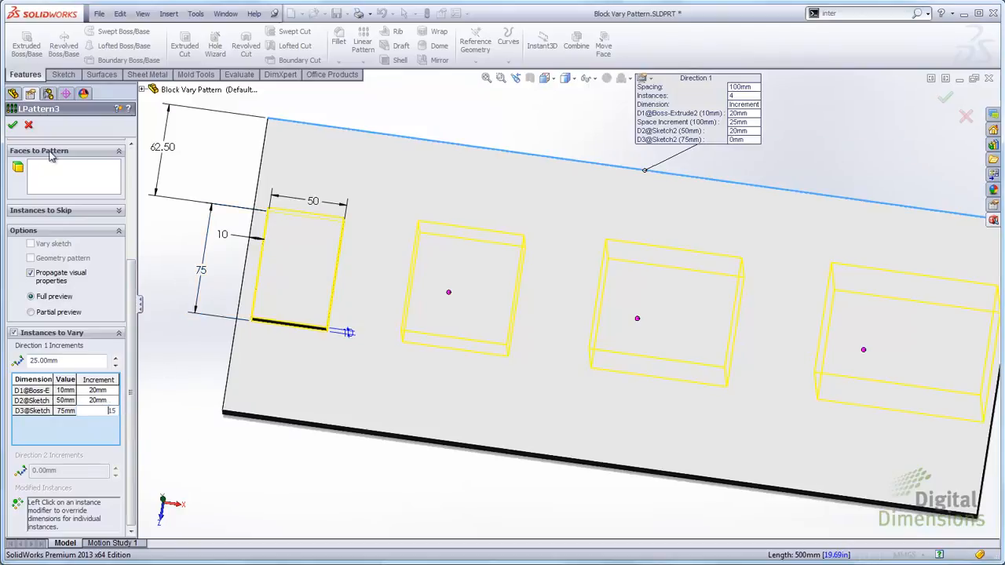
left_click(14, 127)
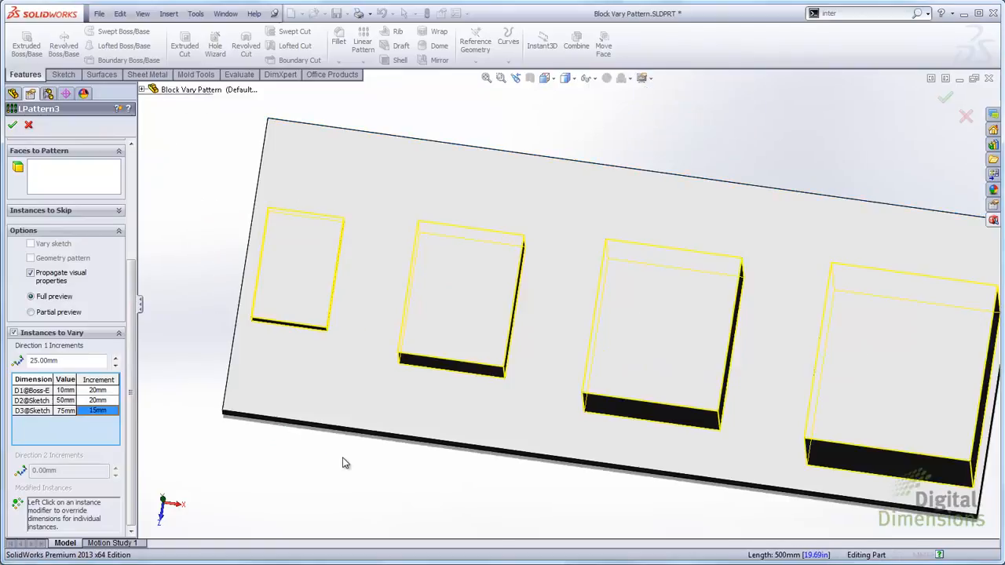
- Examine the patterned blocks and the source block's sketch dimensions, exiting the sketch without changes
key("f")
middle_click_drag(432, 457, 455, 351)
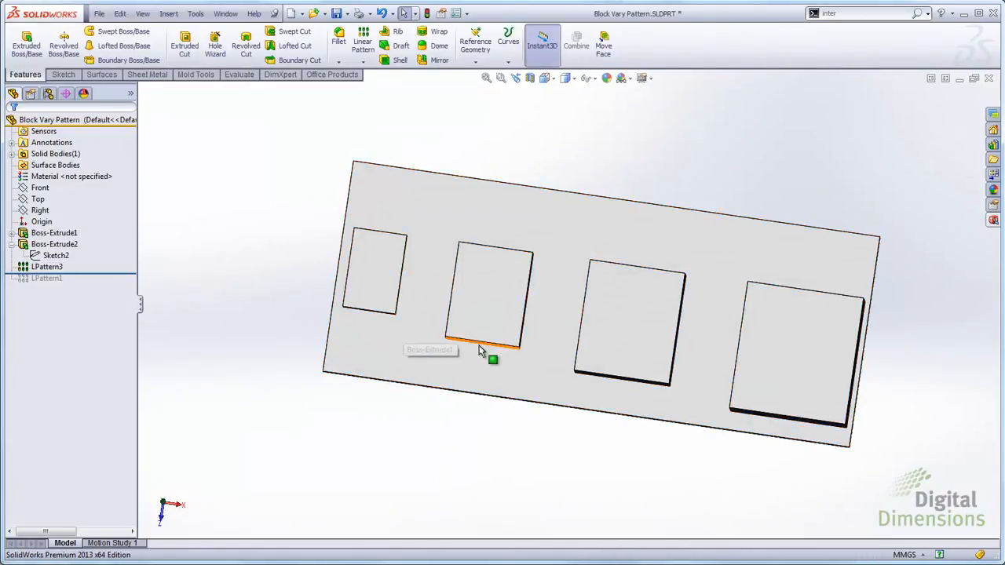
middle_click_drag(793, 420, 371, 355)
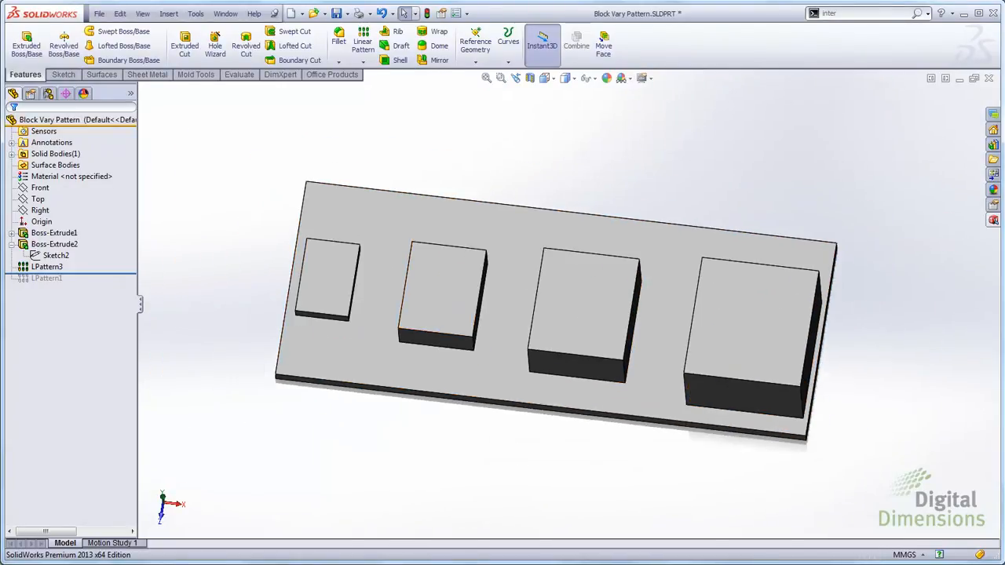
left_click(56, 255)
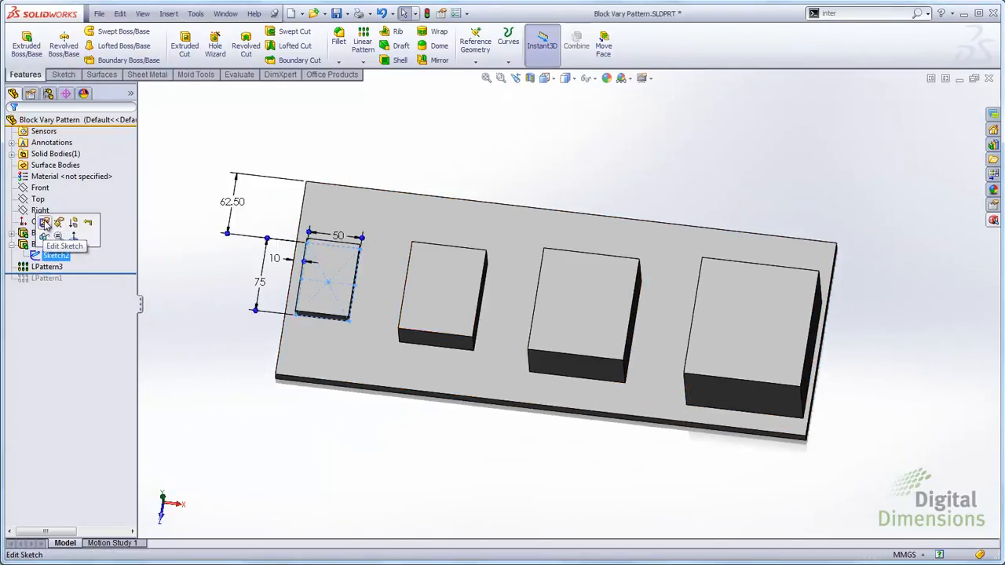
left_click(44, 224)
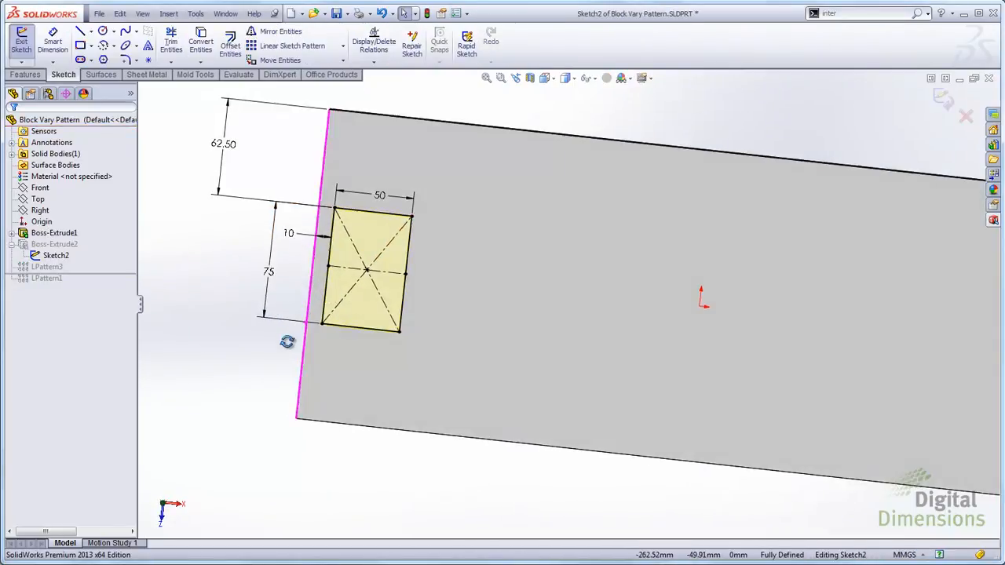
scroll(345, 247, "down", 2)
scroll(324, 230, "up", 2)
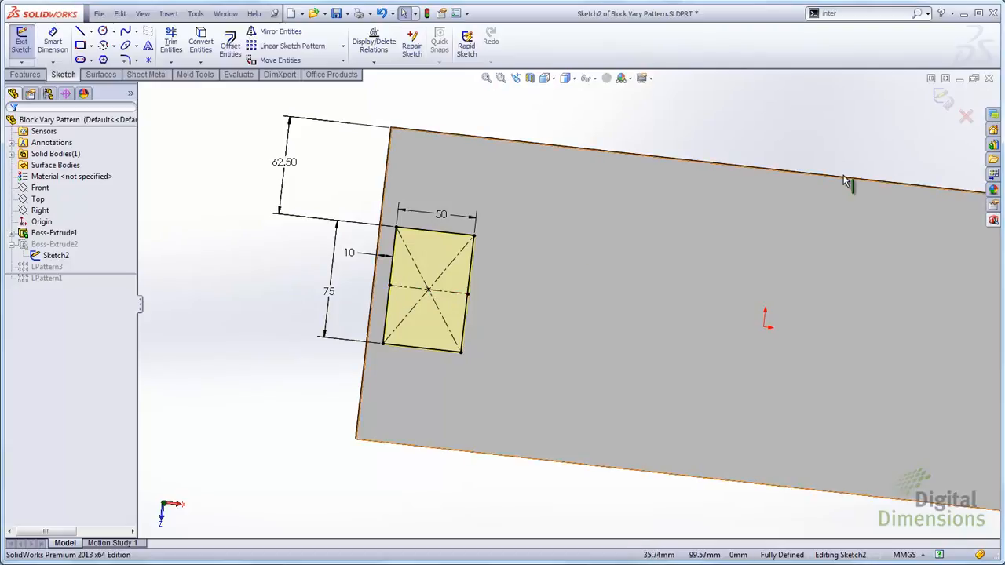
left_click(938, 97)
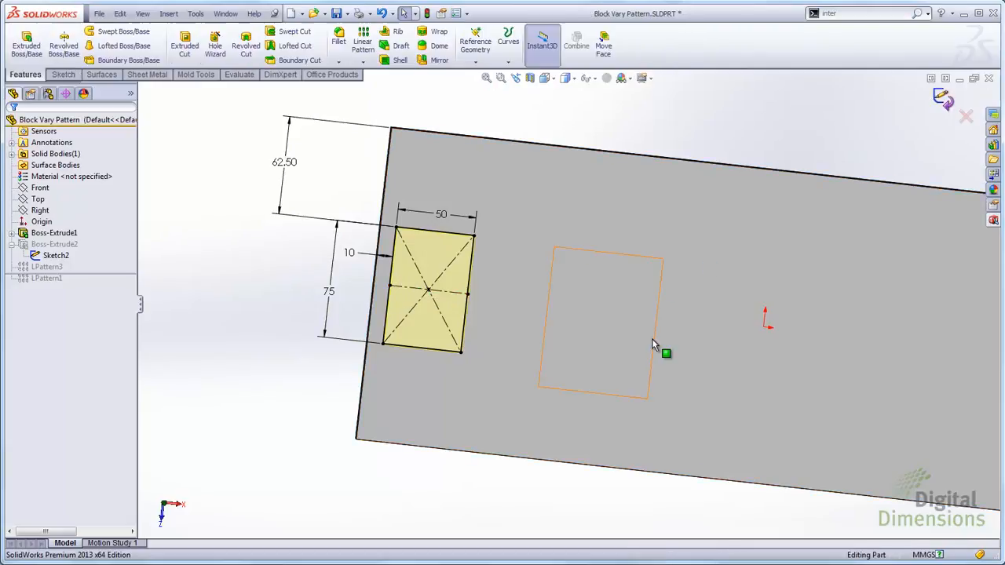
- Edit the block's linear pattern again and skip its second instance
left_click(47, 267)
right_click(47, 269)
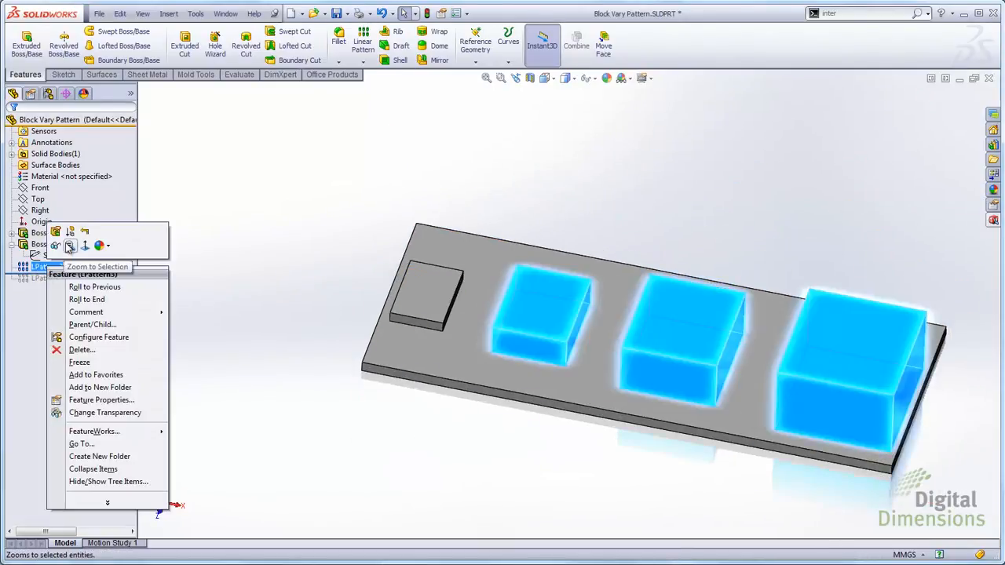
left_click(58, 235)
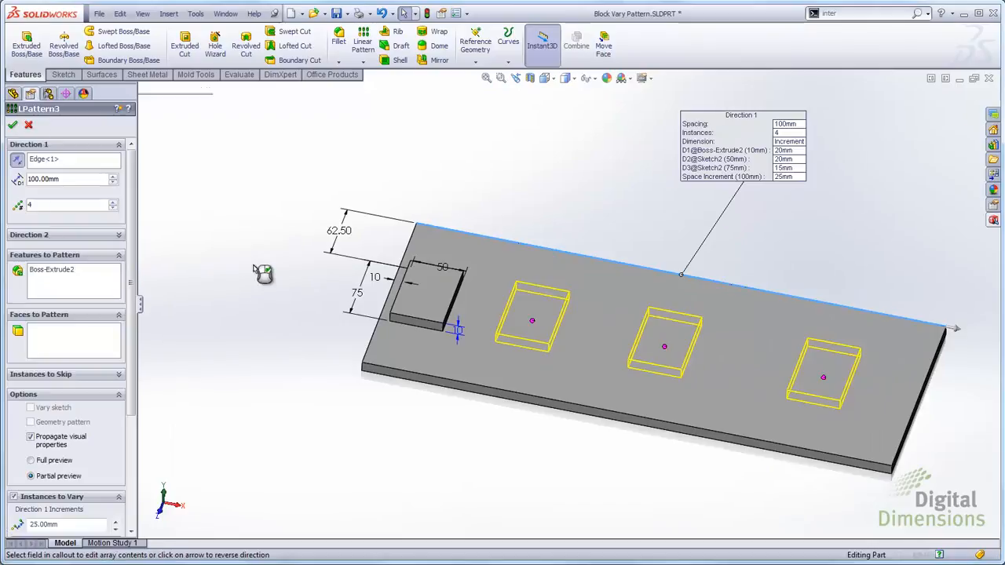
right_click(533, 331)
left_click(571, 335)
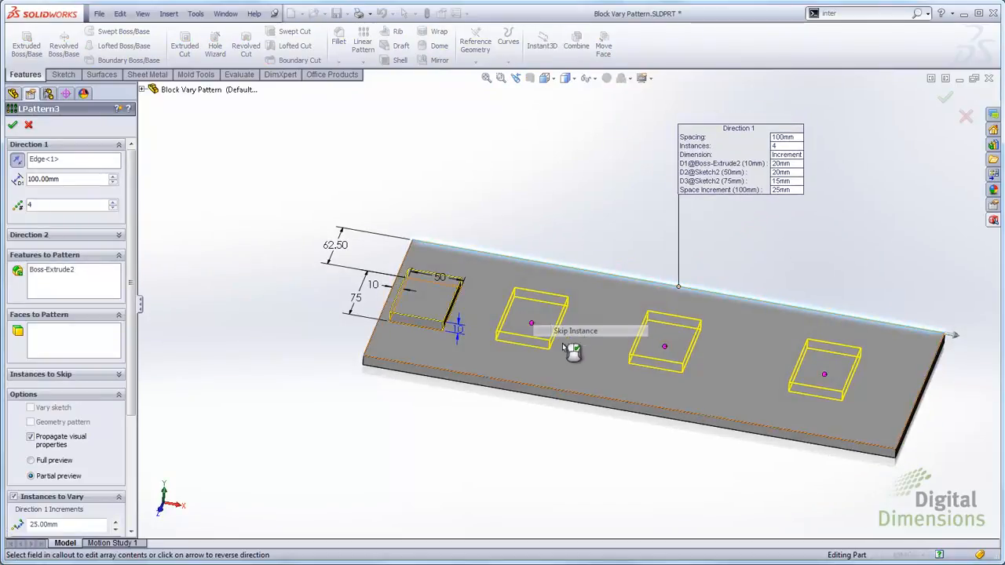
- Modify the pattern's second instance, overriding its extrusion height with 50 mm
right_click(533, 327)
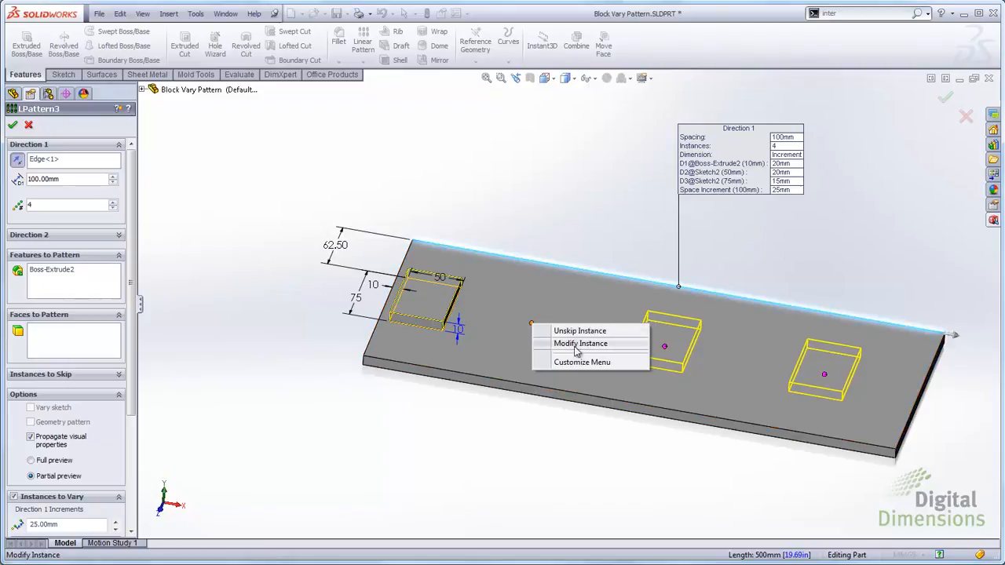
left_click(569, 345)
left_click_drag(913, 344, 581, 184)
scroll(608, 206, "down", 1)
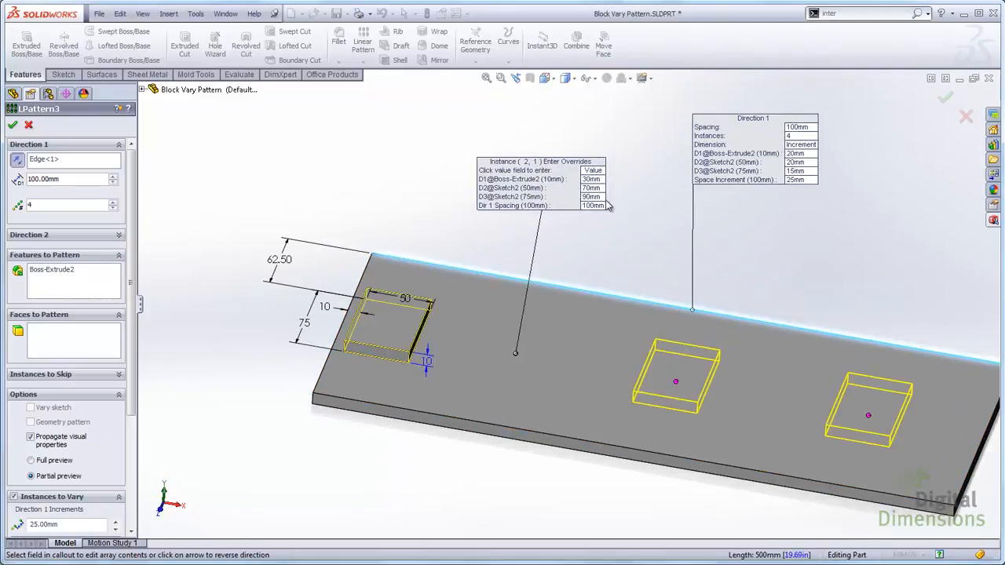
left_click(601, 180)
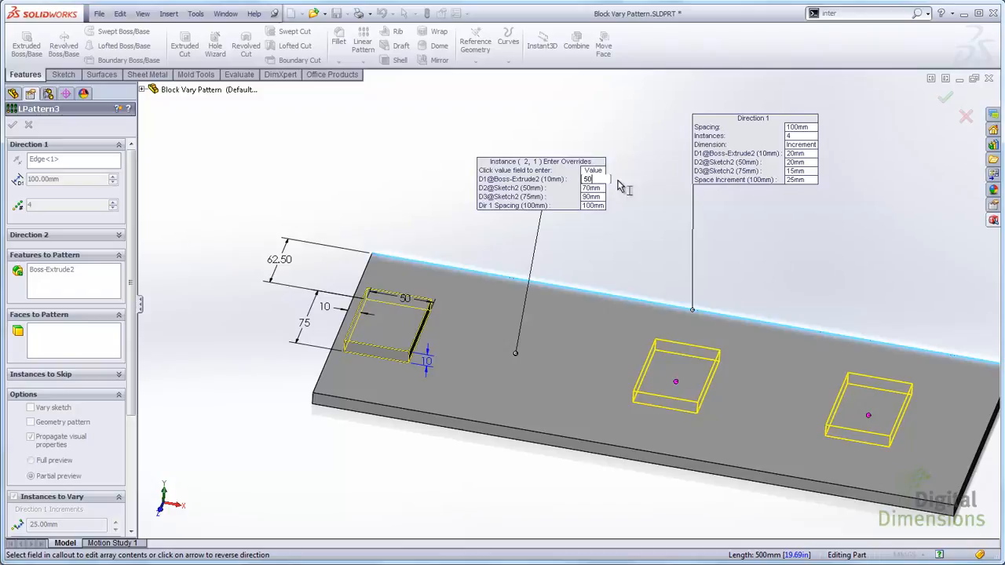
key("Return")
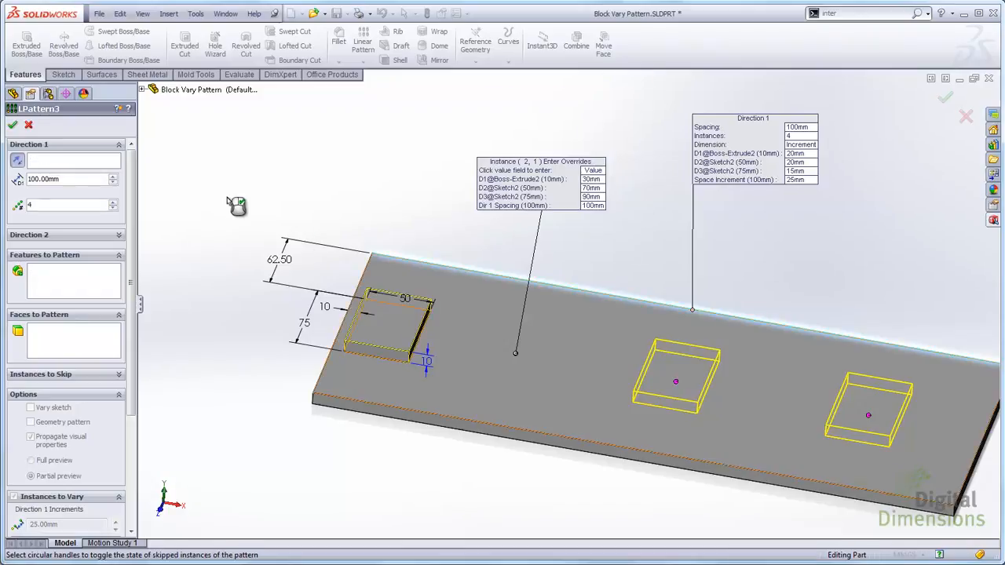
left_click(236, 204)
- Review the overrides of the pattern's second instance, moving their callout above the plate, and close them without changes
left_click(13, 125)
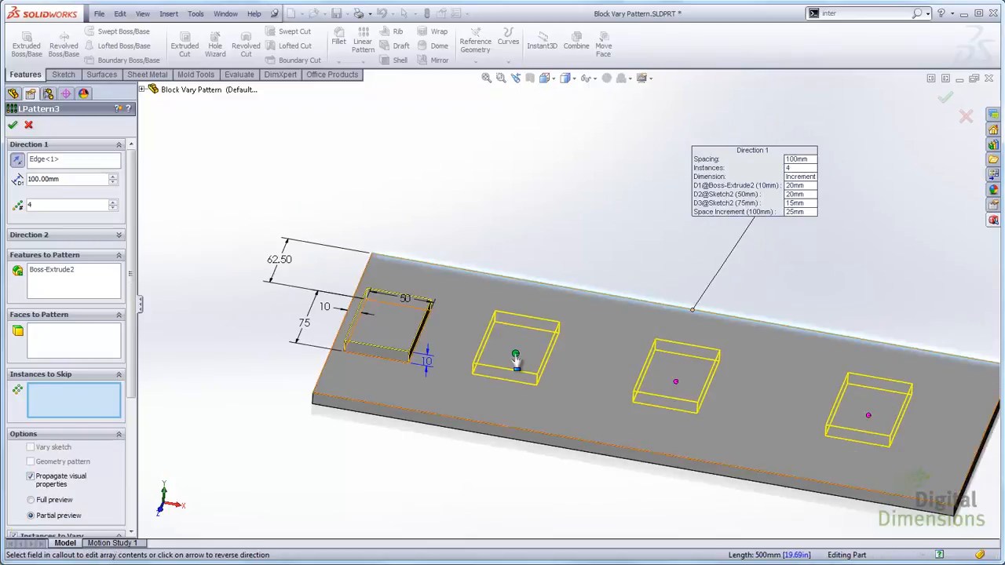
right_click(515, 354)
left_click(559, 374)
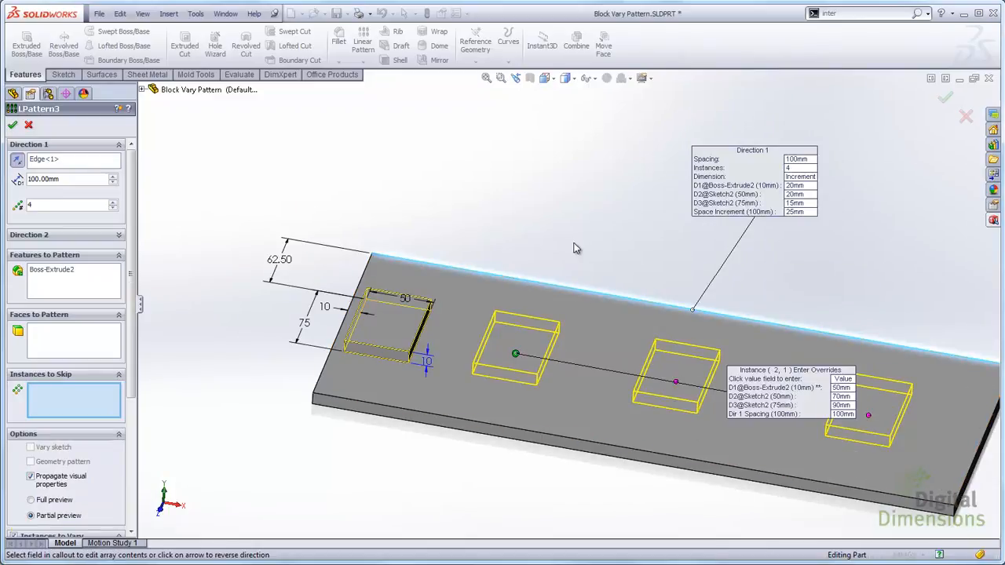
left_click_drag(755, 385, 606, 223)
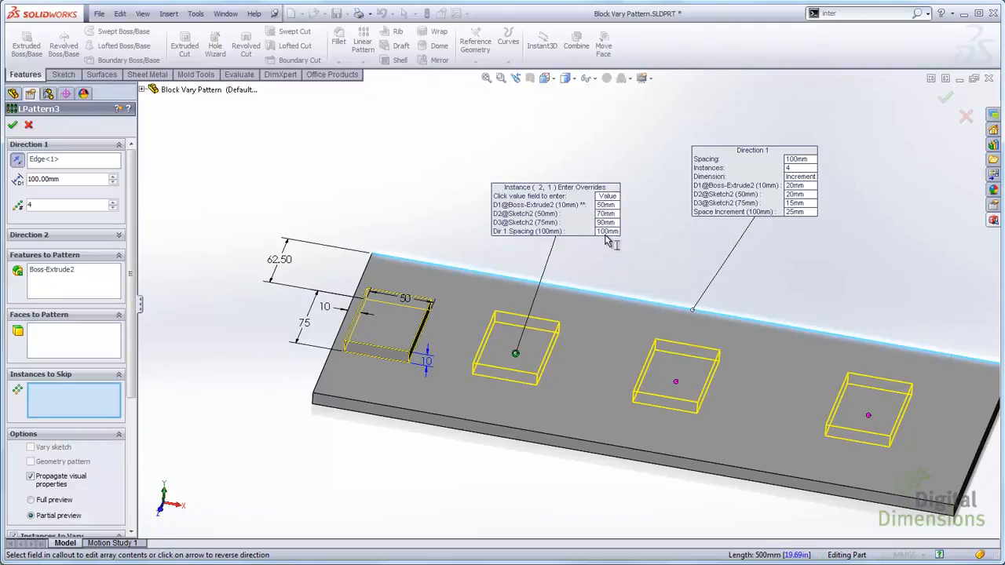
left_click(285, 218)
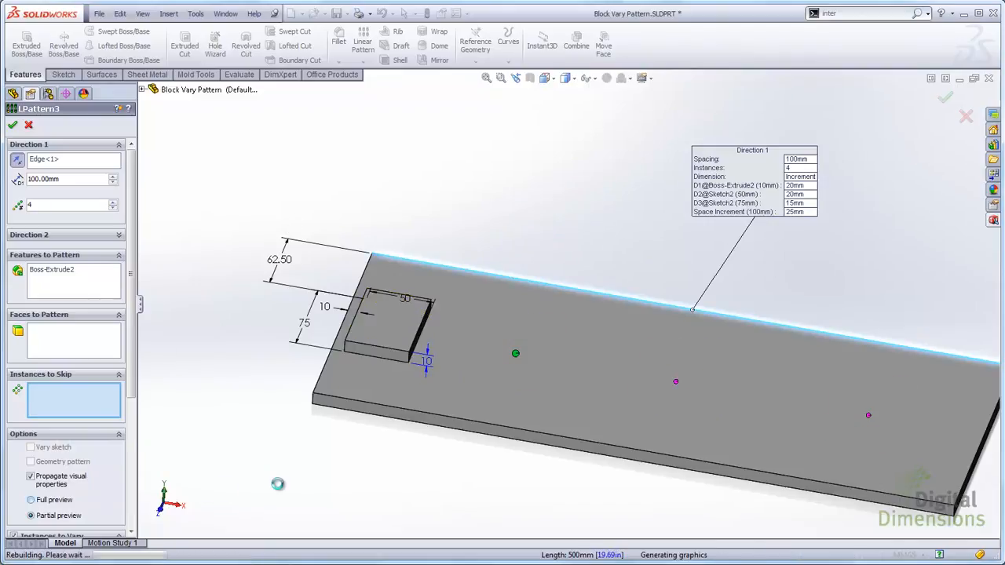
- Turn on the full preview, override the third instance's extrusion height with 10 mm, and accept the linear pattern
middle_click_drag(284, 471, 463, 362)
middle_click_drag(685, 343, 673, 319)
middle_click_drag(627, 353, 634, 396)
scroll(801, 259, "up", 2)
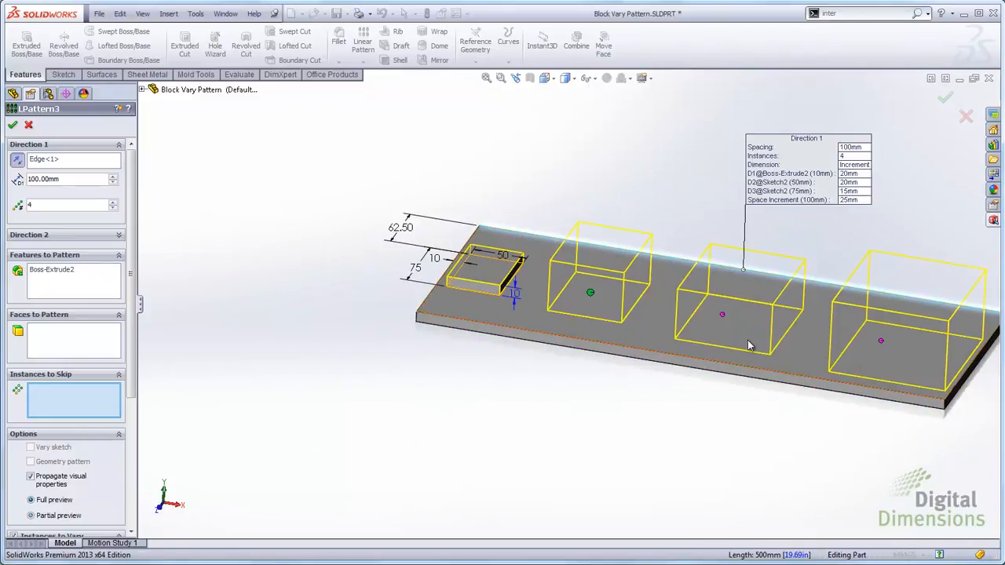
right_click(723, 319)
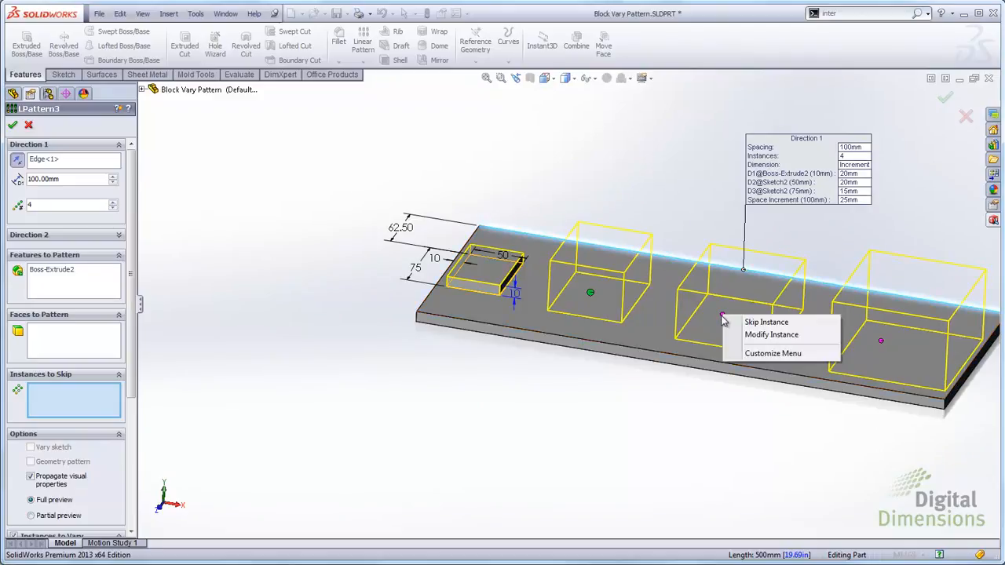
left_click(754, 335)
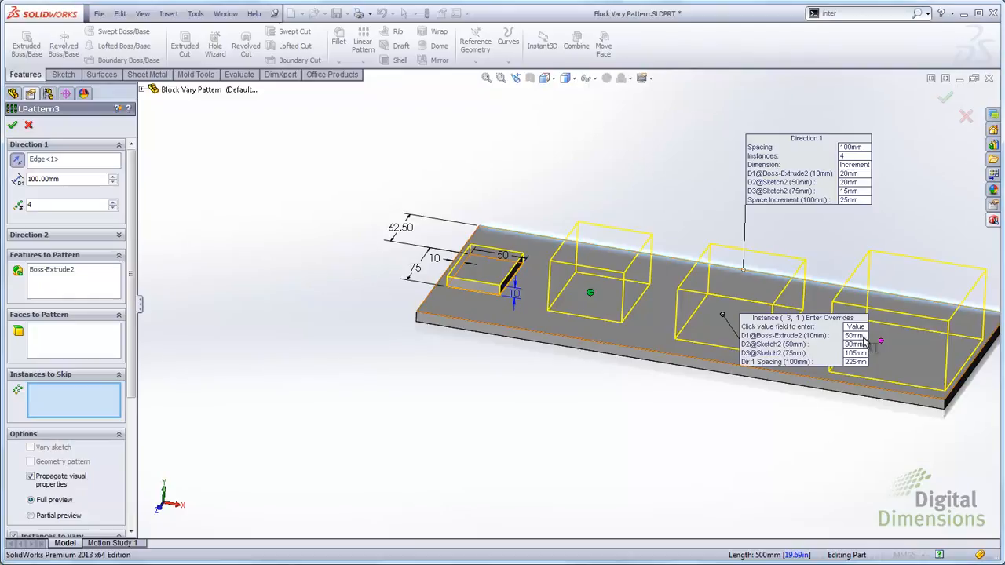
left_click(862, 336)
type("10")
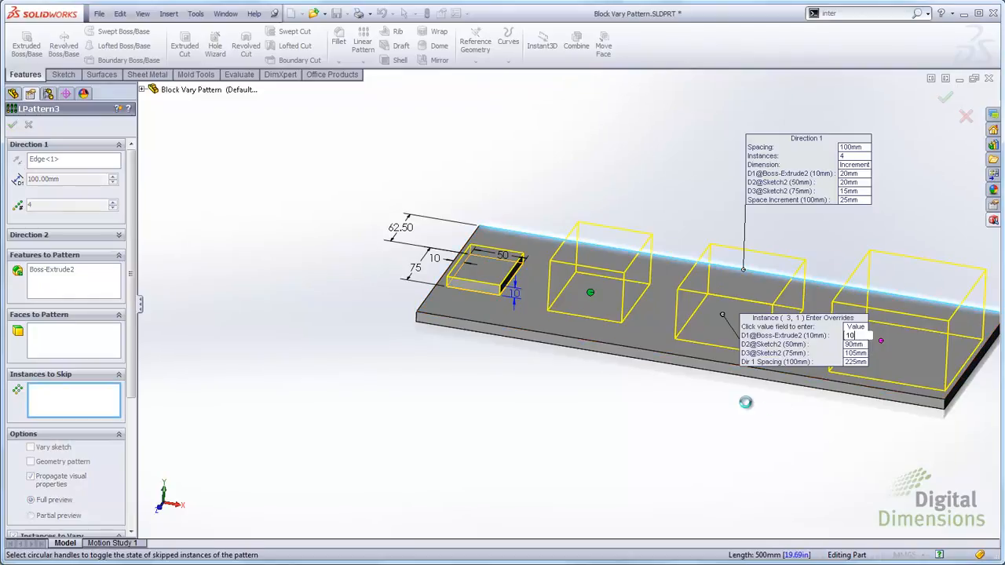
key("Return")
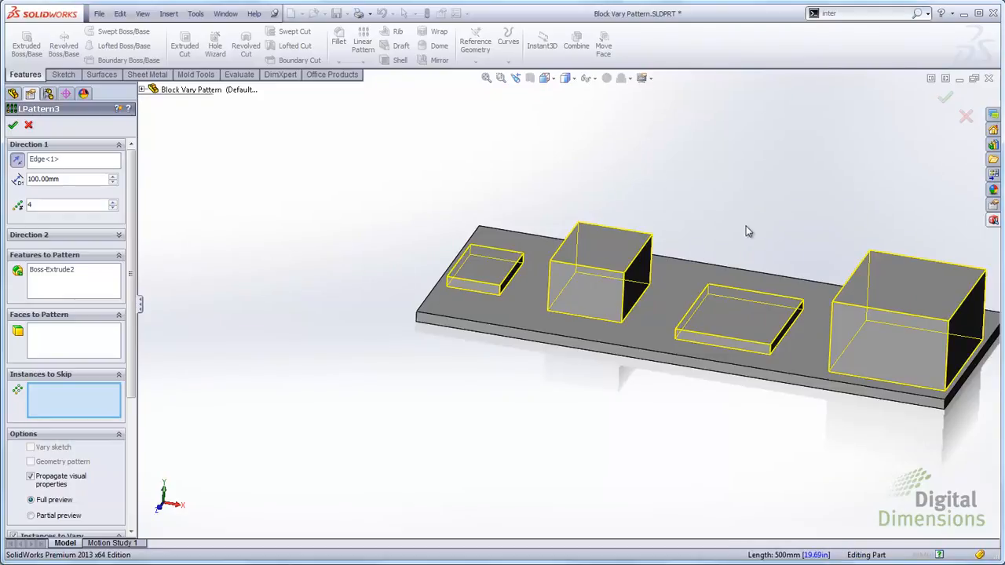
key("Return")
- Edit linear pattern LPattern3 again, clear all of its modified instances, and accept it
scroll(742, 234, "down", 3)
mouse_move(702, 262)
middle_mouse_down()
mouse_move(738, 246)
mouse_move(725, 244)
middle_mouse_up()
scroll(710, 245, "up", 2)
left_click(701, 245)
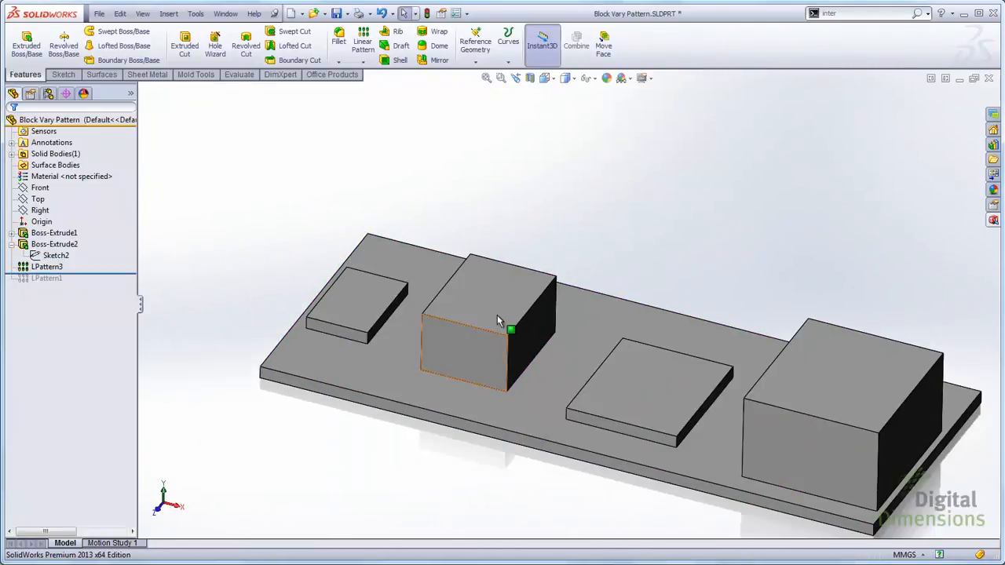
left_click(45, 267)
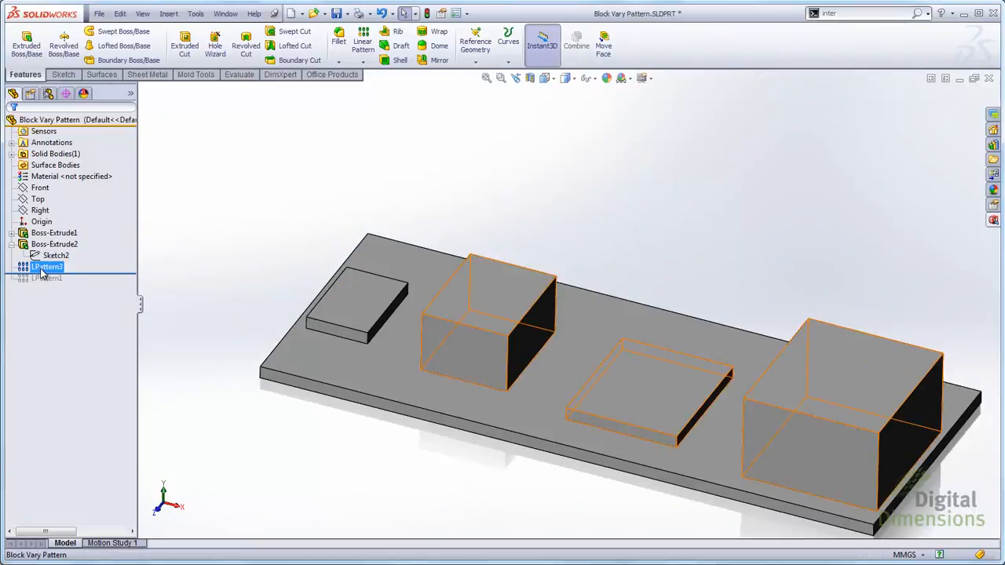
right_click(43, 272)
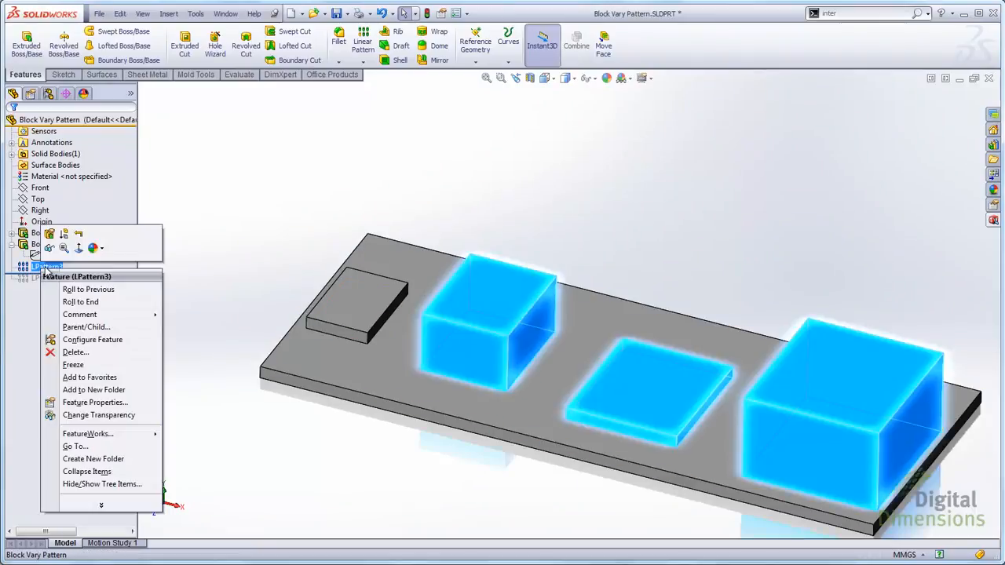
left_click(49, 234)
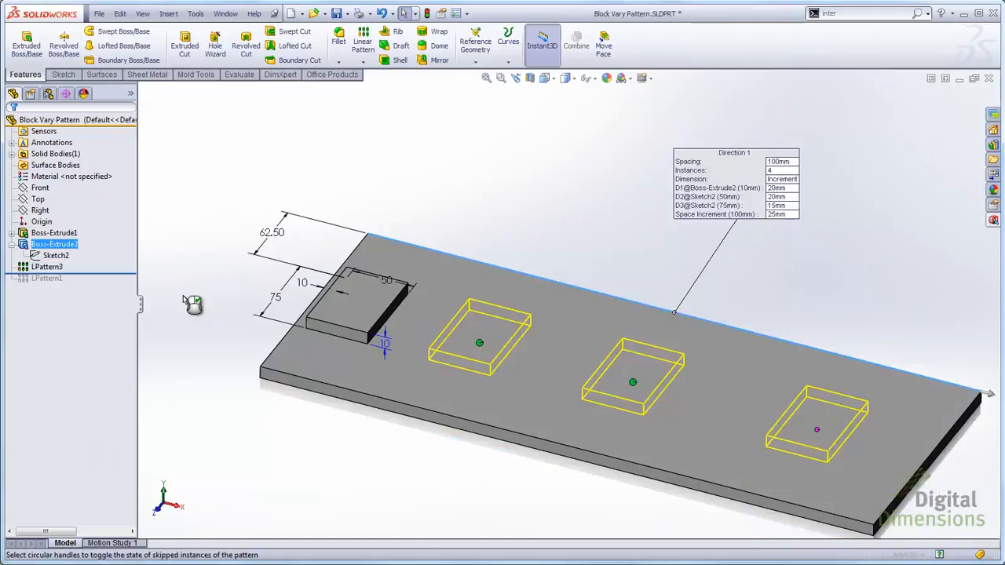
left_click_drag(129, 341, 122, 501)
left_click(55, 514)
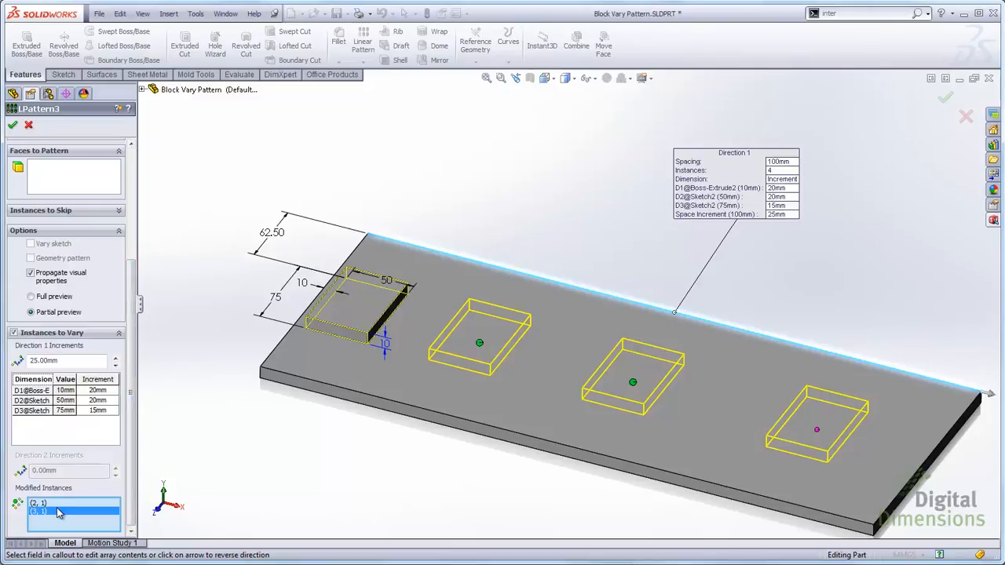
right_click(64, 514)
left_click(101, 516)
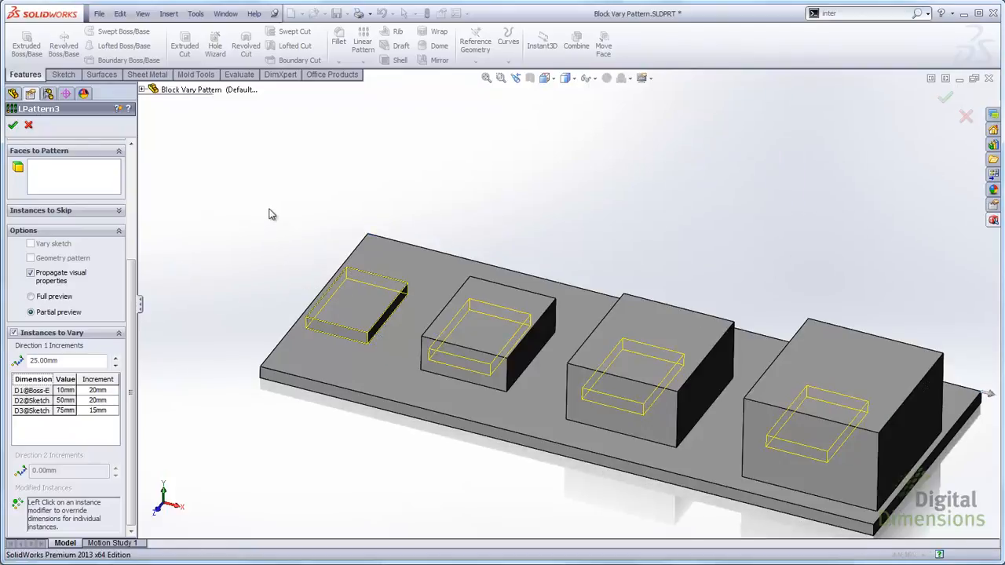
- Check the patterned blocks and switch to the open Revolve Vary Pattern part
middle_click_drag(314, 261, 533, 178)
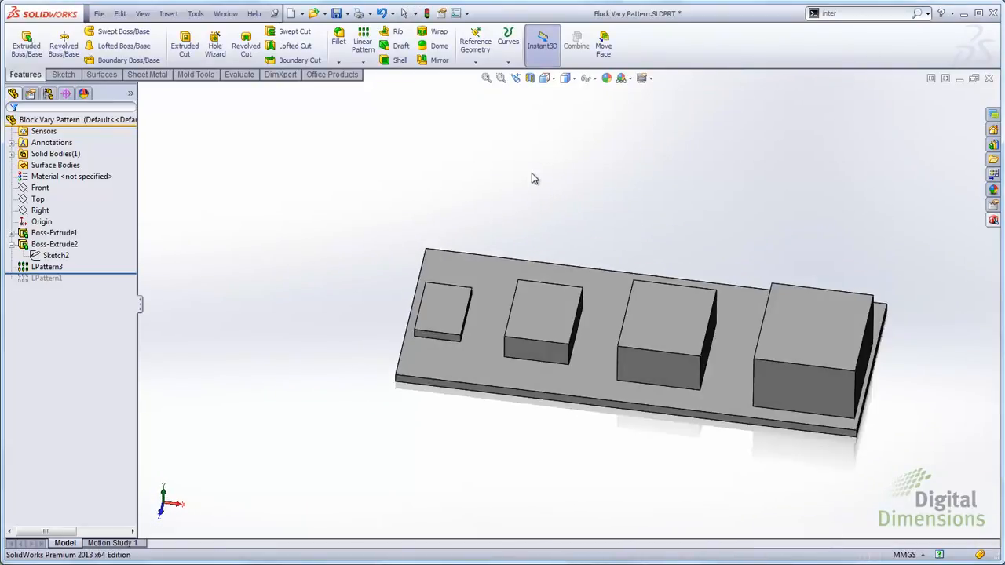
scroll(767, 323, "down", 2)
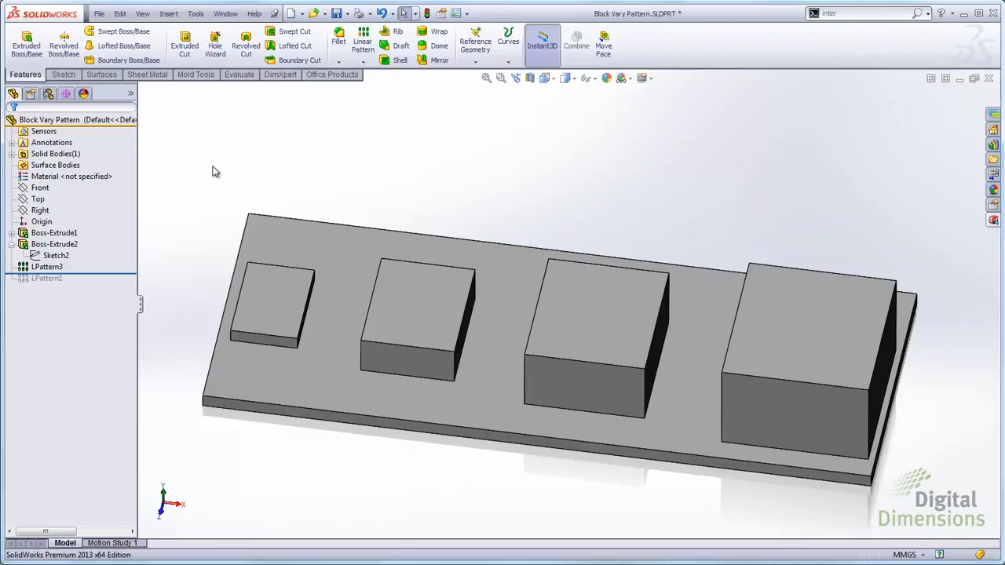
key("ctrl+Tab")
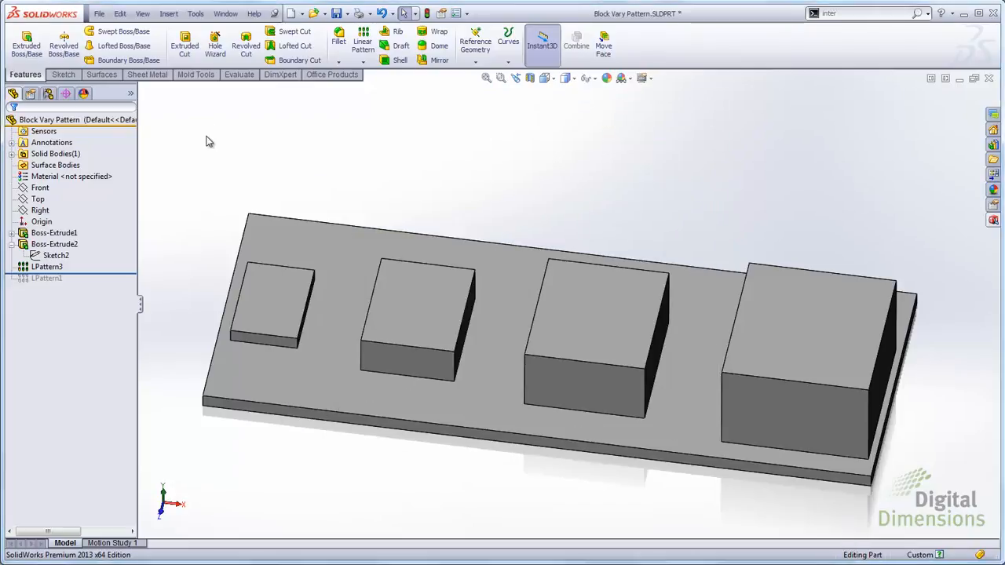
key("ctrl+Tab")
key("ctrl+Tab")
key("ctrl+Tab")
key("ctrl+Tab")
key("ctrl+Tab")
key("ctrl+Tab")
key("ctrl+Tab")
key("ctrl+Tab")
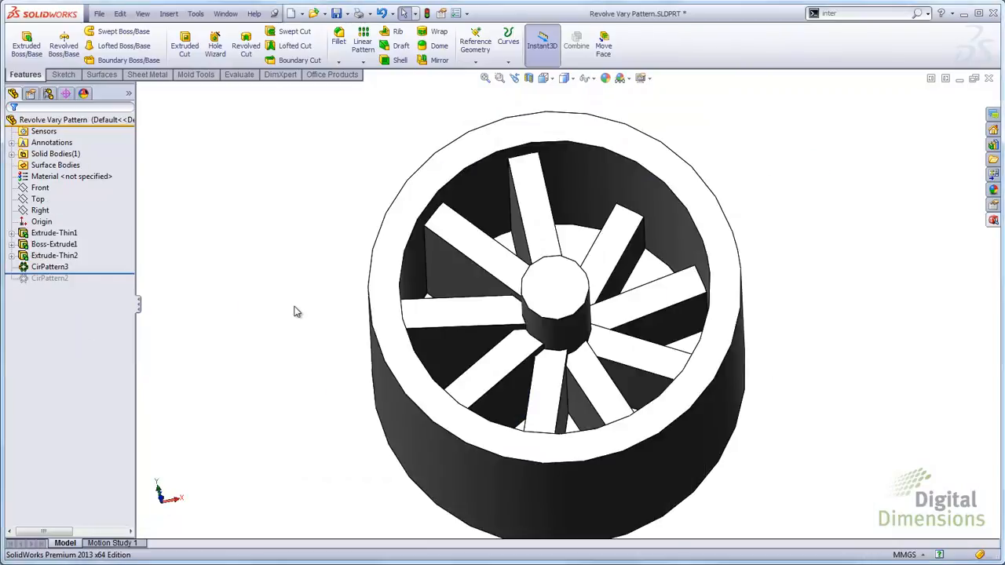
- Inspect the circular pattern of fins around the hub and suppress CirPattern3
middle_click_drag(410, 310, 413, 264)
scroll(639, 248, "down", 1)
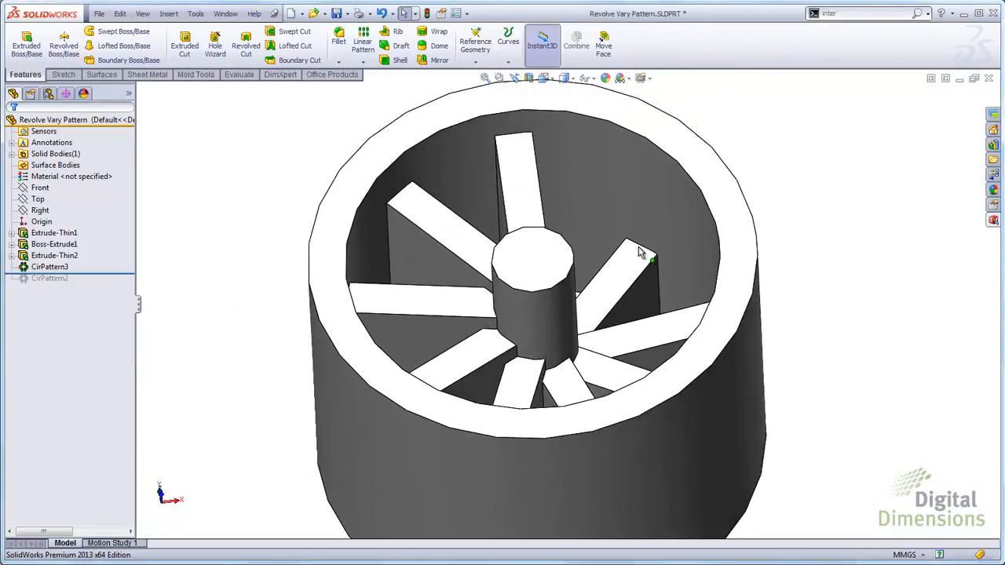
scroll(639, 253, "down", 1)
scroll(579, 336, "down", 2)
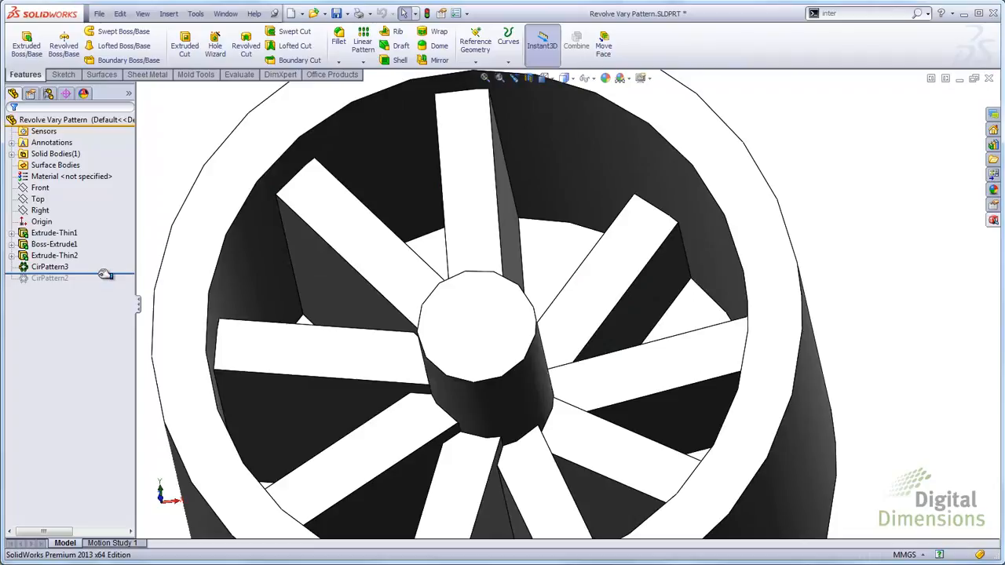
middle_click_drag(378, 334, 360, 248)
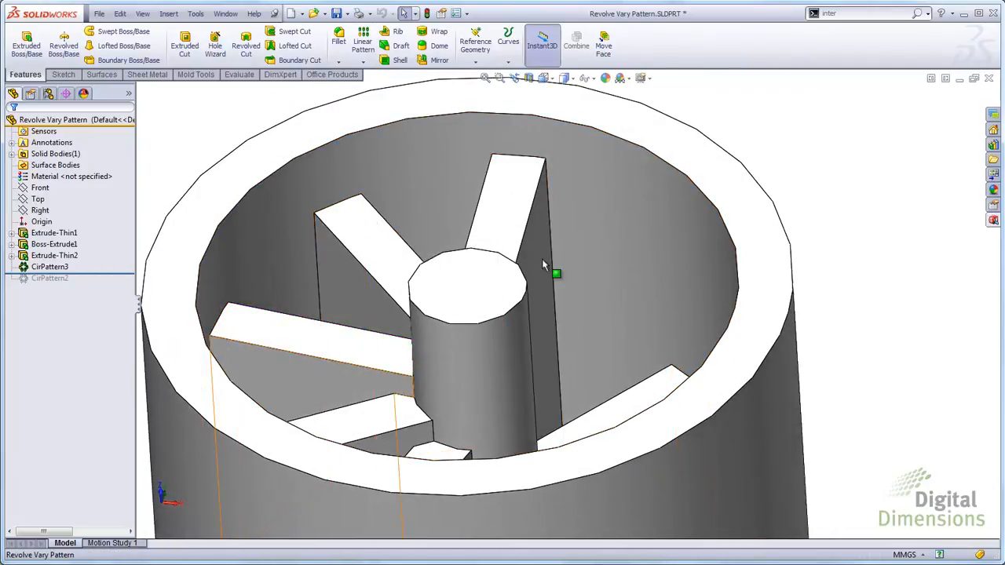
left_click(66, 268)
right_click(66, 267)
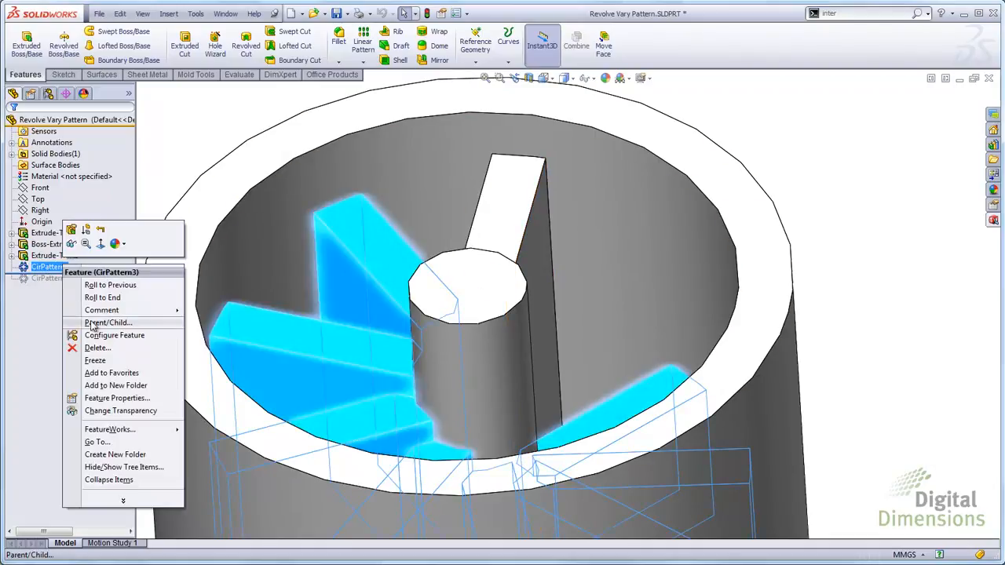
left_click(87, 230)
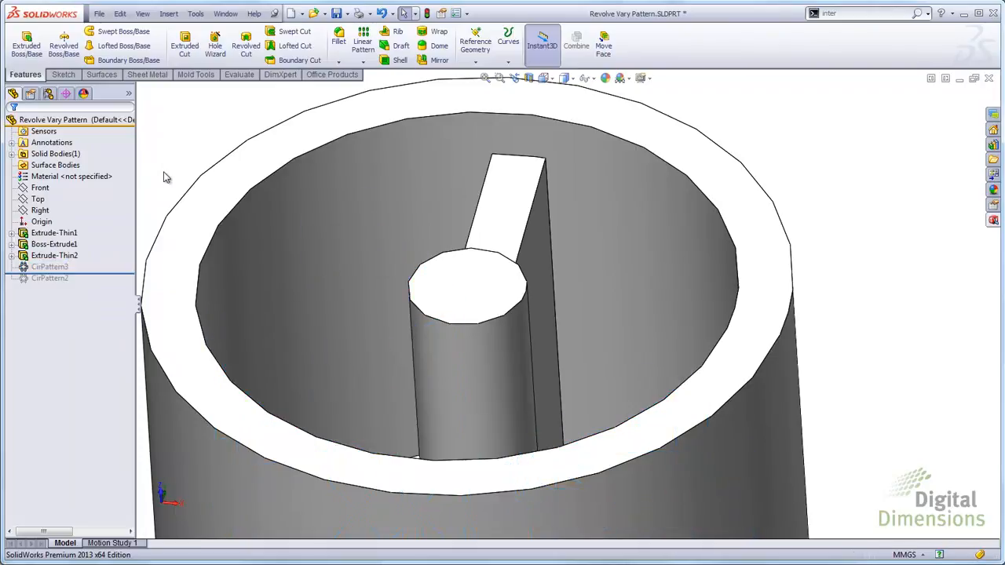
- Roll the model forward past CirPattern2 and examine its fins
left_click_drag(98, 275, 85, 296)
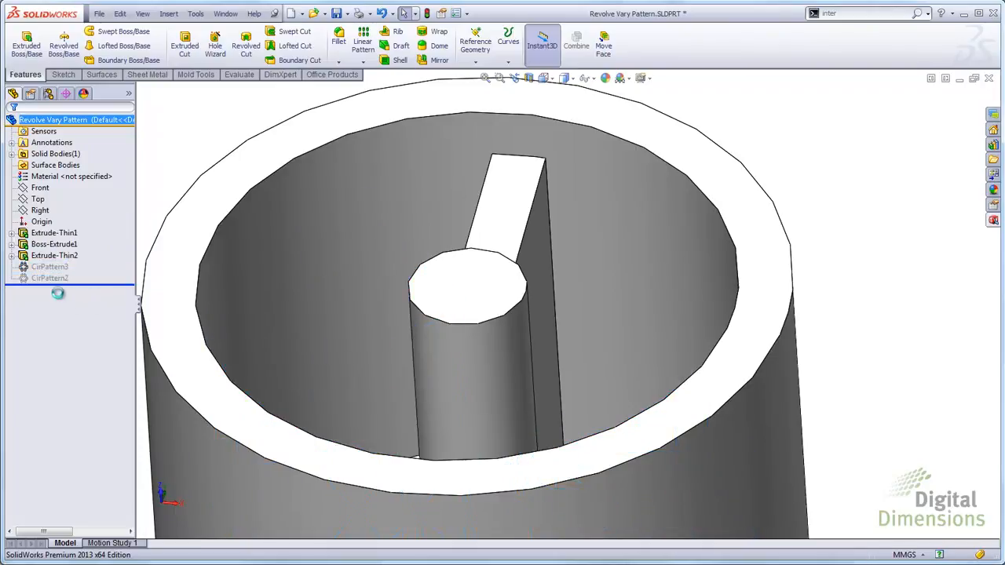
scroll(421, 366, "down", 6)
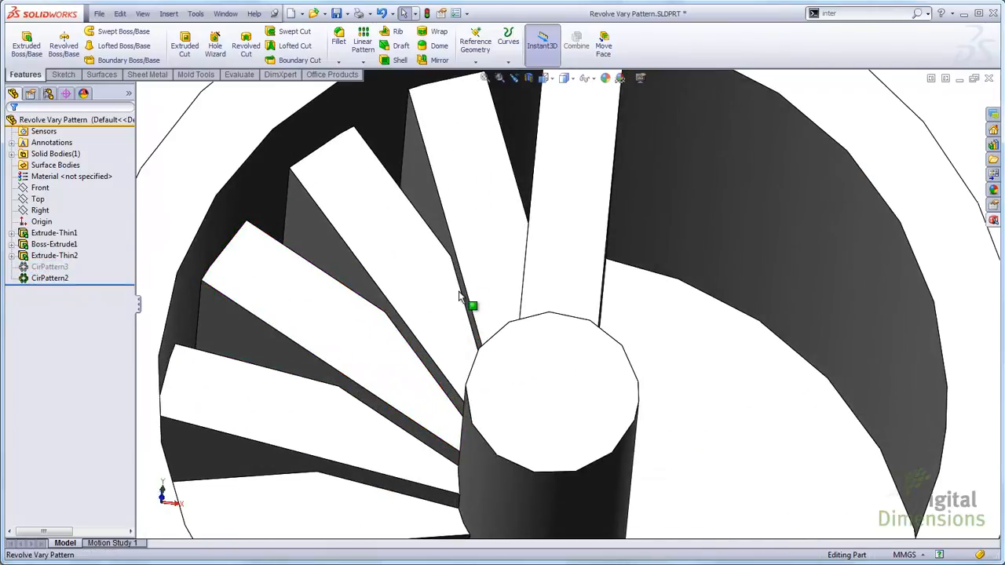
scroll(512, 220, "up", 5)
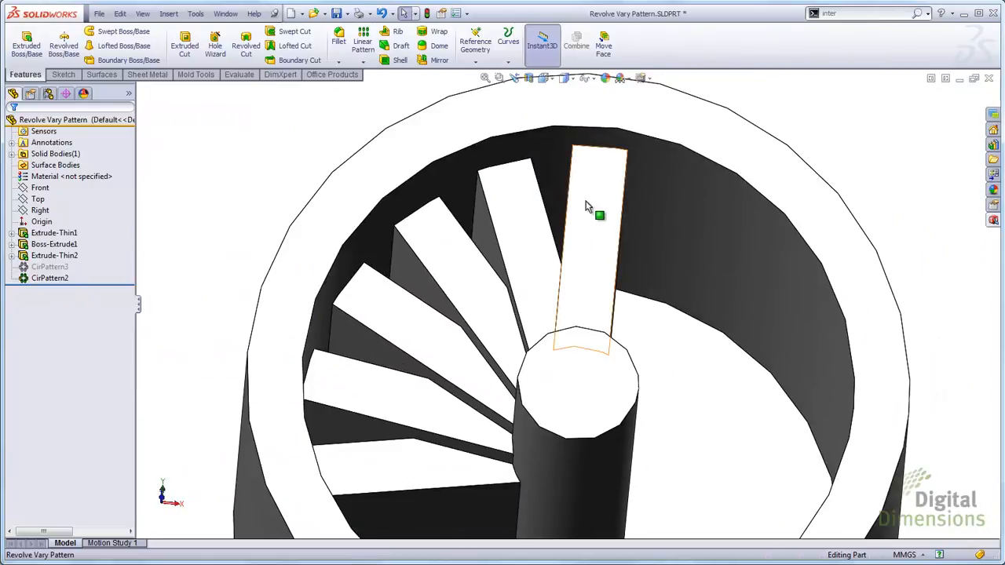
left_click(401, 487)
middle_click_drag(460, 444, 565, 337)
- Roll the model back to just after Extrude-Thin2 and examine that single fin and its dimensions
left_click(49, 267)
left_click_drag(96, 282, 95, 265)
left_click(72, 260)
middle_click_drag(345, 310, 450, 286)
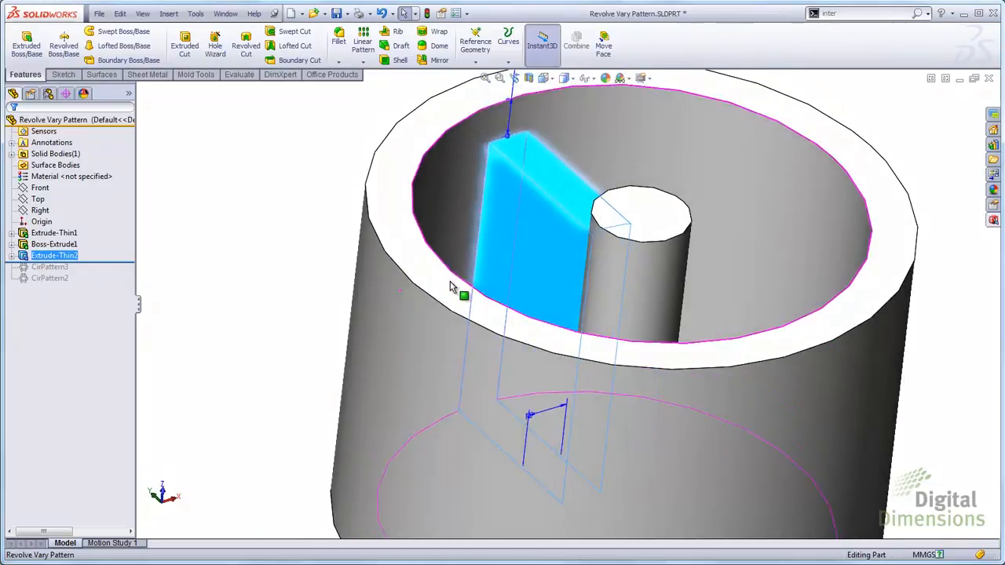
scroll(449, 286, "up", 2)
scroll(586, 183, "down", 1)
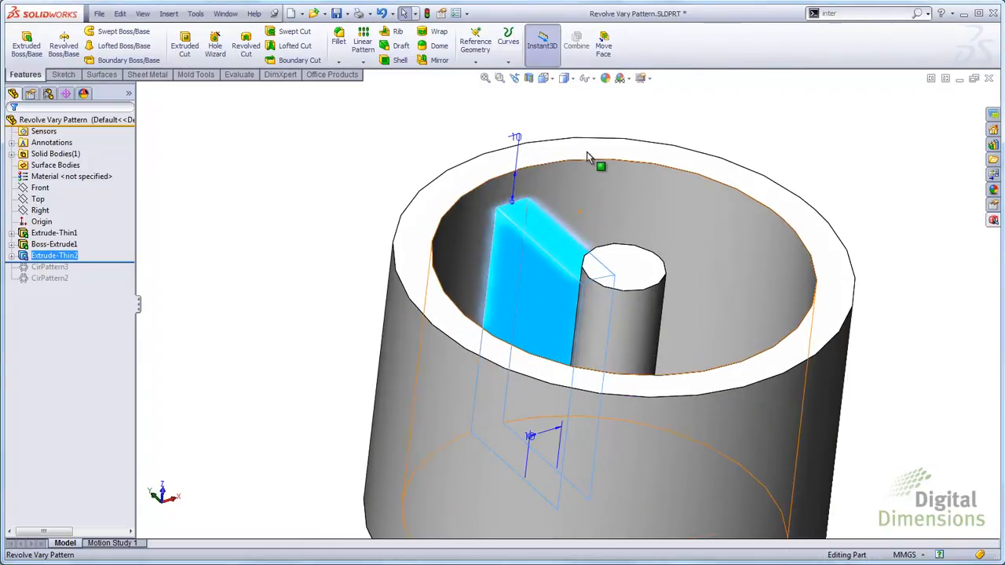
right_click(72, 261)
left_click(84, 222)
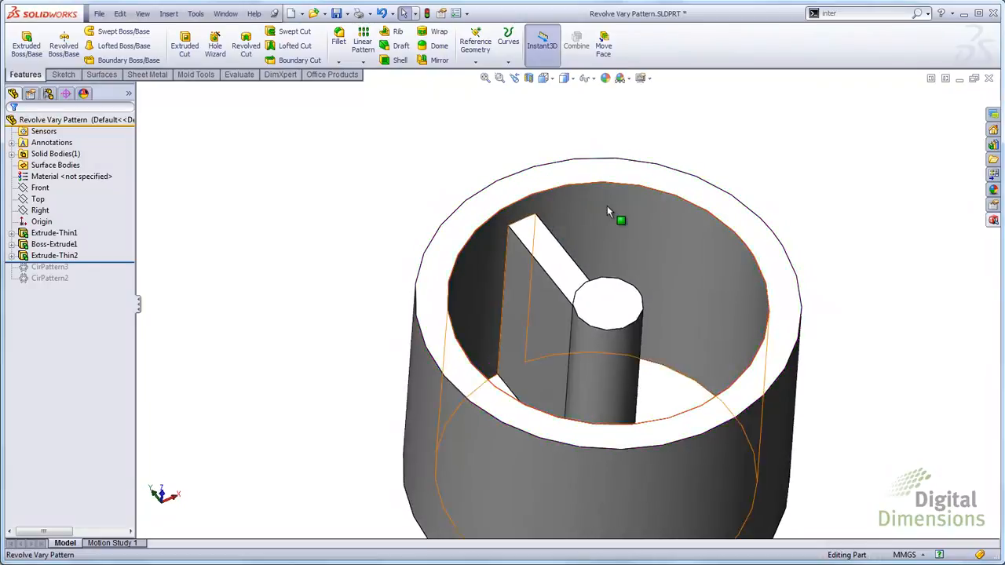
- Start a circular pattern of the Extrude-Thin2 fin around the circular top edge of the central hub
scroll(607, 206, "down", 3)
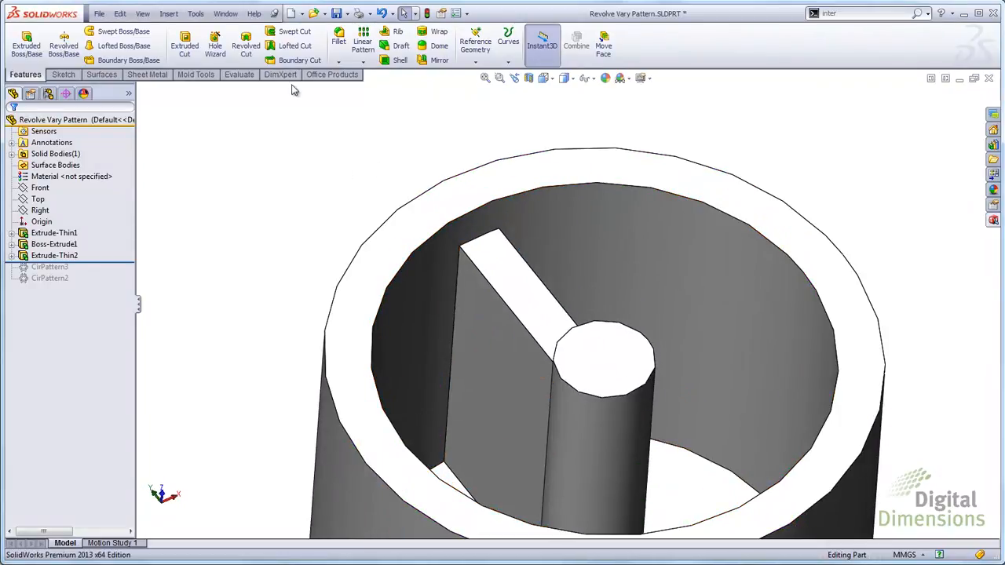
left_click(363, 62)
left_click(380, 87)
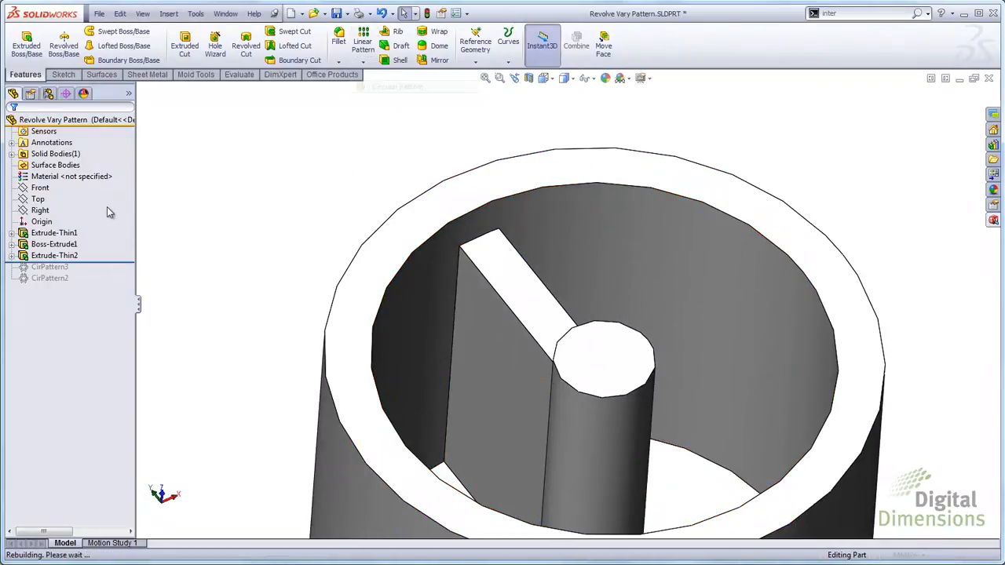
left_click(71, 163)
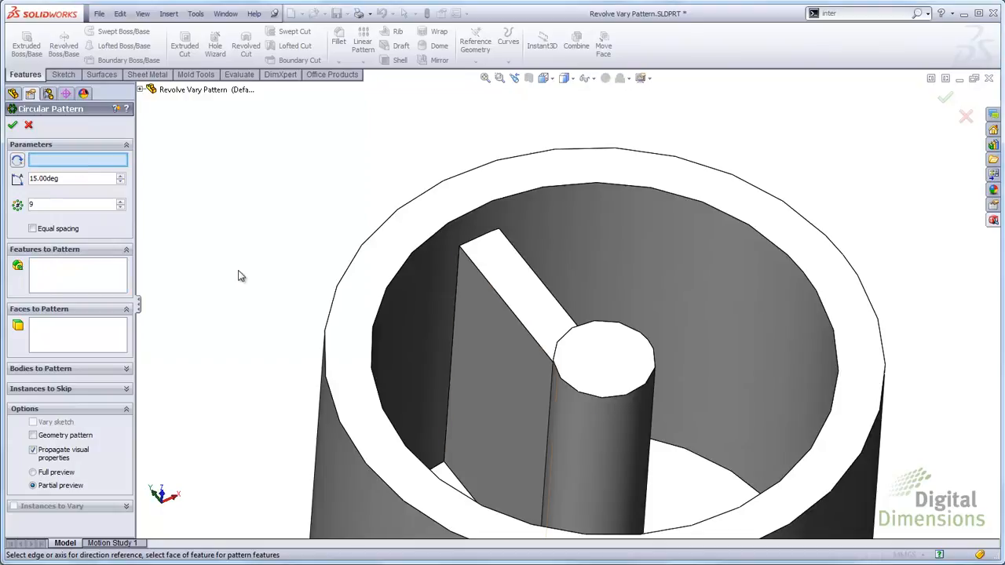
left_click(582, 397)
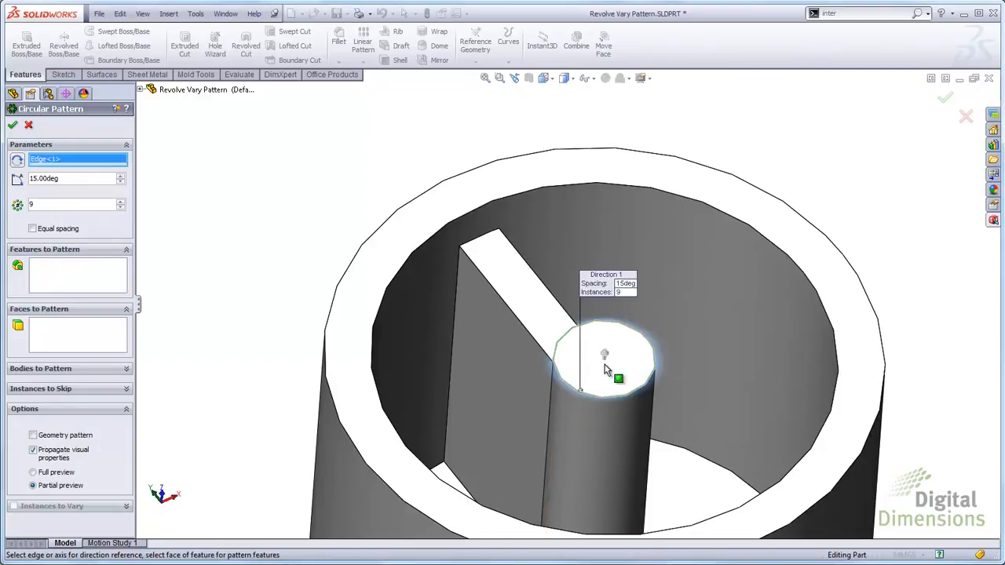
left_click(59, 281)
left_click(517, 358)
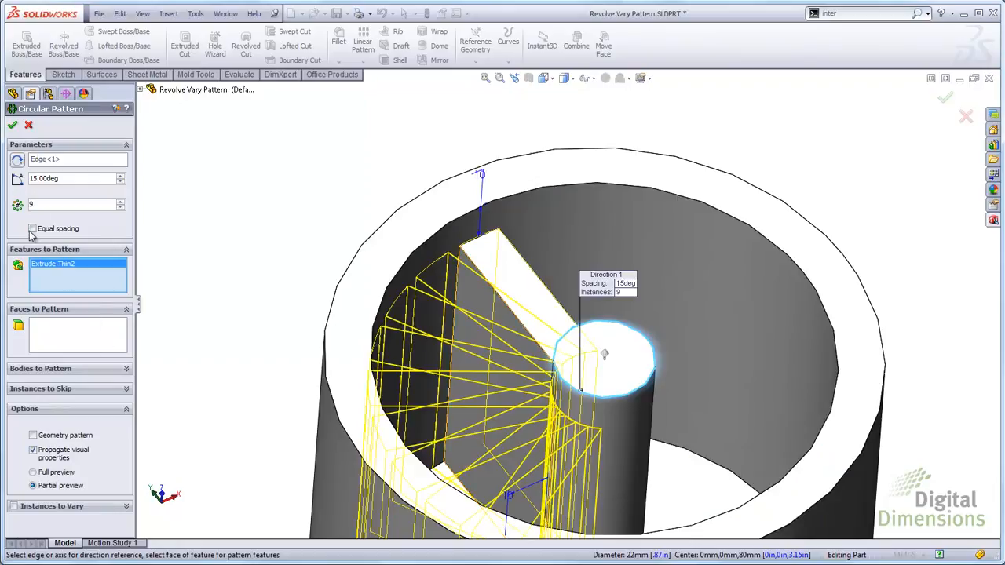
- Enable varying instances for the circular pattern and set the Direction 1 angular spacing increment to 5 degrees
left_click(13, 506)
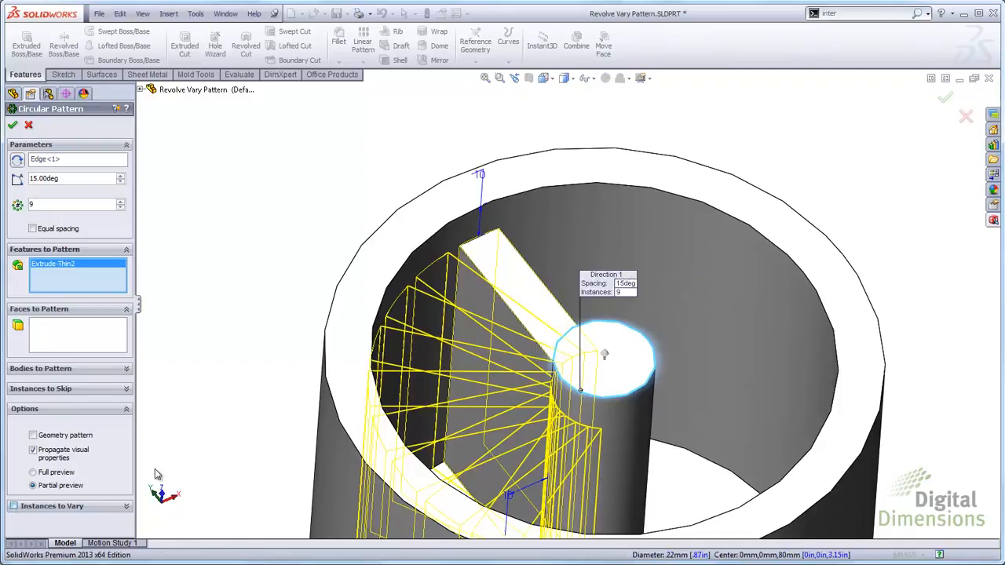
mouse_move(215, 395)
middle_mouse_down()
mouse_move(220, 433)
mouse_move(232, 405)
middle_mouse_up()
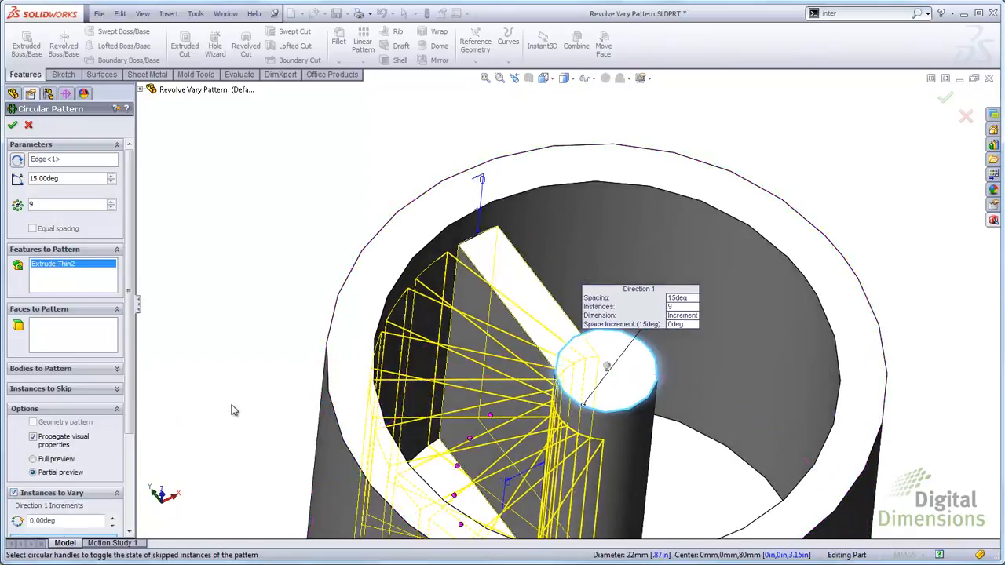
scroll(234, 409, "up", 2)
left_click_drag(131, 355, 131, 461)
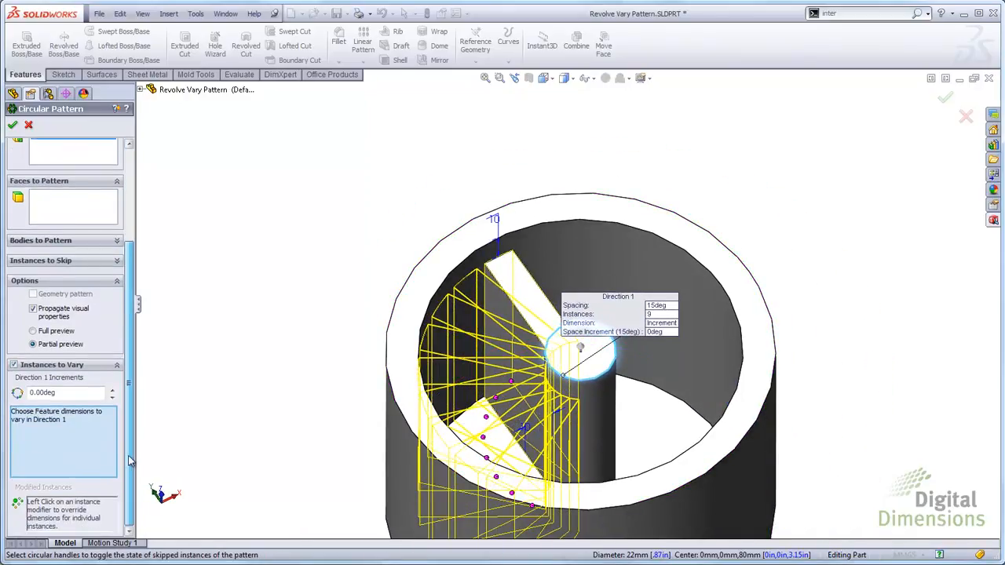
scroll(485, 260, "down", 3)
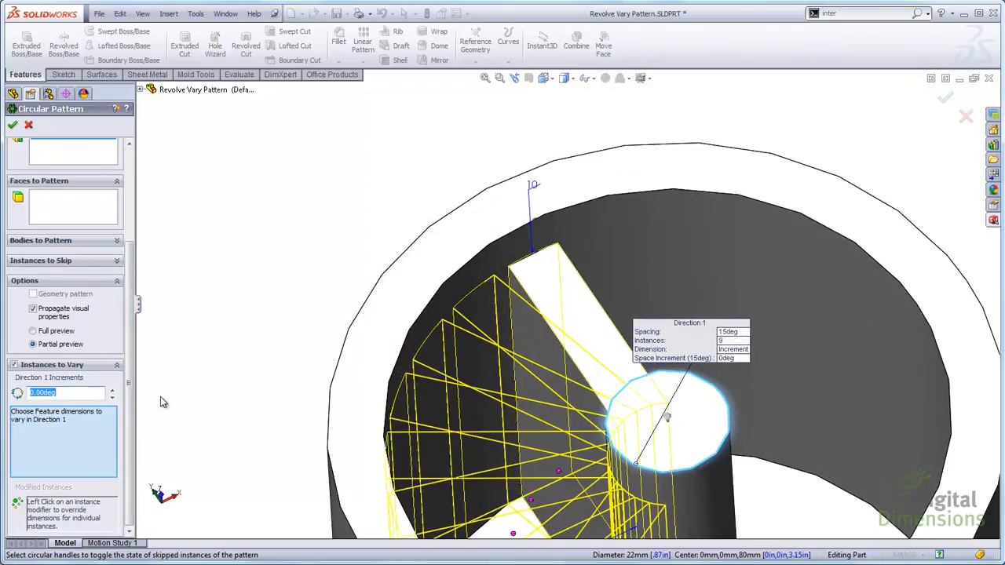
type("5")
key("Return")
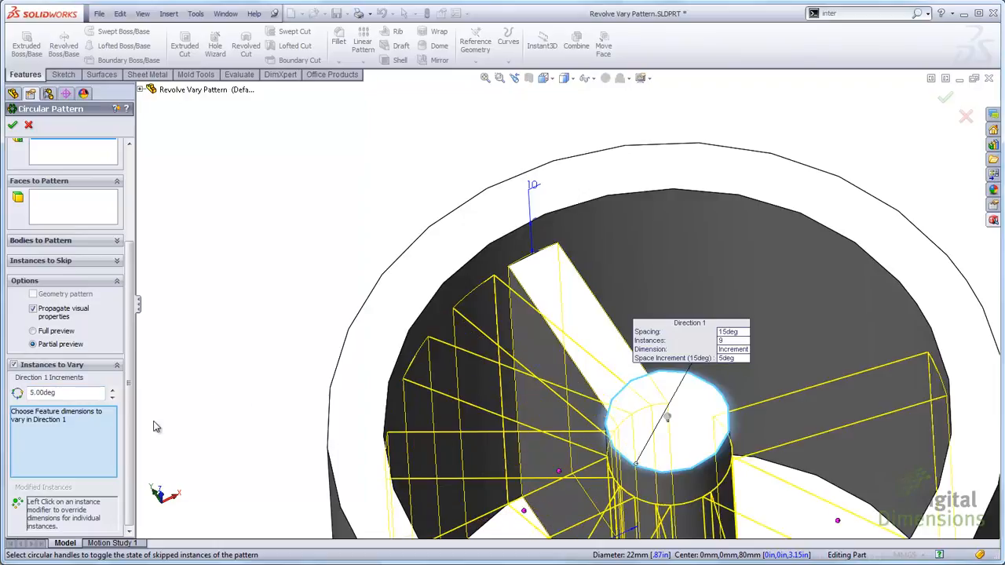
- Add the source fin's 10 mm top offset dimension to the varied dimensions with a 5 mm increment
scroll(266, 394, "up", 1)
middle_click_drag(267, 395, 306, 424)
scroll(388, 440, "up", 2)
mouse_move(655, 440)
middle_mouse_down()
mouse_move(678, 469)
mouse_move(660, 424)
middle_mouse_up()
middle_click_drag(488, 269, 550, 169)
scroll(601, 220, "down", 3)
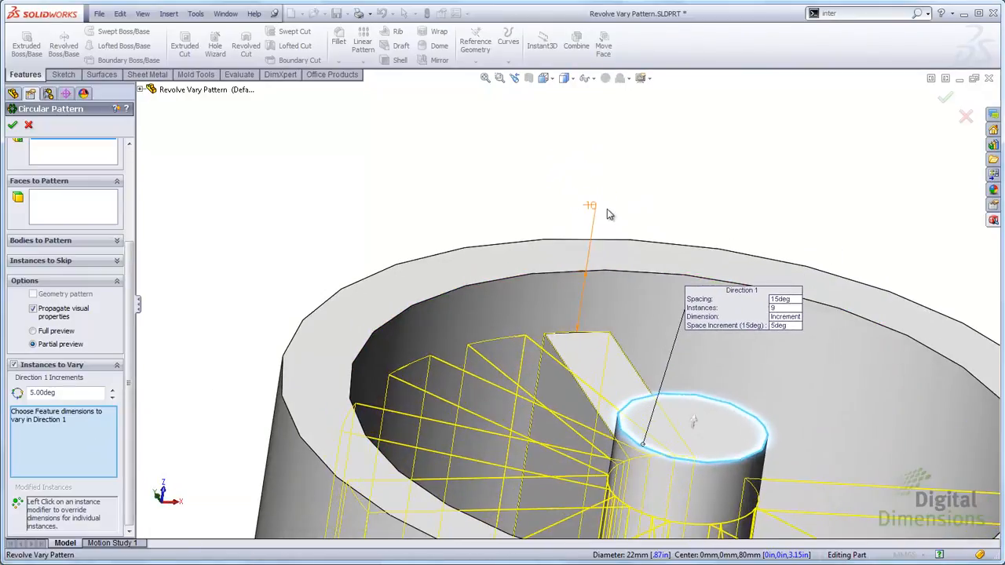
left_click(581, 217)
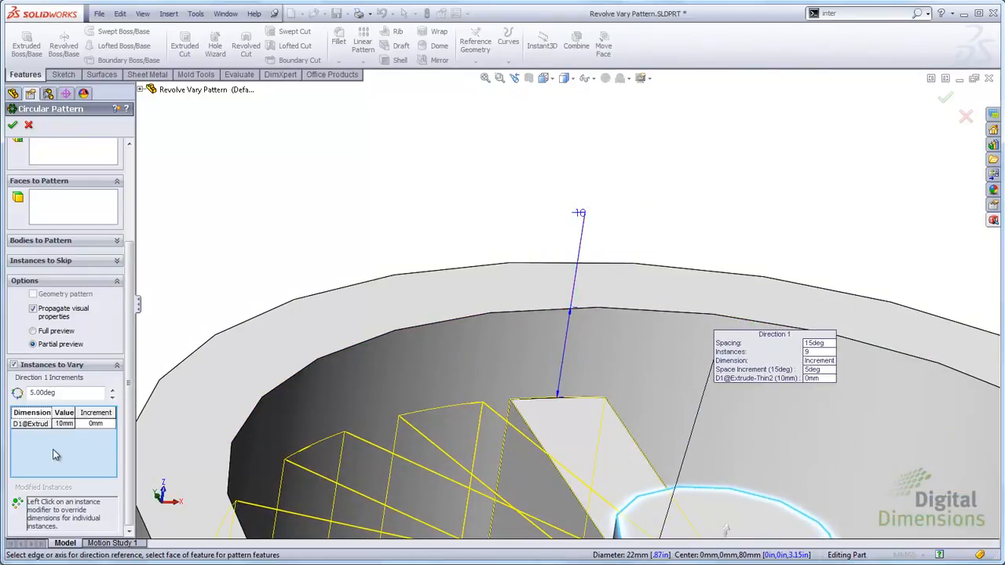
left_click(96, 425)
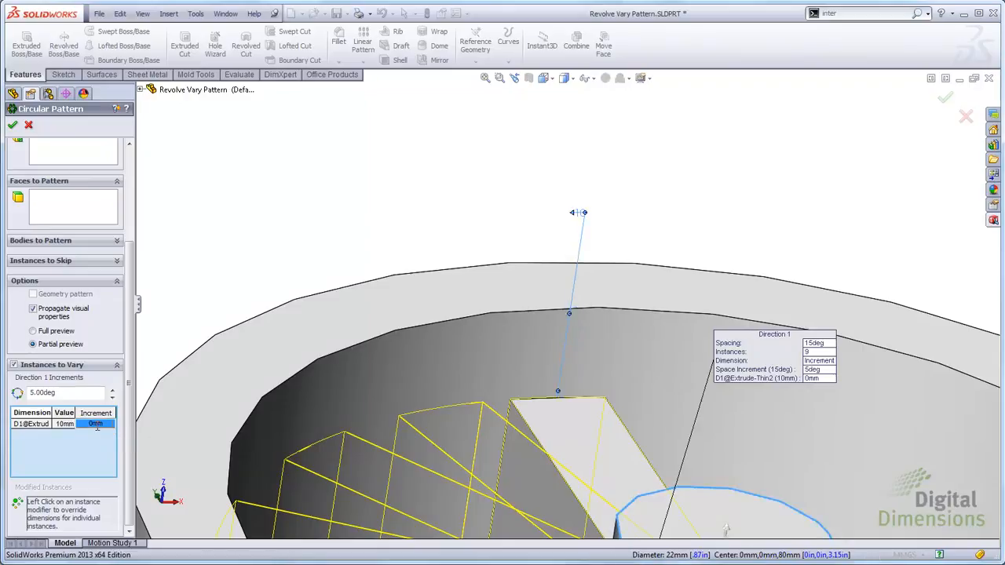
key("Return")
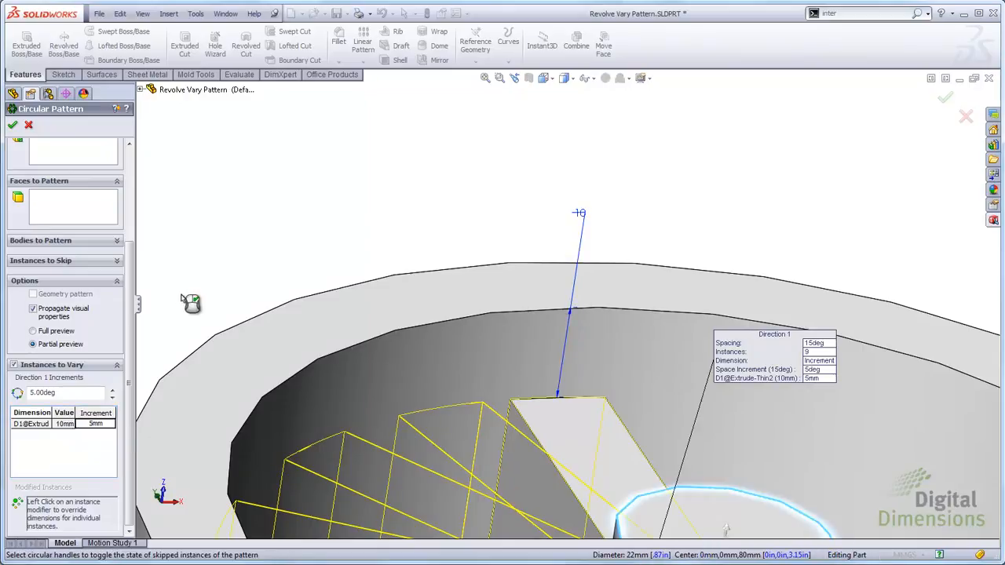
- Display the full preview of the varied circular pattern and accept the pattern
left_click(33, 330)
scroll(457, 485, "up", 5)
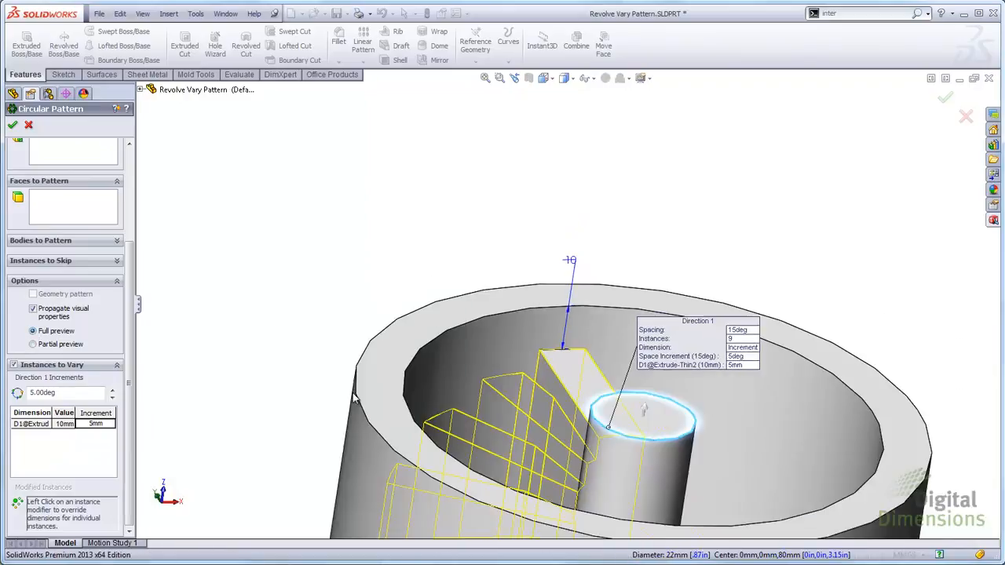
middle_click_drag(458, 485, 453, 537)
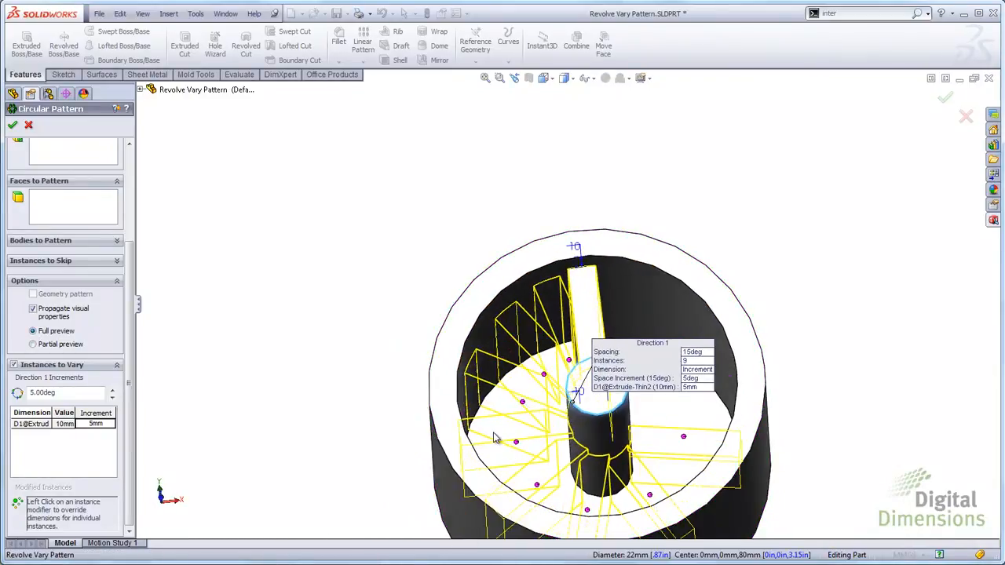
scroll(558, 457, "down", 1)
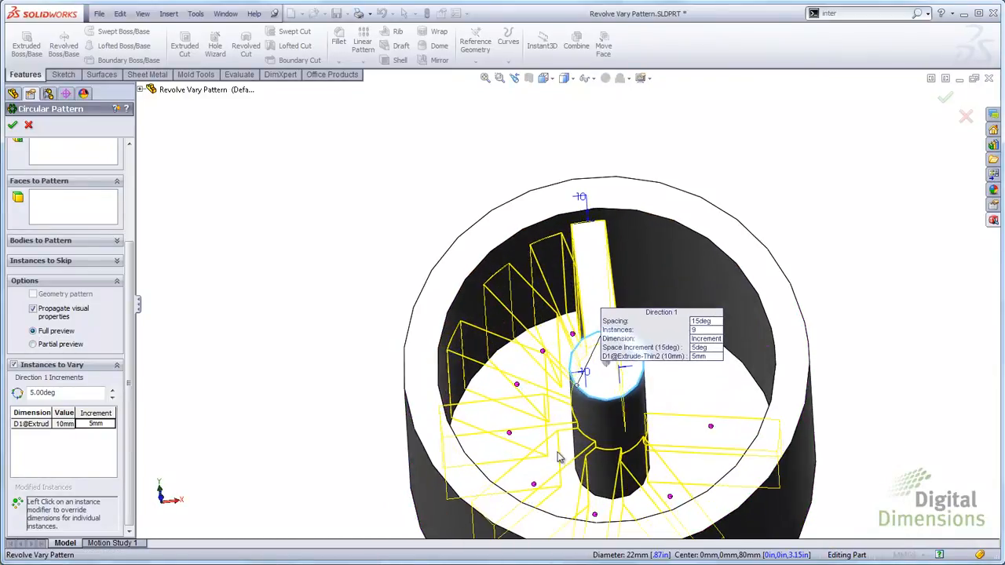
left_click(13, 126)
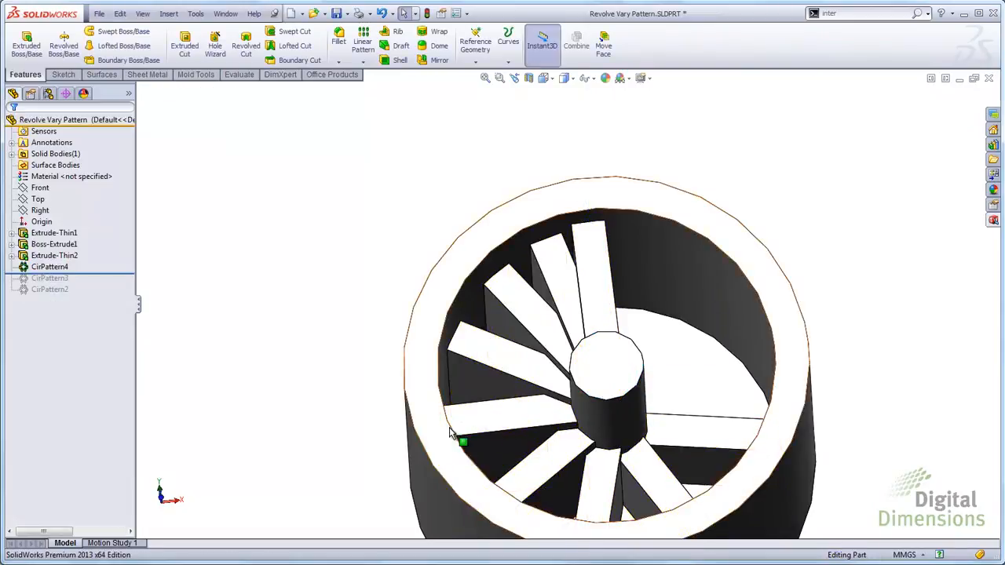
- Examine the stepped heights and increasing angular gaps of the patterned fins around the hub
scroll(549, 436, "up", 3)
scroll(634, 418, "down", 3)
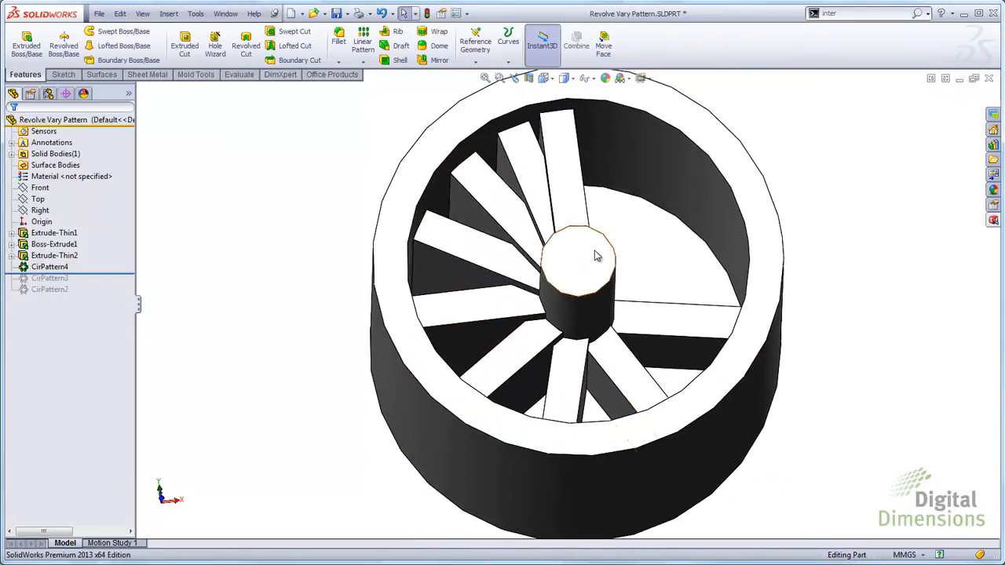
scroll(595, 256, "down", 3)
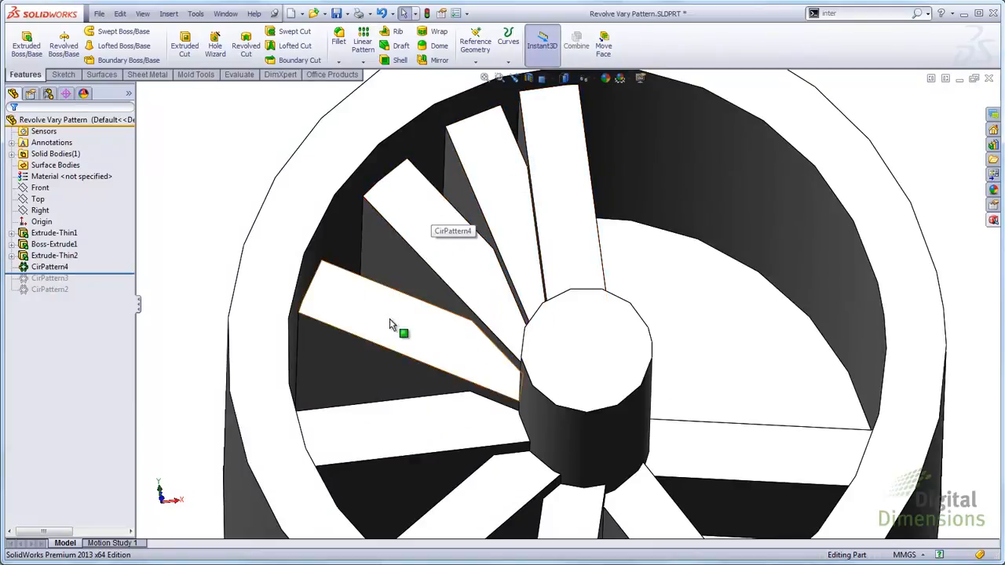
scroll(444, 420, "up", 3)
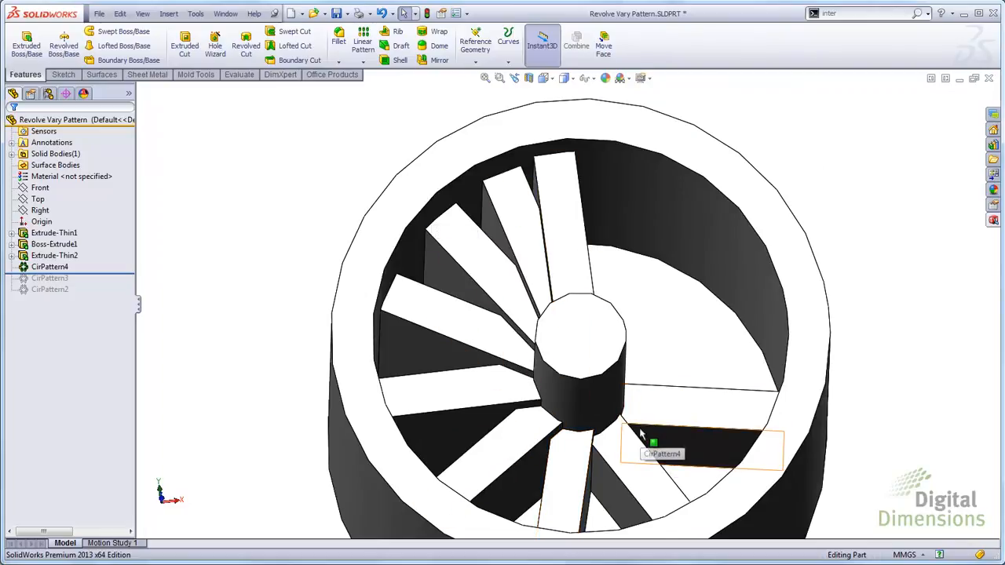
middle_click_drag(581, 332, 524, 263)
scroll(550, 227, "down", 2)
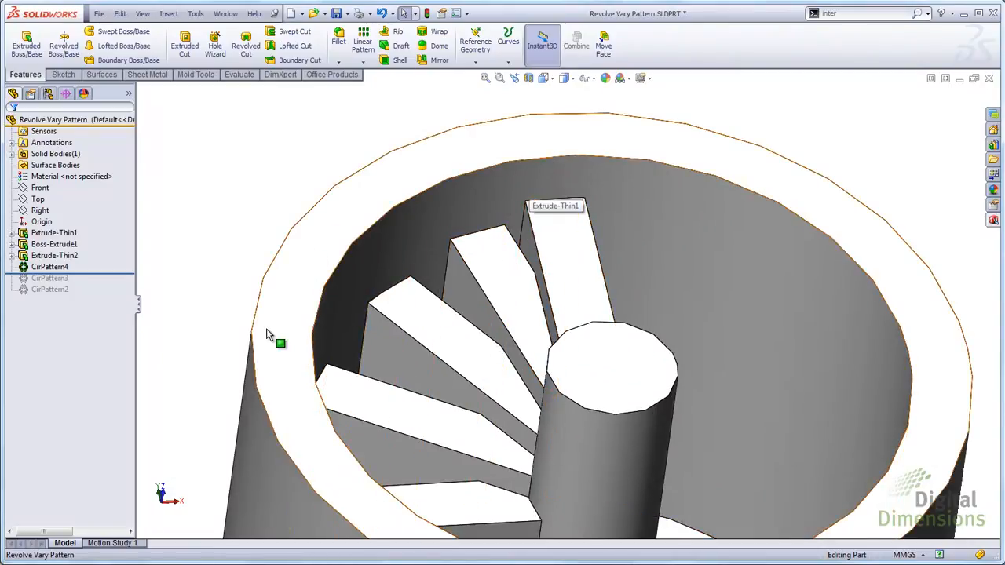
middle_click_drag(392, 346, 718, 405)
scroll(390, 372, "up", 3)
scroll(718, 406, "down", 2)
scroll(717, 406, "up", 2)
- Edit CirPattern4 and skip the fourth and ninth fin instances
left_click(47, 267)
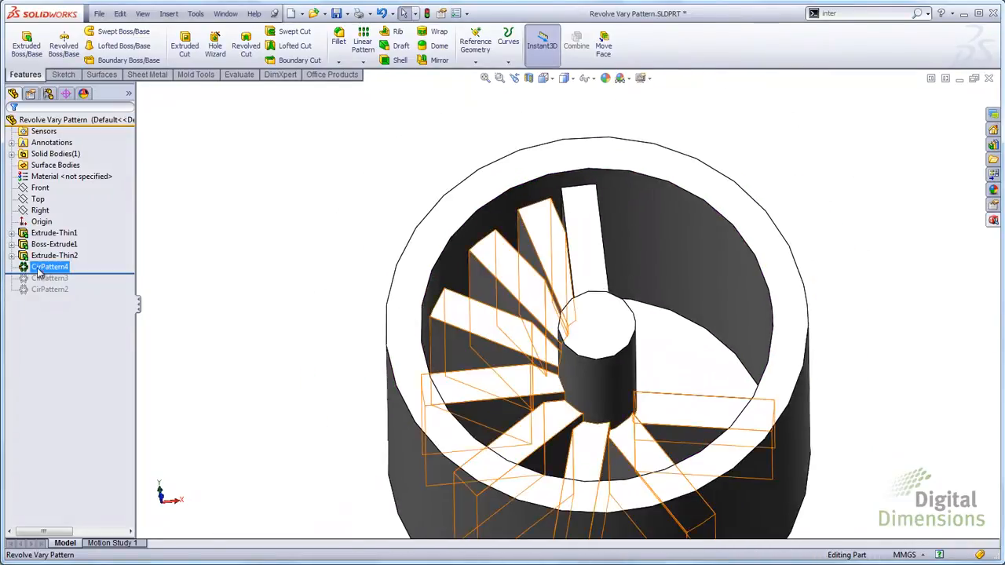
left_click(74, 232)
middle_click_drag(230, 301, 233, 317)
right_click(499, 347)
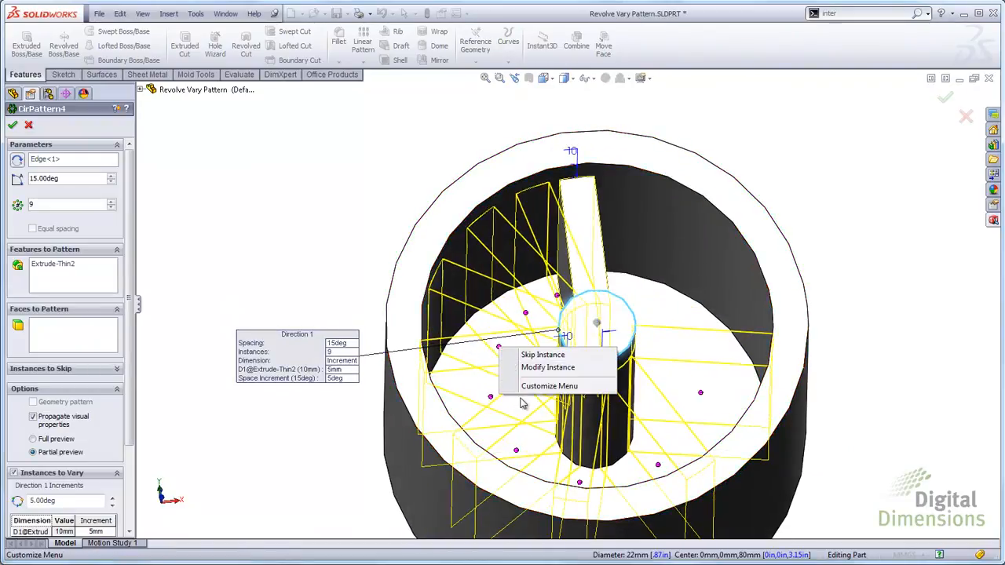
left_click(535, 355)
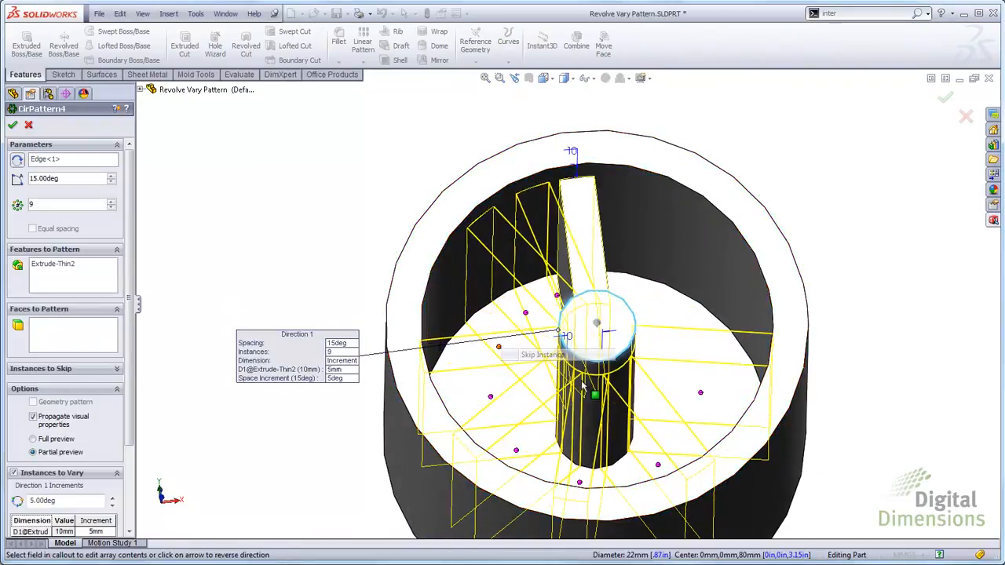
right_click(701, 398)
left_click(737, 407)
- Open the overrides callout for the eighth fin instance, dismiss it, and accept the edited circular pattern
middle_click_drag(654, 417, 666, 486)
right_click(653, 487)
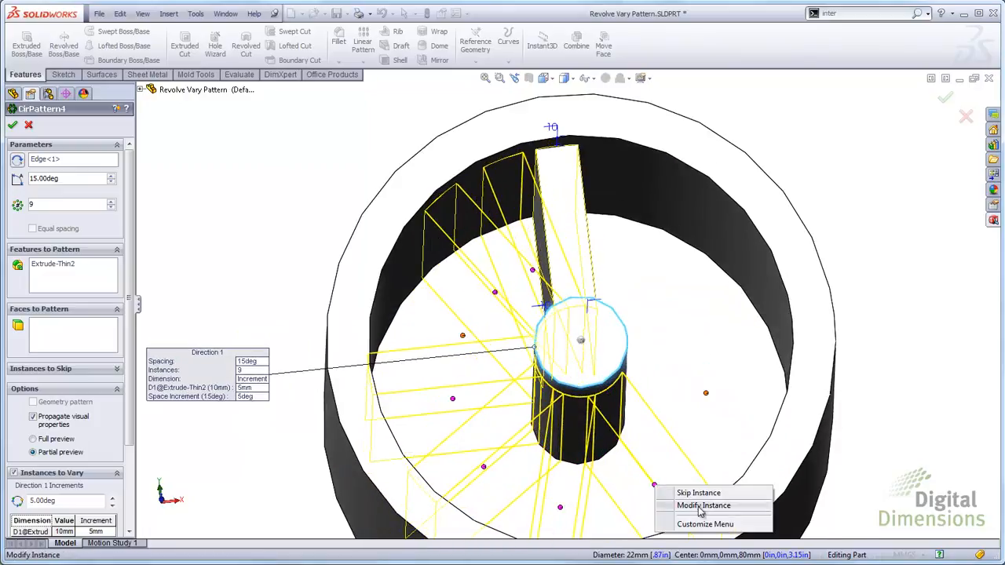
left_click(683, 510)
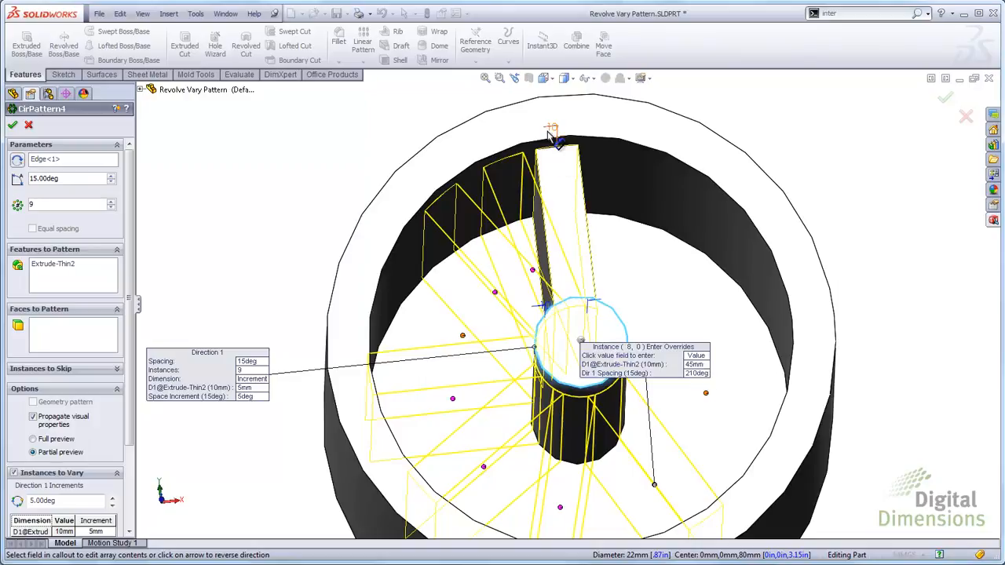
left_click(288, 195)
scroll(267, 265, "up", 2)
middle_click_drag(266, 264, 242, 210)
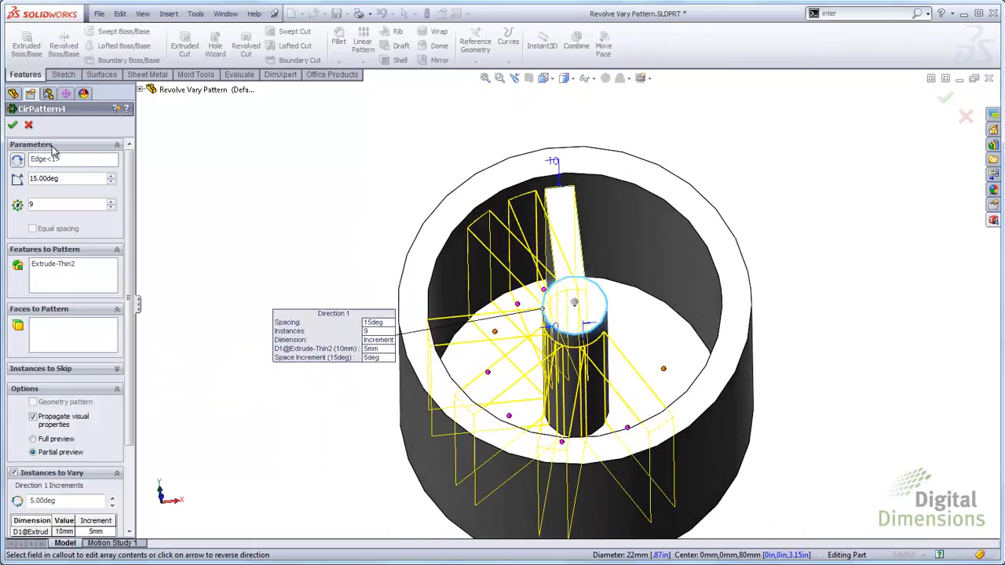
left_click(13, 126)
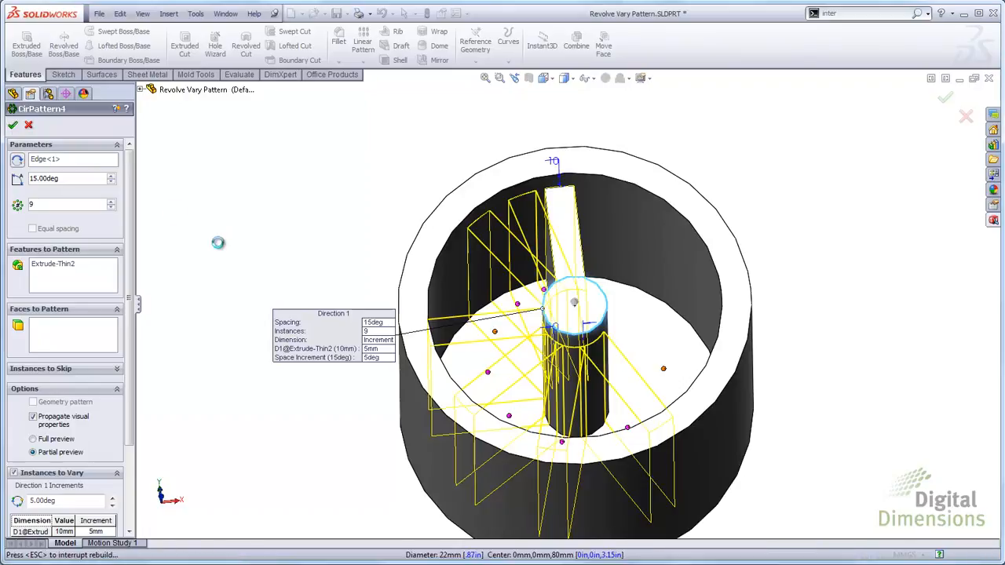
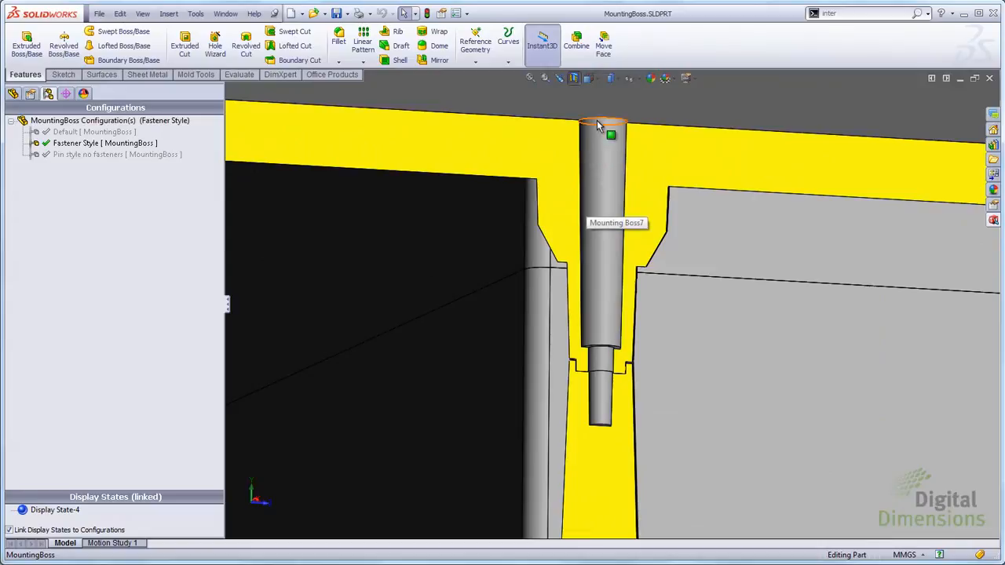
- Examine the sectioned mounting boss in the Fastener Style configuration, including its stepped hole and the joint between both halves
scroll(600, 332, "down", 3)
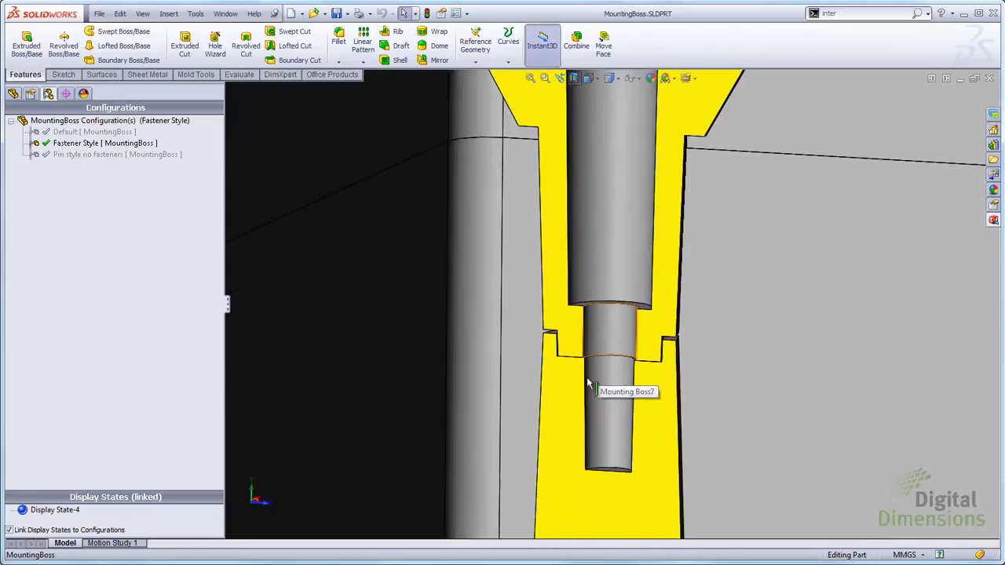
scroll(606, 359, "down", 2)
middle_click_drag(598, 426, 563, 341)
scroll(632, 432, "up", 4)
scroll(621, 430, "up", 6)
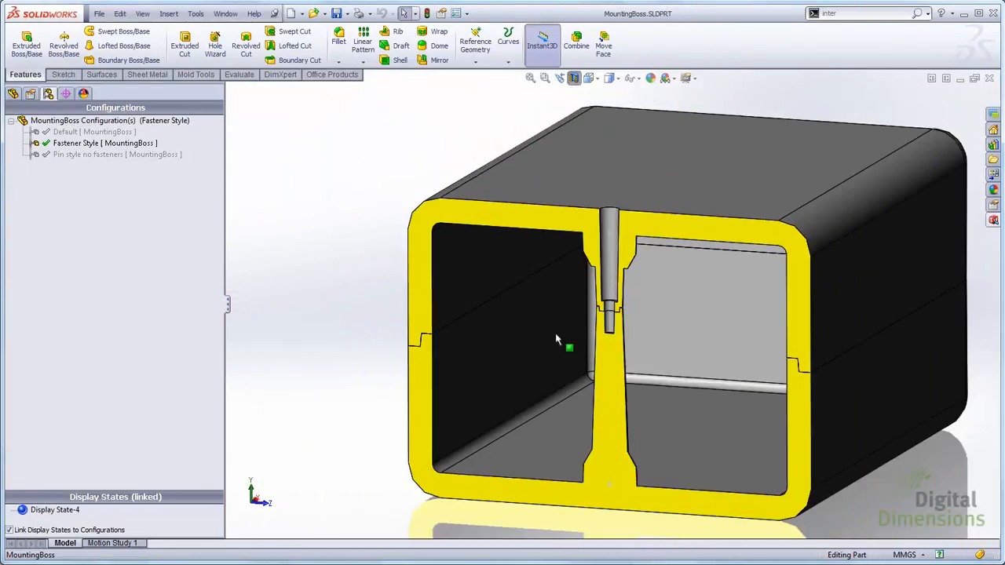
- Turn off the section view, activate the Default configuration, and section the empty box partway along its length
left_click(574, 78)
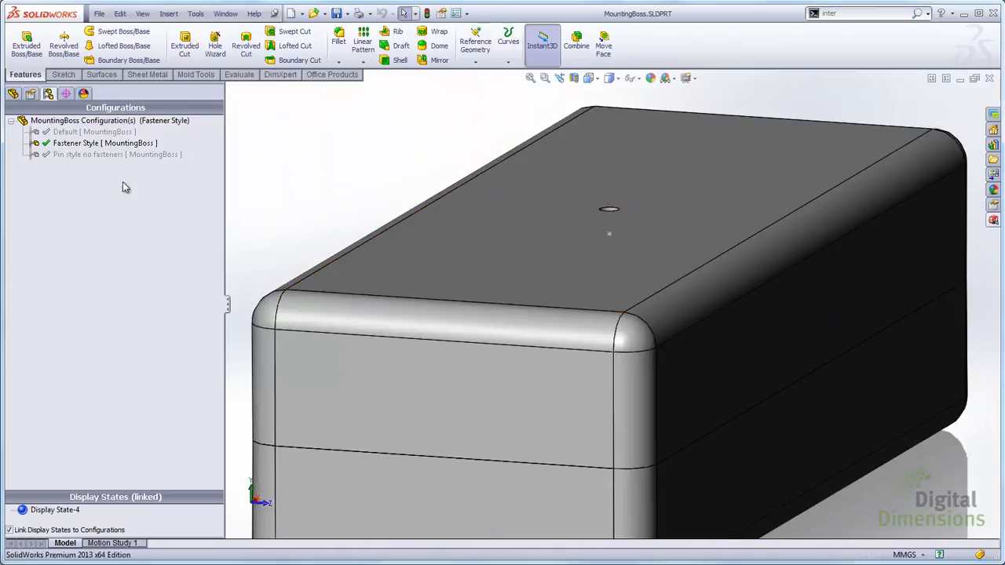
left_click(75, 132)
double_click(75, 132)
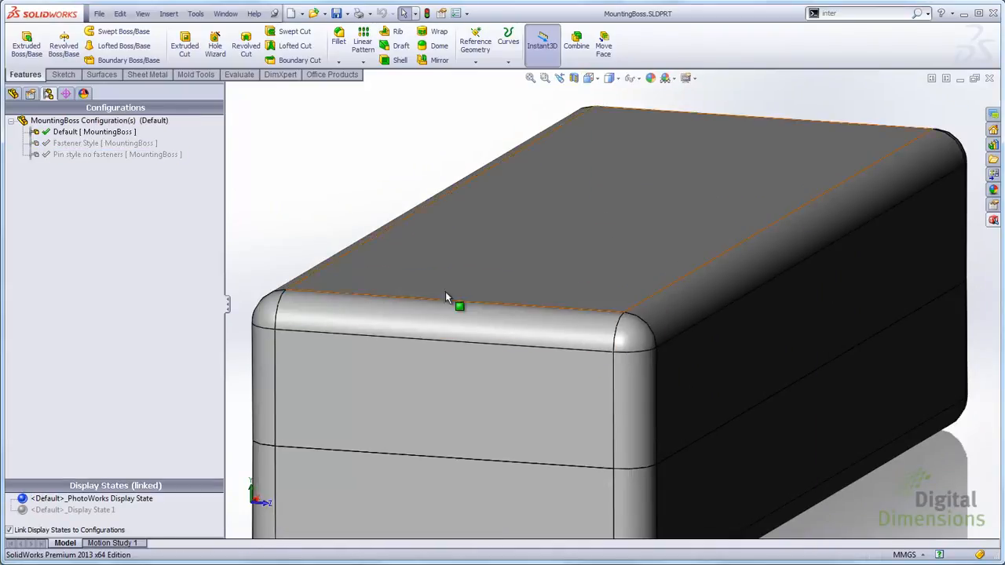
left_click(574, 78)
left_click_drag(610, 354, 574, 395)
left_click(12, 126)
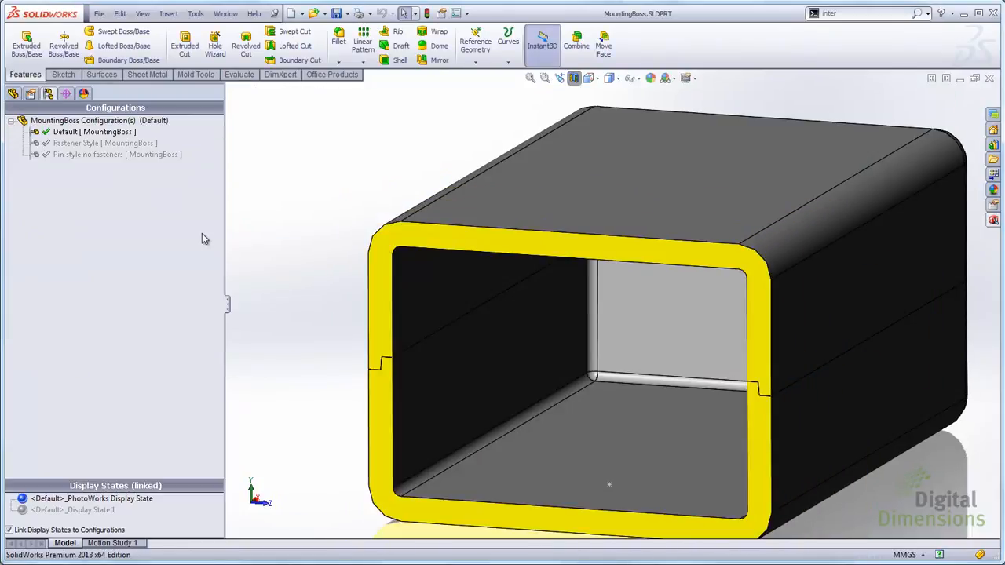
- Reveal the 3D sketches under Mounting Boss5 and Mounting Boss6 in the feature history and examine their points on the box
middle_click_drag(260, 283, 327, 335)
scroll(324, 333, "down", 1)
left_click(14, 93)
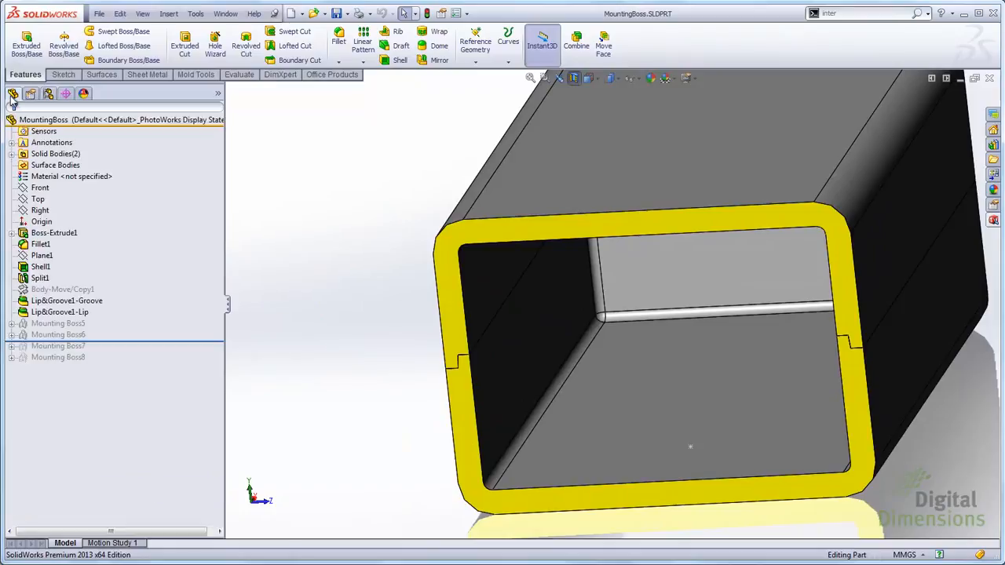
left_click_drag(110, 341, 110, 353)
middle_click_drag(375, 414, 346, 375)
scroll(566, 431, "up", 3)
scroll(624, 426, "down", 4)
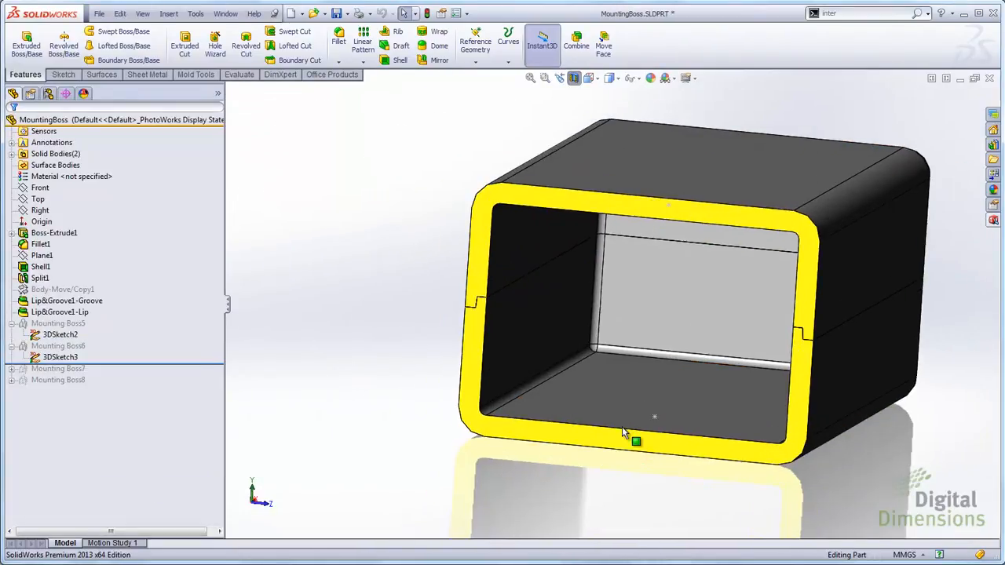
scroll(657, 319, "up", 3)
scroll(709, 178, "down", 1)
middle_click_drag(710, 177, 691, 184)
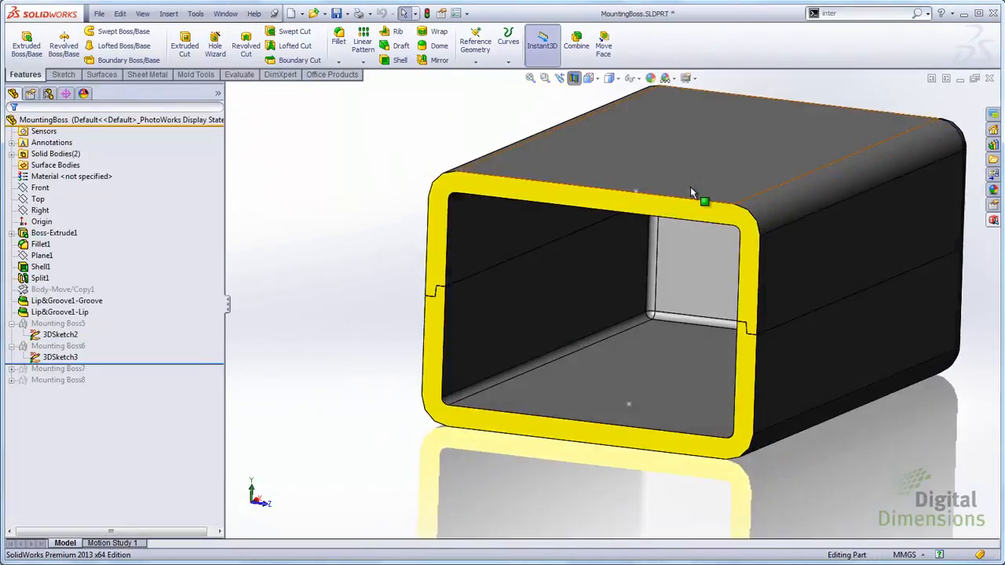
- Hide the lower half of the sectioned box
right_click(489, 305)
left_click(534, 240)
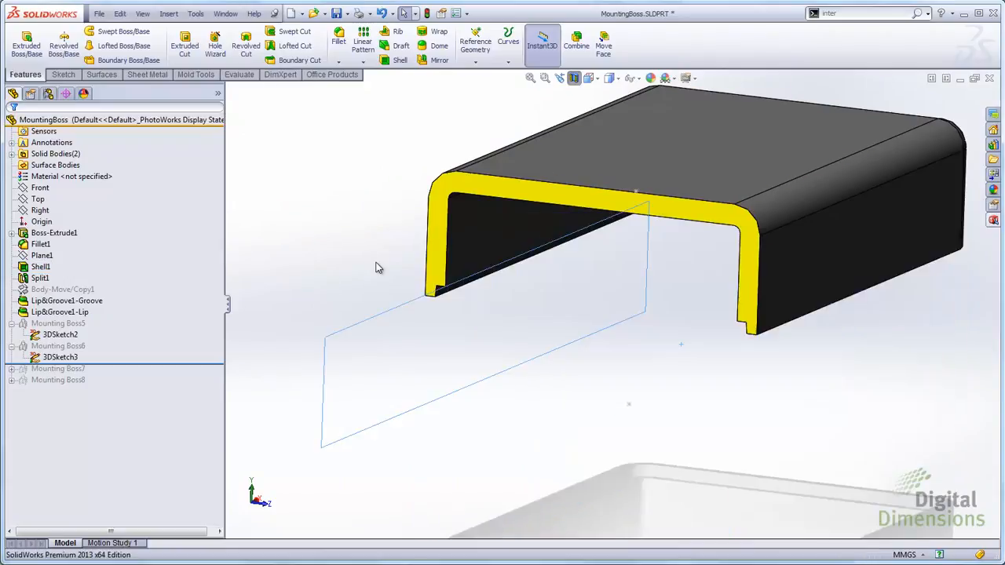
middle_click_drag(369, 257, 364, 185)
- Start a mounting boss fastening feature positioned at the 3DSketch3 point on the inside of the box's upper half
left_click(169, 13)
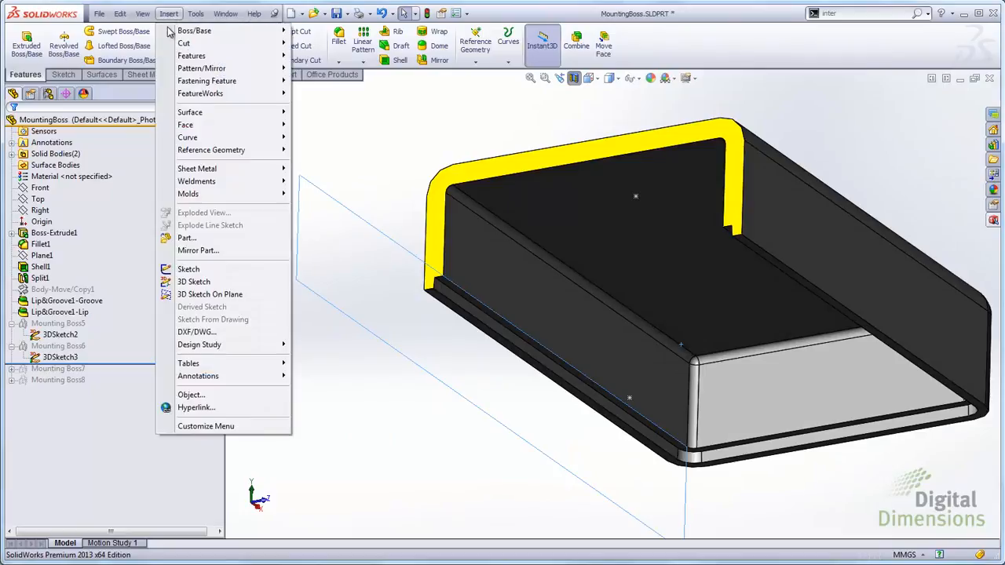
mouse_move(187, 83)
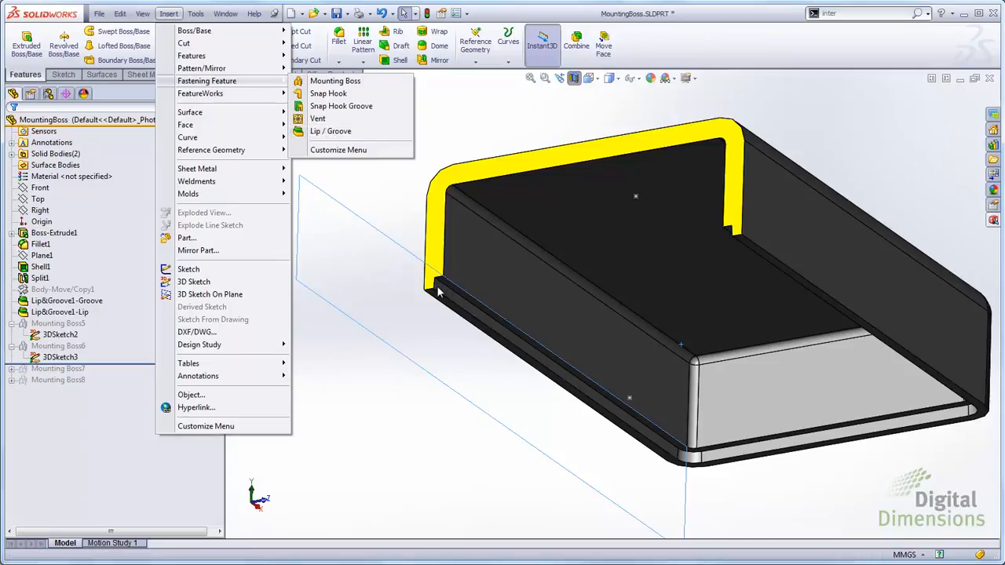
left_click(335, 82)
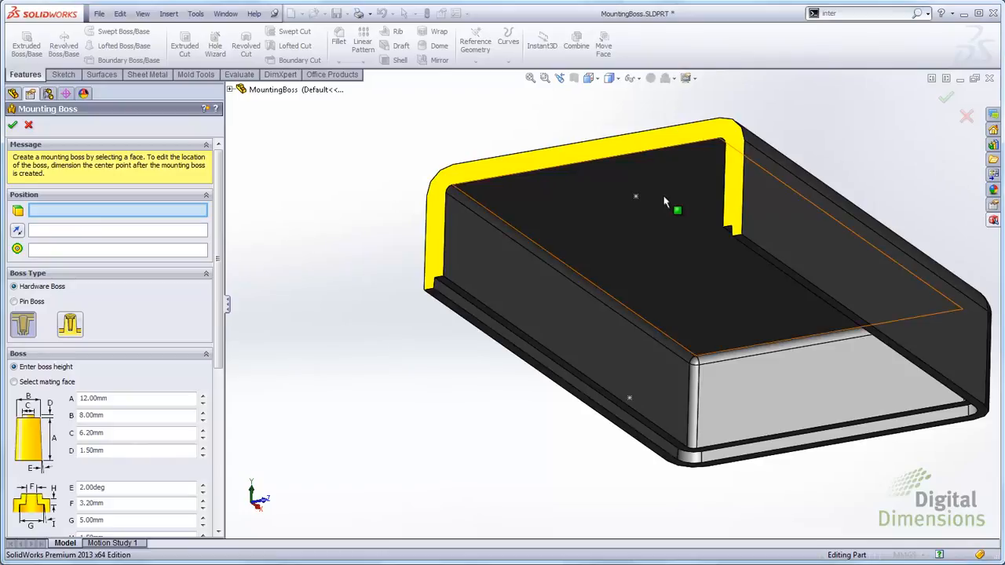
left_click(636, 196)
- Define the boss height by a mating face, using the rim face of the upper half's lip
middle_click_drag(380, 307, 352, 186)
scroll(574, 203, "down", 6)
scroll(574, 203, "up", 3)
middle_click_drag(579, 286, 581, 345)
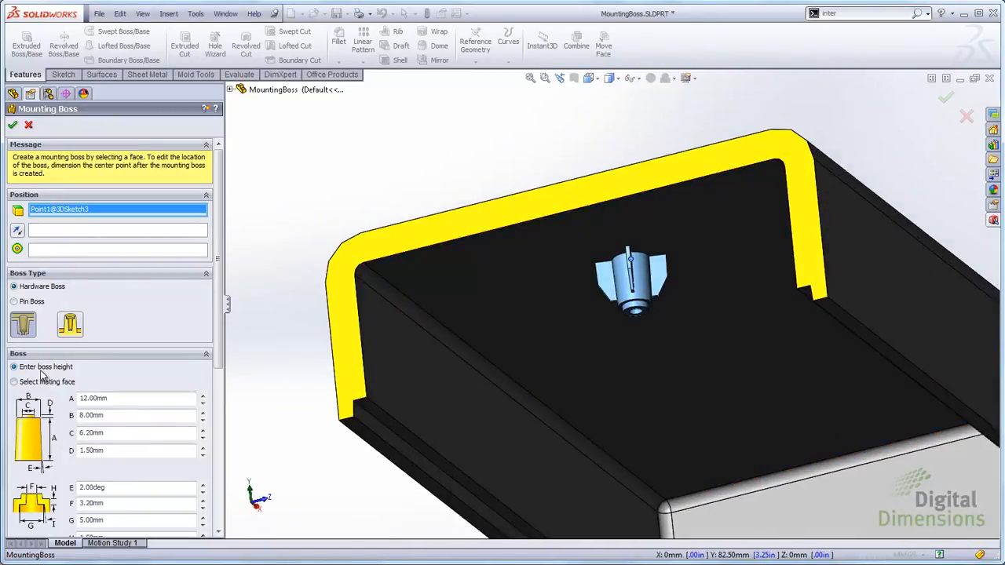
left_click(14, 383)
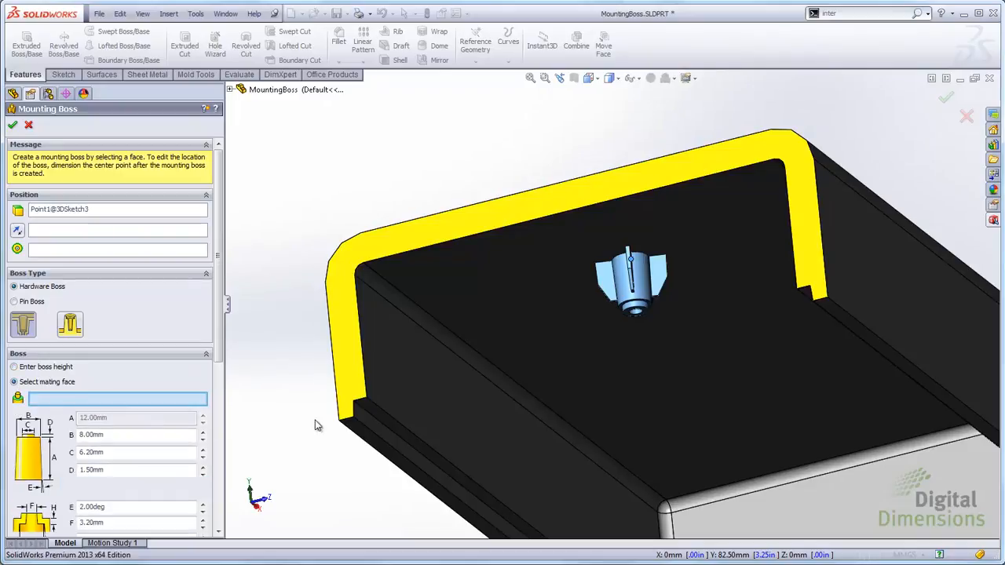
middle_click_drag(539, 390, 669, 338)
scroll(556, 383, "up", 2)
scroll(471, 430, "up", 3)
left_click(546, 428)
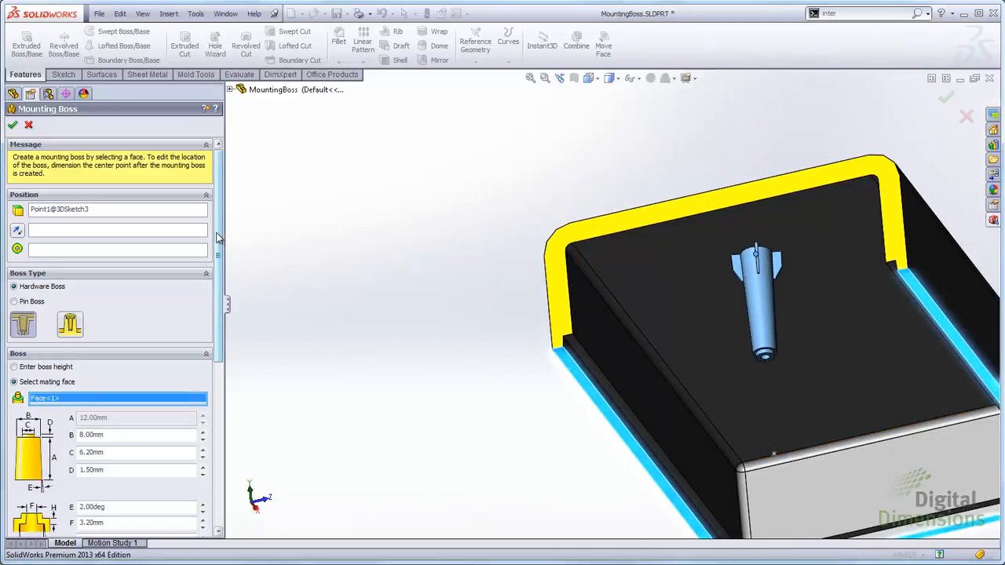
- Try both Pin Boss variants on the mounting boss and return to the first Hardware Boss variant
left_click_drag(220, 223, 211, 336)
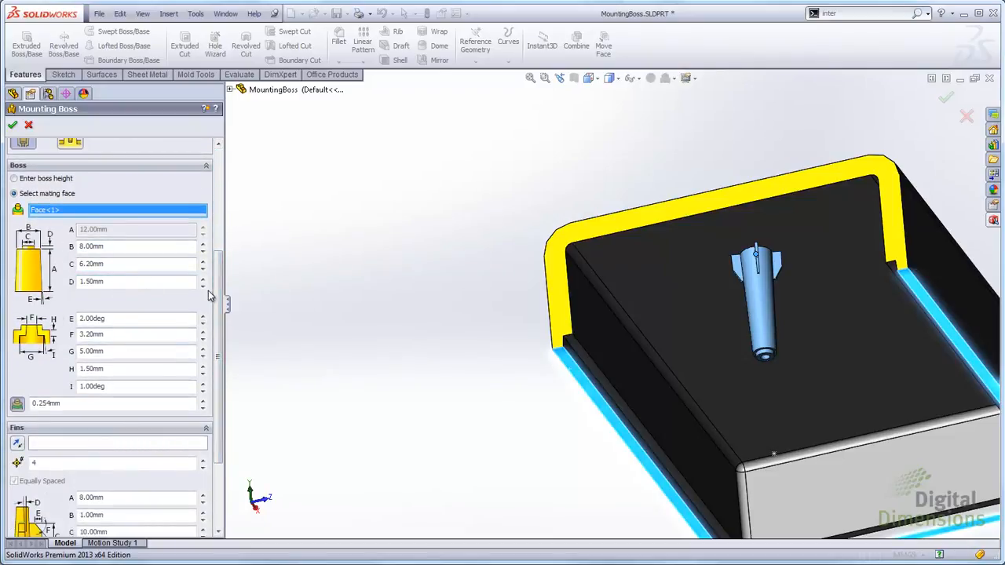
left_click_drag(217, 285, 232, 180)
left_click(15, 301)
scroll(753, 343, "down", 3)
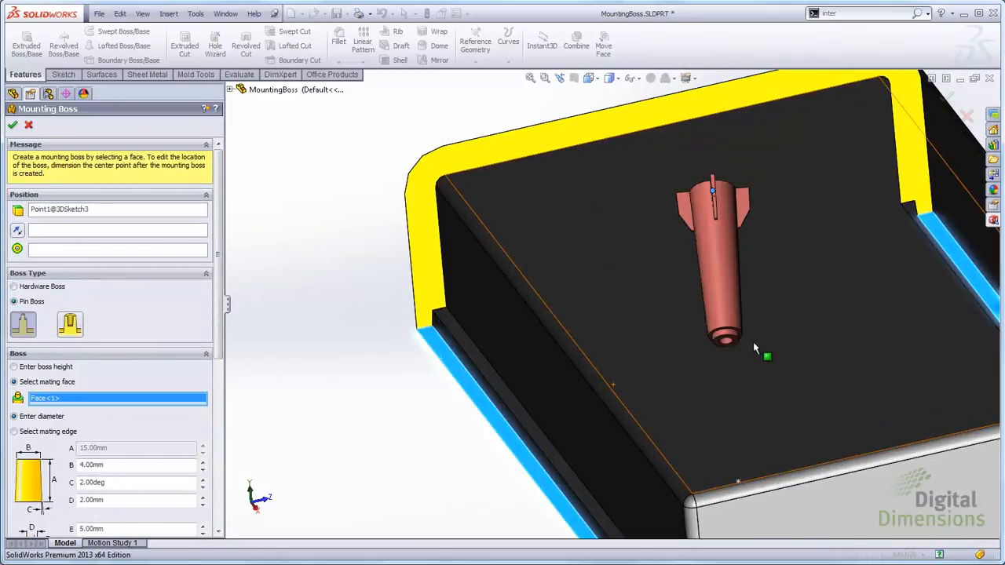
scroll(753, 343, "down", 3)
scroll(653, 170, "up", 4)
scroll(579, 212, "down", 5)
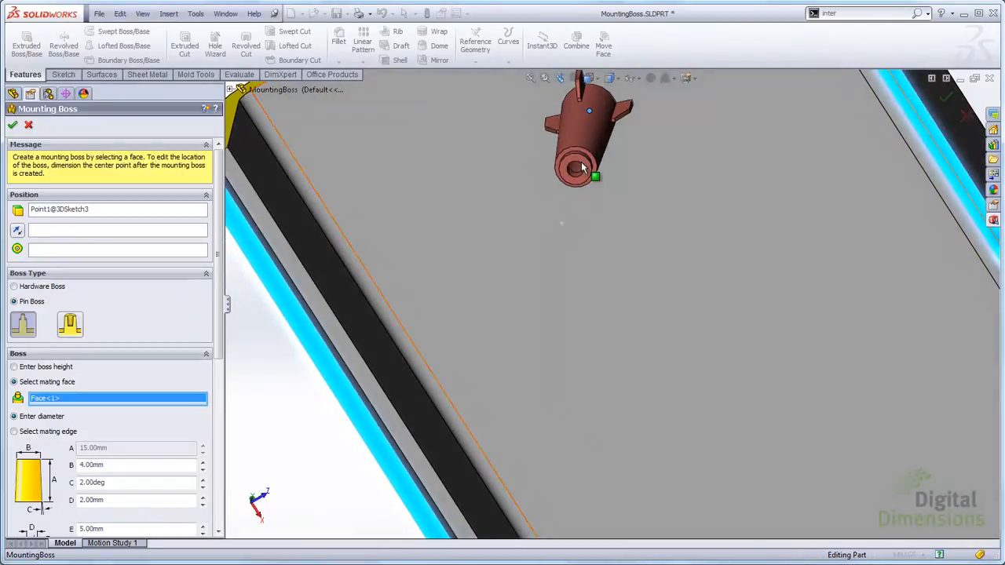
scroll(581, 162, "down", 5)
scroll(587, 183, "up", 2)
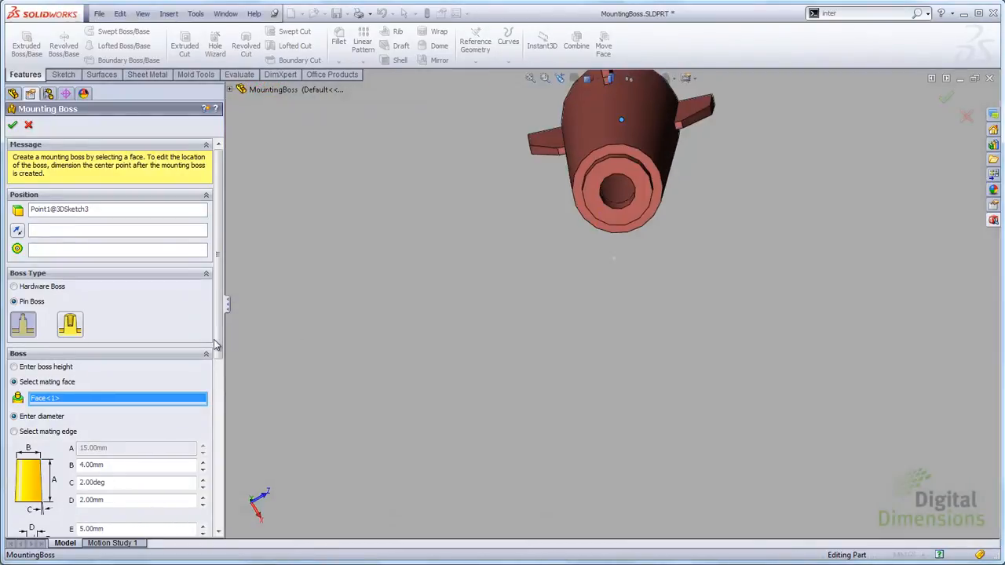
left_click(73, 334)
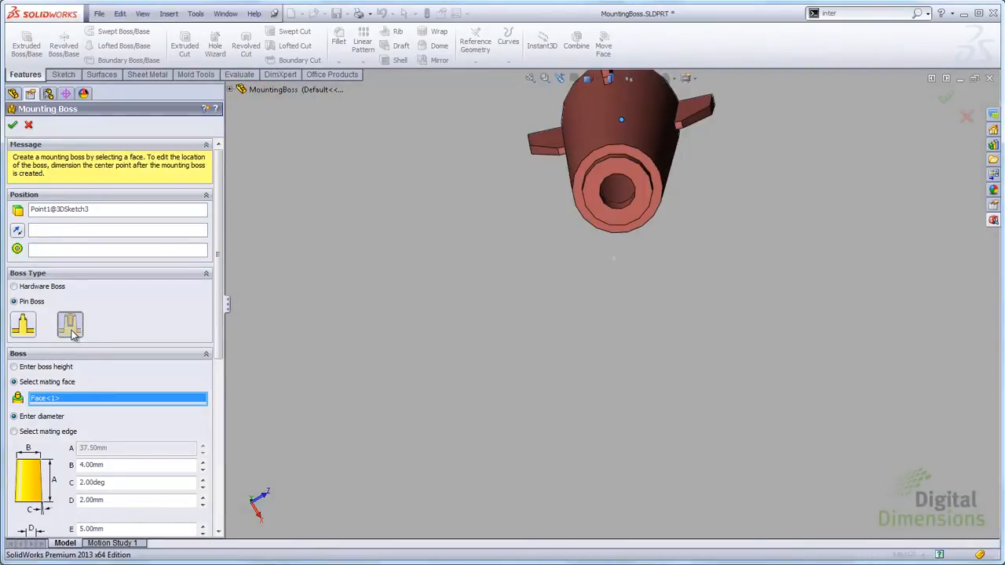
left_click(15, 287)
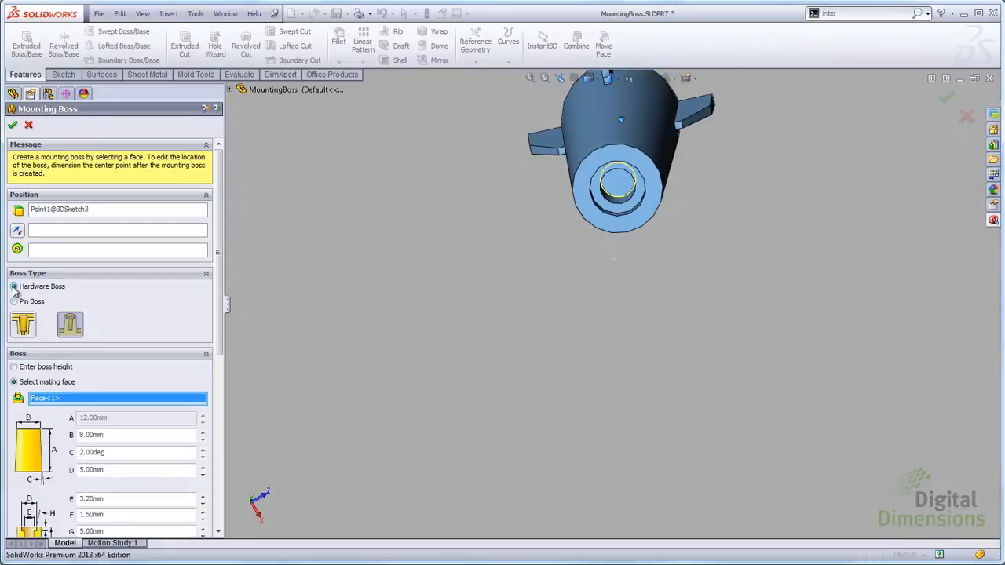
left_click(23, 333)
- Examine the hardware boss preview from the cut end, from above and from inside the upper half
scroll(444, 294, "up", 5)
middle_click_drag(442, 289, 465, 487)
middle_click_drag(471, 559, 583, 306)
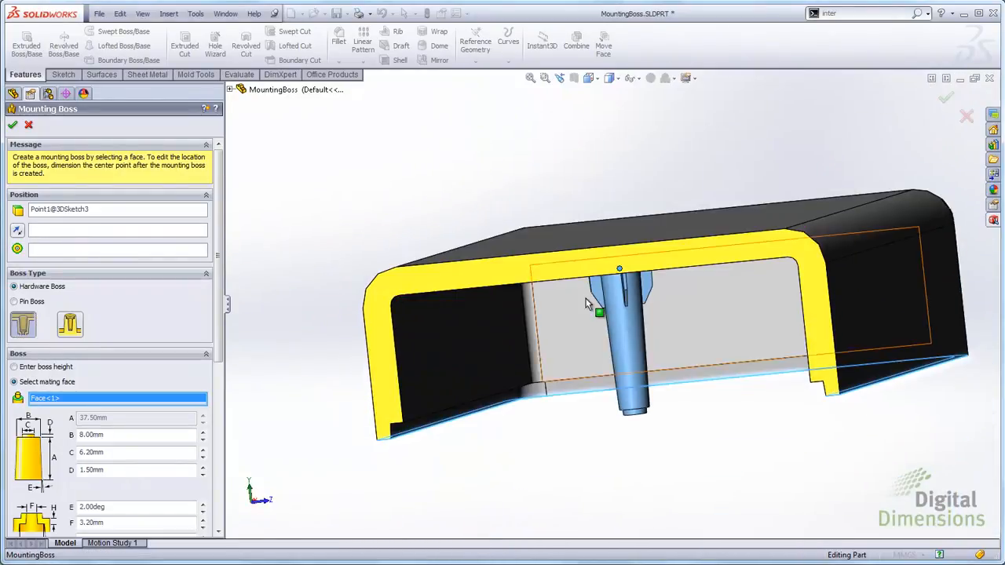
middle_click_drag(614, 230, 606, 315)
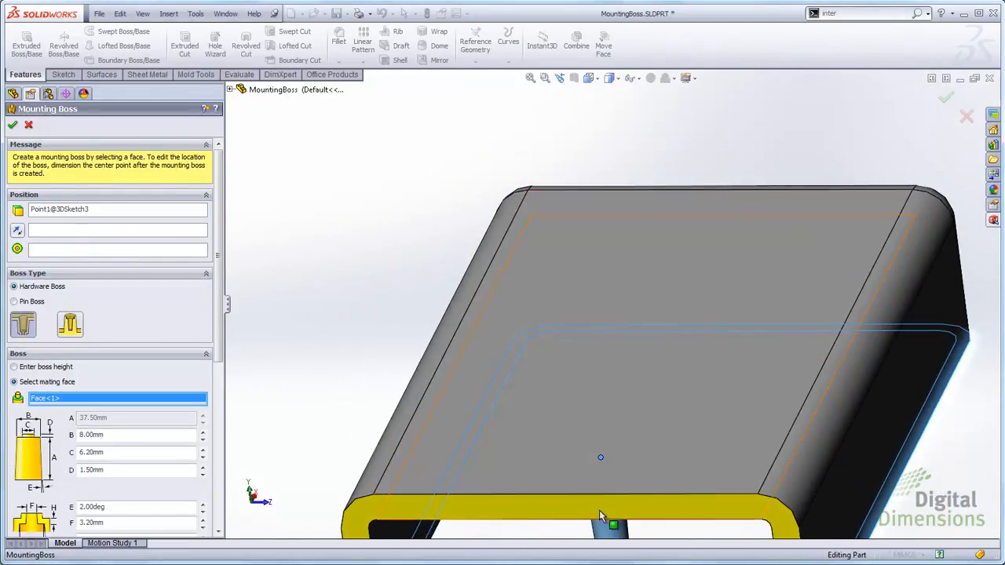
scroll(598, 509, "up", 3)
middle_click_drag(592, 510, 594, 415)
scroll(616, 463, "up", 3)
middle_click_drag(623, 471, 613, 357)
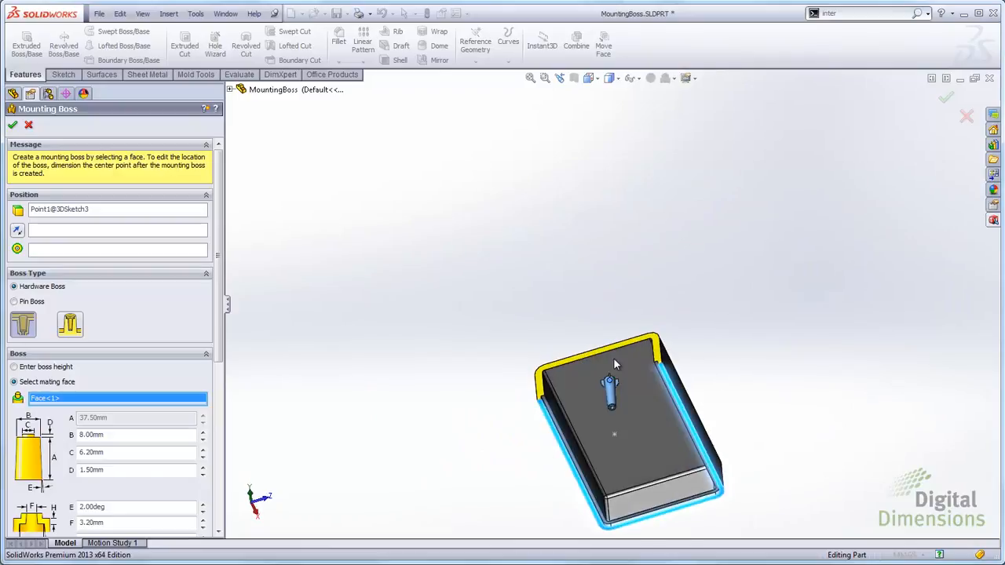
scroll(616, 411, "down", 4)
scroll(616, 410, "down", 2)
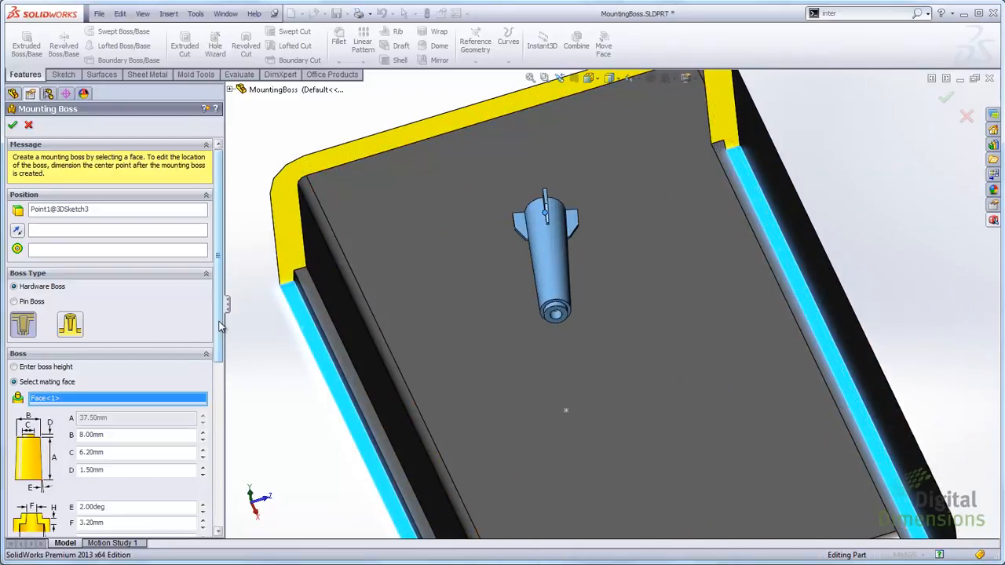
- Orient the boss fins by the inner side wall face and set the number of fins to 5
scroll(67, 390, "down", 5)
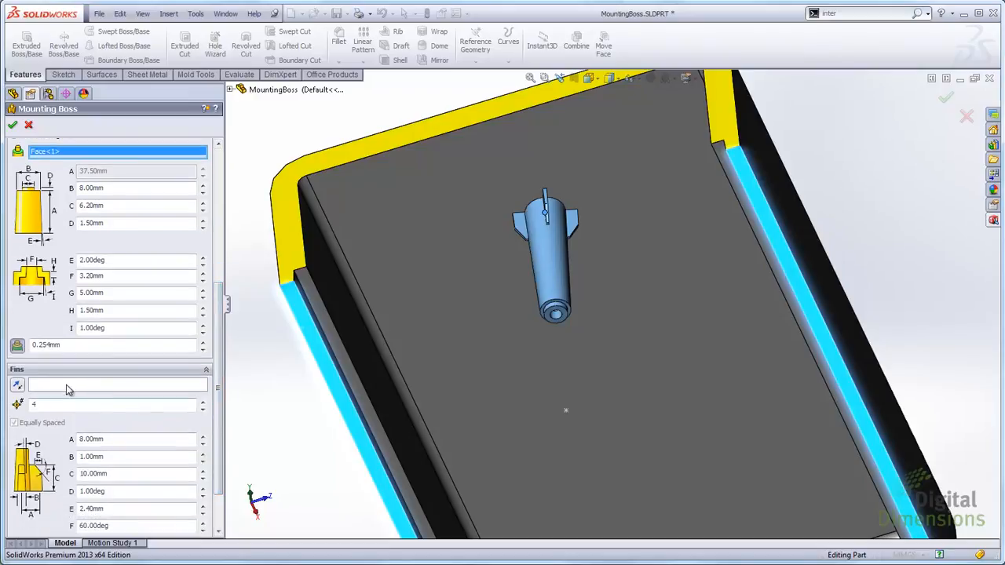
left_click(66, 385)
middle_click_drag(417, 388, 377, 311)
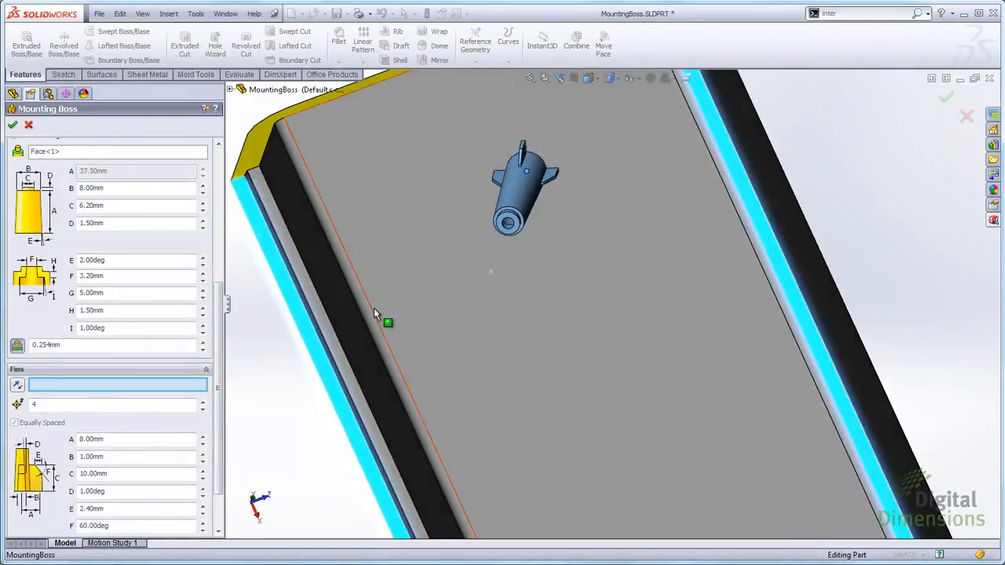
left_click(341, 276)
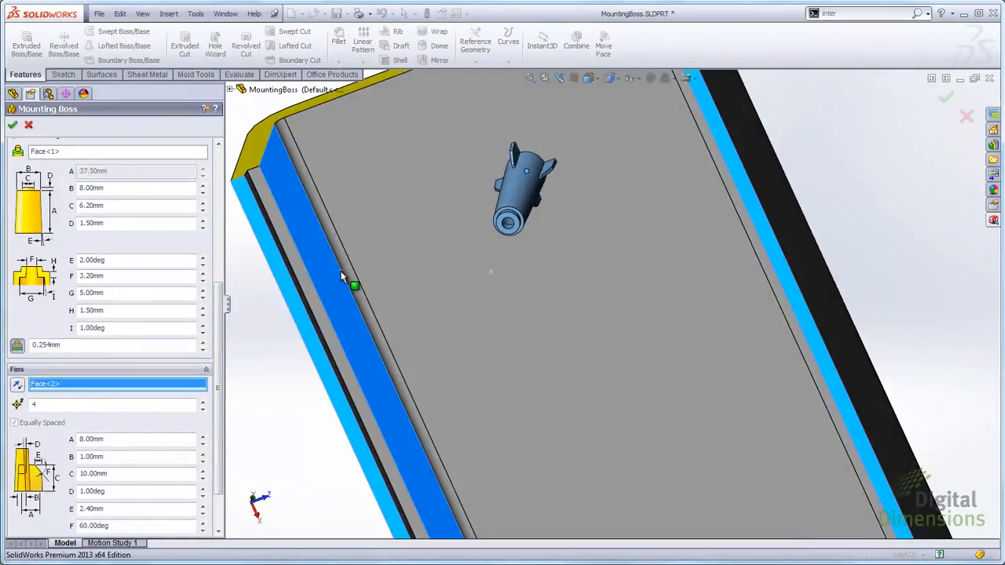
scroll(476, 196, "down", 3)
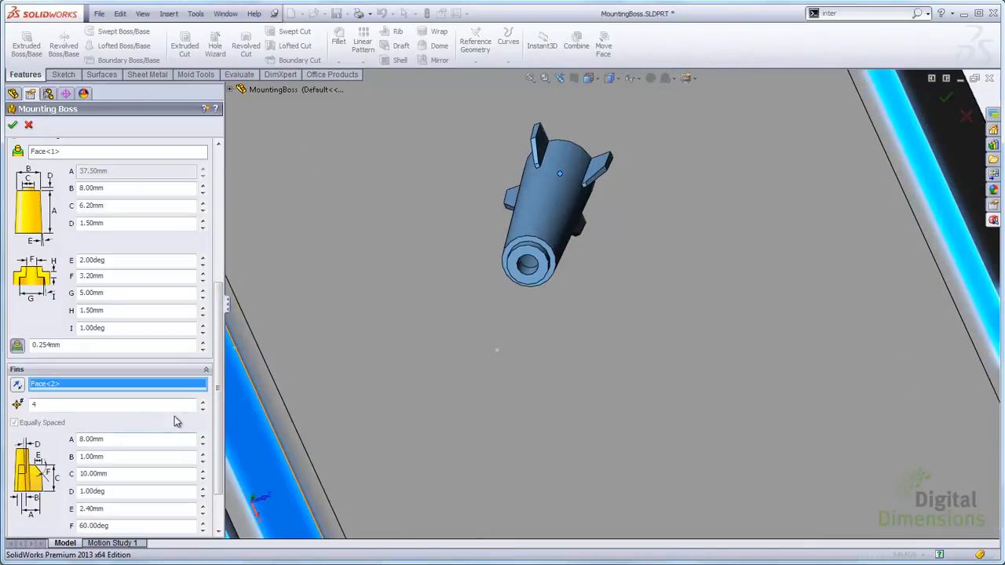
left_click(202, 406)
scroll(211, 440, "down", 2)
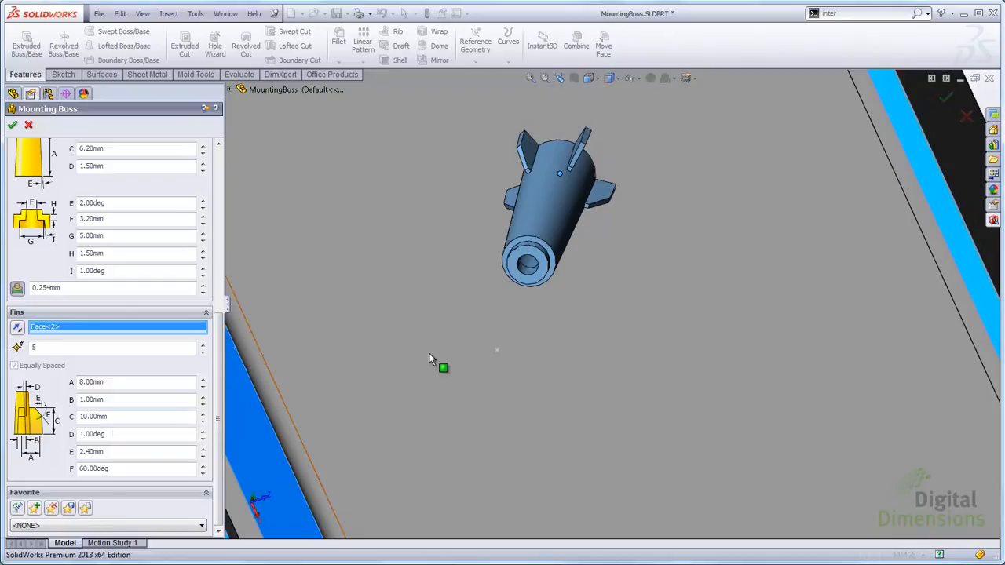
- Check the fin arrangement on the preview and create the mounting boss
middle_click_drag(431, 359, 484, 262)
scroll(550, 179, "down", 5)
middle_click_drag(537, 173, 574, 418)
scroll(532, 197, "down", 1)
scroll(540, 205, "up", 7)
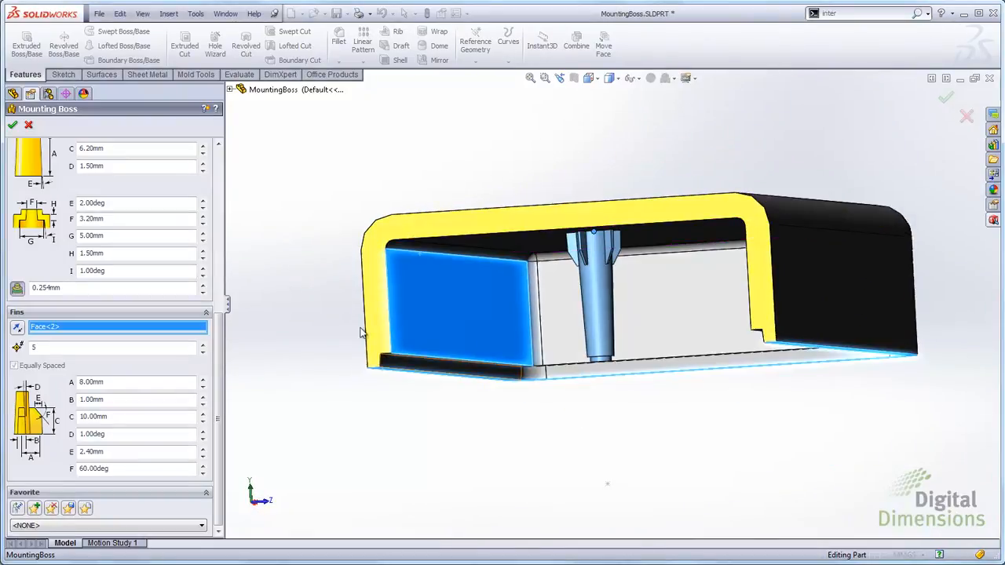
left_click(14, 127)
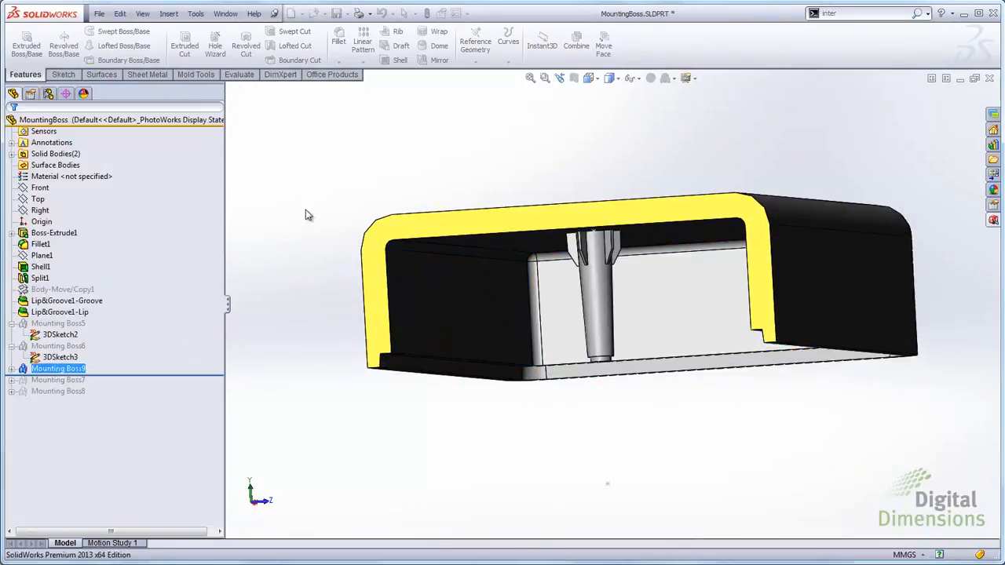
- Show the hidden Lip&Groove1-Lip body from the solid bodies list
left_click(11, 154)
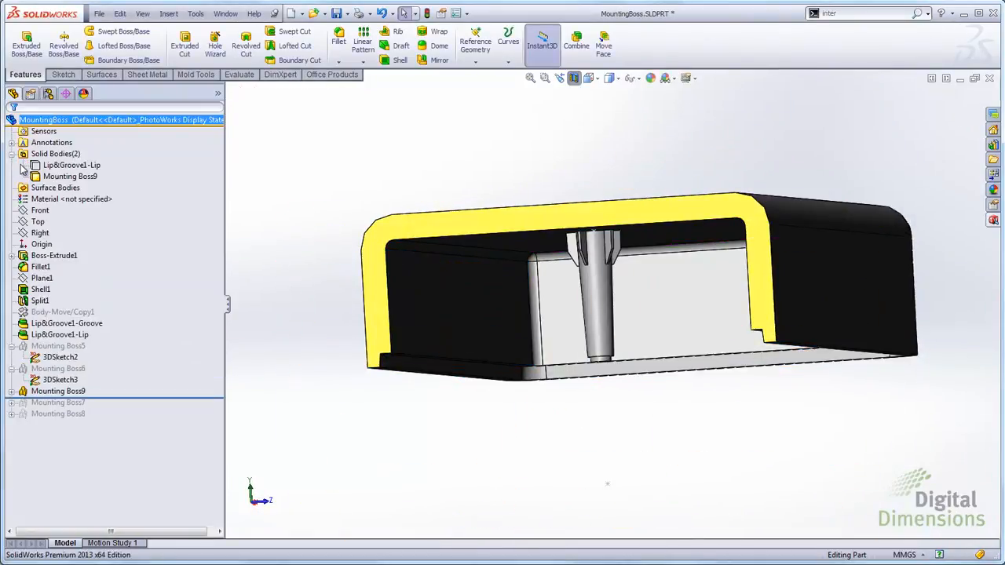
left_click(36, 167)
left_click(44, 145)
left_click(265, 309)
- Examine the mounting boss's fastener hole from the outside of the upper half and down to its inner end
middle_click_drag(341, 346, 338, 395)
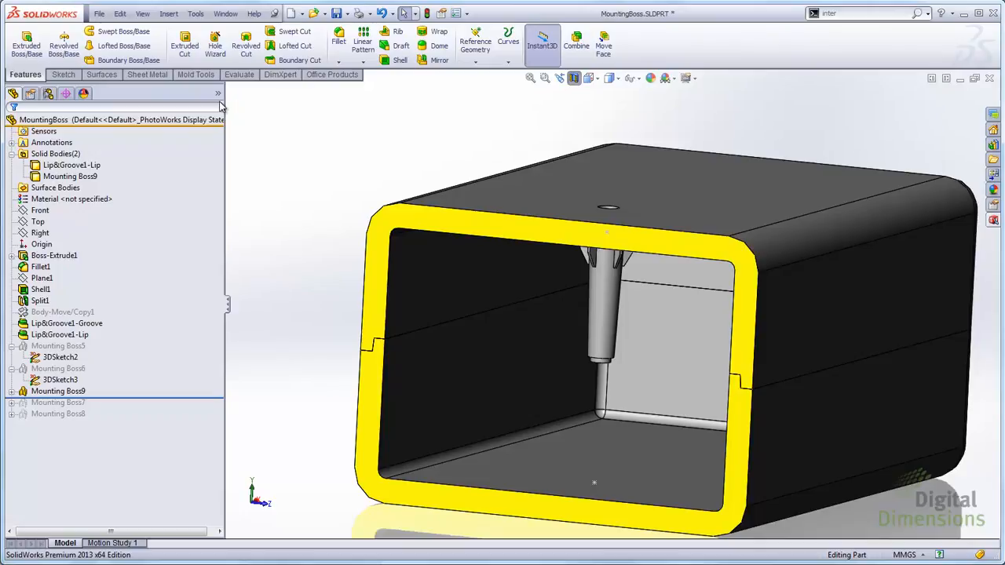
scroll(600, 332, "up", 10)
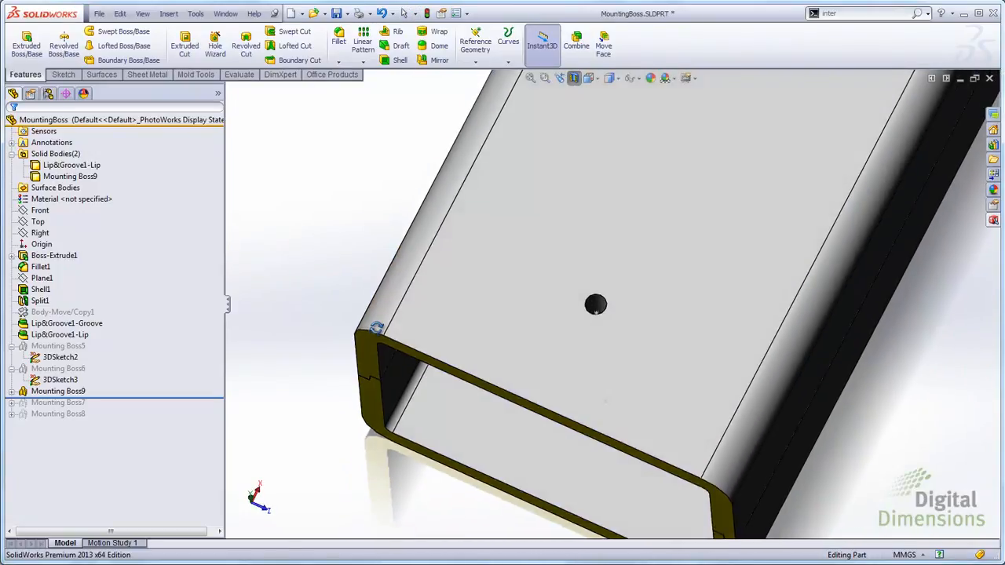
scroll(628, 330, "up", 6)
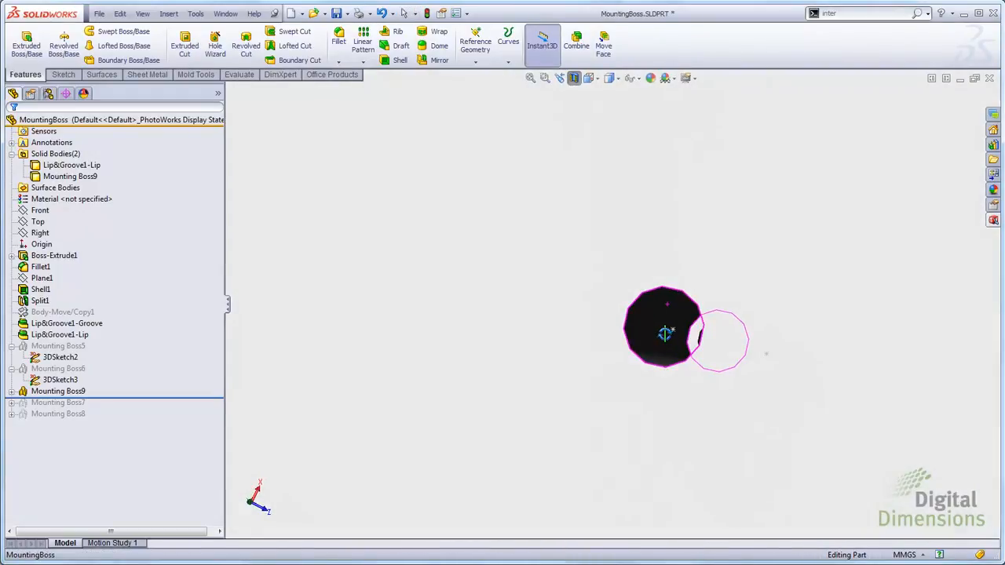
scroll(679, 342, "up", 2)
scroll(683, 337, "down", 10)
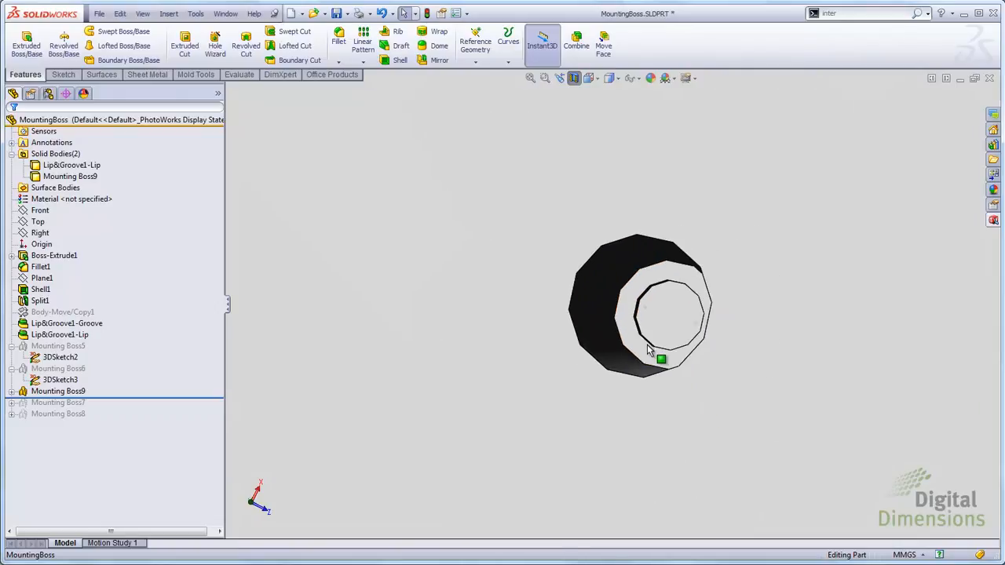
middle_click_drag(598, 346, 600, 177)
scroll(676, 413, "down", 4)
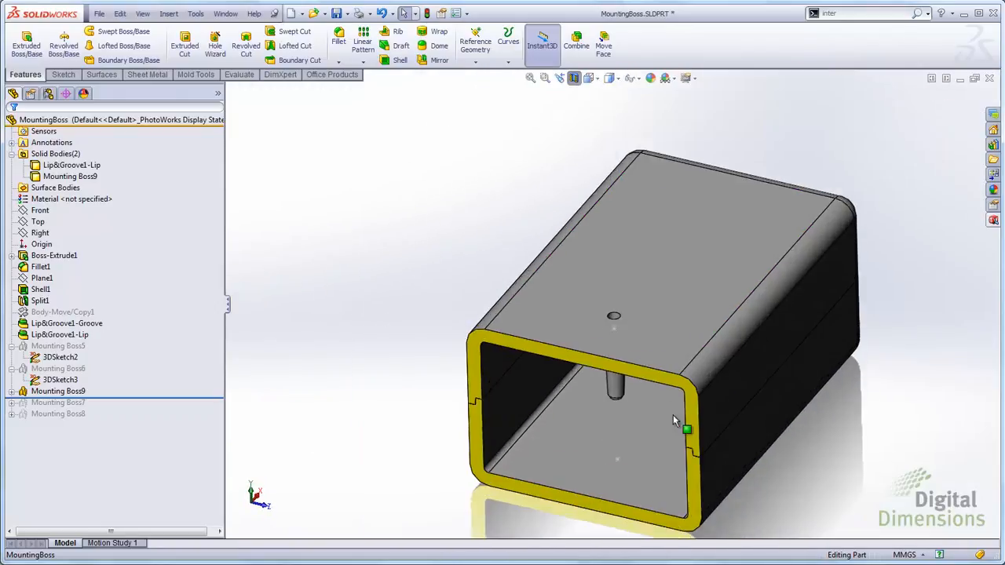
scroll(676, 411, "up", 2)
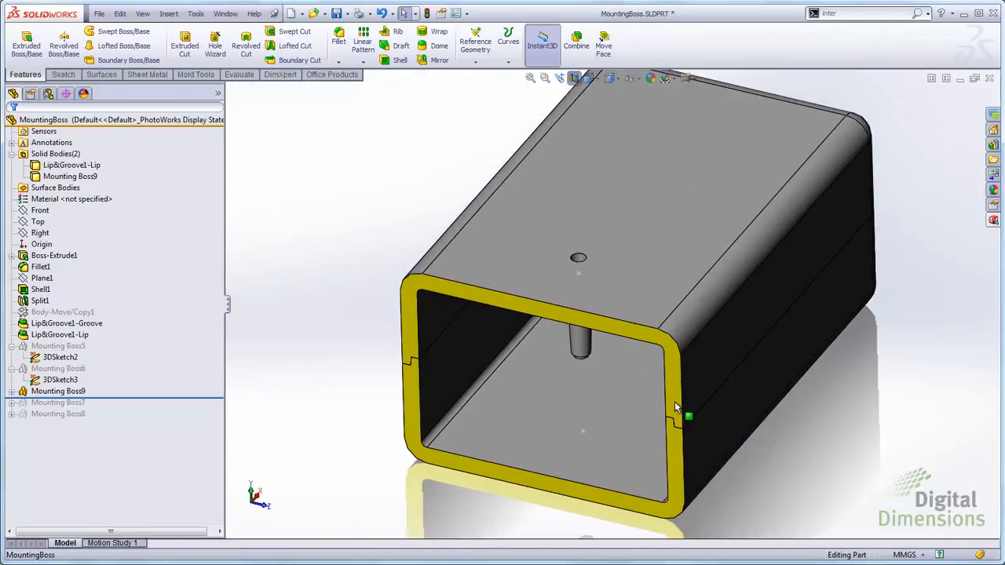
- Section the box along the Right plane at a 0.00 mm offset to cut through the mounting boss
left_click(576, 81)
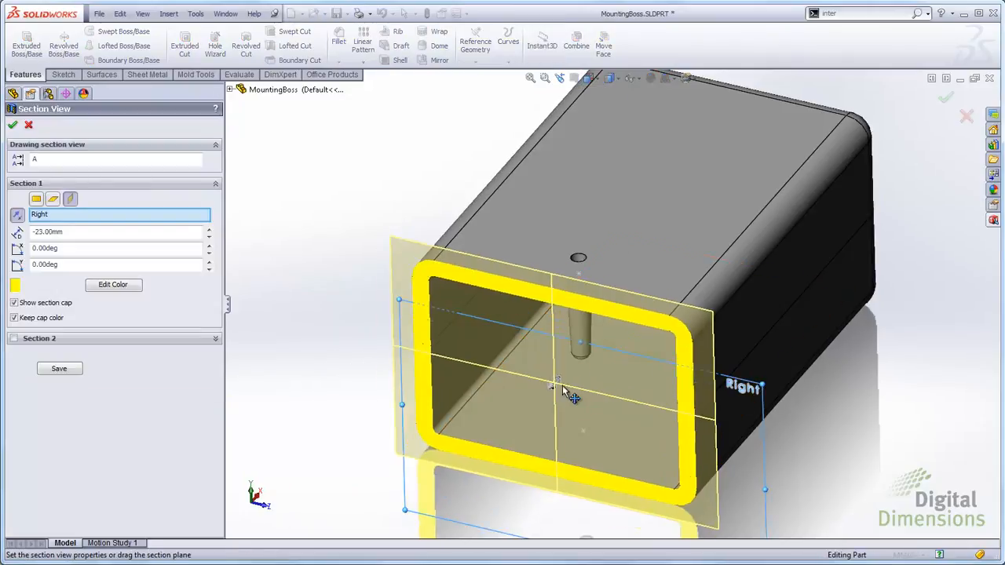
left_click_drag(589, 374, 595, 367)
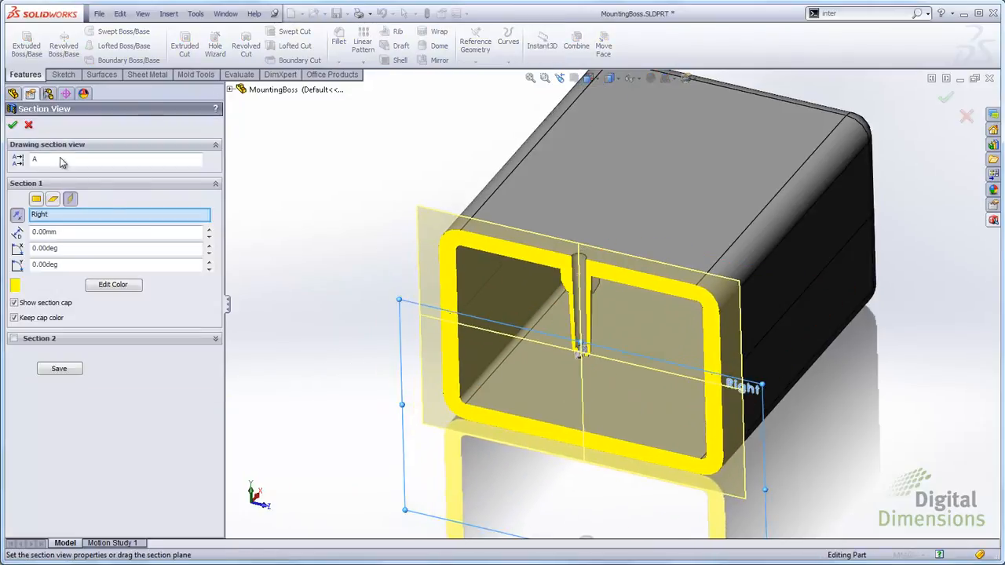
left_click(13, 125)
scroll(507, 275, "down", 6)
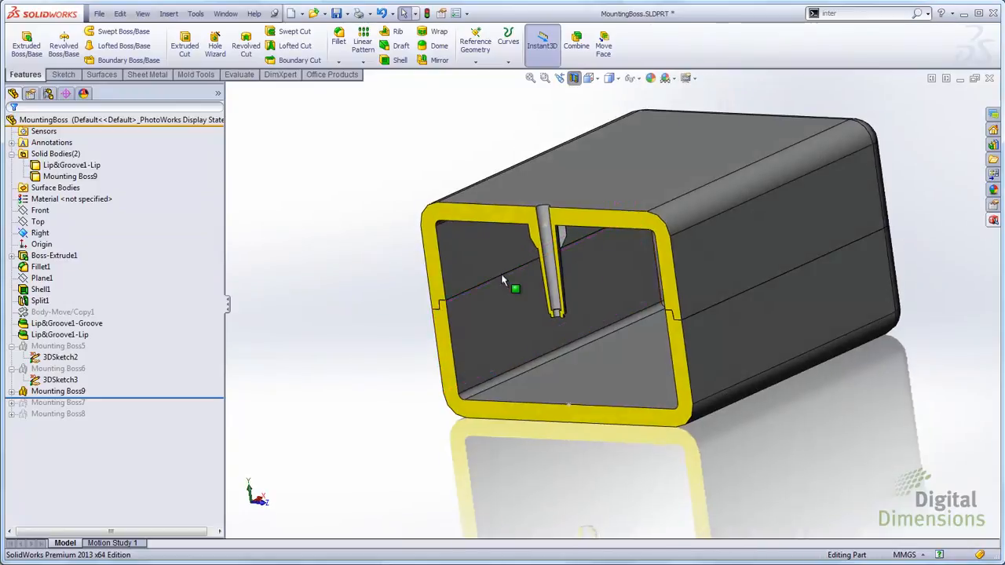
scroll(547, 321, "up", 8)
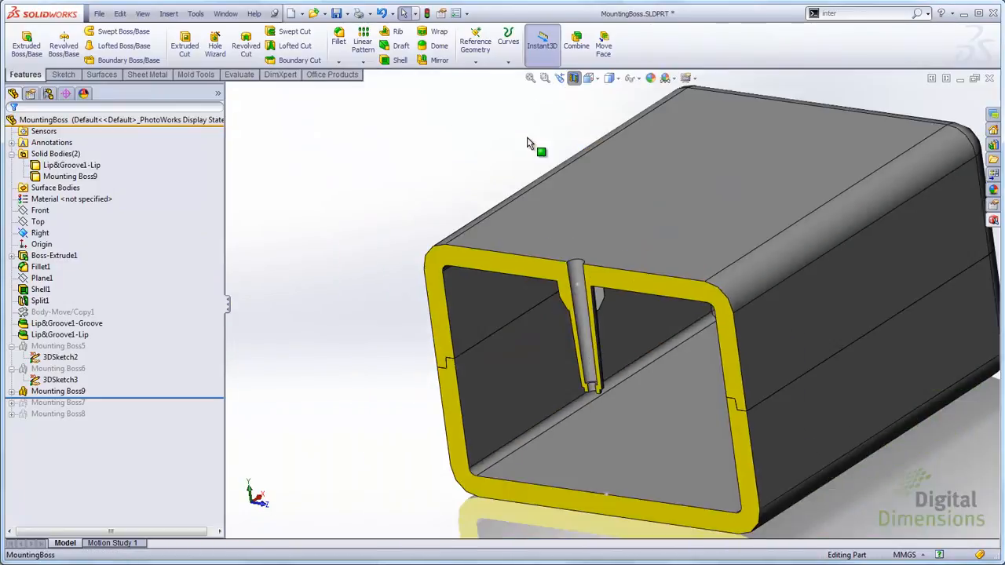
- Replace the section cut with one along the Right plane at a -22.00 mm offset
left_click(574, 79)
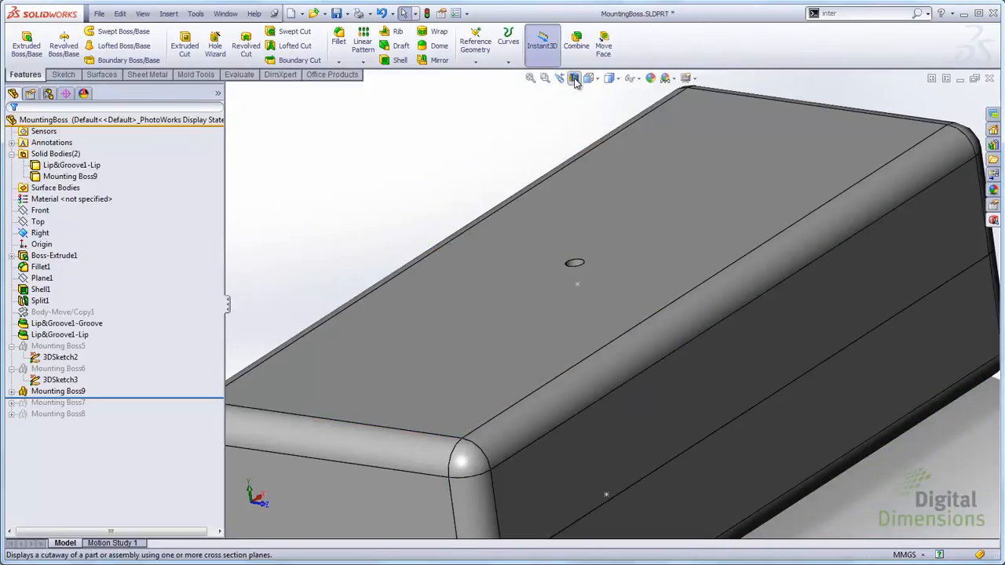
left_click(574, 79)
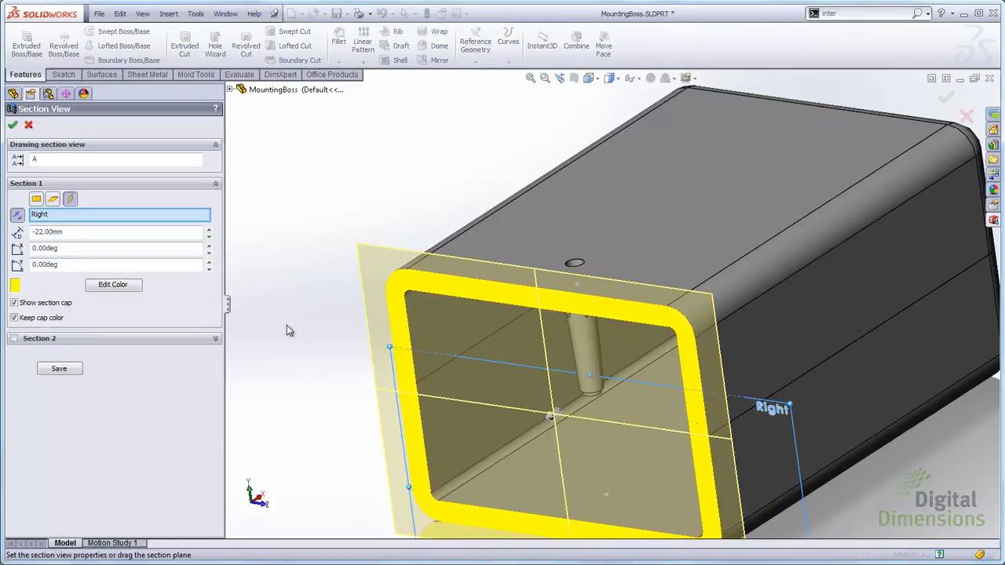
left_click(13, 126)
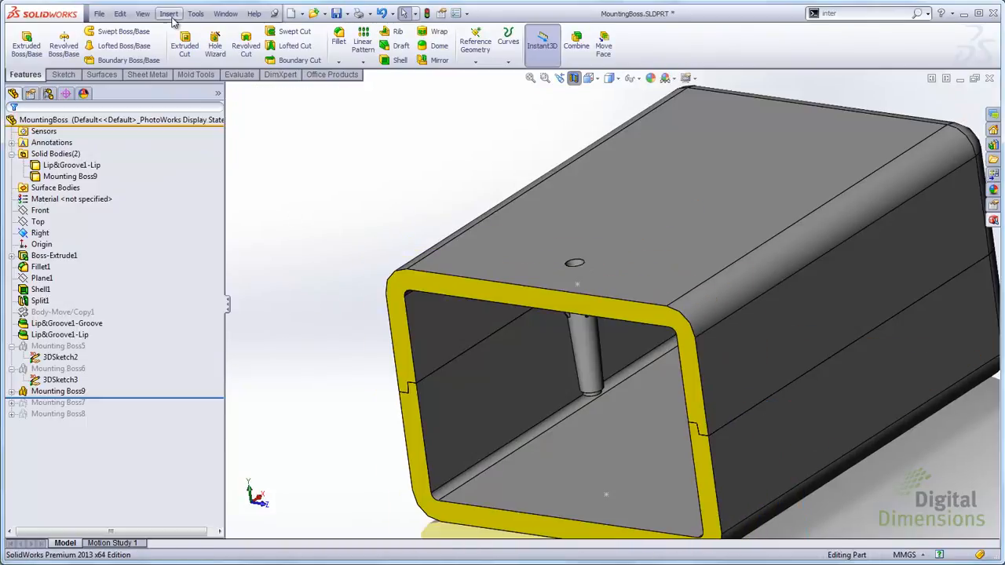
- Start a new mounting boss positioned at the existing sketch point on the inside floor of the lower half
left_click(172, 17)
mouse_move(203, 83)
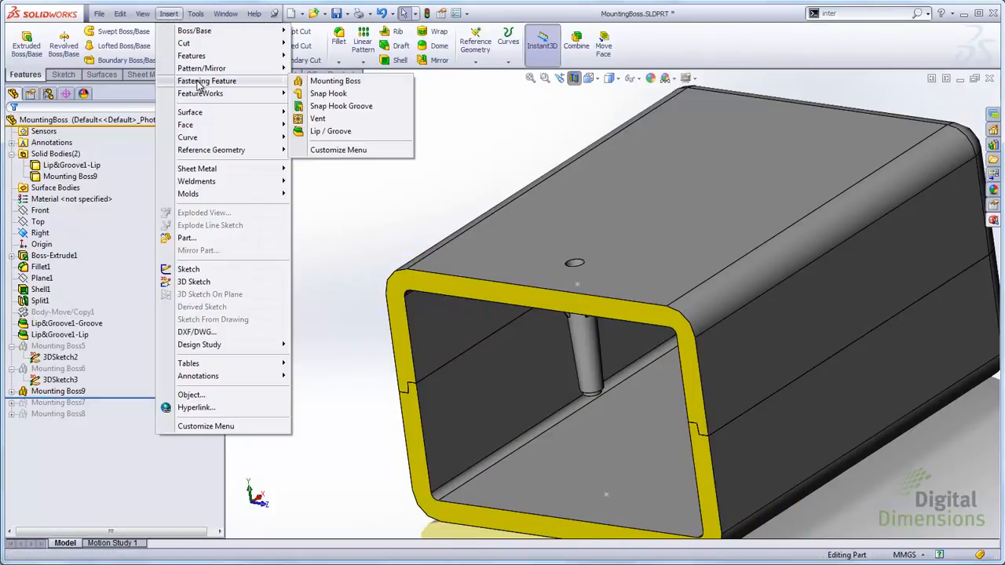
left_click(327, 87)
middle_click_drag(300, 309, 570, 472)
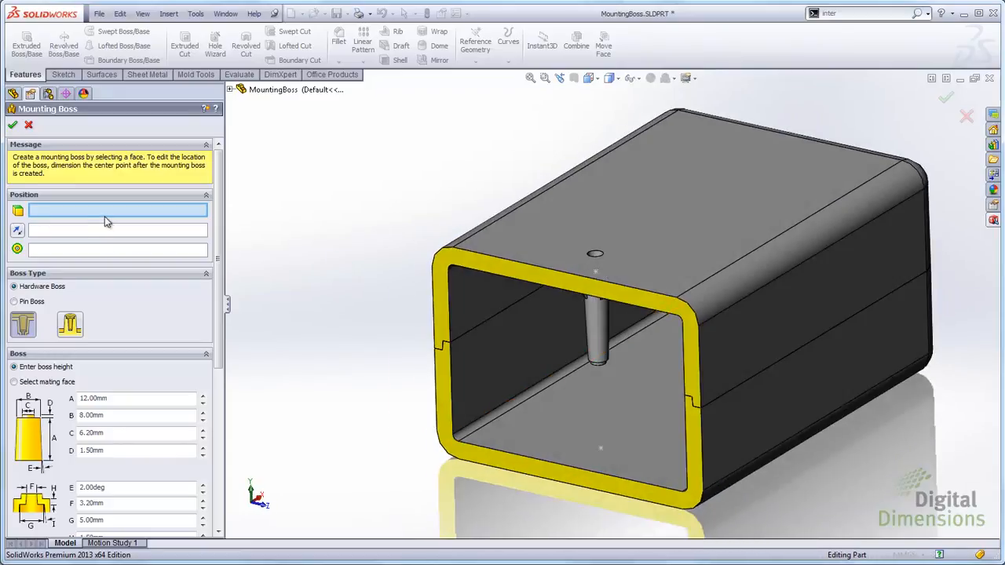
scroll(525, 406, "down", 4)
left_click(675, 466)
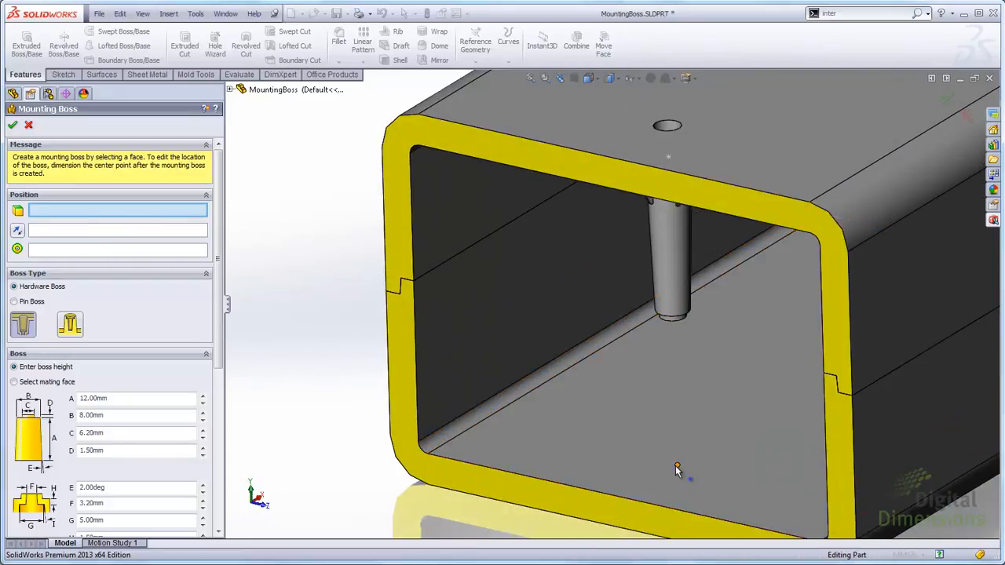
middle_click_drag(625, 450, 657, 427)
scroll(708, 382, "down", 4)
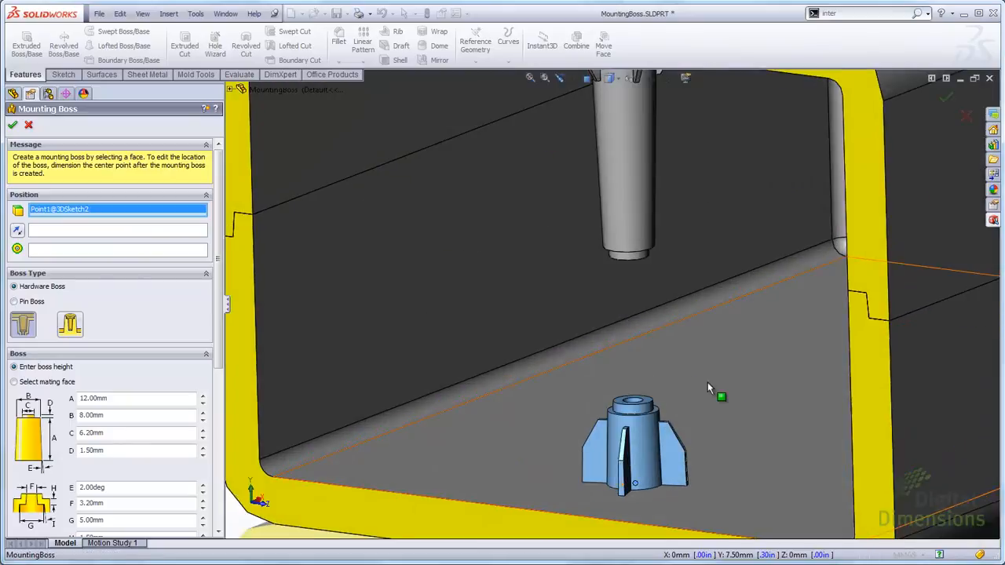
- Make the new hardware boss the Thread type
scroll(598, 336, "up", 3)
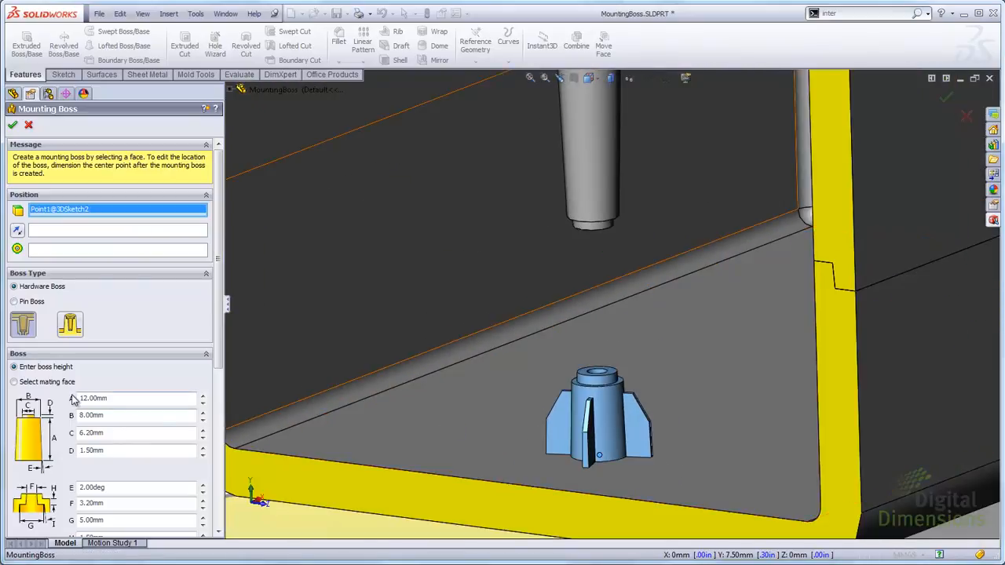
scroll(141, 314, "down", 3)
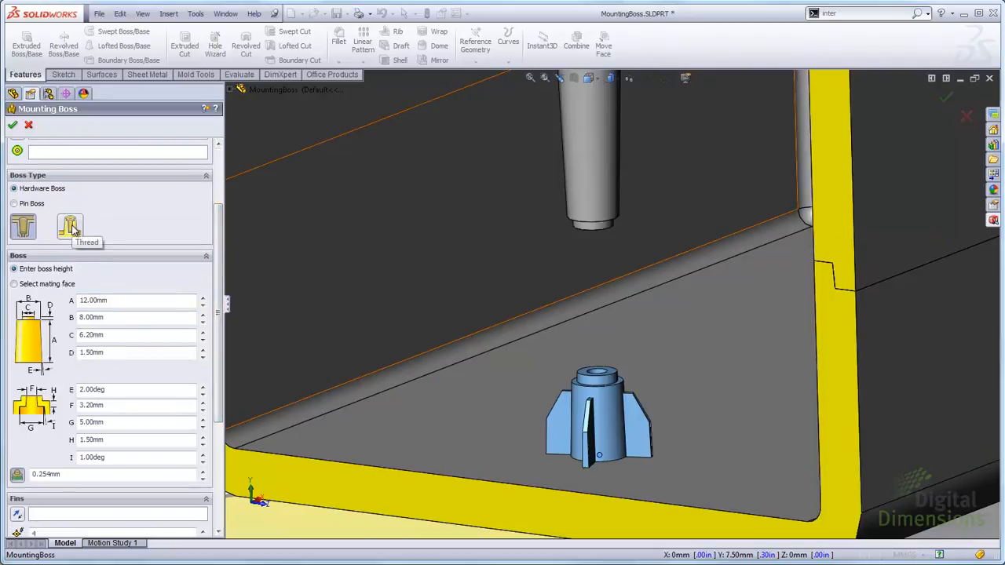
left_click(73, 227)
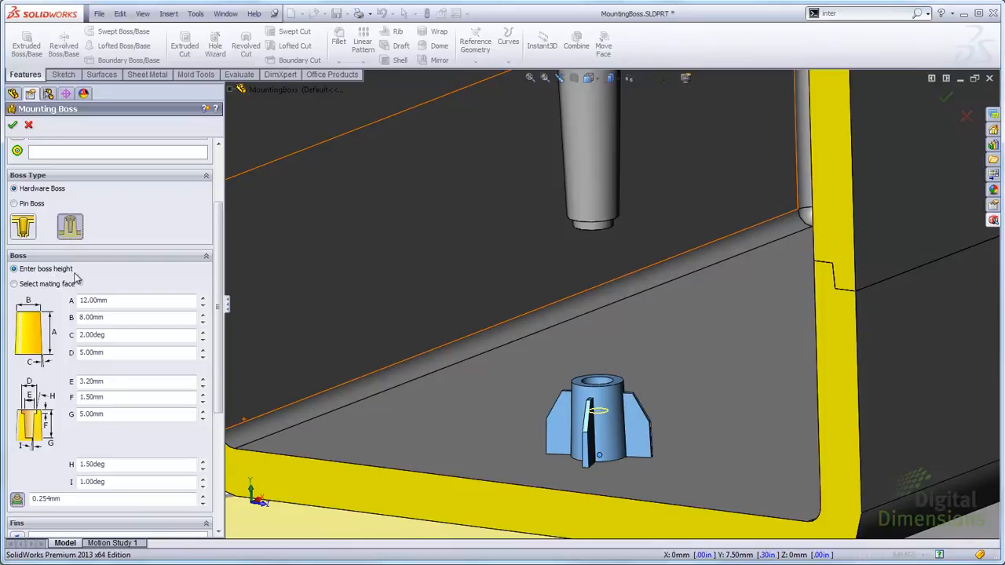
- Define the boss height by a mating face, using the recessed ring face around the upper boss's end
left_click(13, 285)
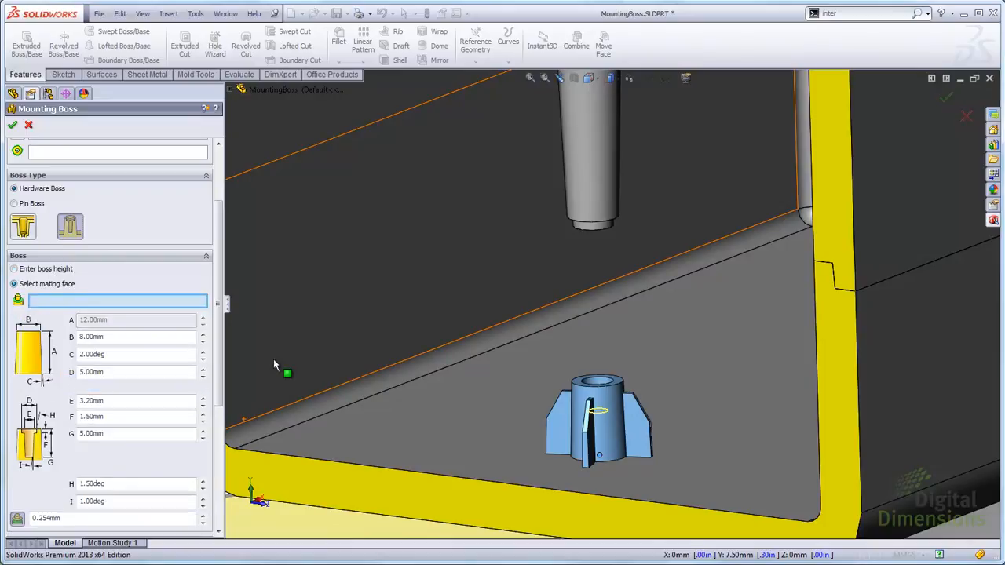
middle_click_drag(469, 361, 643, 209)
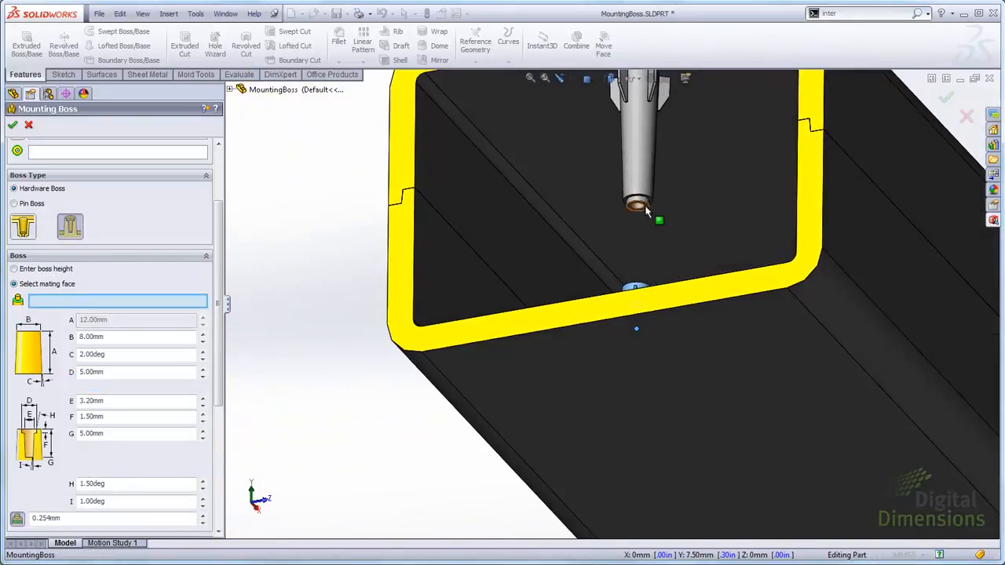
scroll(643, 210, "down", 5)
scroll(611, 236, "down", 3)
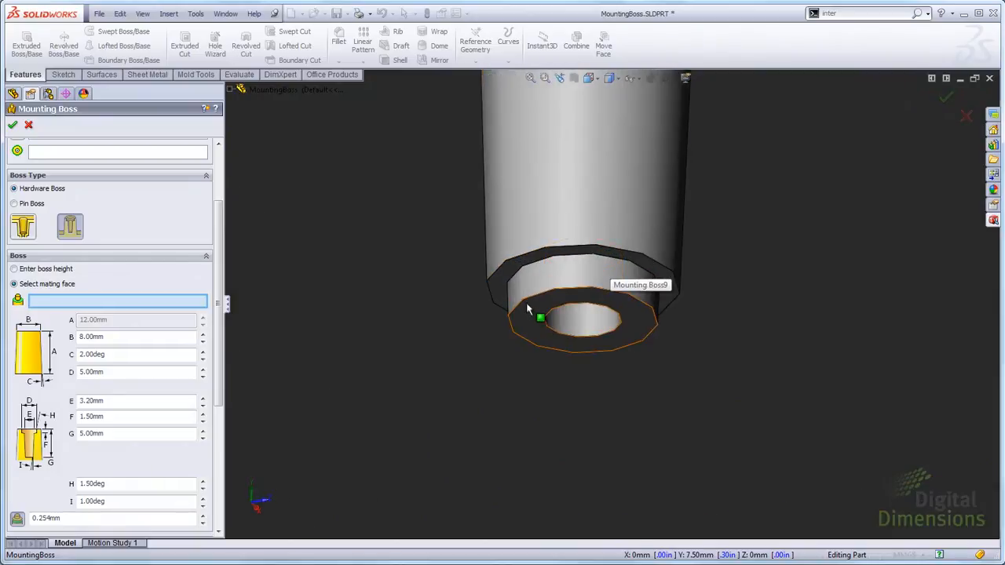
left_click(500, 276)
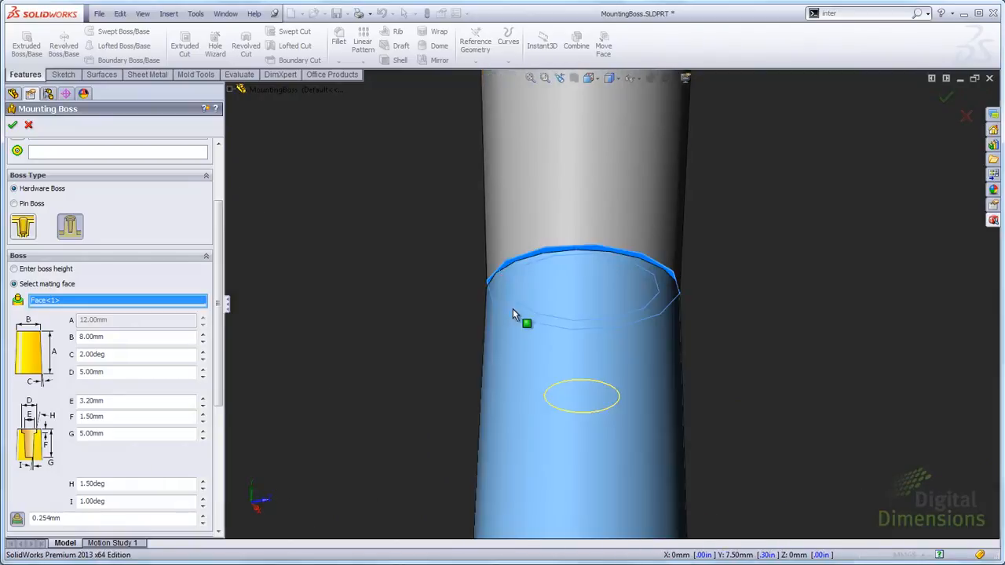
scroll(578, 346, "up", 5)
middle_click_drag(593, 329, 583, 453)
scroll(579, 479, "up", 6)
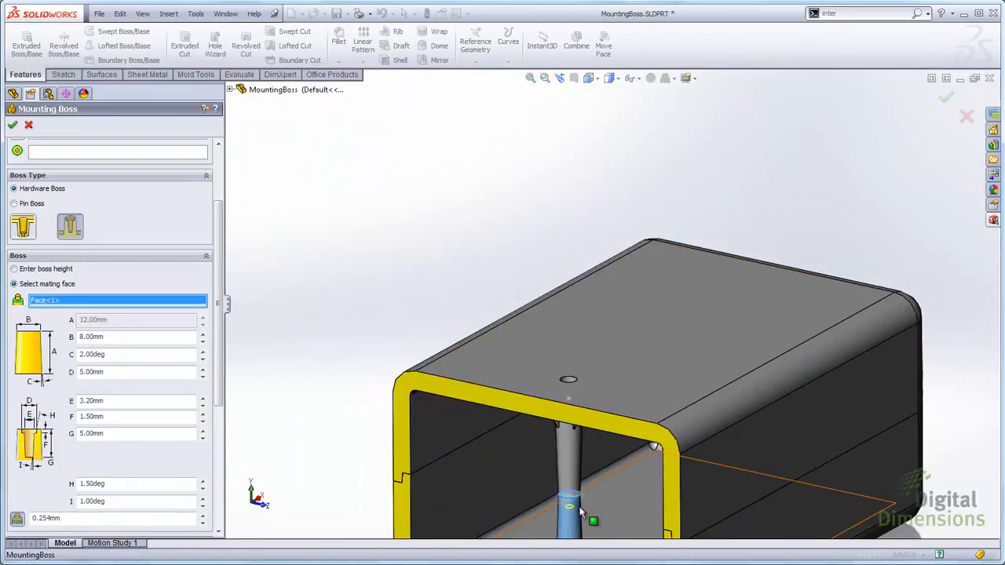
scroll(606, 471, "down", 6)
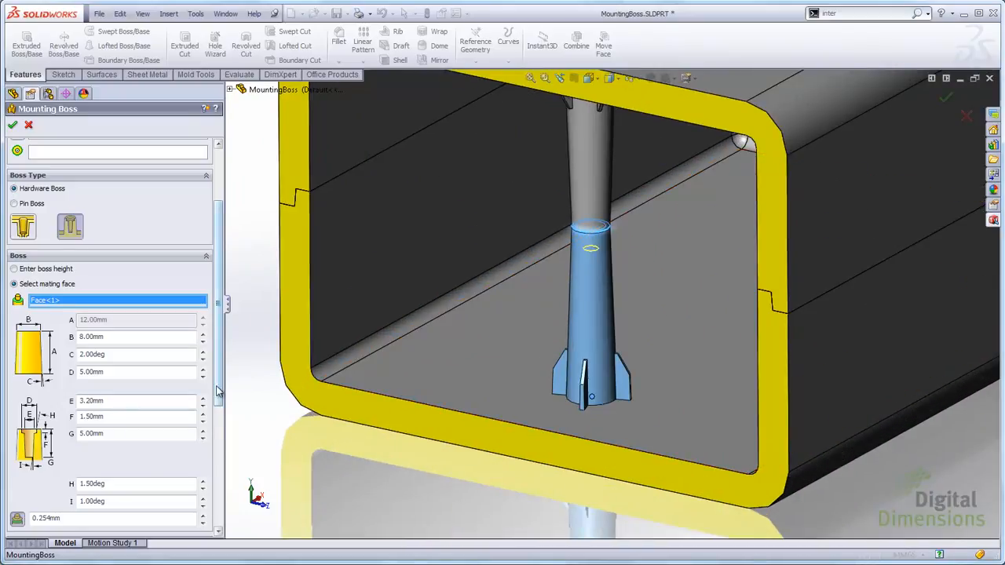
- Orient the fins along the lengthwise edge of the box's lower inner corner, set 6 fins and create the boss
scroll(219, 391, "down", 5)
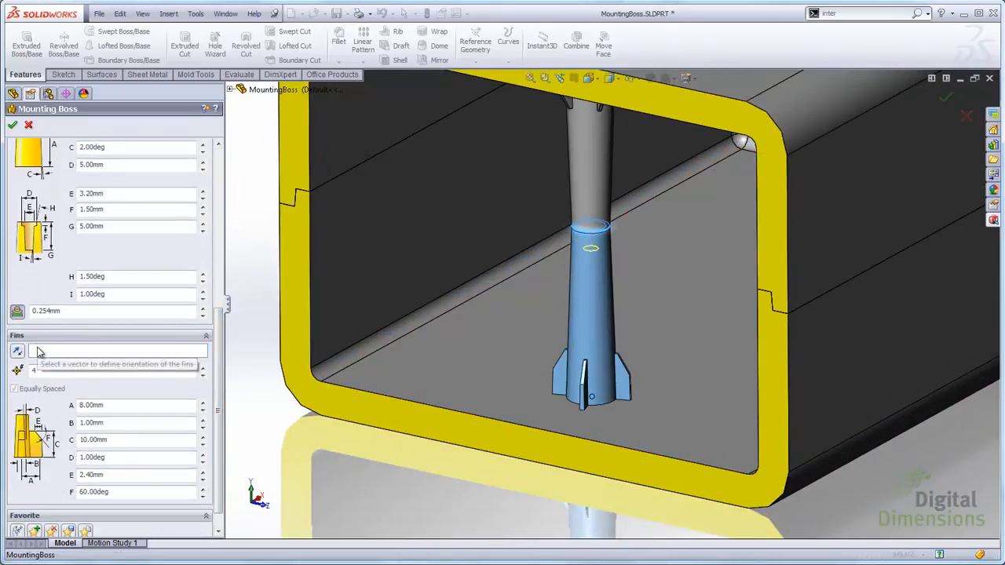
left_click(39, 353)
left_click(400, 329)
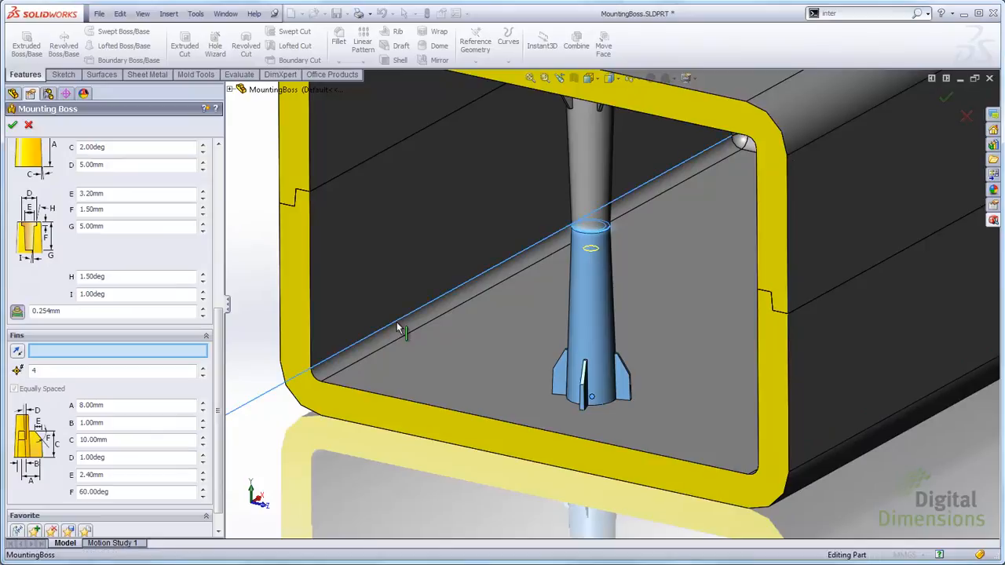
left_click(400, 330)
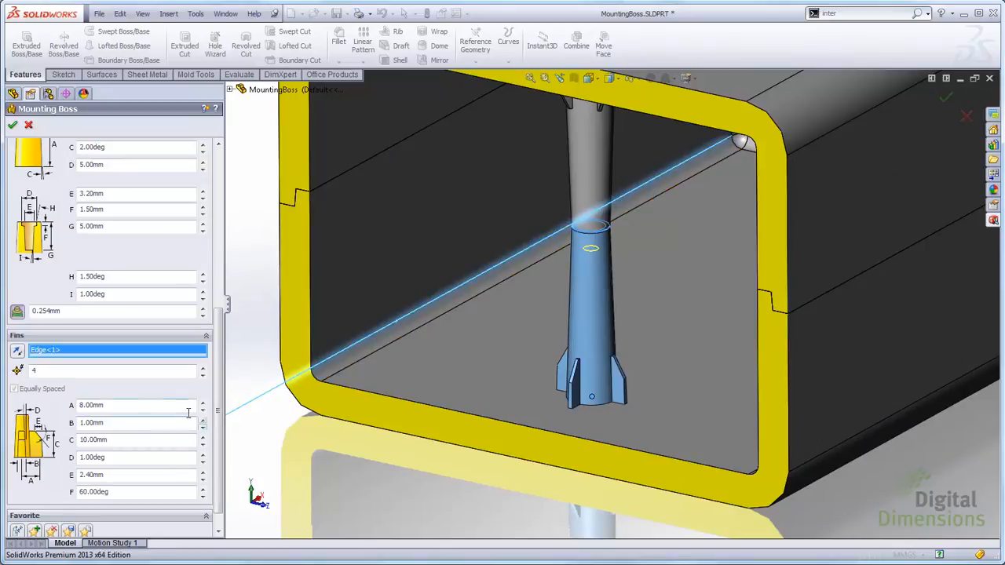
left_click(202, 370)
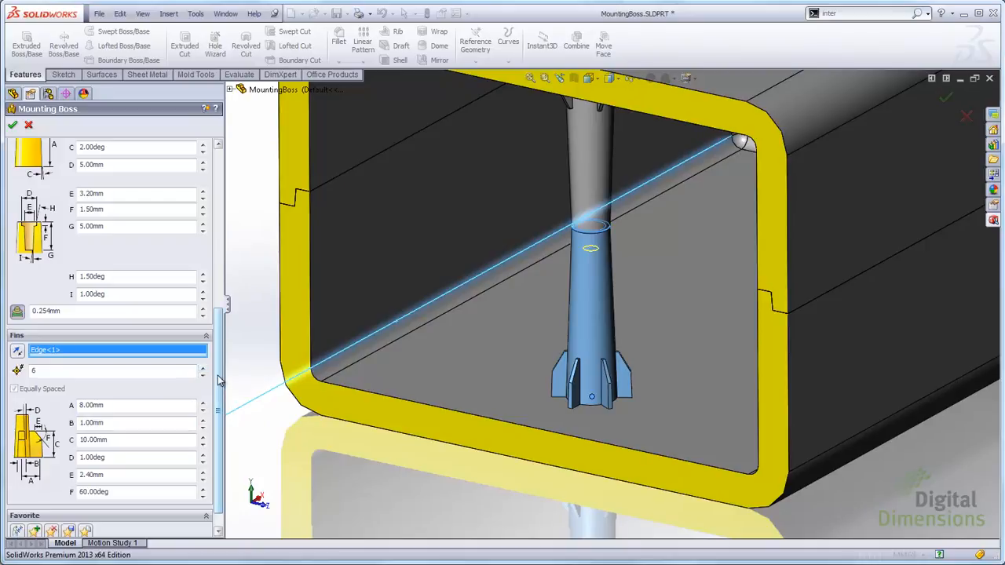
left_click_drag(220, 380, 215, 426)
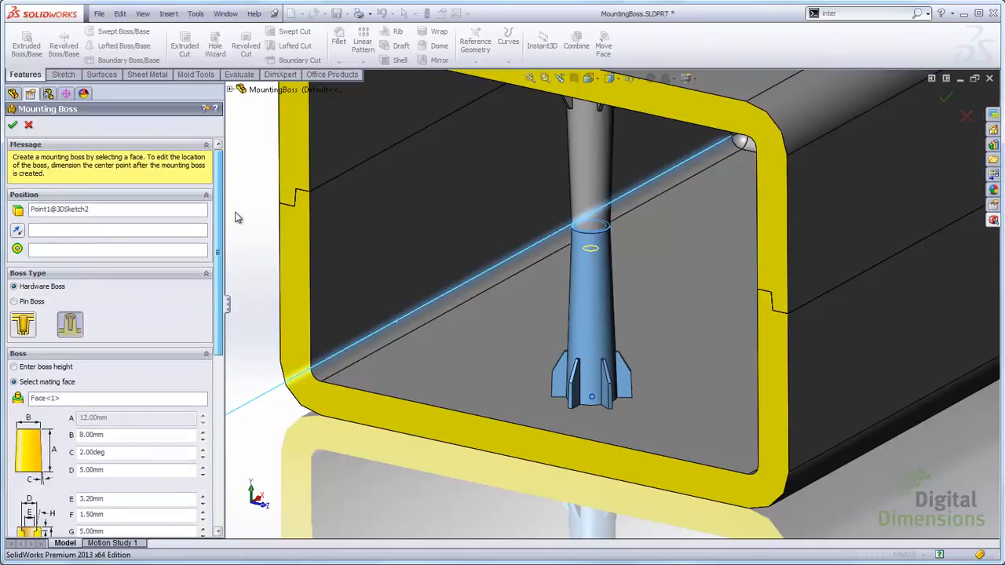
left_click(14, 127)
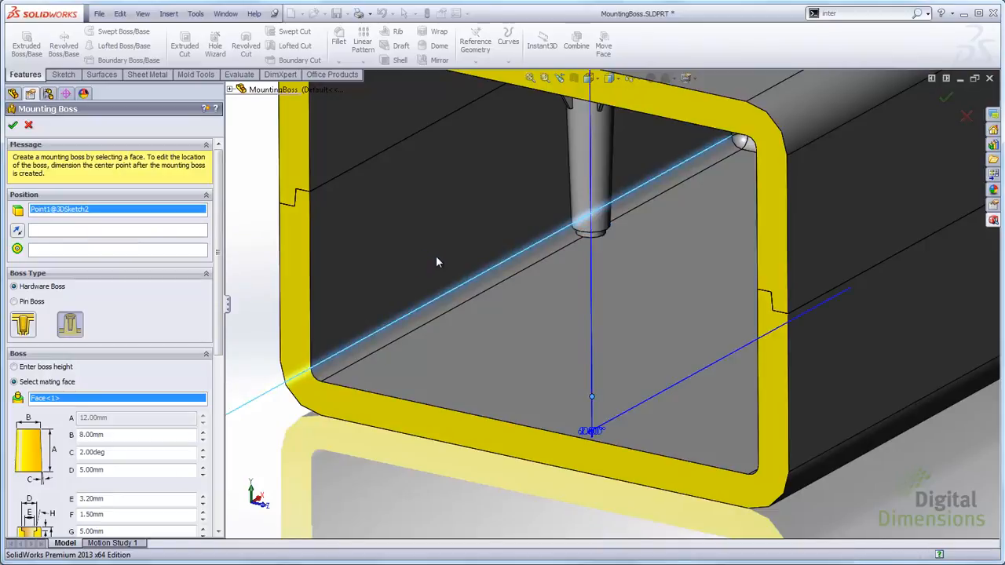
- Section the box along the Right plane again so the cut passes through the middle of both mounting bosses
left_click(564, 78)
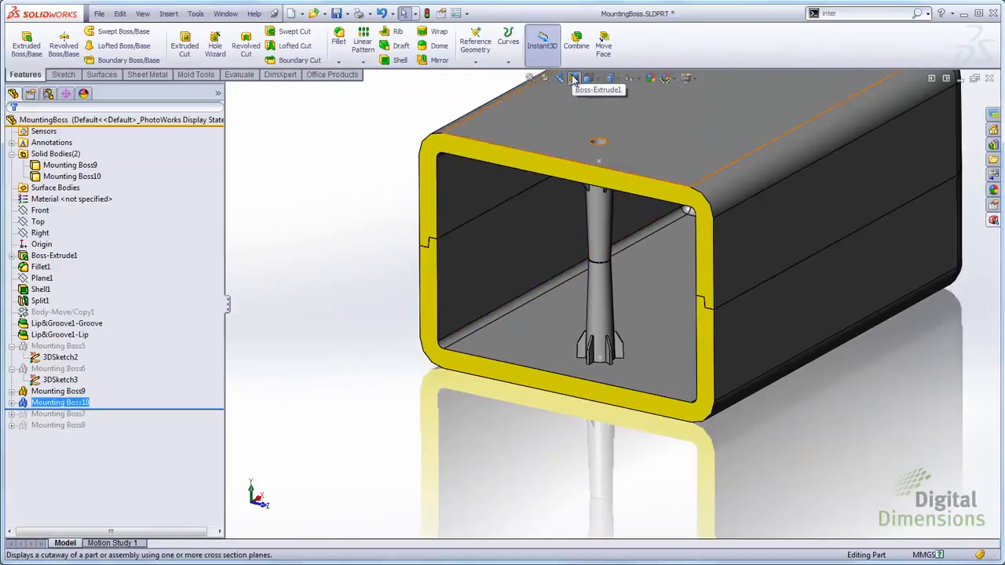
left_click(574, 77)
left_click(574, 78)
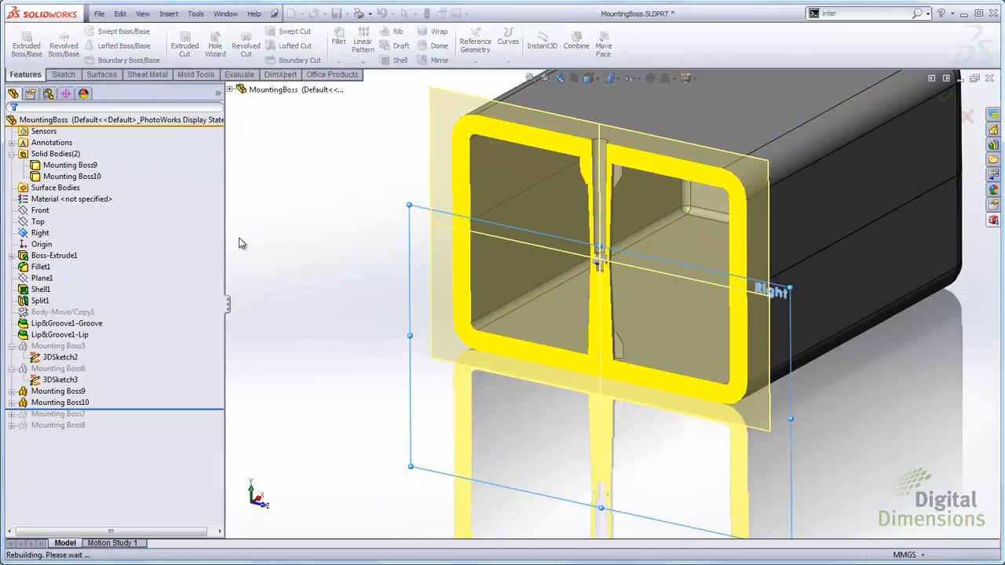
- Examine in the section how the two mounting bosses fit together and how the fastener hole continues into the lower one
middle_click_drag(307, 232, 511, 236)
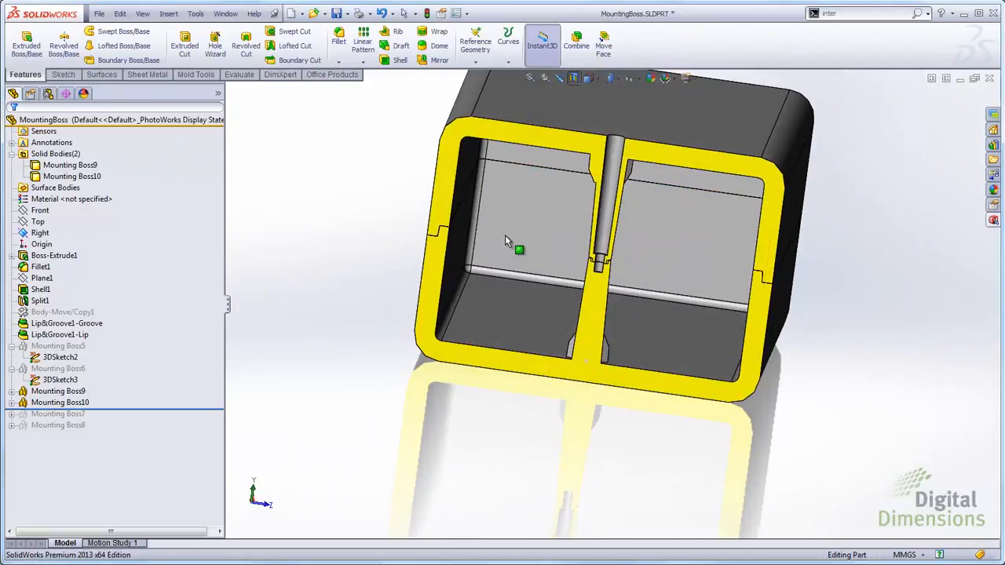
scroll(510, 236, "down", 3)
scroll(605, 205, "down", 5)
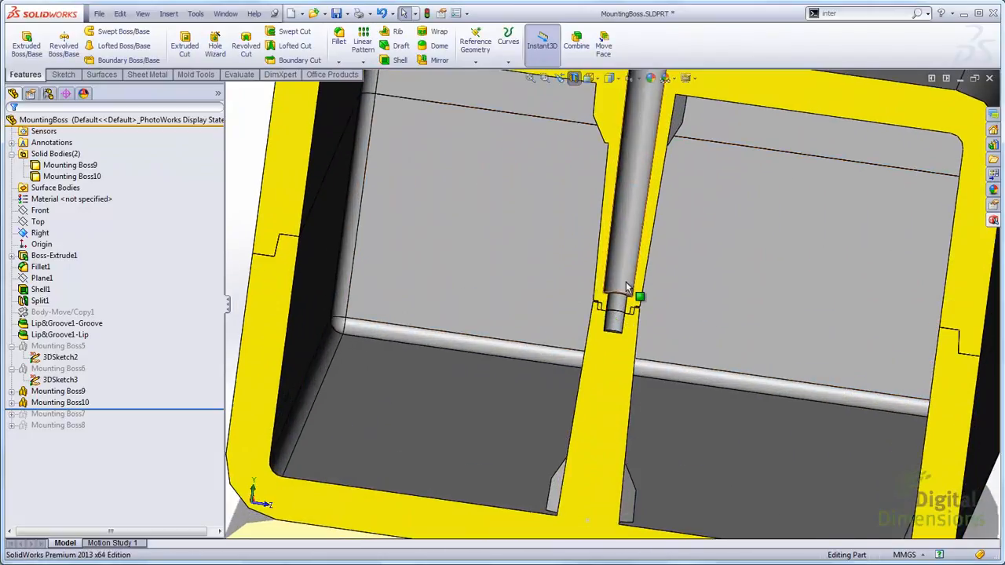
scroll(627, 291, "up", 1)
middle_click_drag(626, 291, 651, 220)
scroll(654, 95, "down", 1)
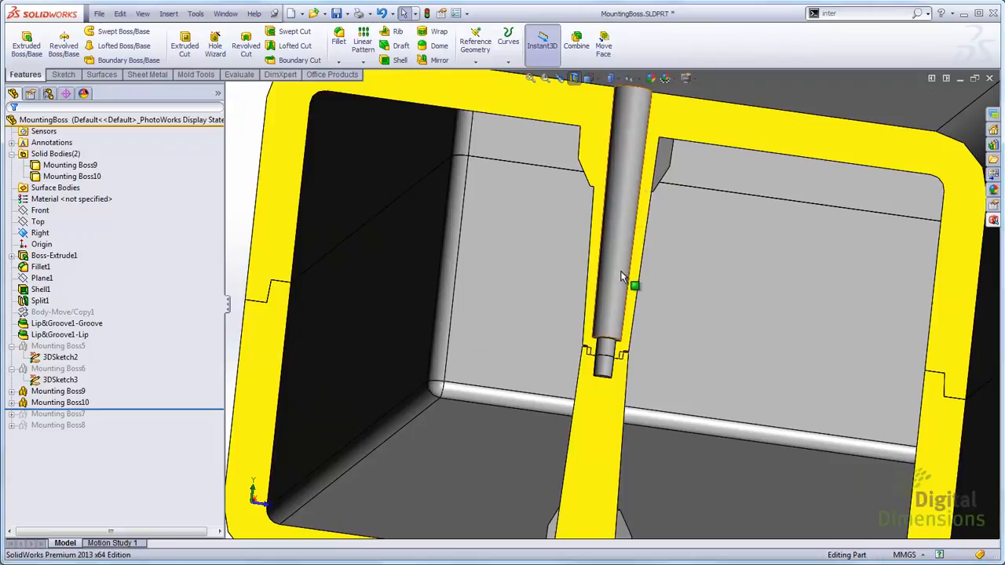
scroll(605, 366, "down", 5)
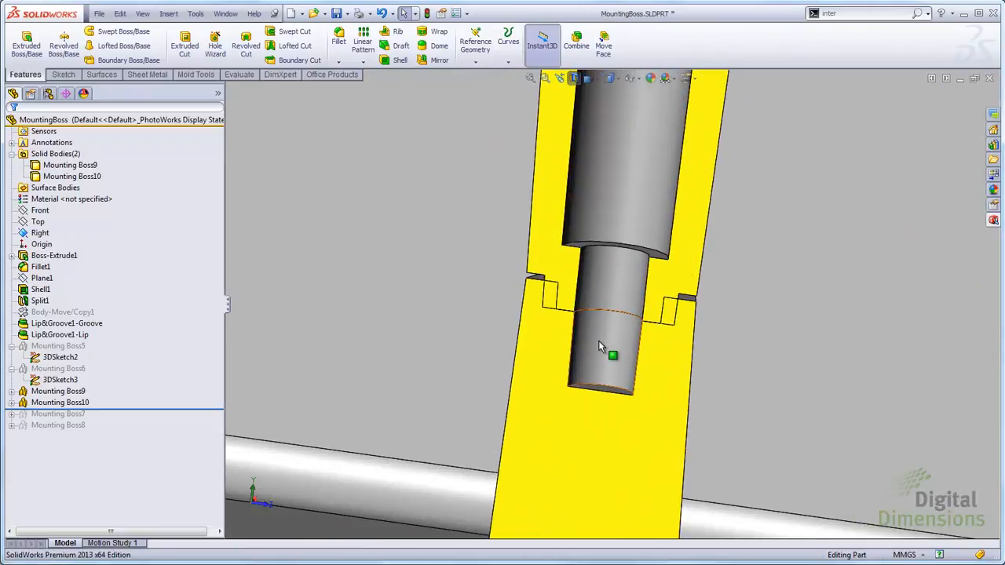
scroll(599, 338, "up", 7)
scroll(597, 339, "up", 2)
middle_click_drag(597, 340, 564, 373)
scroll(603, 331, "up", 2)
scroll(737, 210, "down", 1)
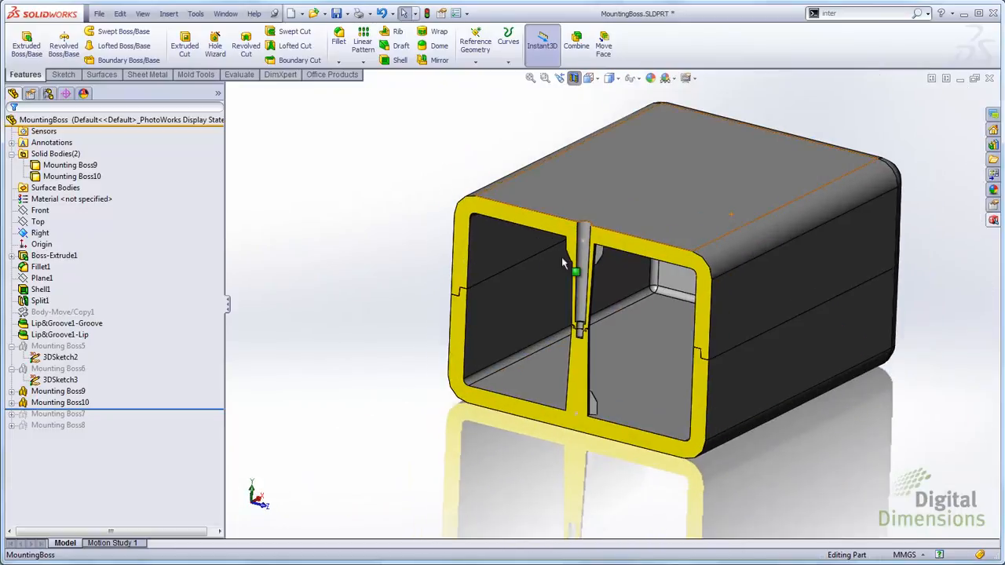
left_click(169, 13)
mouse_move(187, 57)
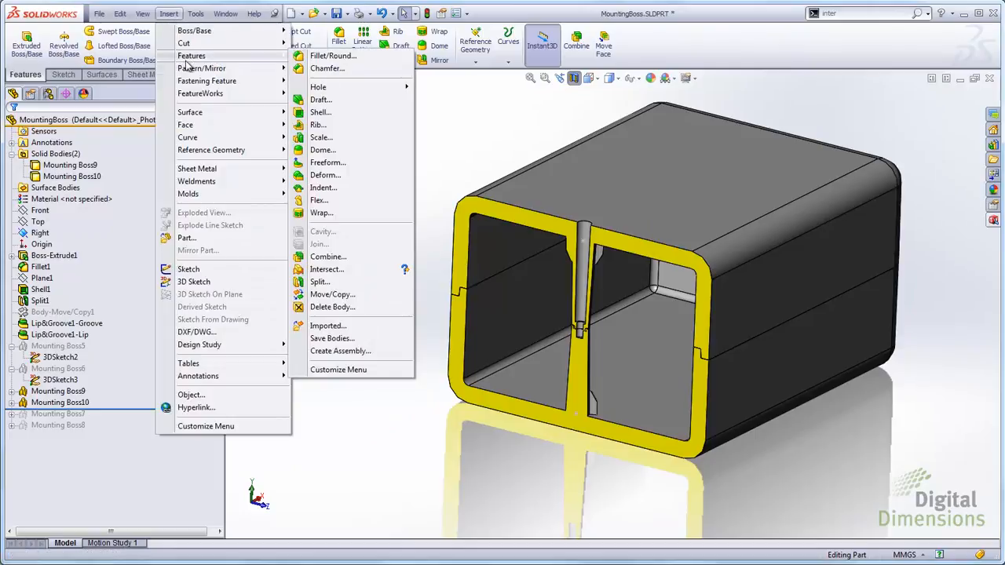
mouse_move(188, 85)
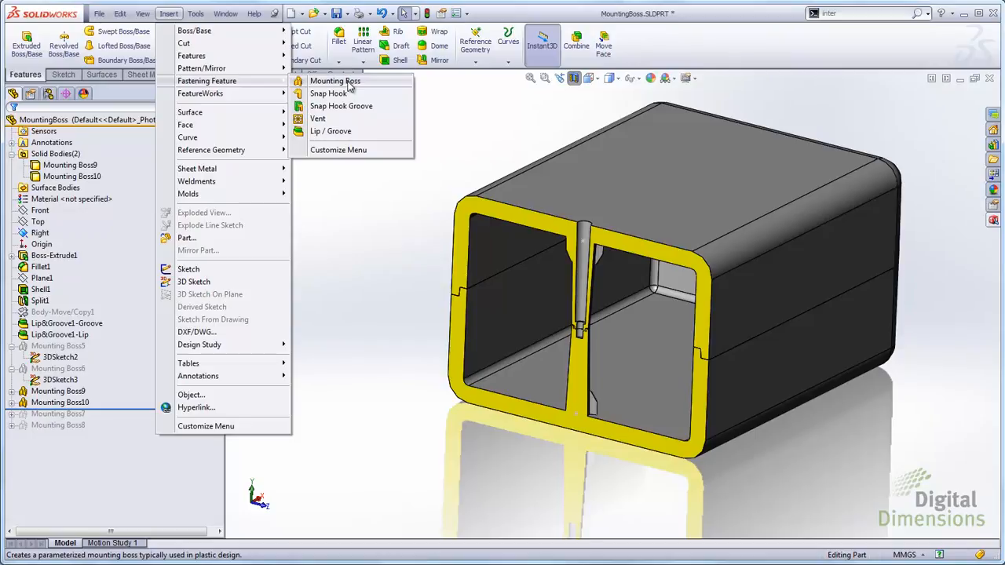
left_click(350, 248)
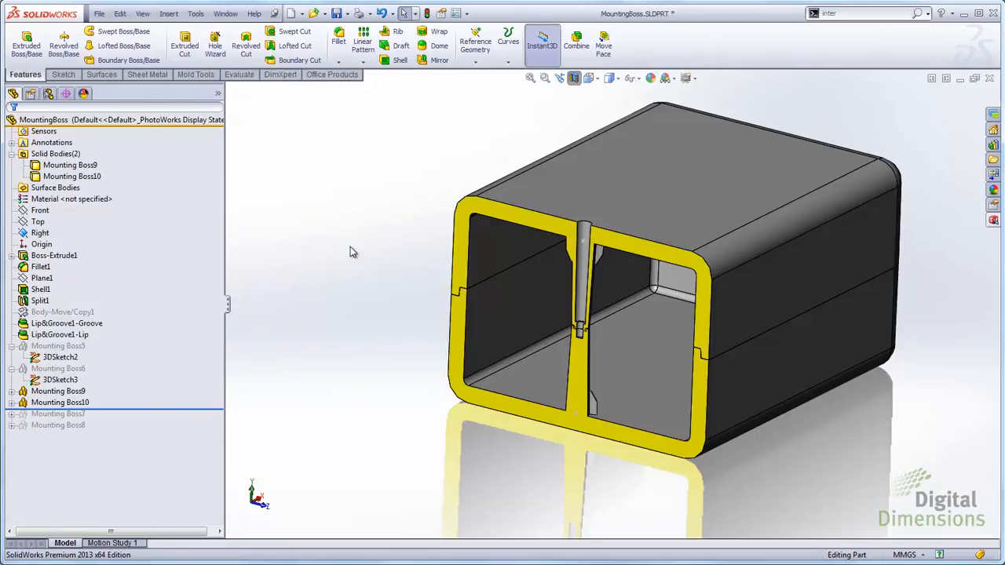